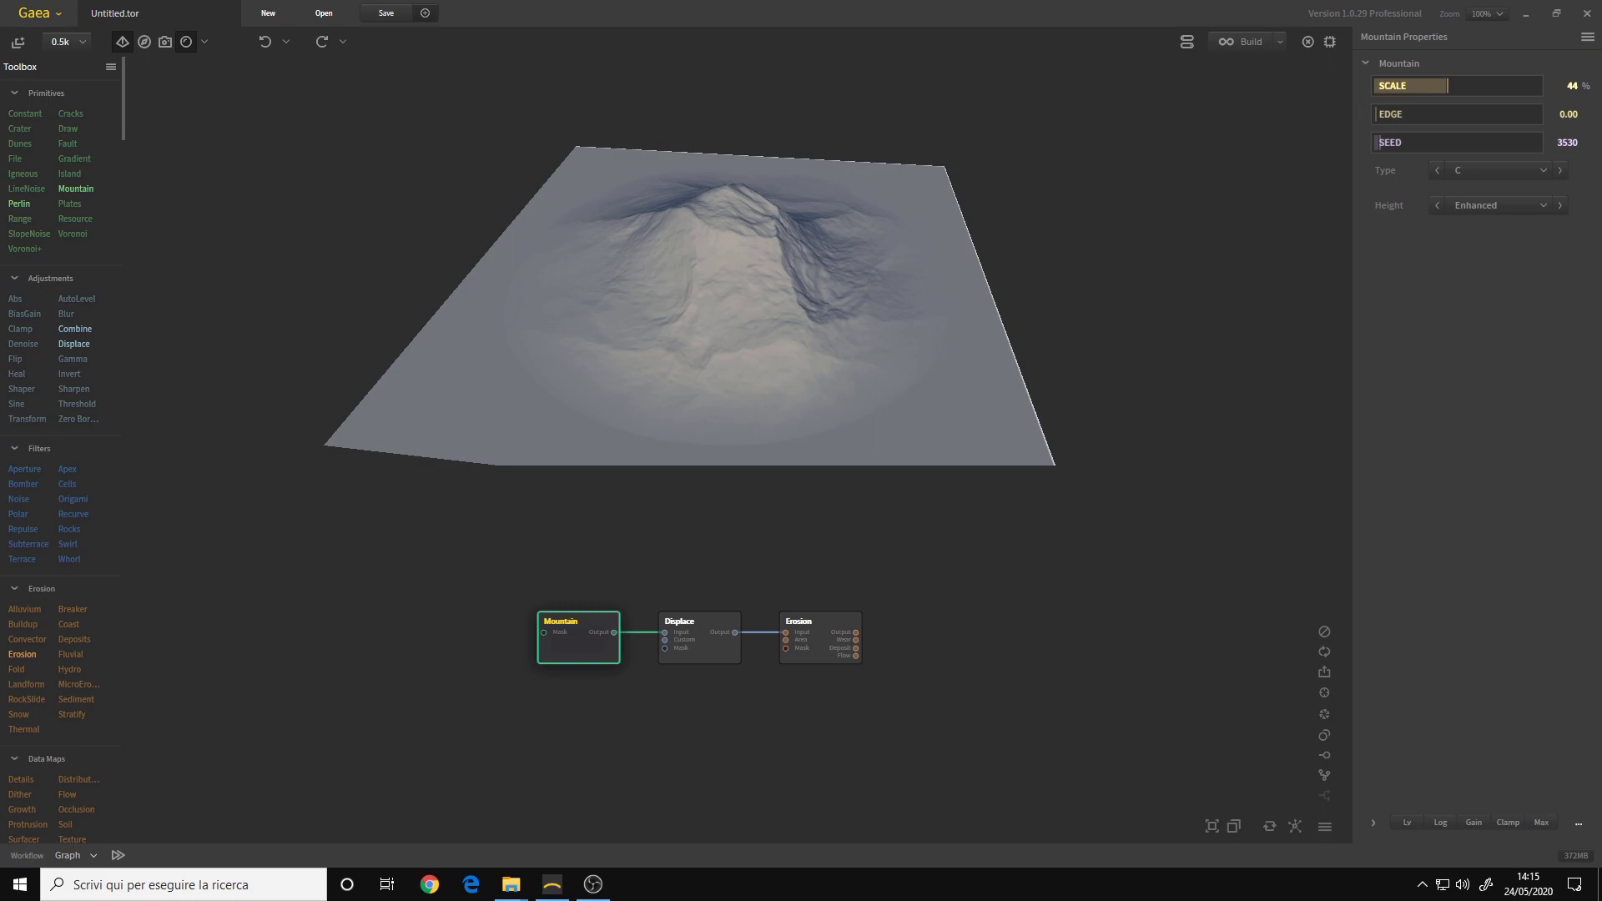
drag(836, 334, 707, 292)
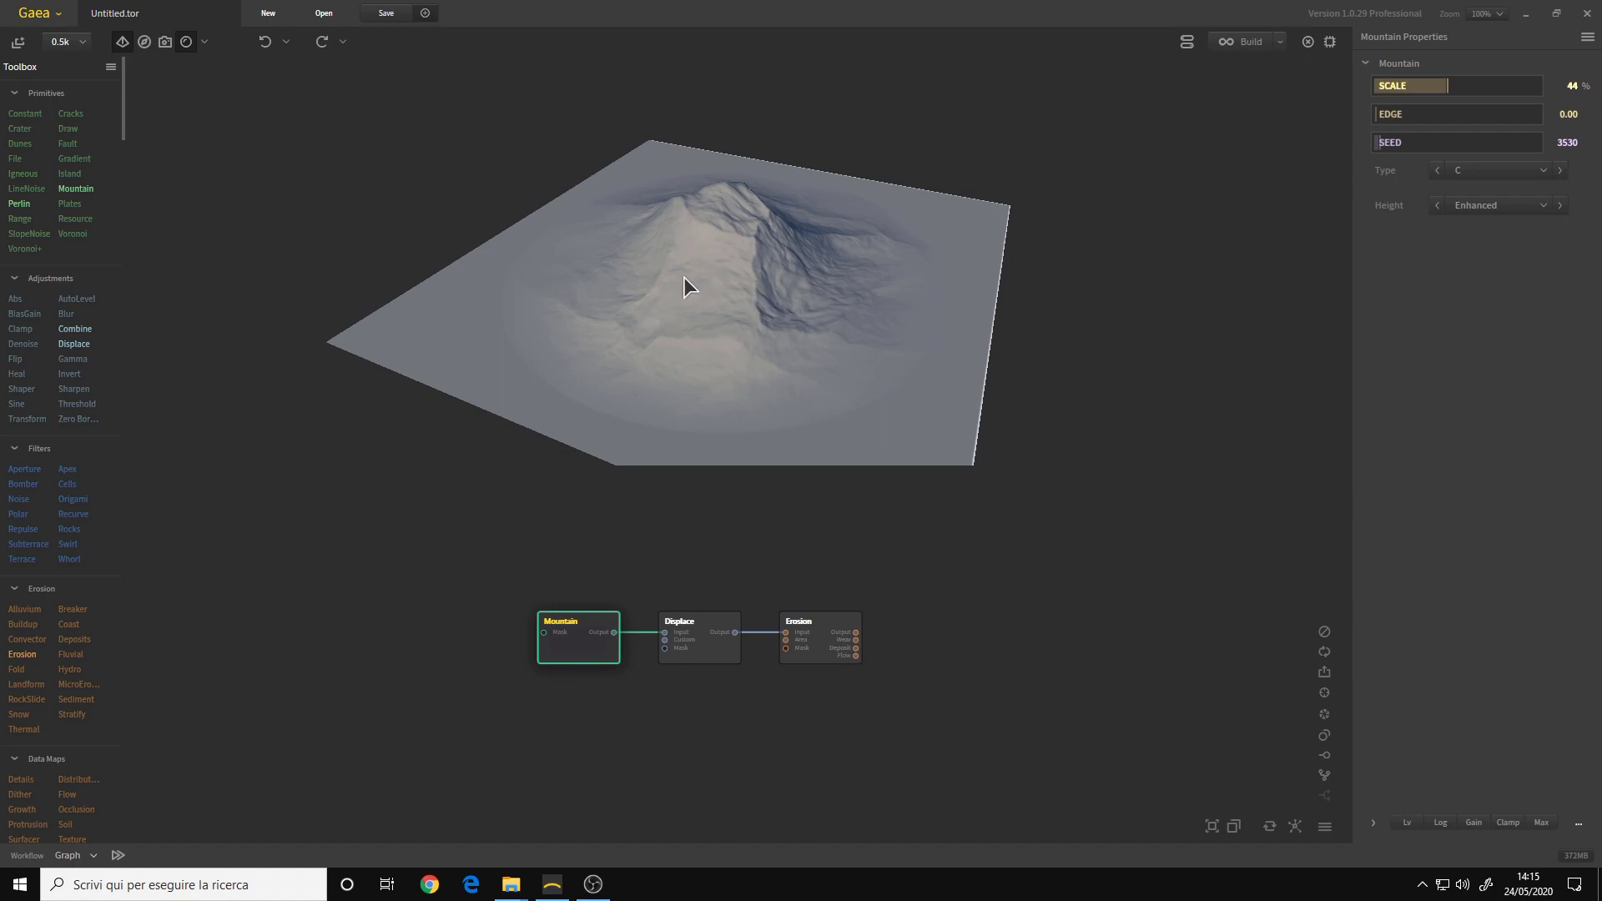
drag(663, 269, 707, 273)
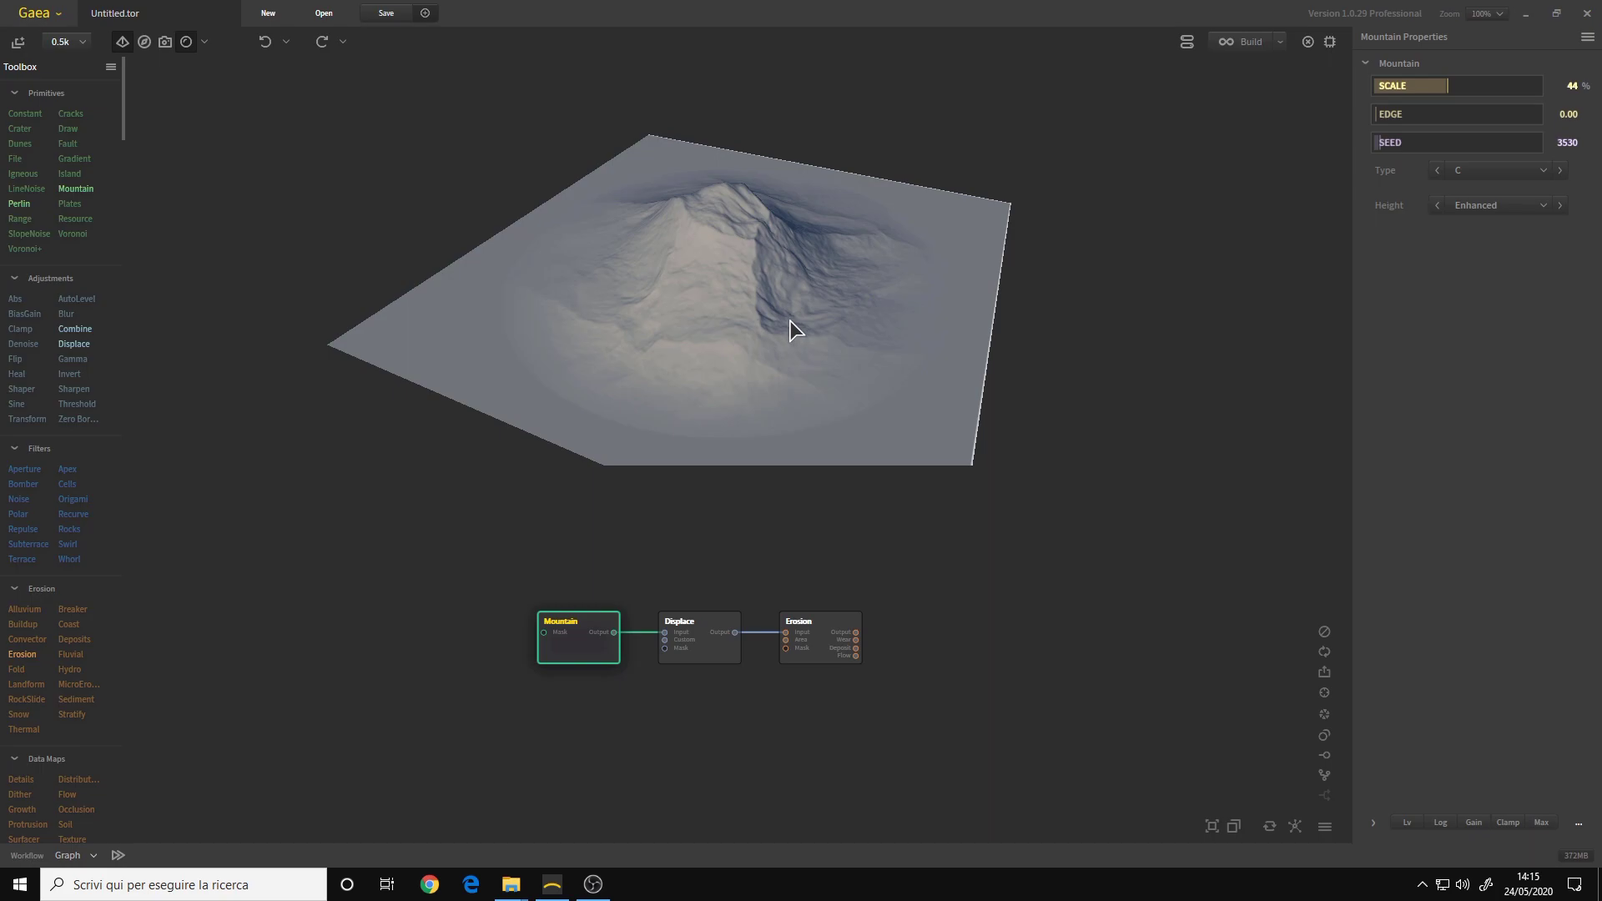
middle_drag(675, 601, 664, 601)
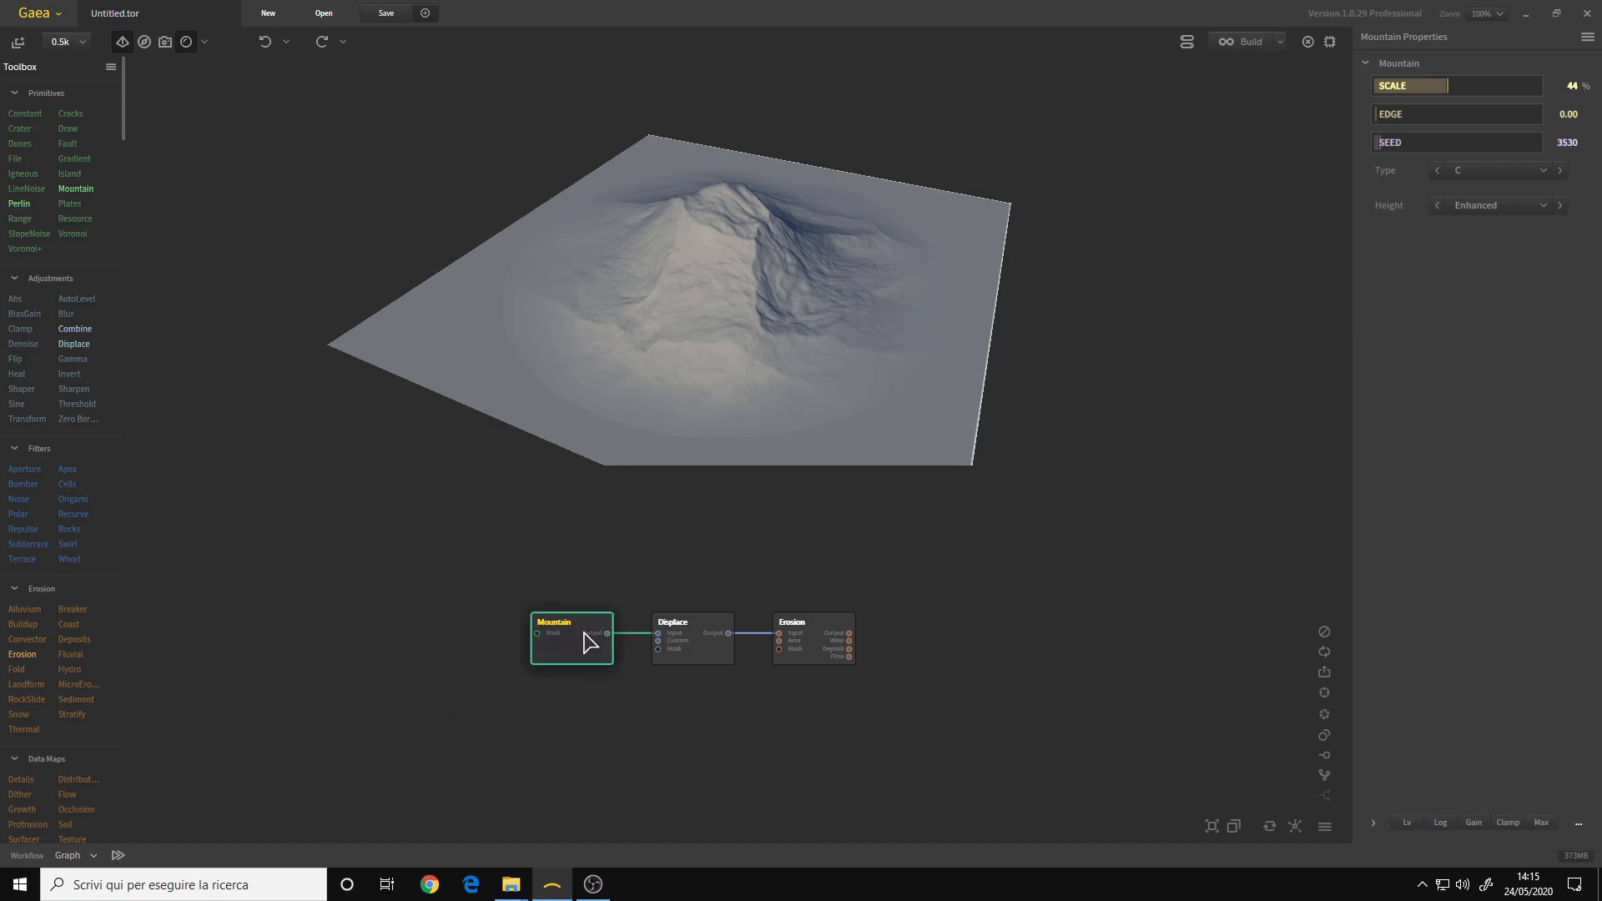
mouse_move(759, 315)
mouse_down()
mouse_move(751, 279)
mouse_move(738, 316)
mouse_up()
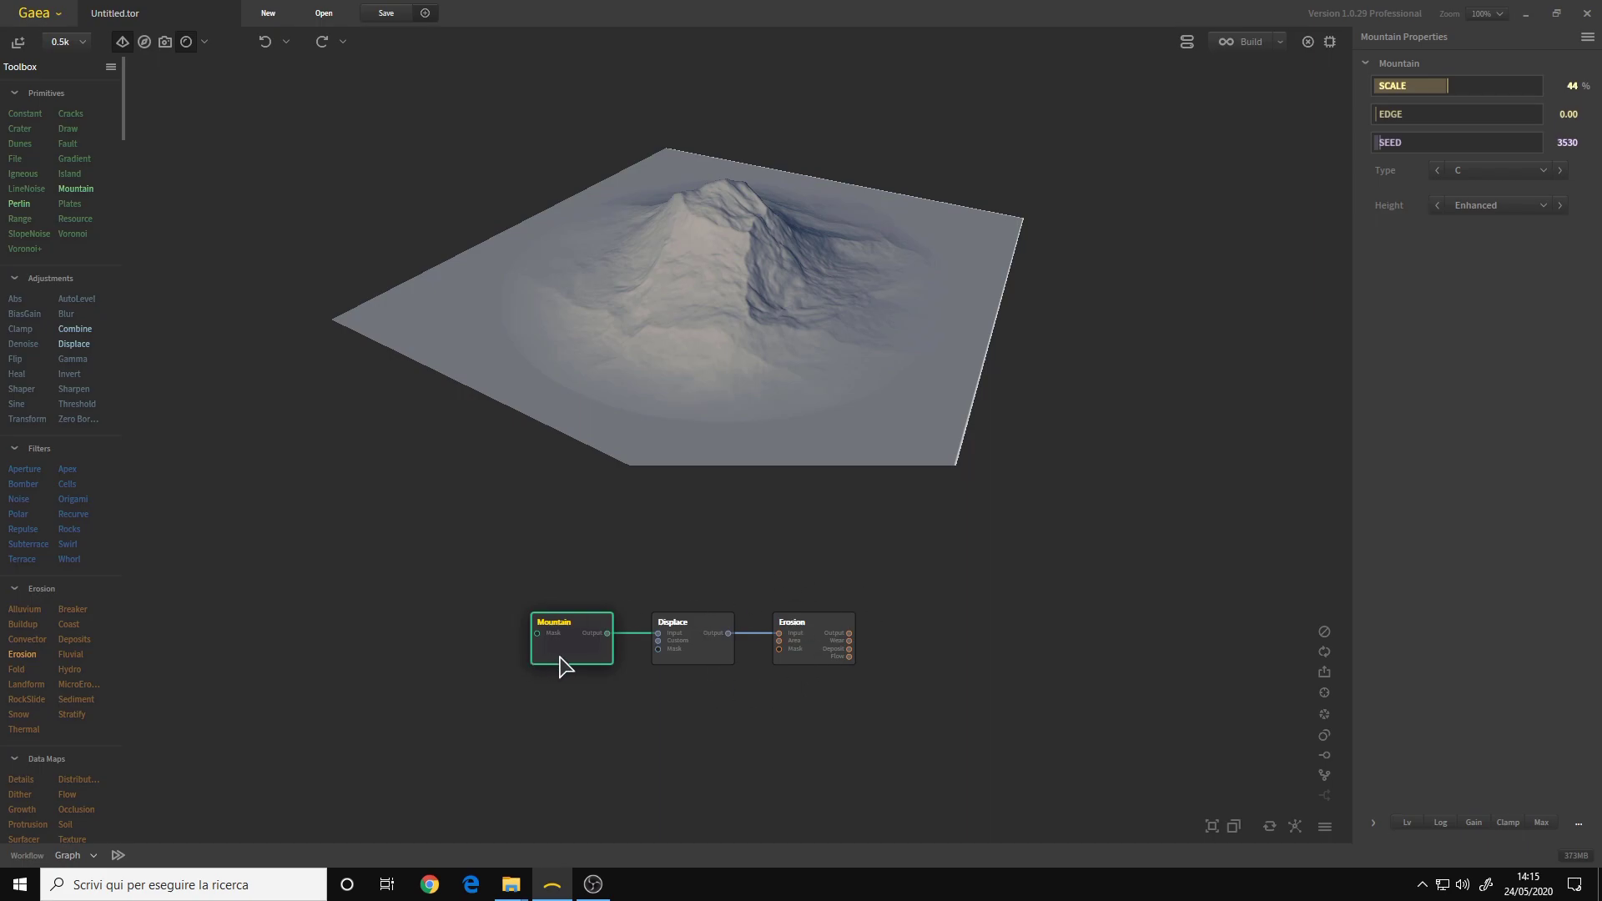
drag(775, 225, 823, 322)
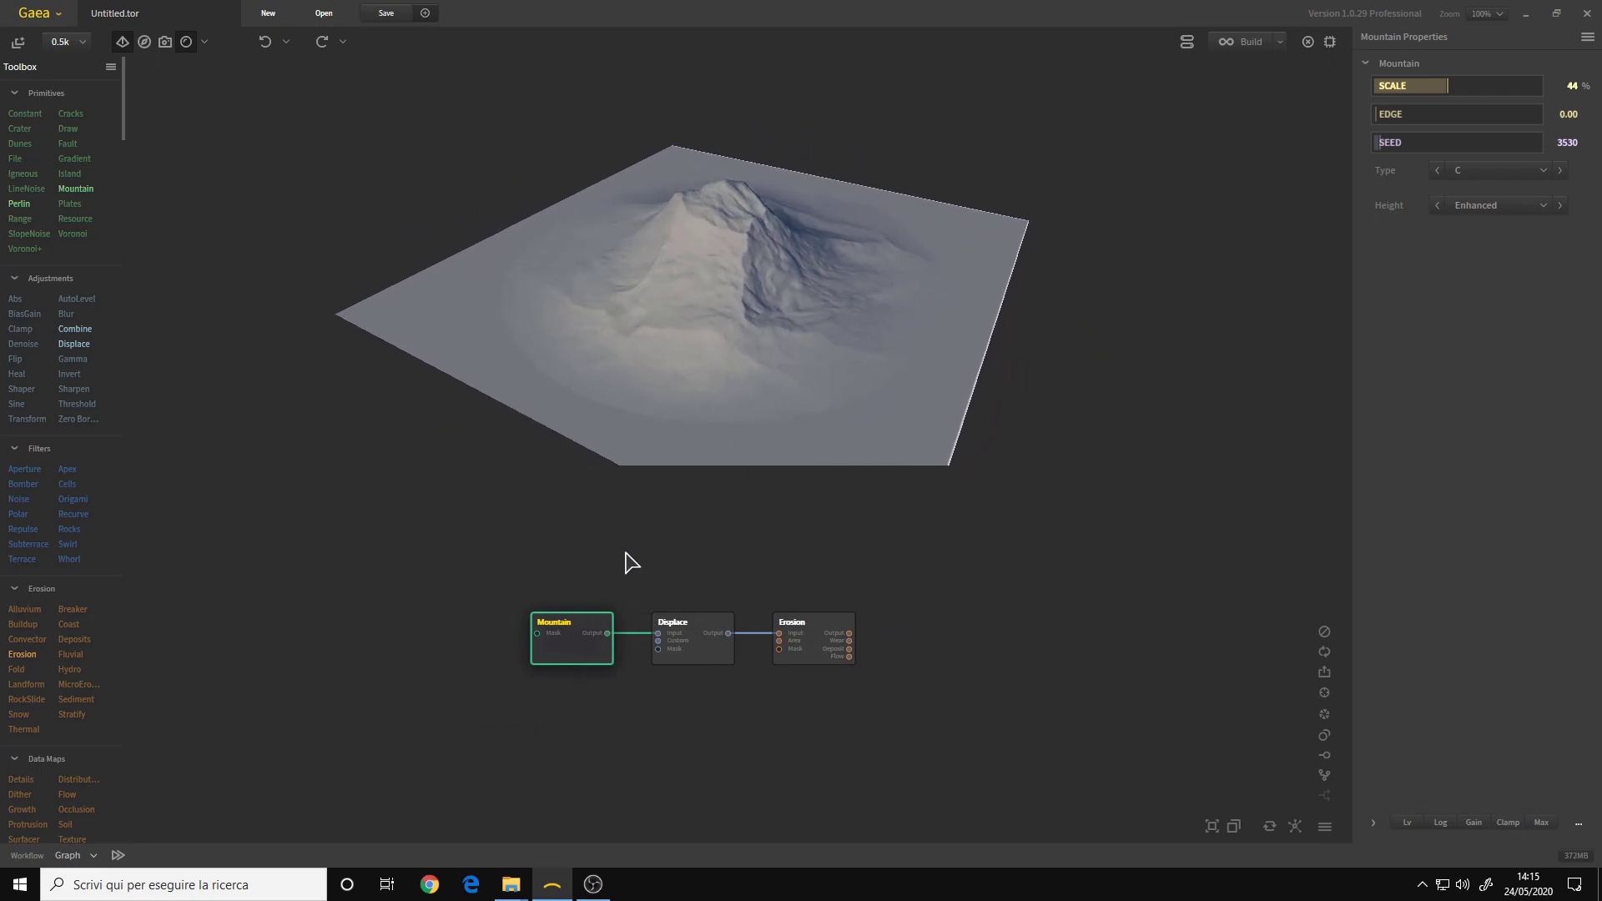
Compare the terrain previews and properties of the Mountain, Displace and Erosion nodes in the graph.
drag(458, 568, 930, 733)
click(644, 706)
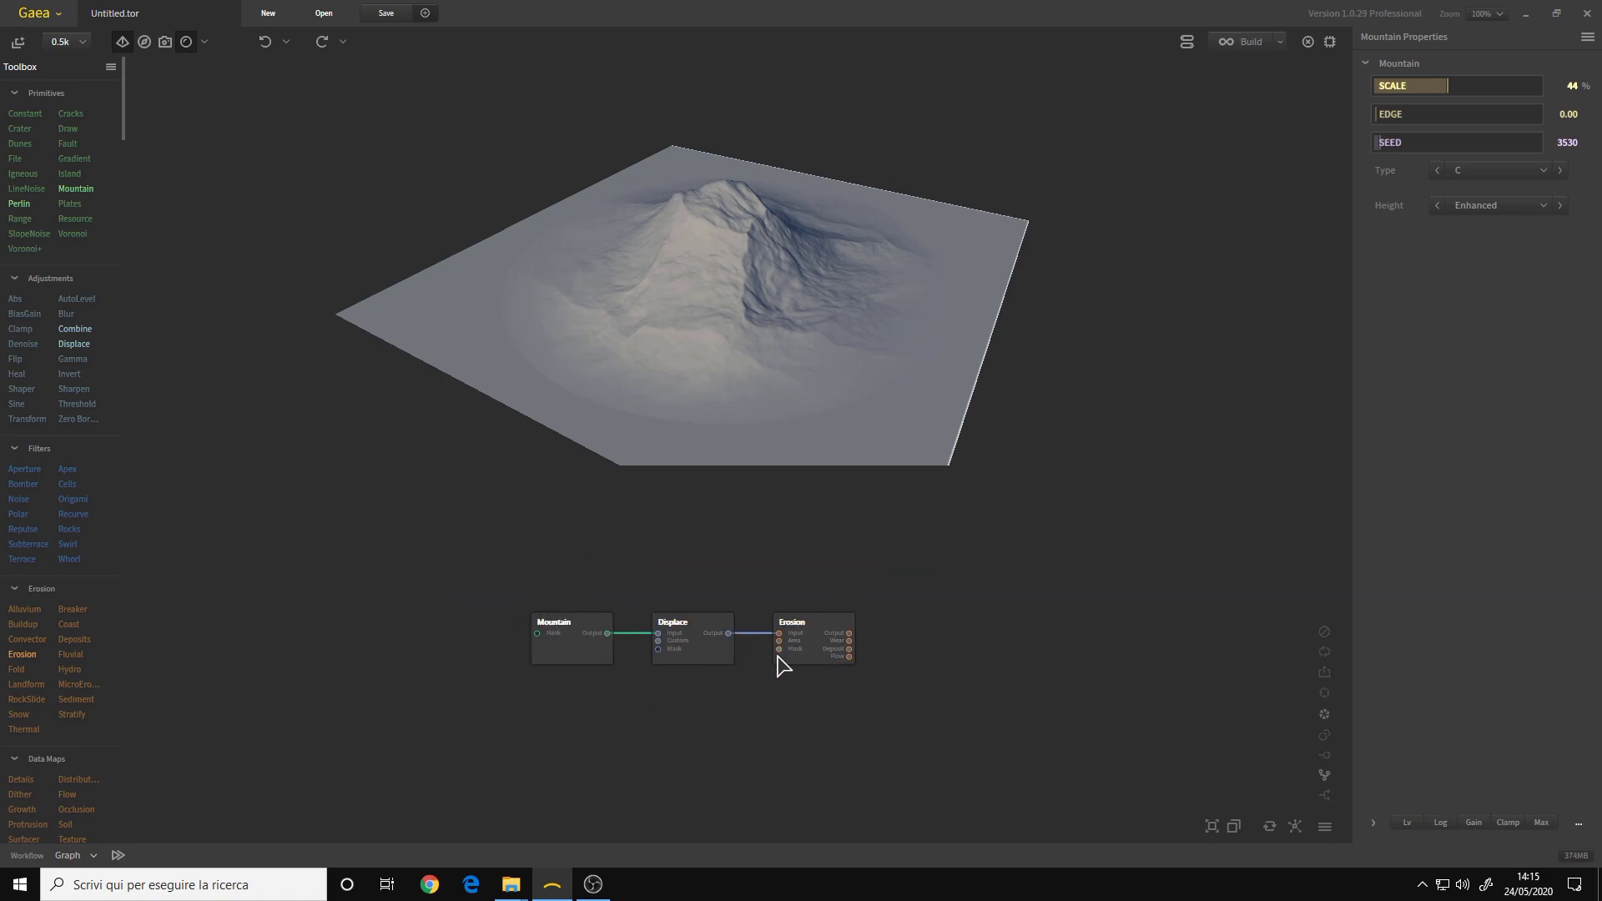
click(571, 656)
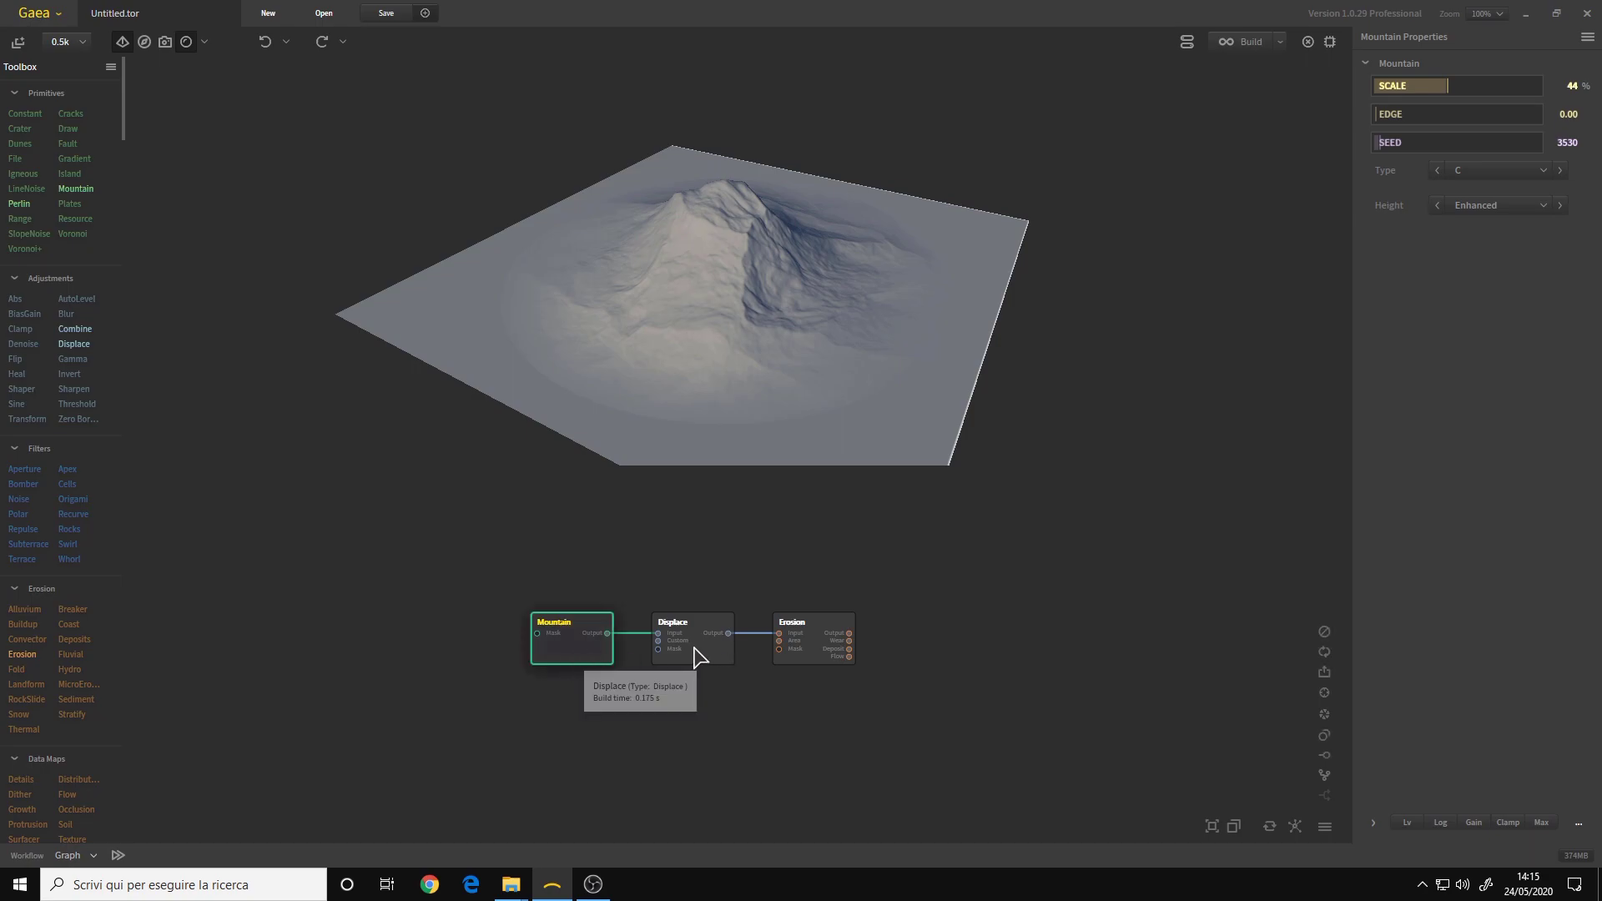
click(706, 649)
click(814, 651)
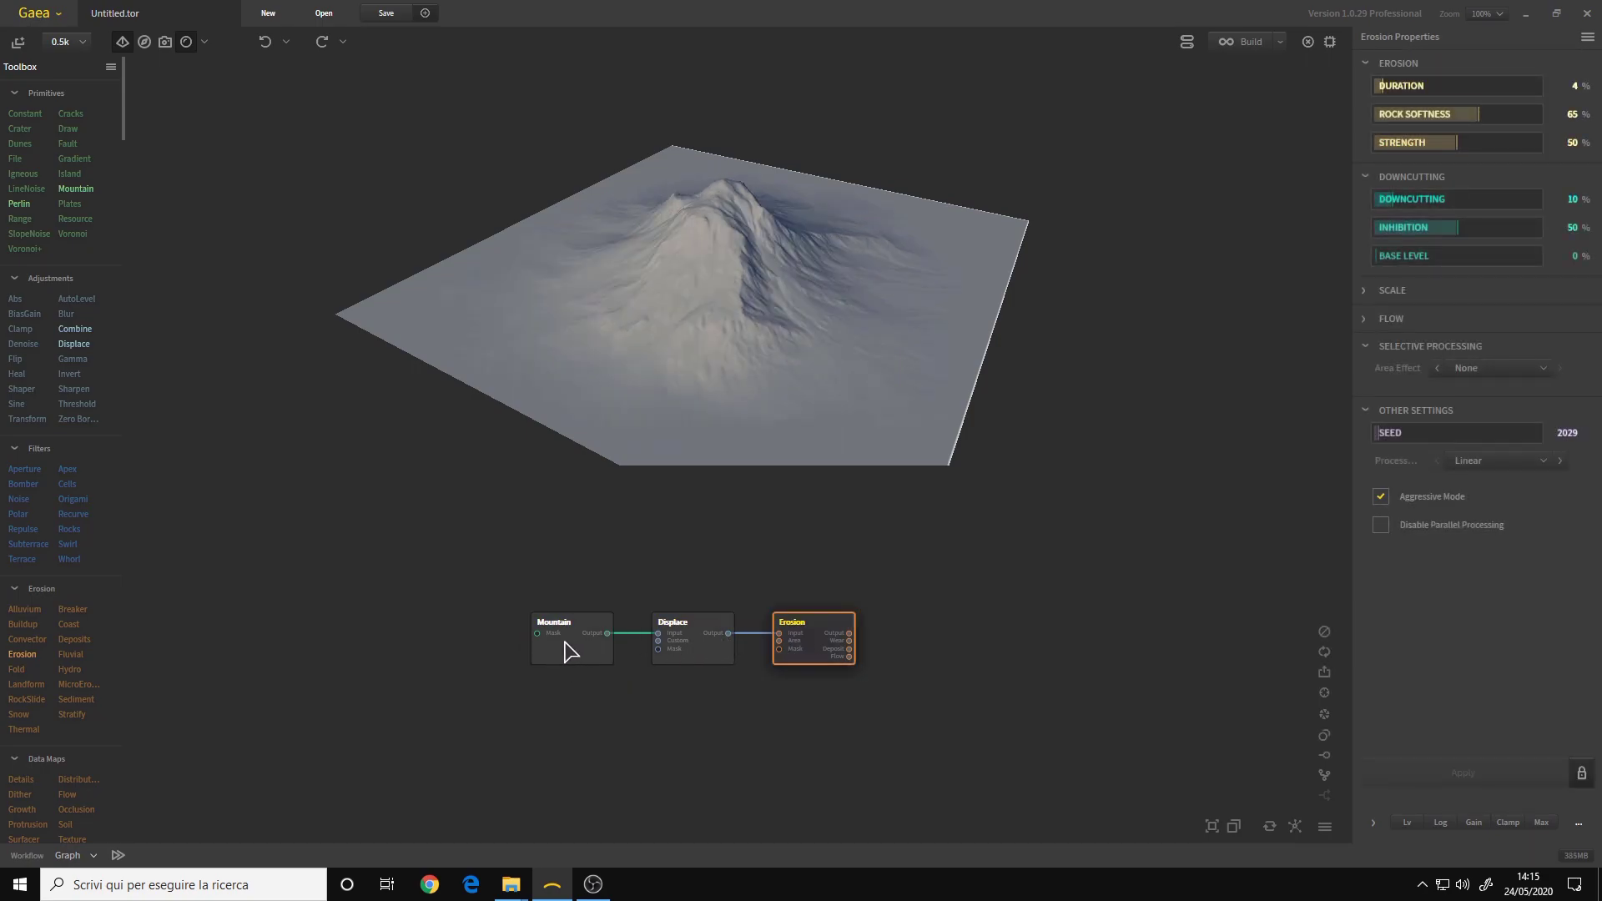
click(568, 651)
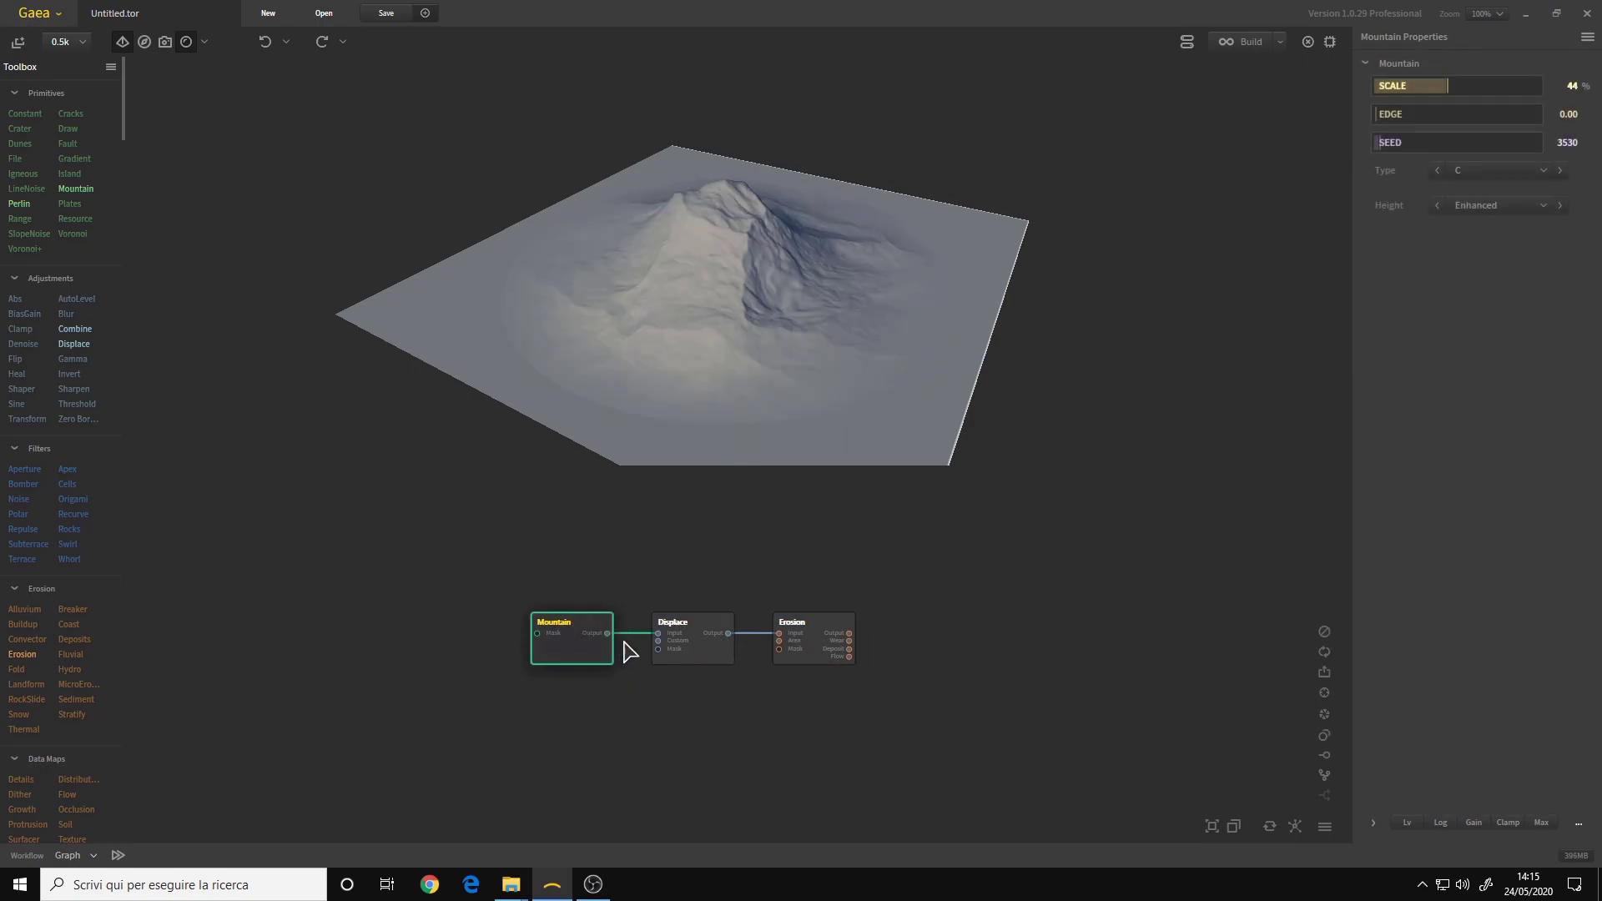
click(680, 653)
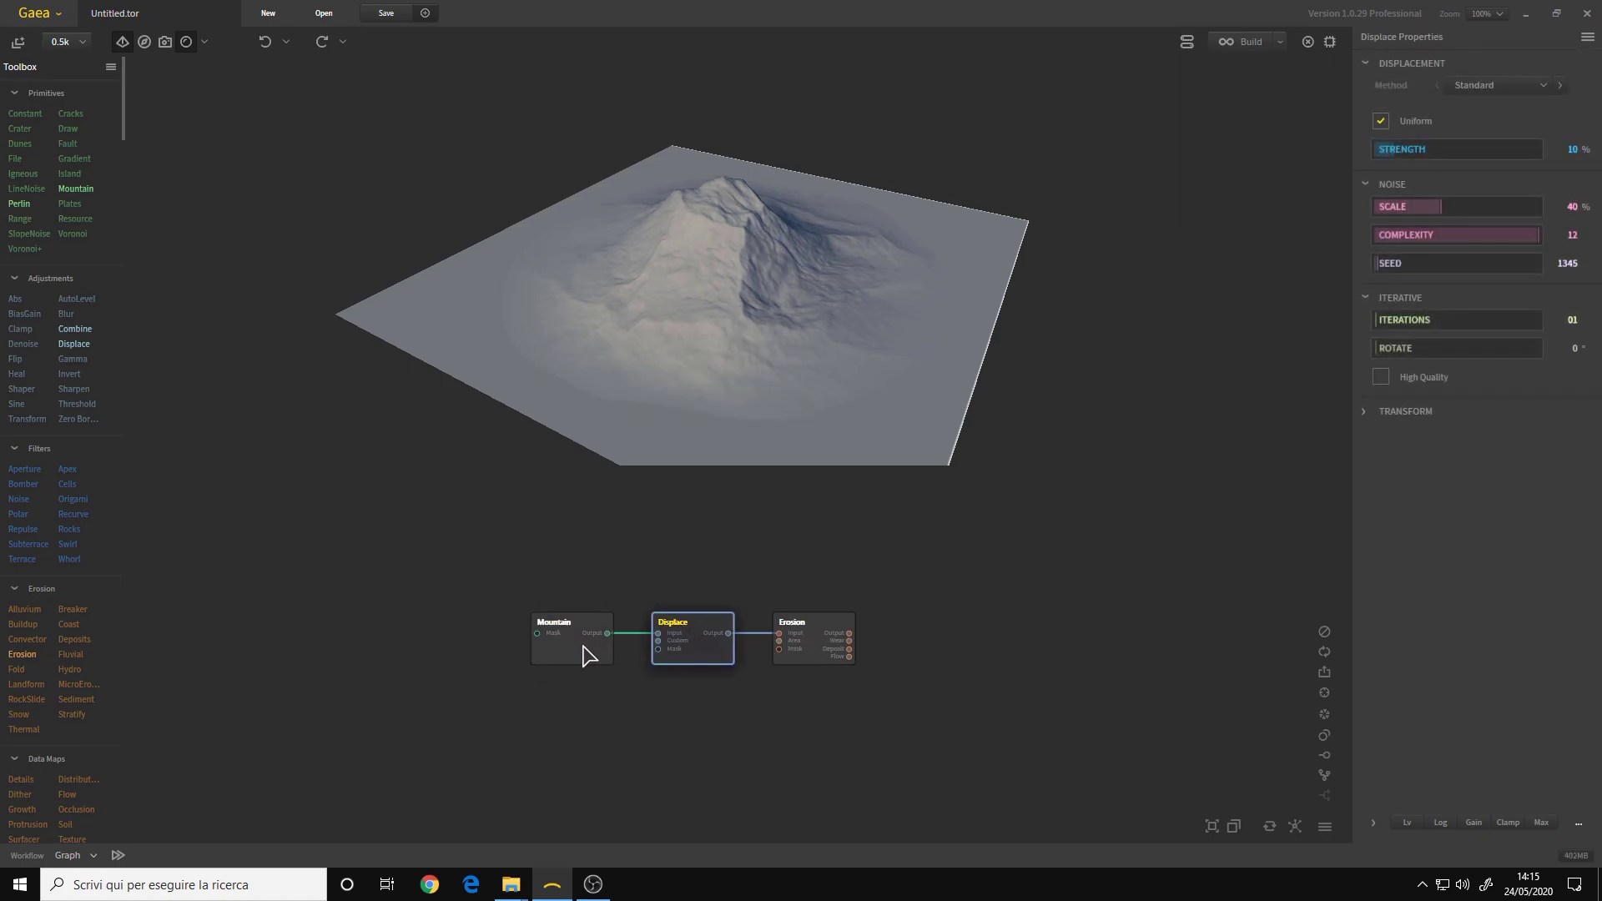
click(587, 654)
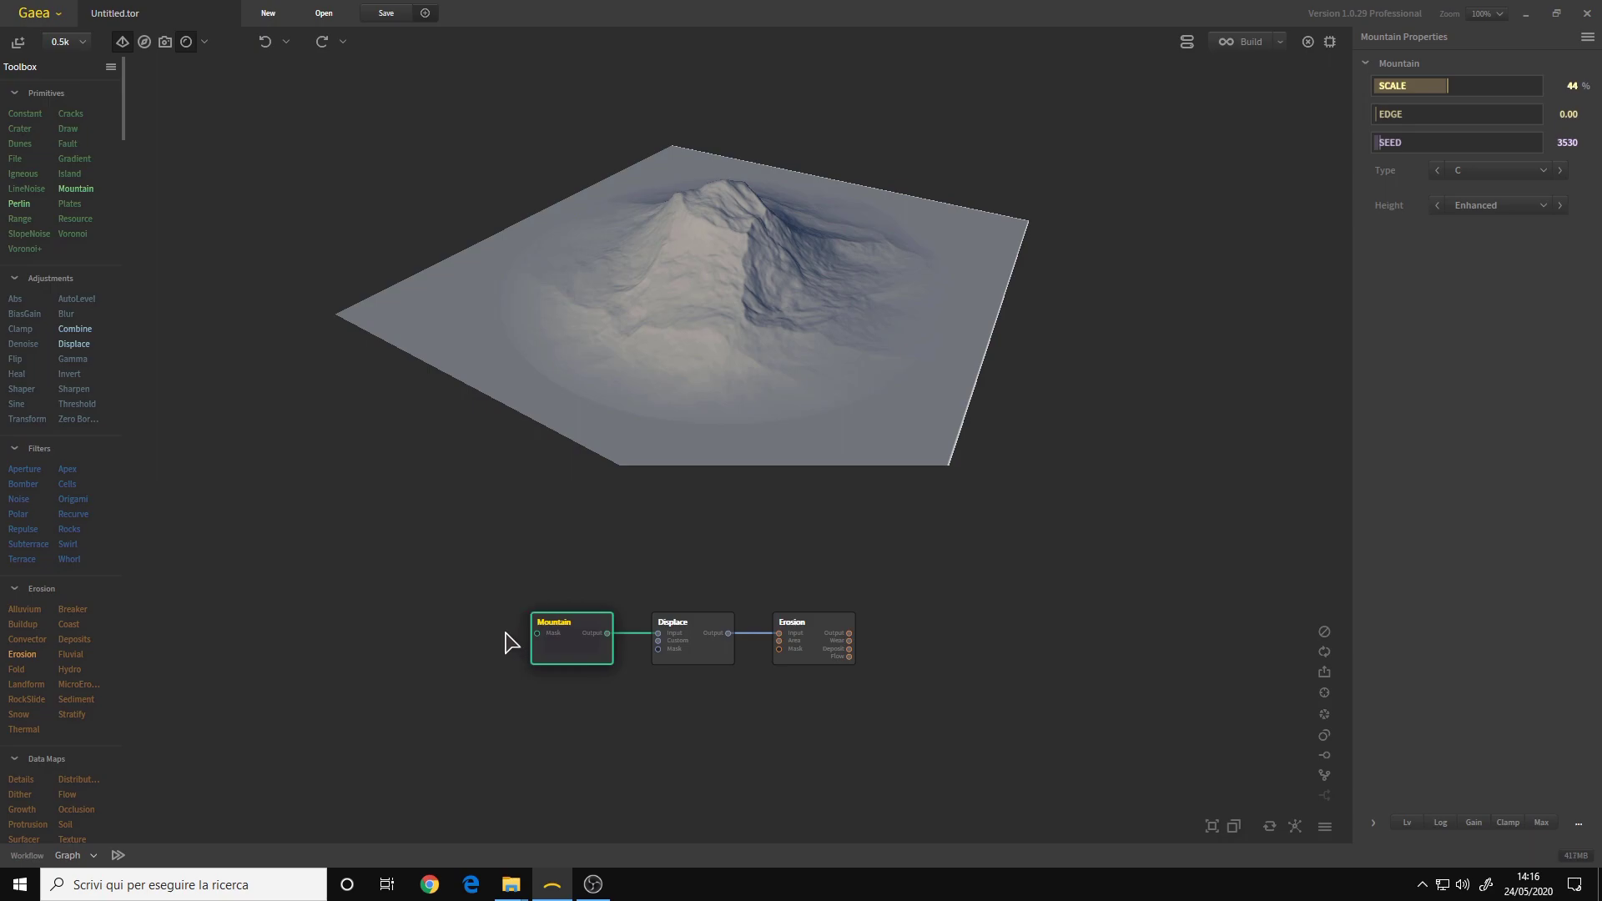
click(824, 640)
click(567, 660)
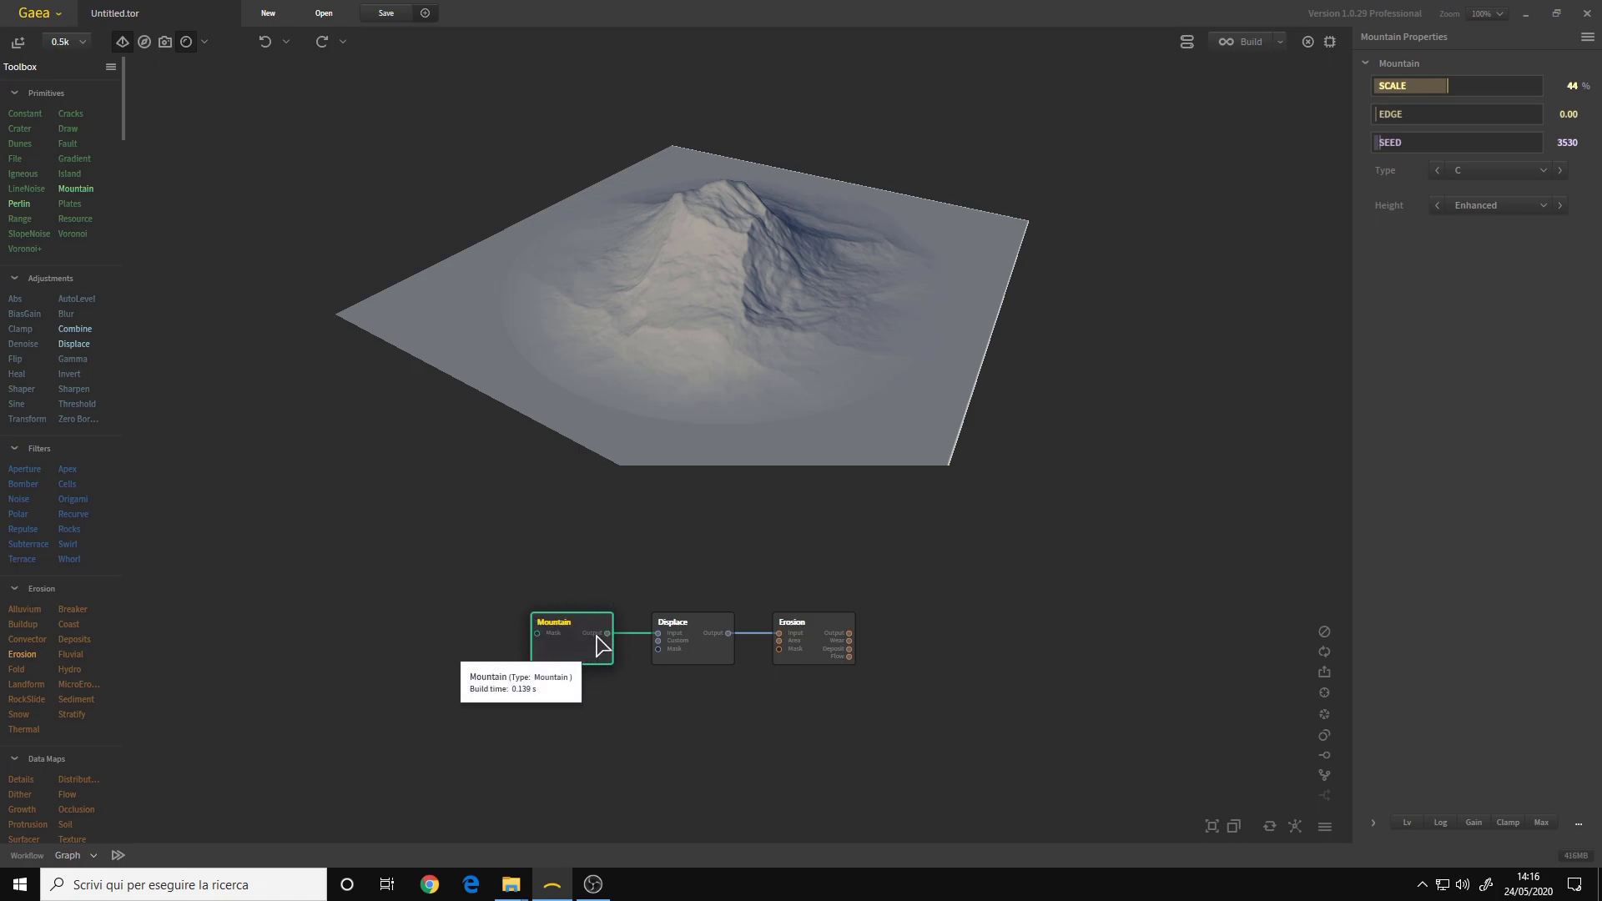
Examine the relief from several angles at each stage of the chain, from Mountain through Displace to Erosion.
drag(715, 290, 703, 467)
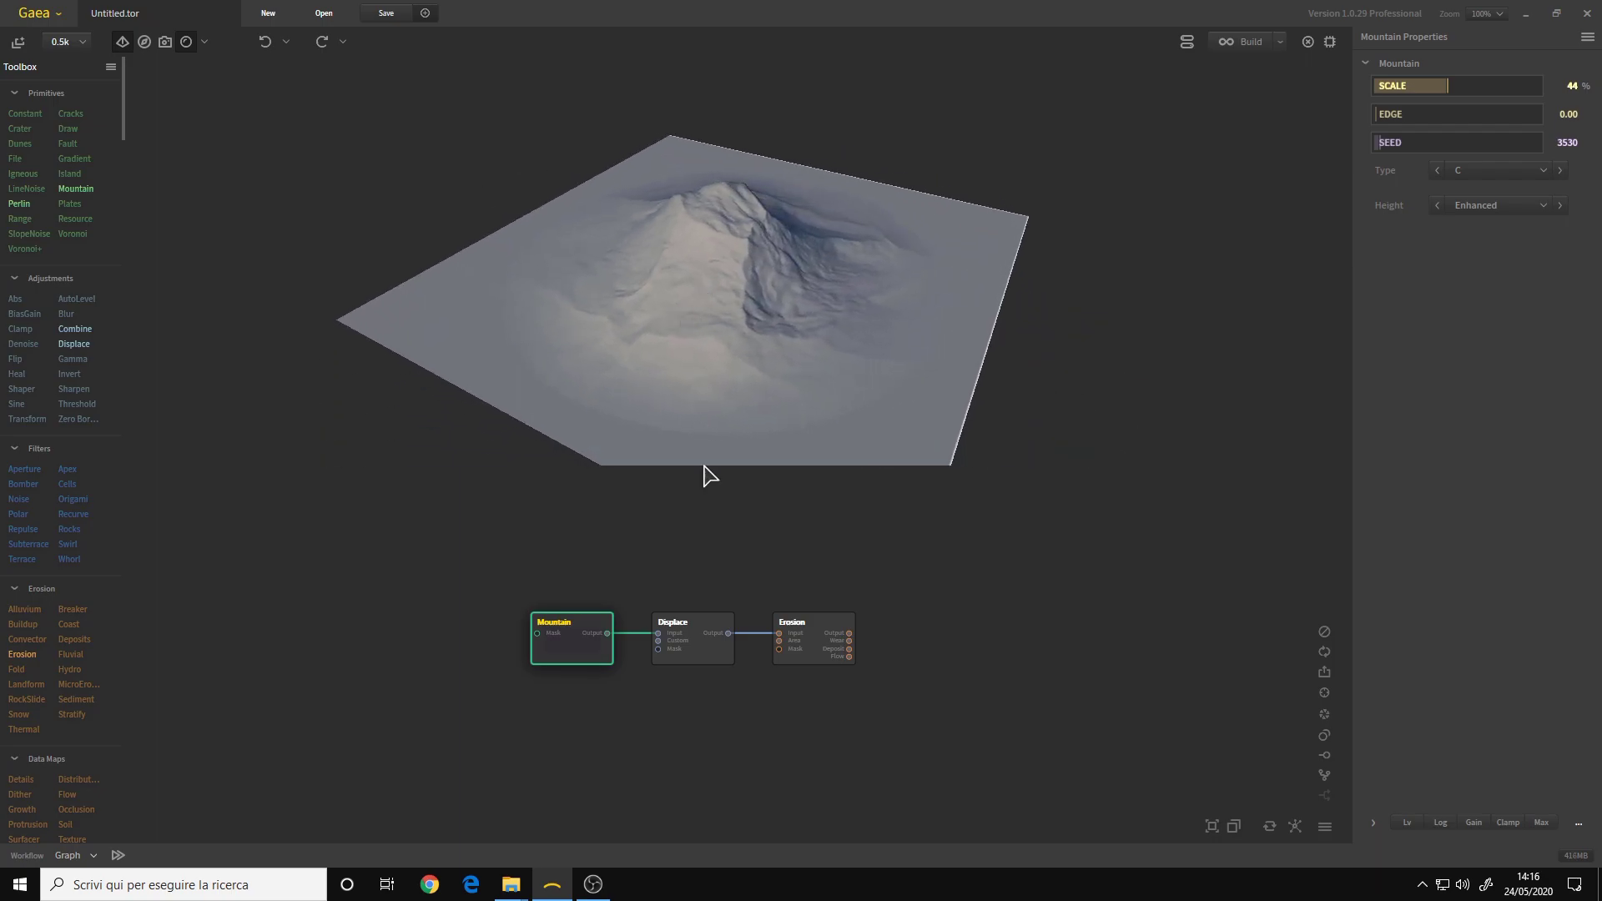
click(696, 641)
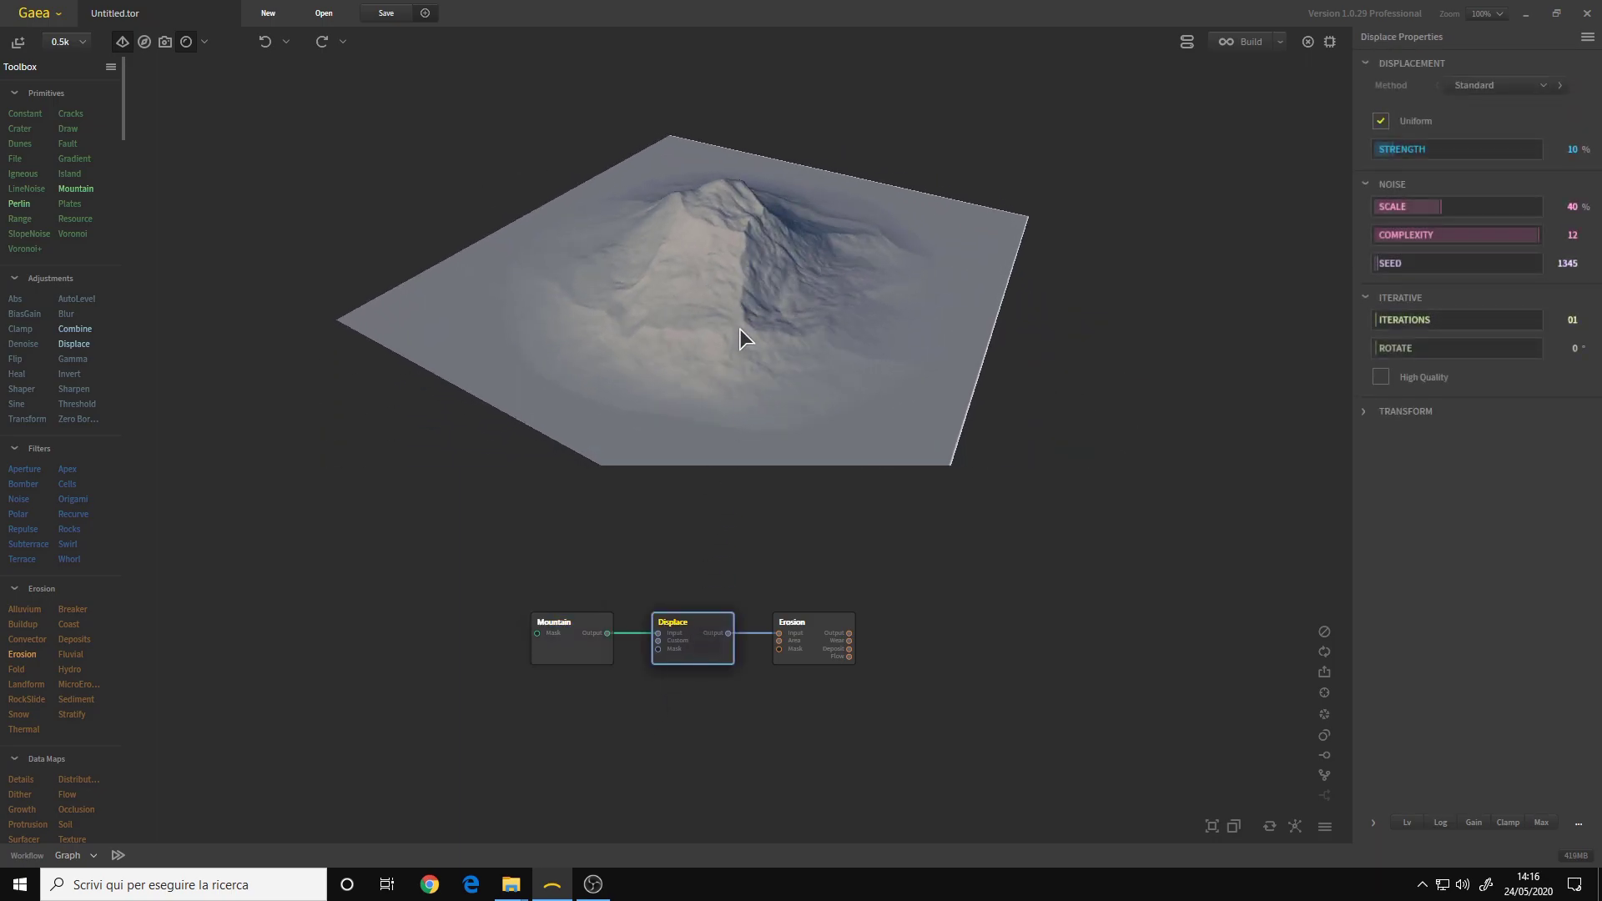
drag(744, 343, 741, 327)
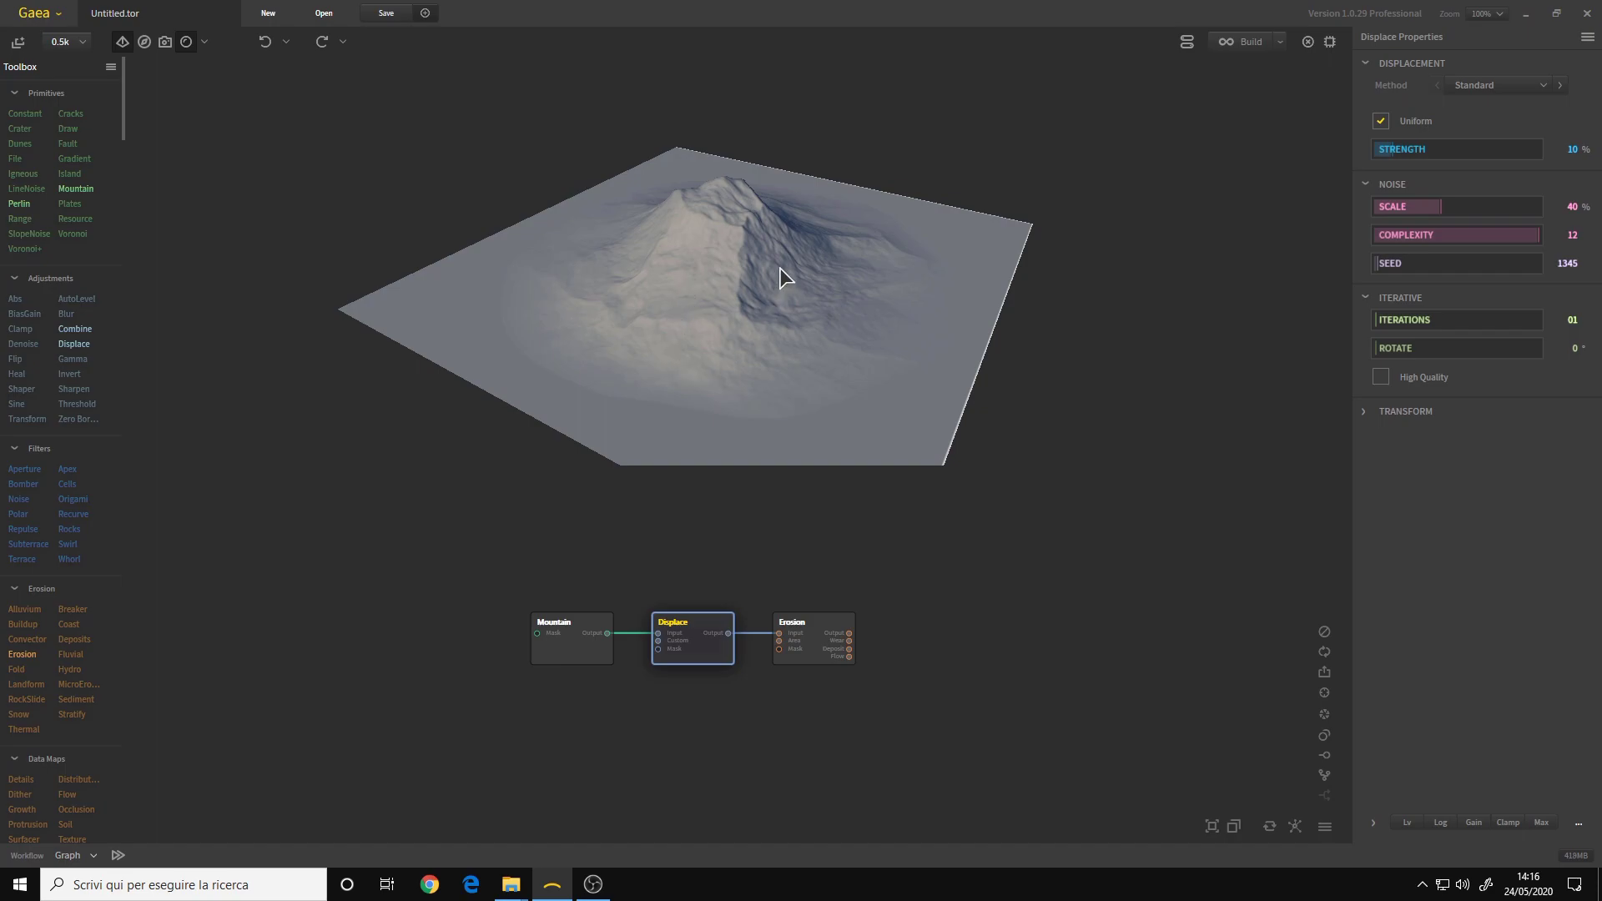
drag(784, 272, 743, 226)
drag(667, 281, 702, 294)
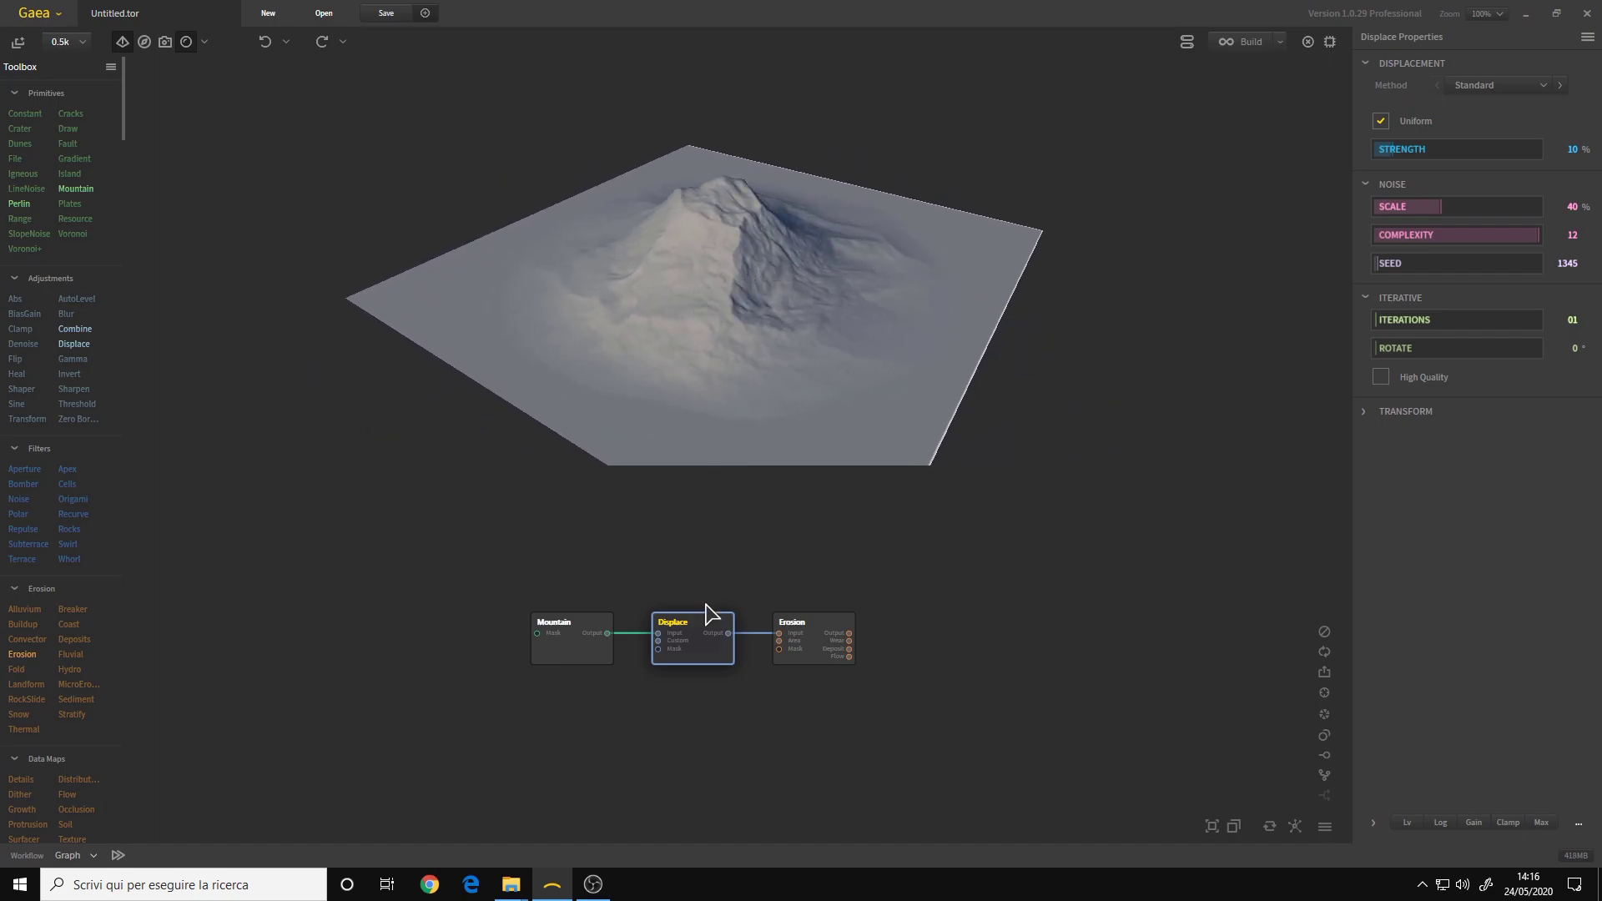
click(816, 638)
drag(776, 255, 848, 258)
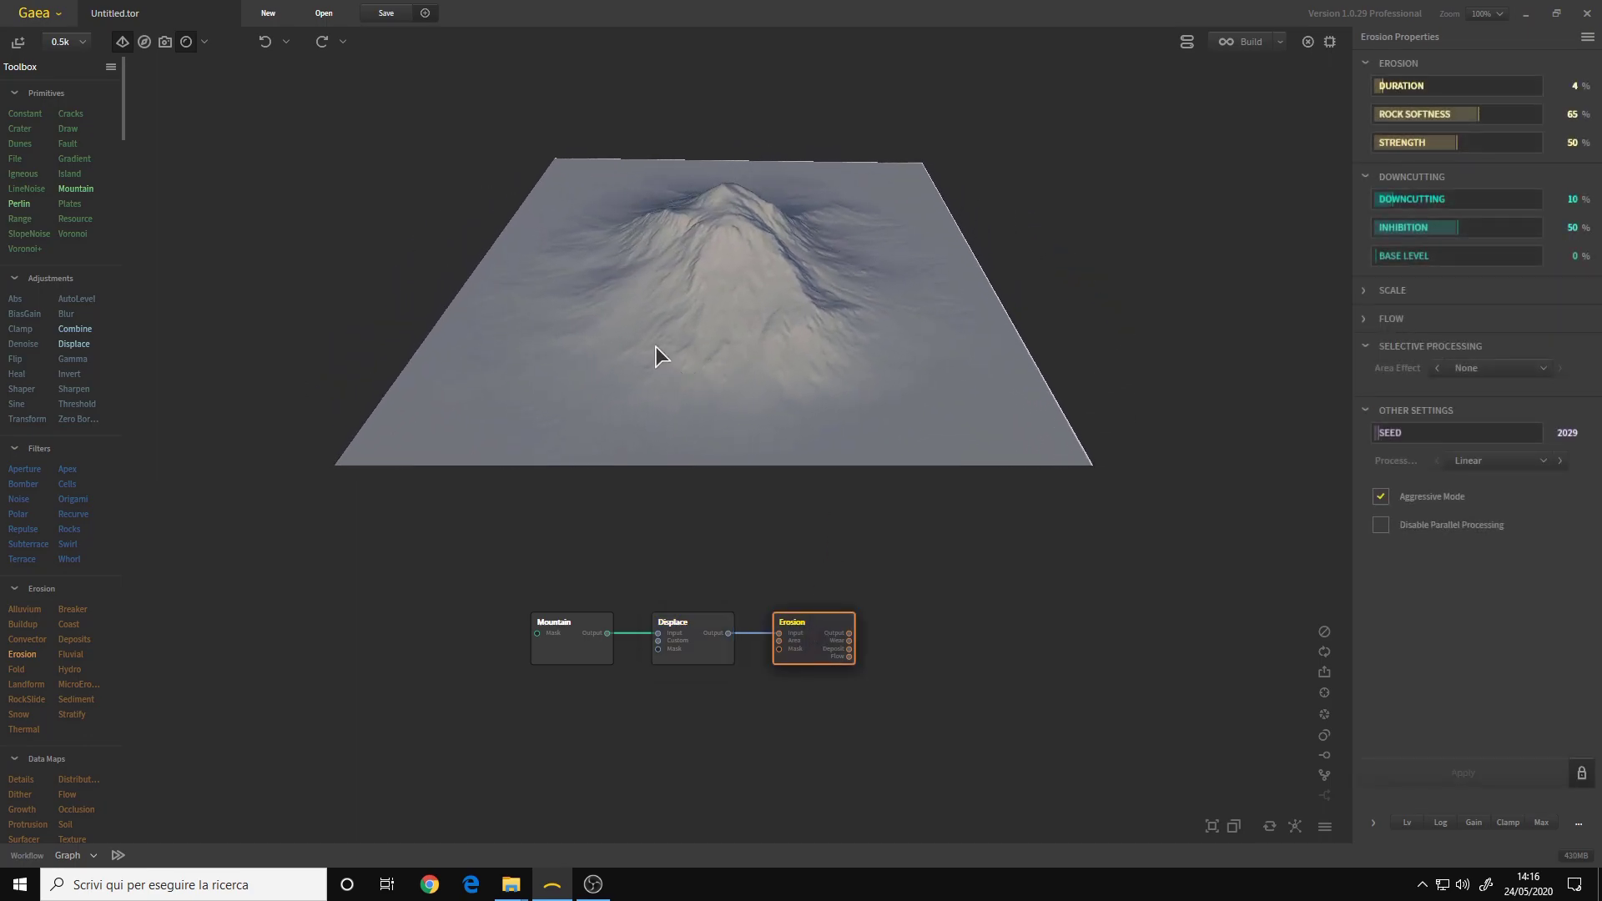
drag(737, 329, 692, 213)
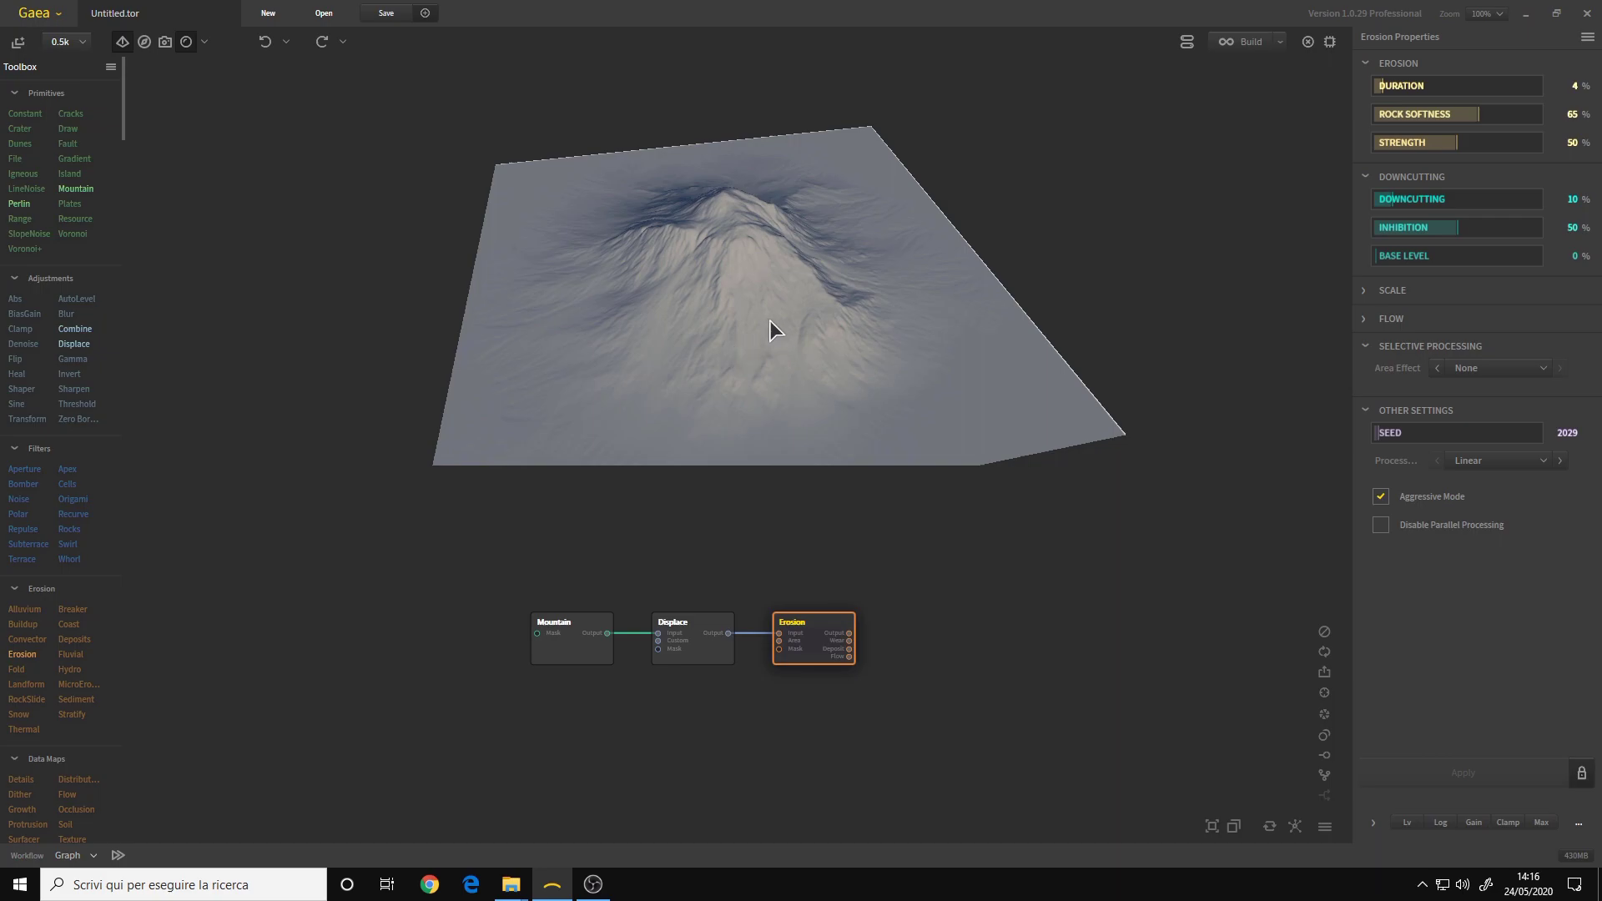
drag(773, 324, 728, 390)
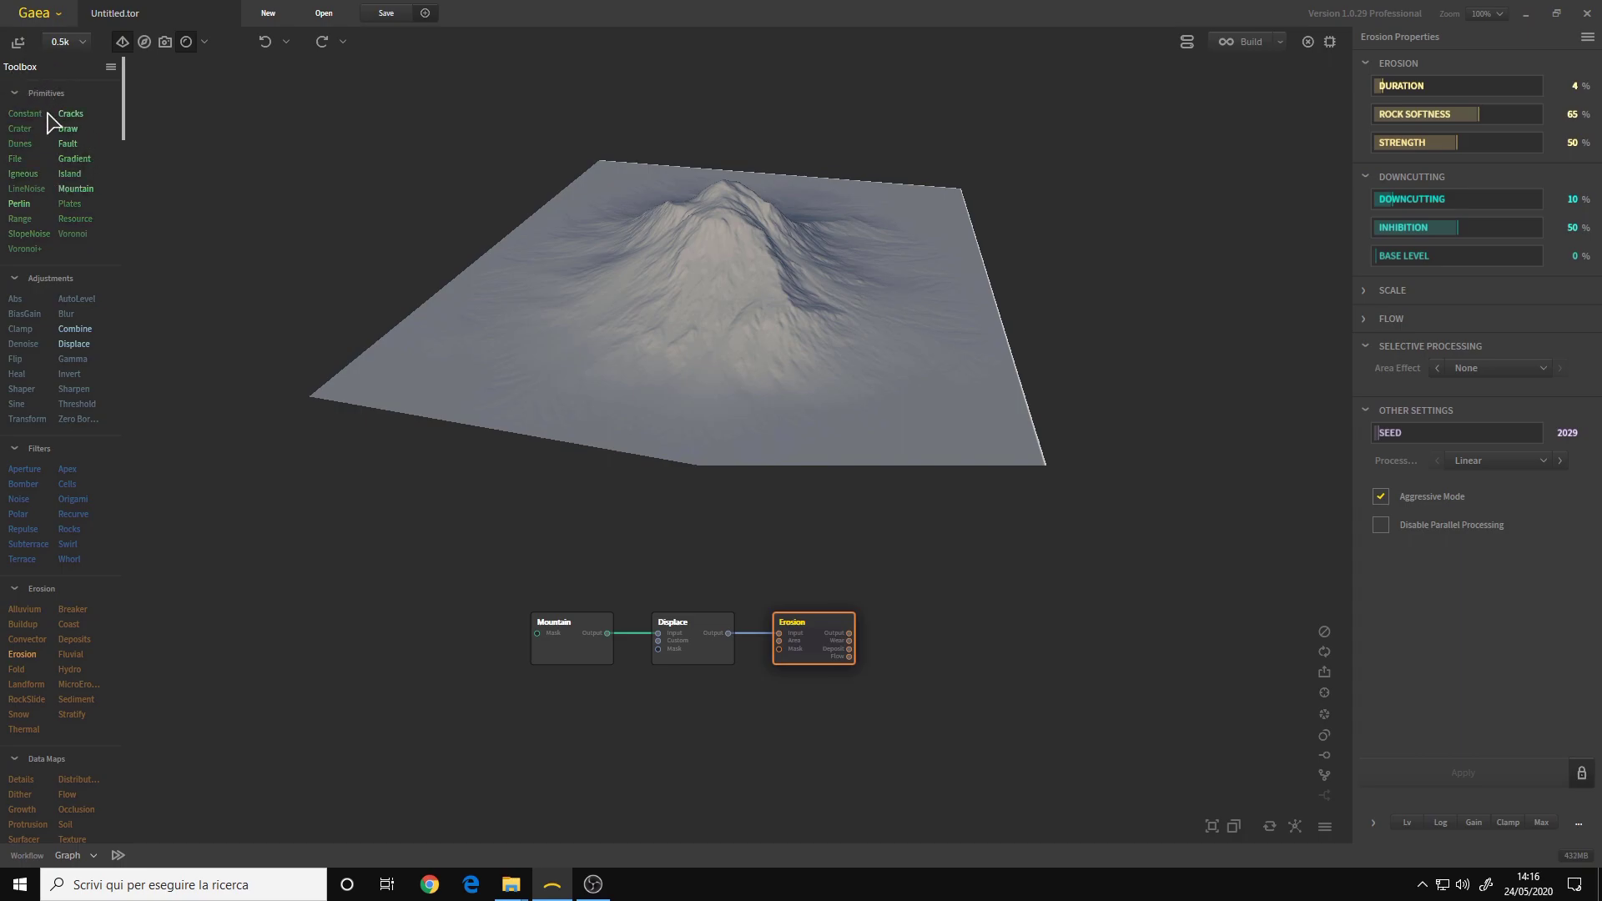
Look through all node categories in the Toolbox, from Primitives down to Utilities.
scroll(58, 257, down, 5)
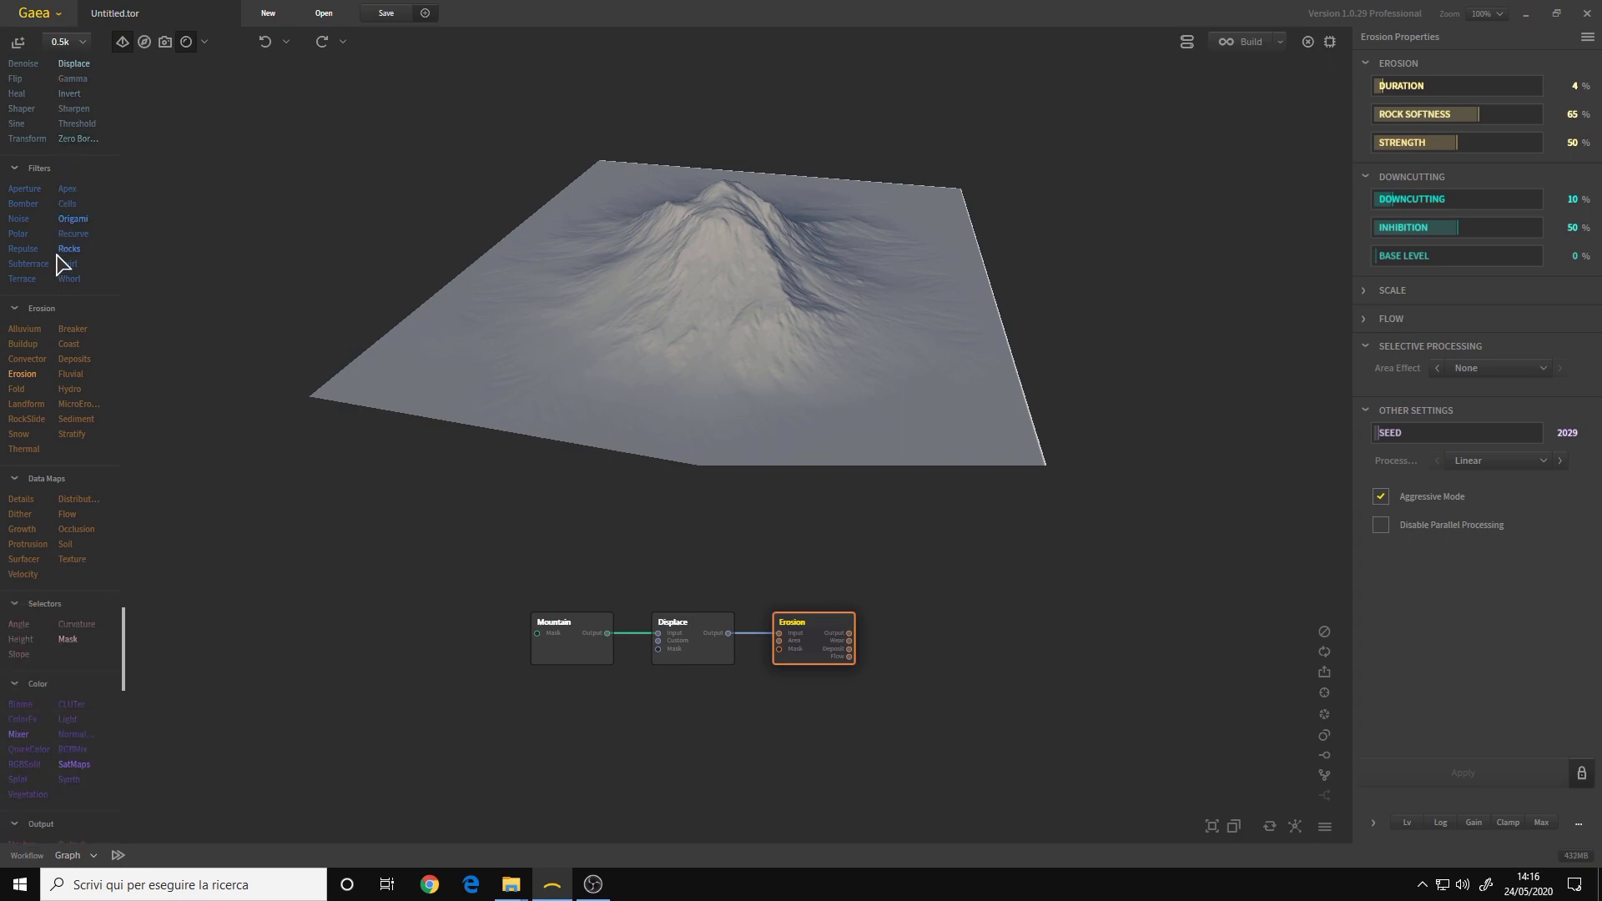
scroll(53, 437, up, 5)
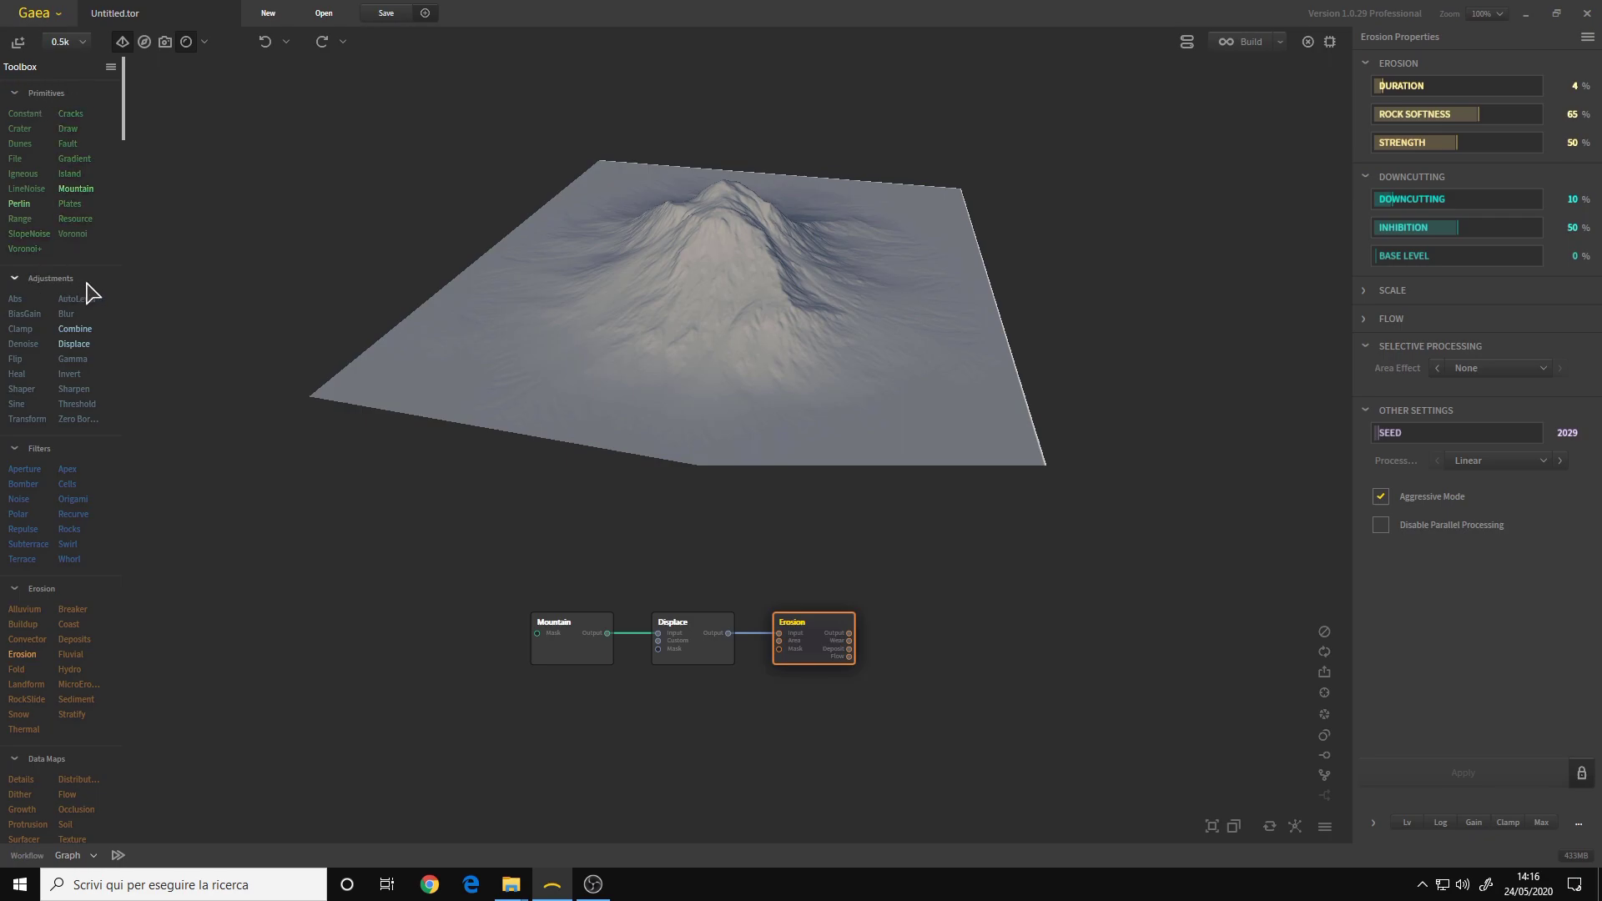
scroll(50, 435, down, 3)
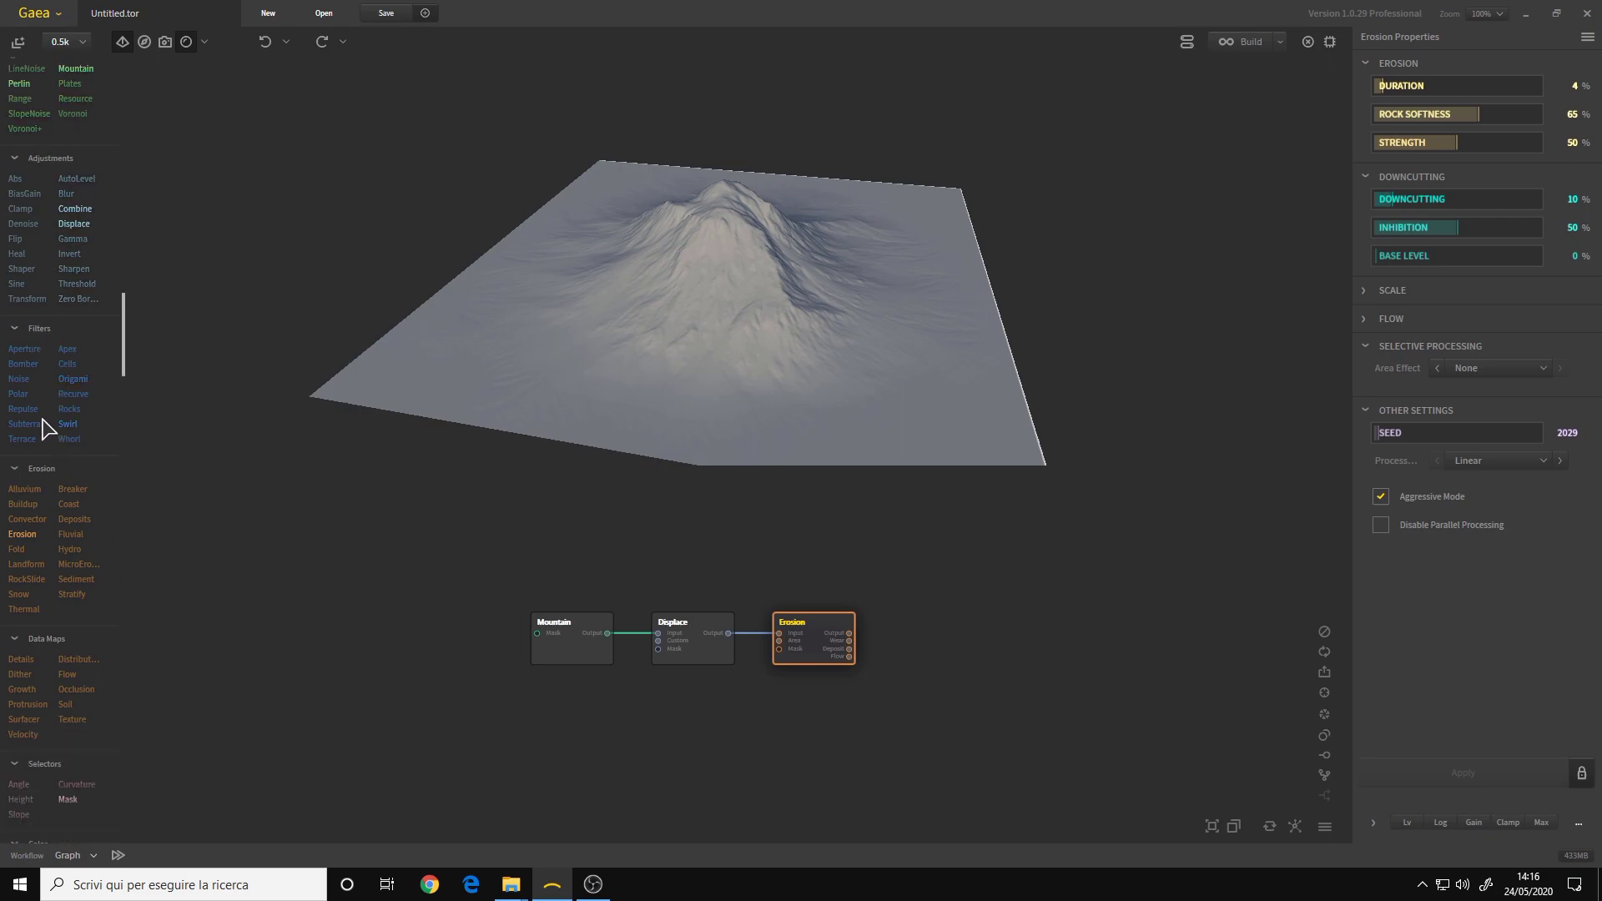
scroll(65, 647, down, 4)
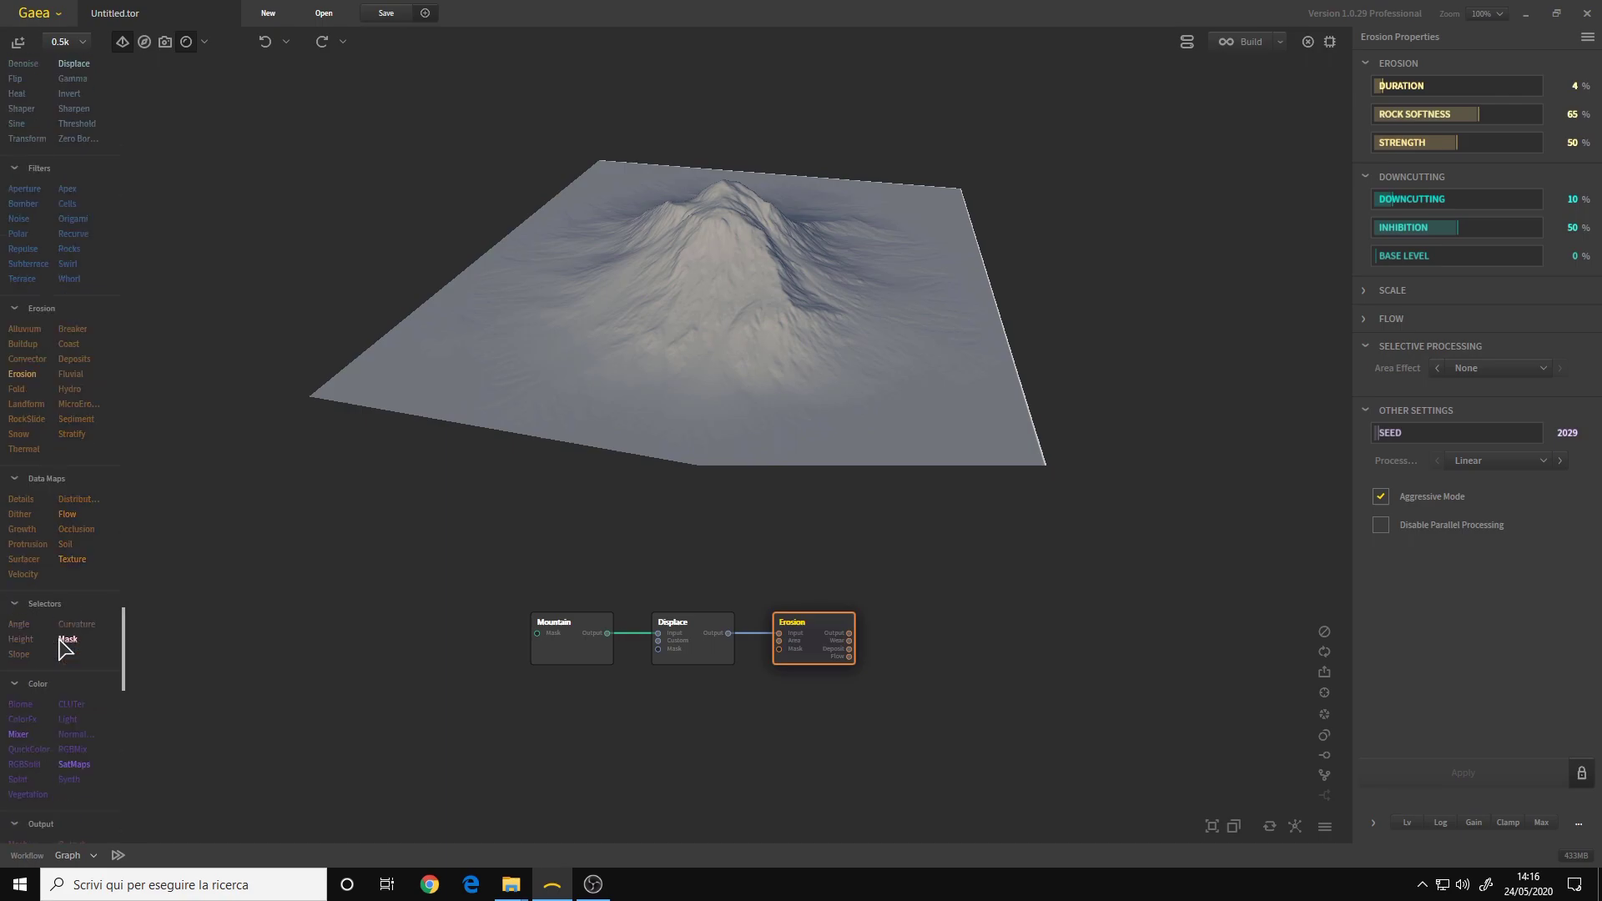
scroll(74, 698, down, 2)
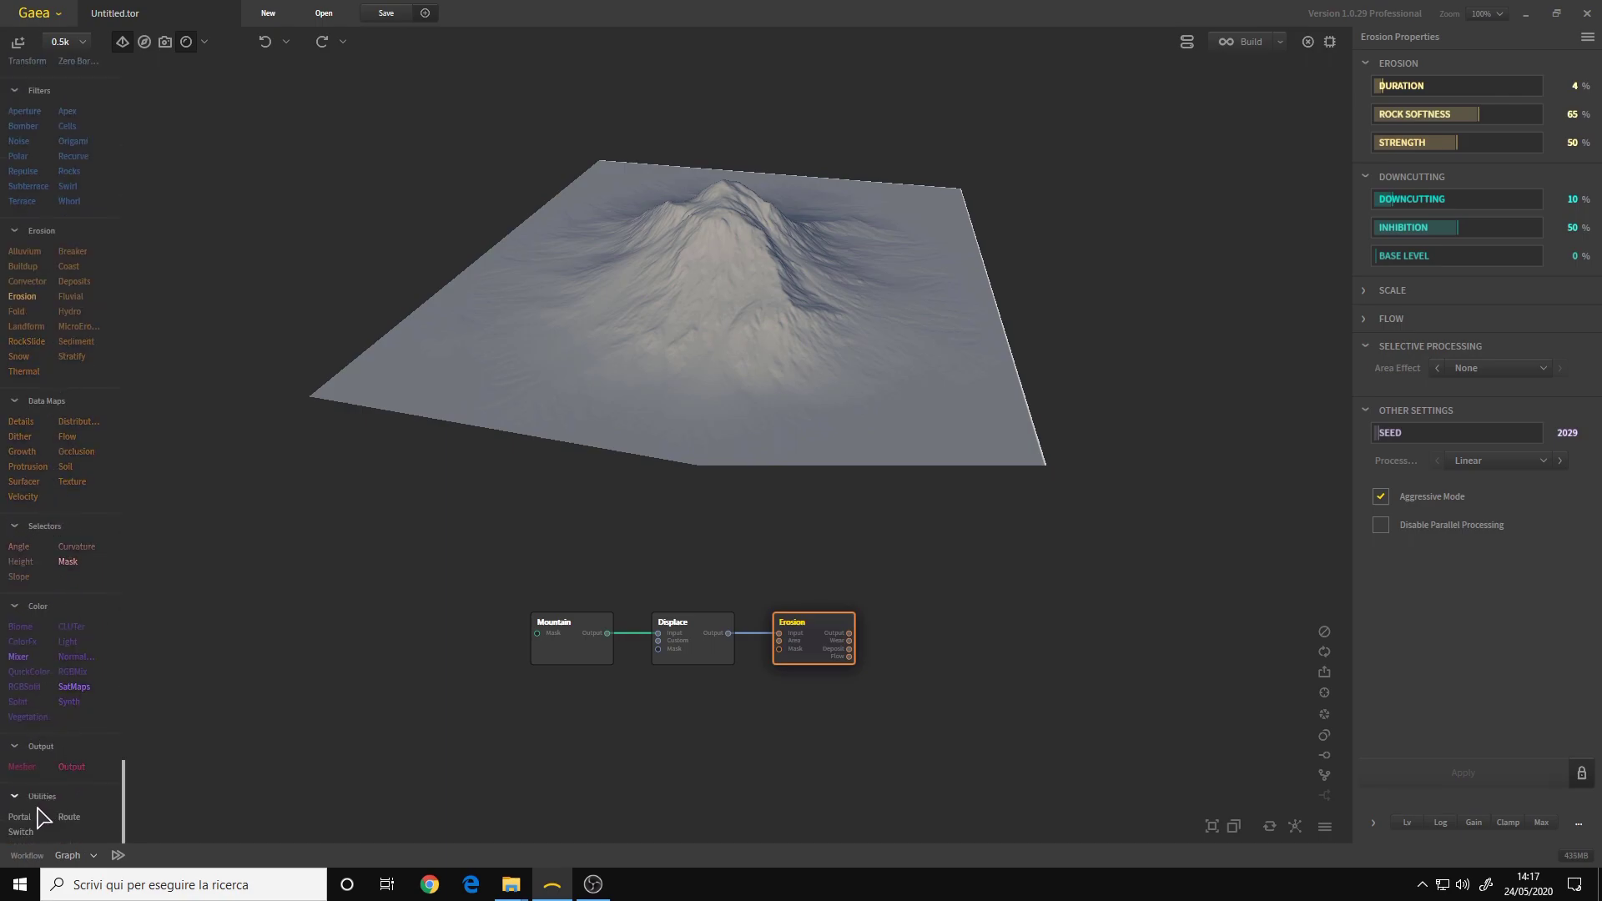
scroll(65, 544, up, 9)
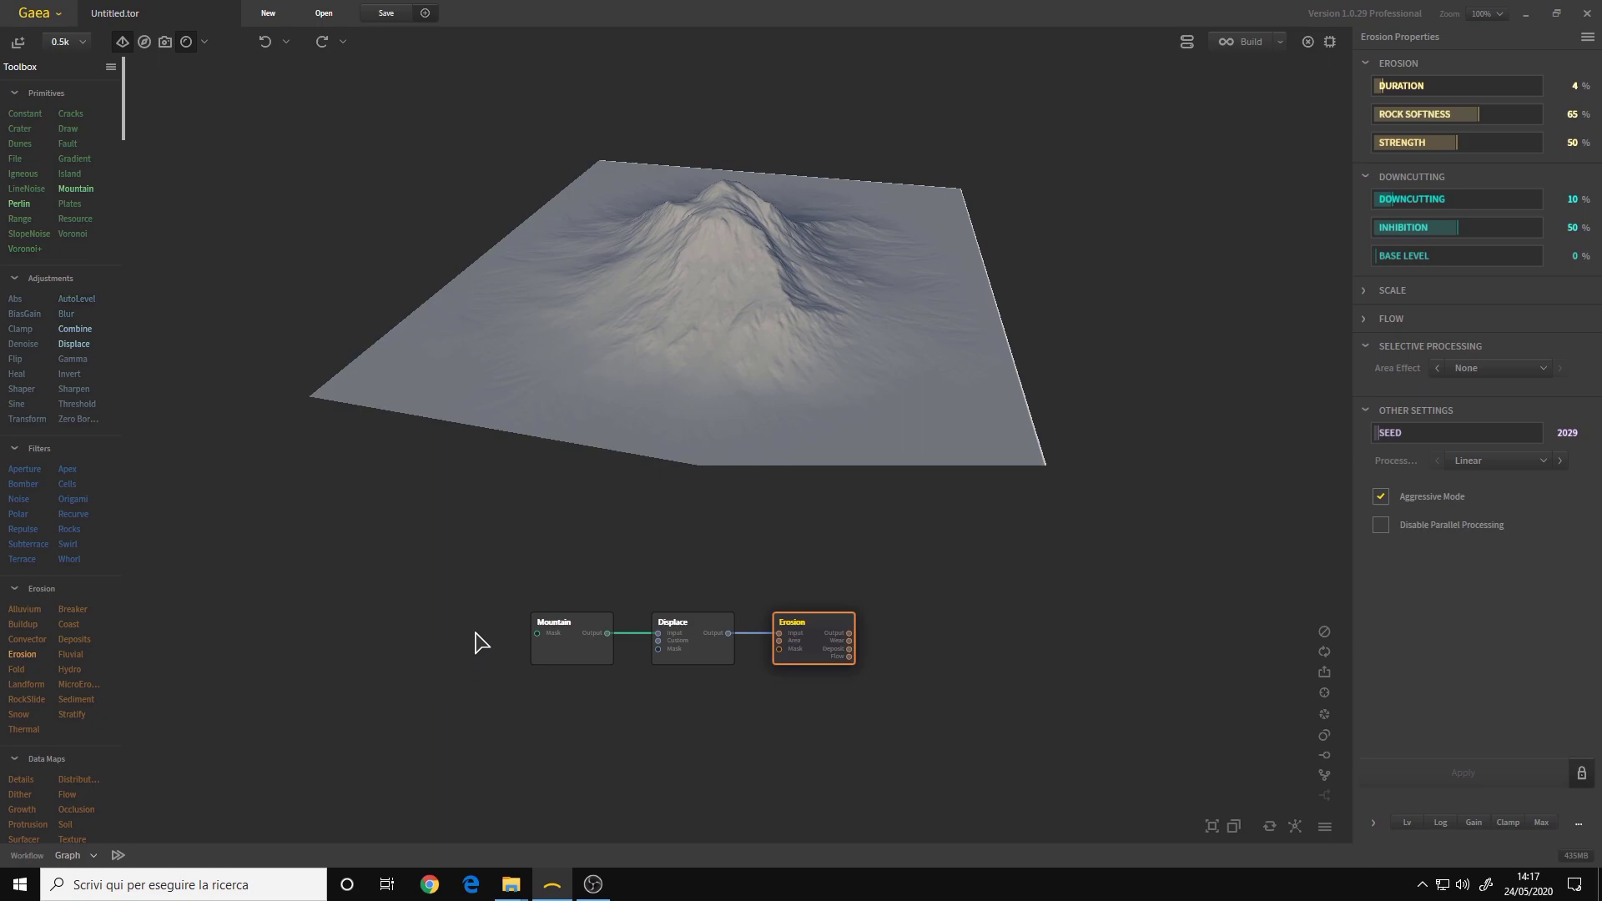
Look over the Primitives that can be created from the empty graph area, without adding a node.
click(433, 626)
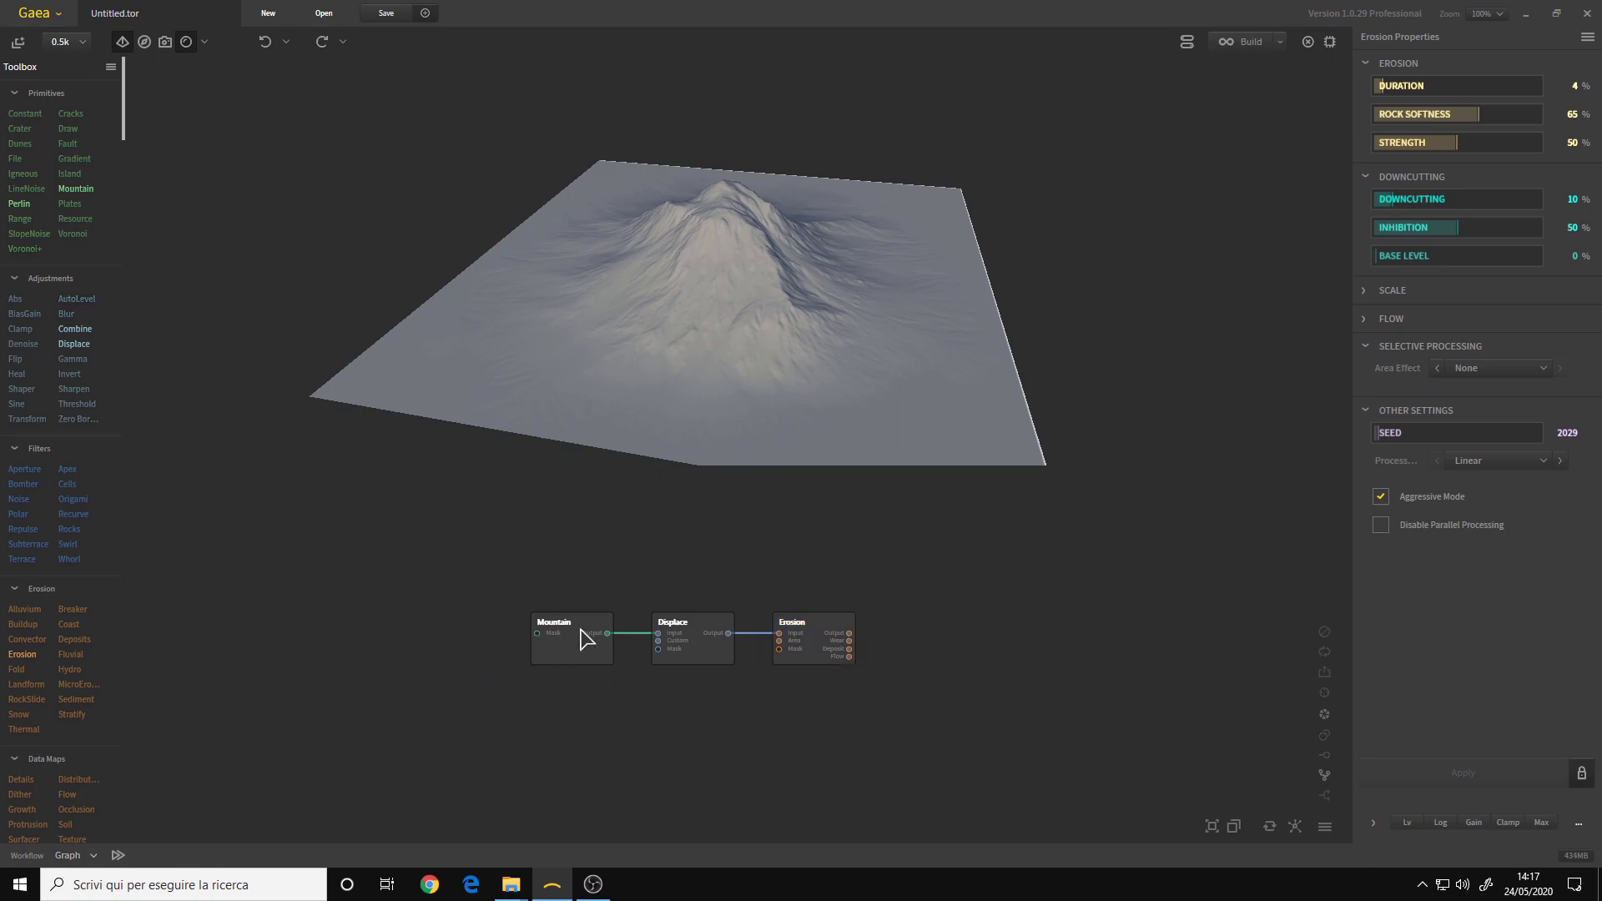
right_click(429, 658)
right_click(454, 688)
right_click(454, 679)
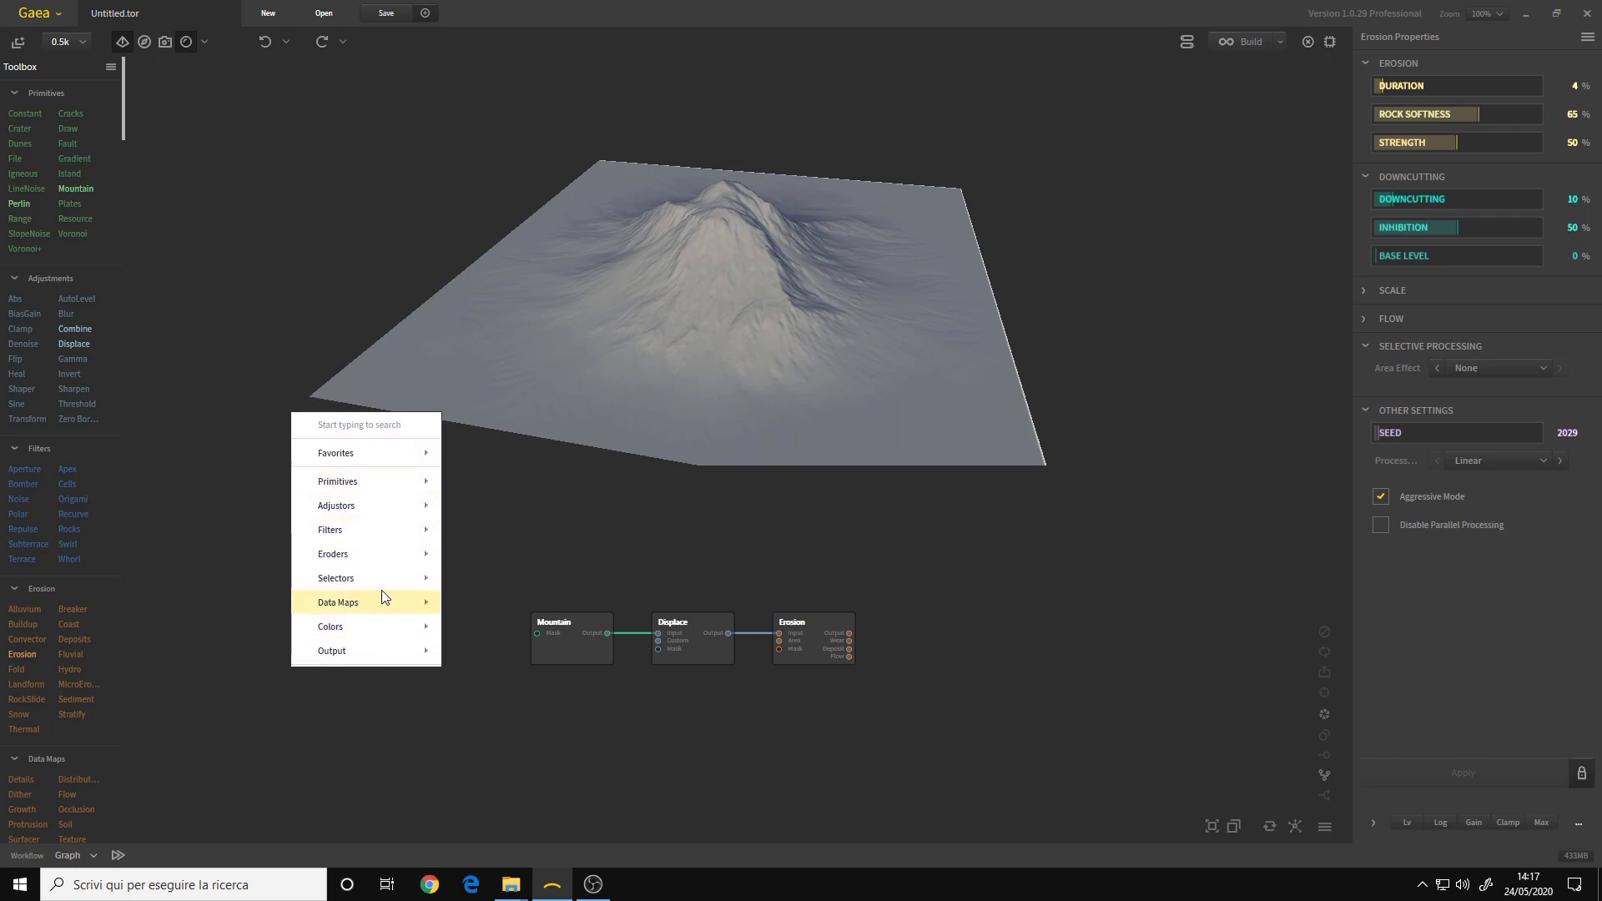
mouse_move(377, 483)
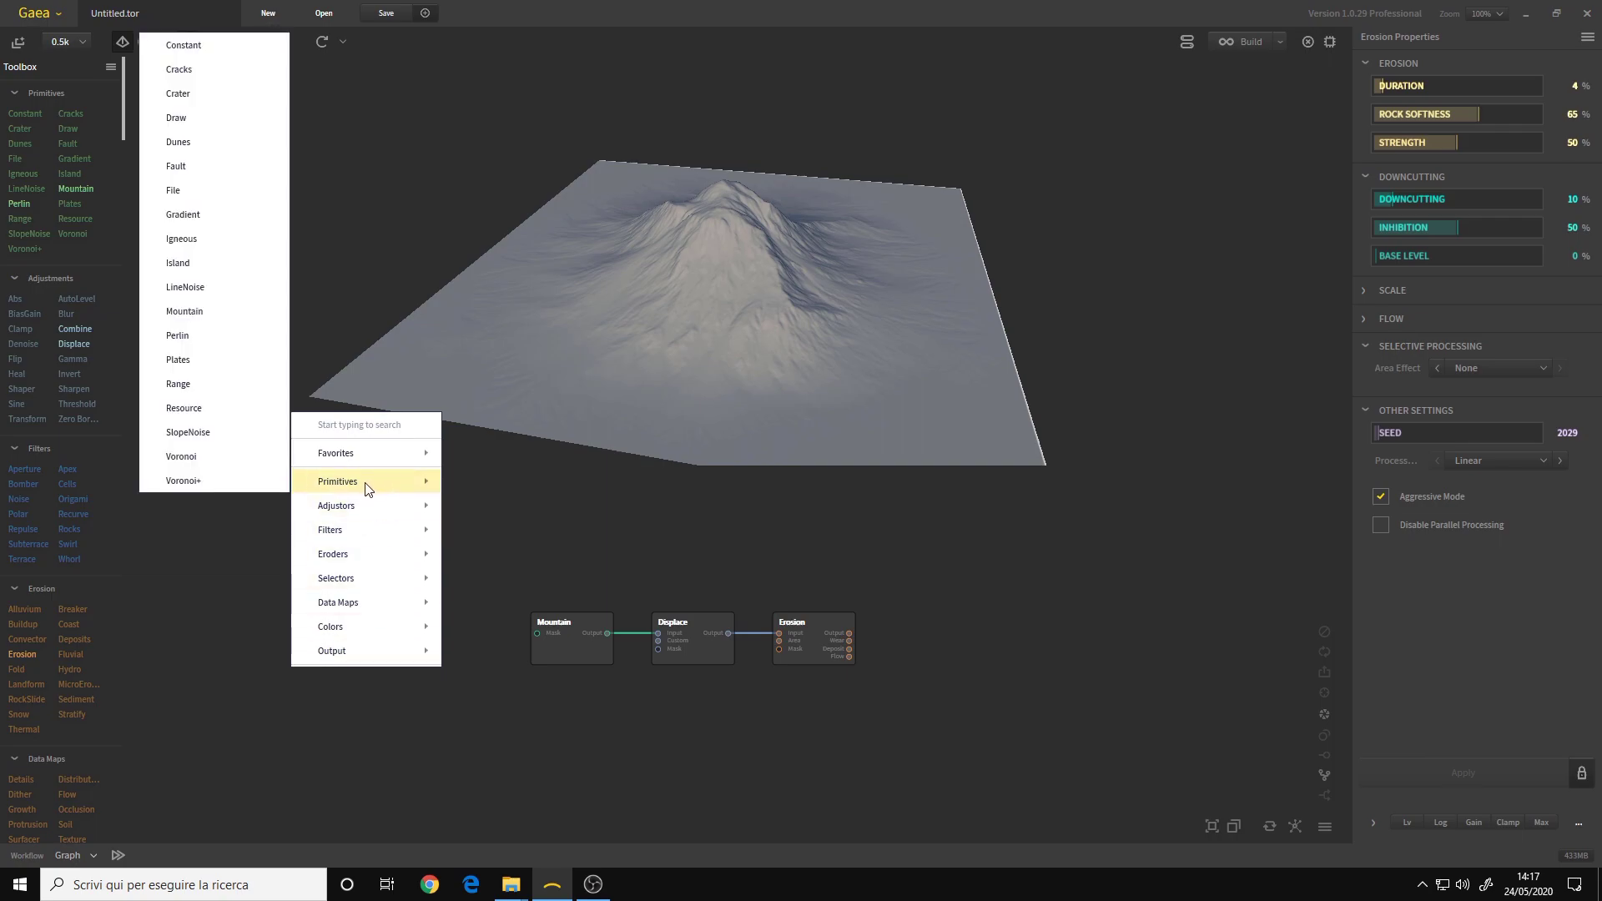
click(1024, 601)
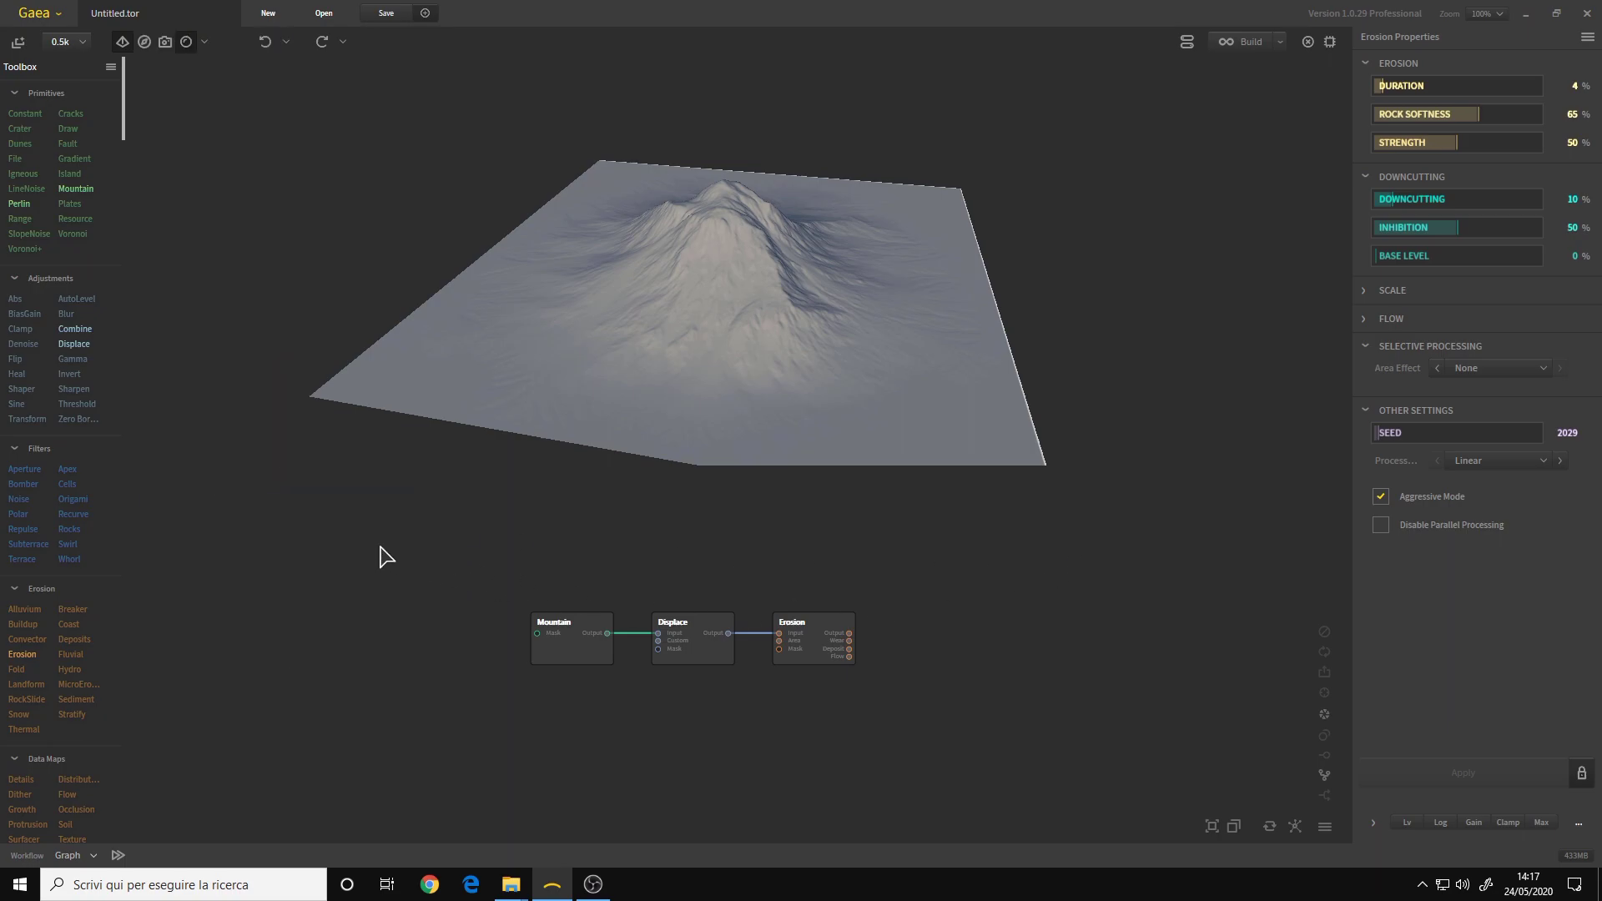
Delete the Mountain, Displace and Erosion nodes from the graph.
drag(380, 547, 941, 743)
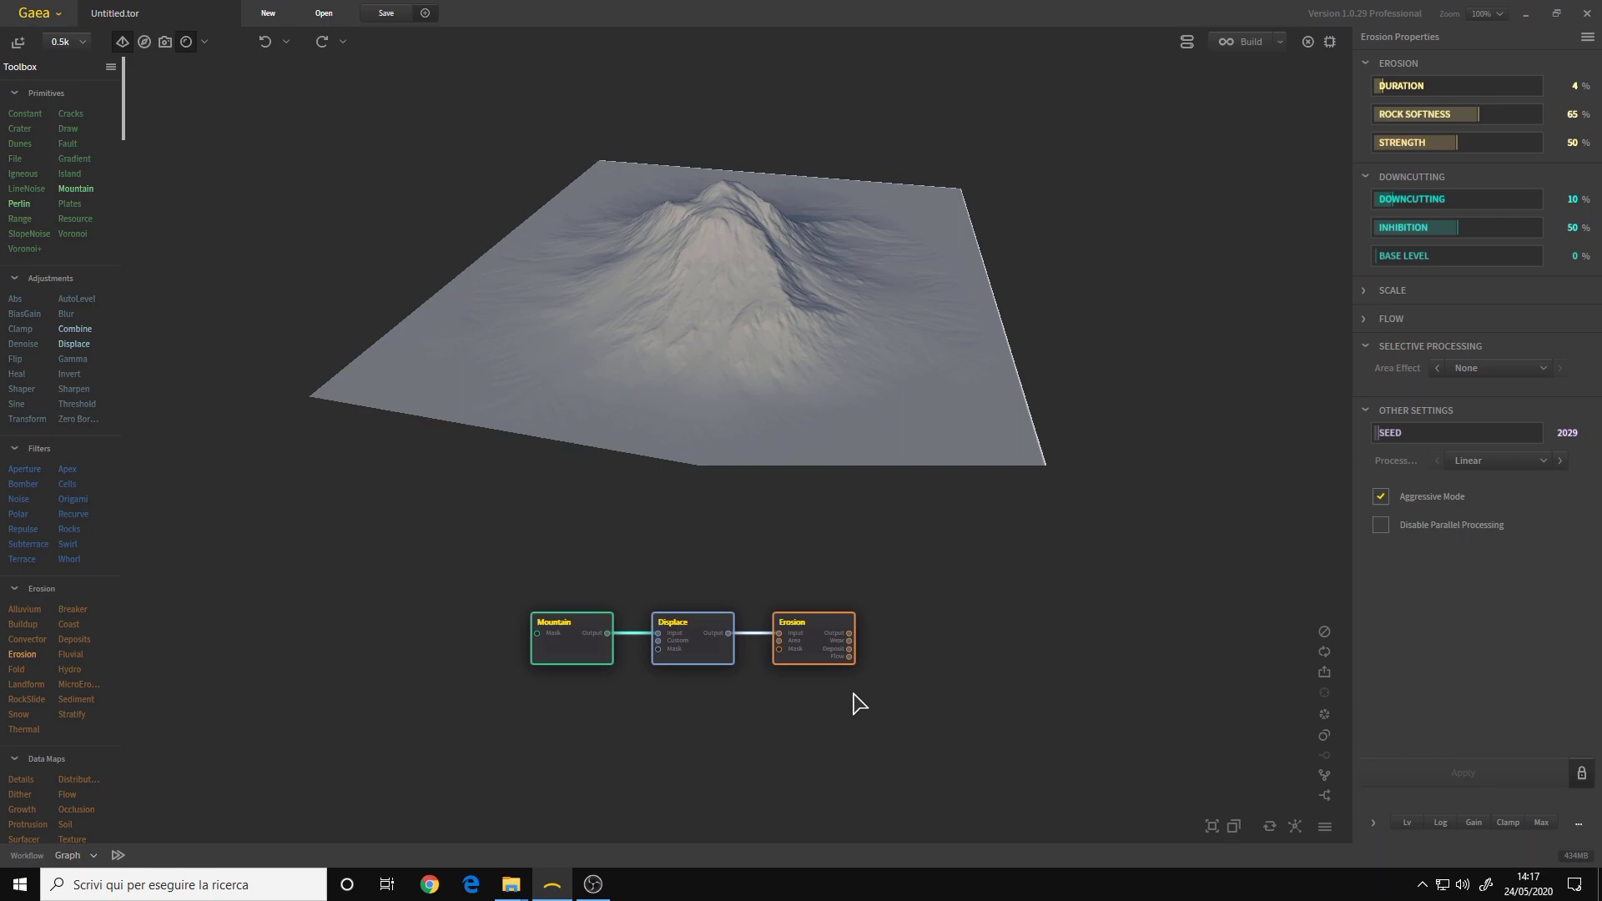
key(Delete)
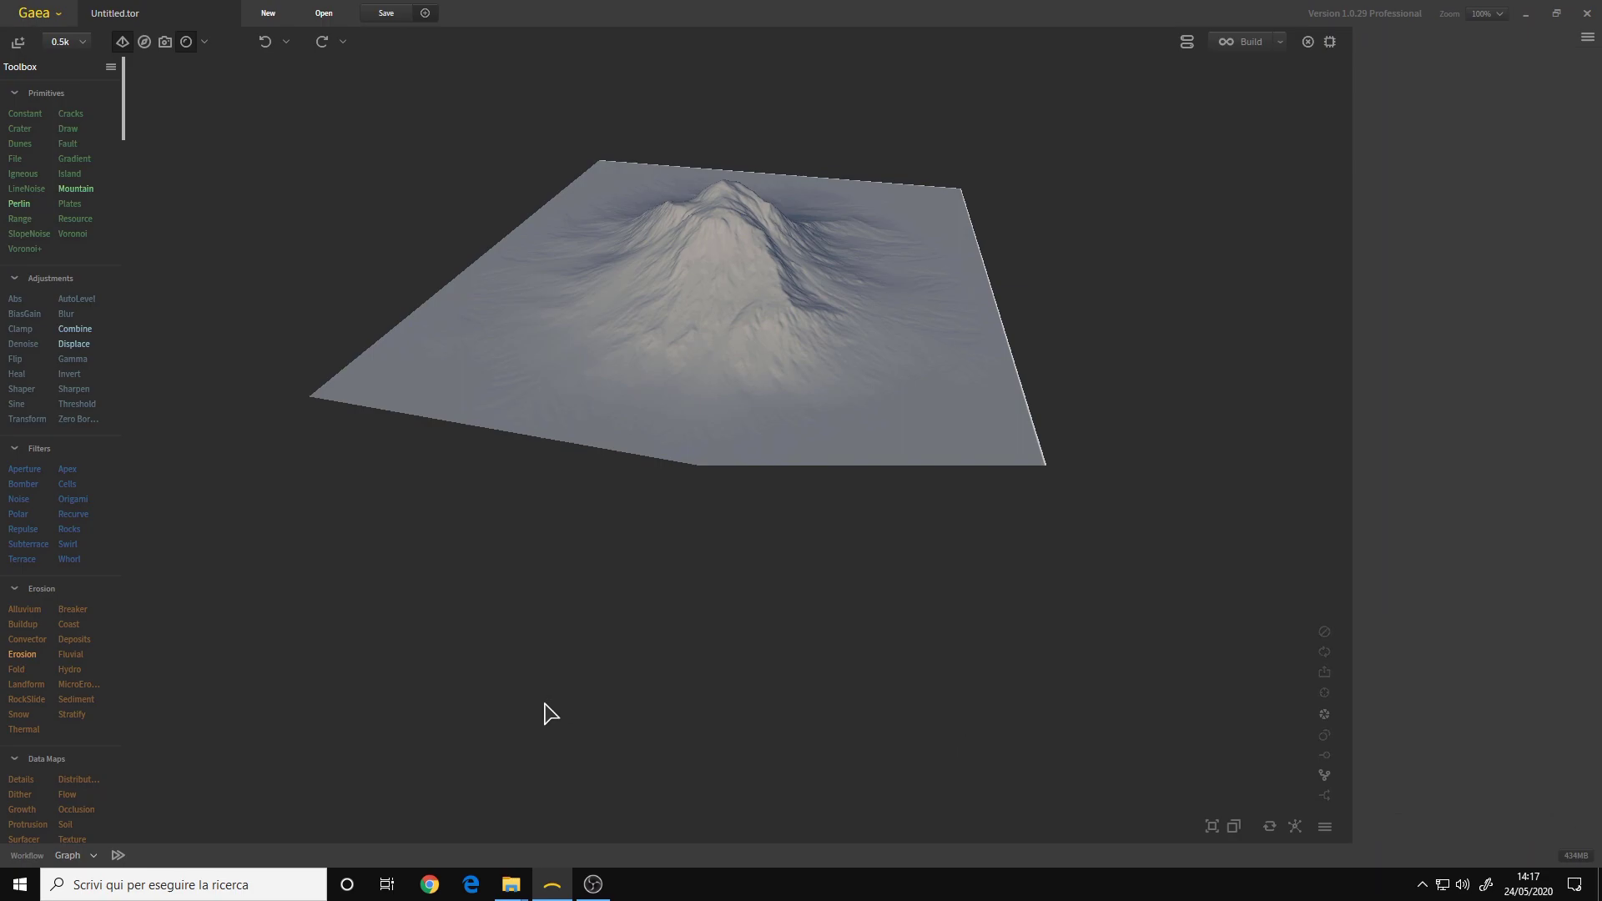
Add a Mountain primitive to the empty graph and place its node near the middle of the graph area.
mouse_move(775, 310)
mouse_down()
mouse_move(726, 304)
mouse_move(757, 332)
mouse_up()
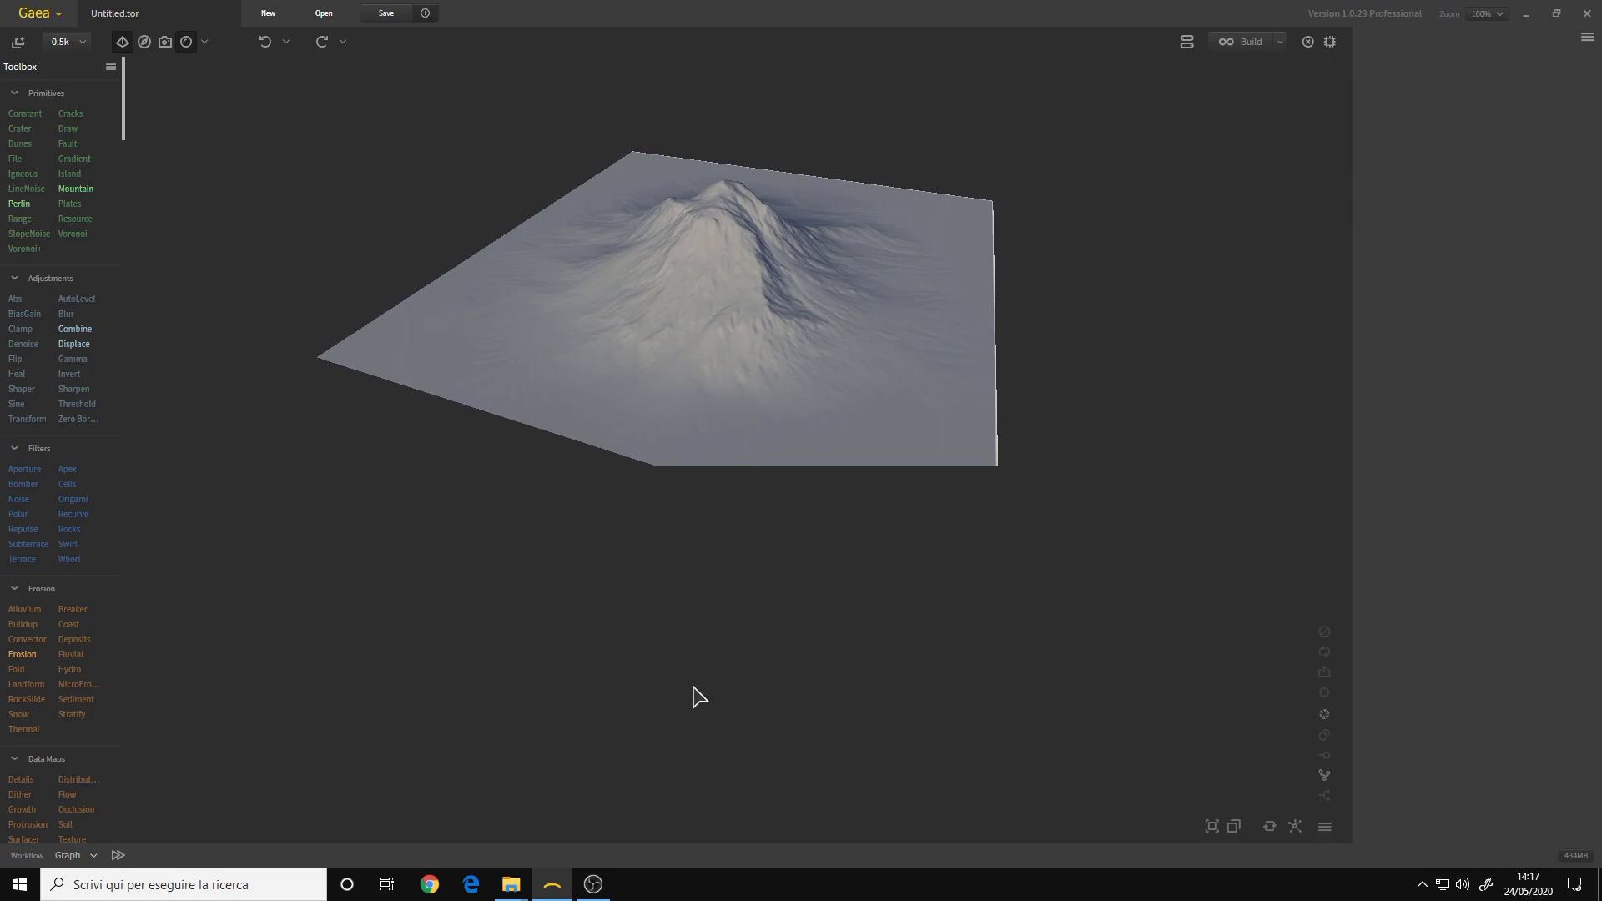
right_click(632, 641)
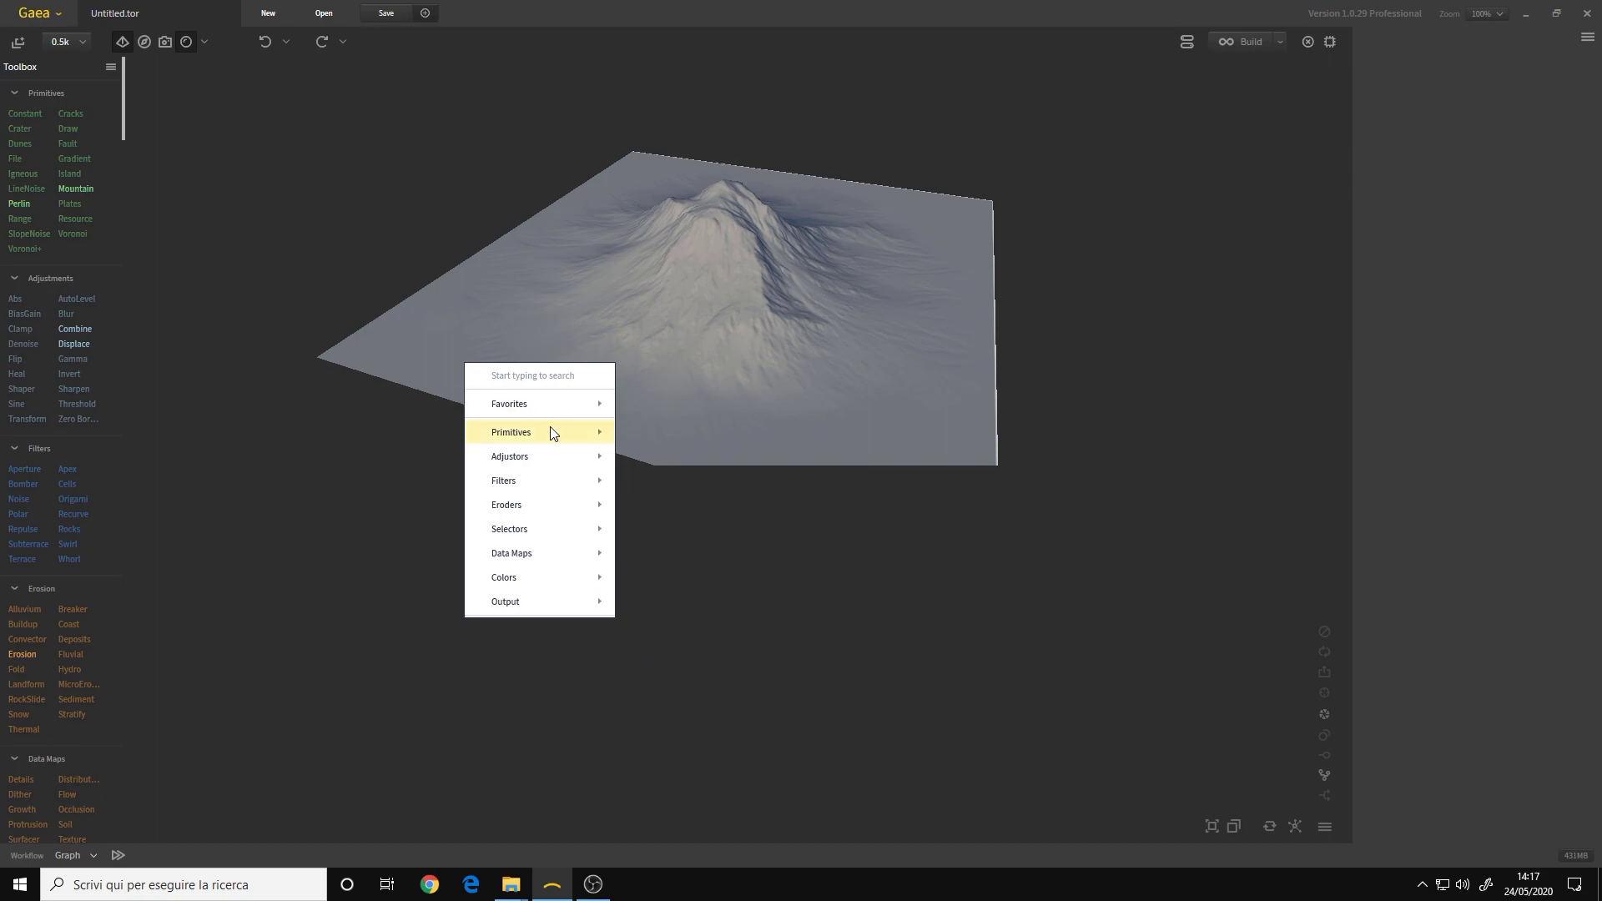
mouse_move(551, 433)
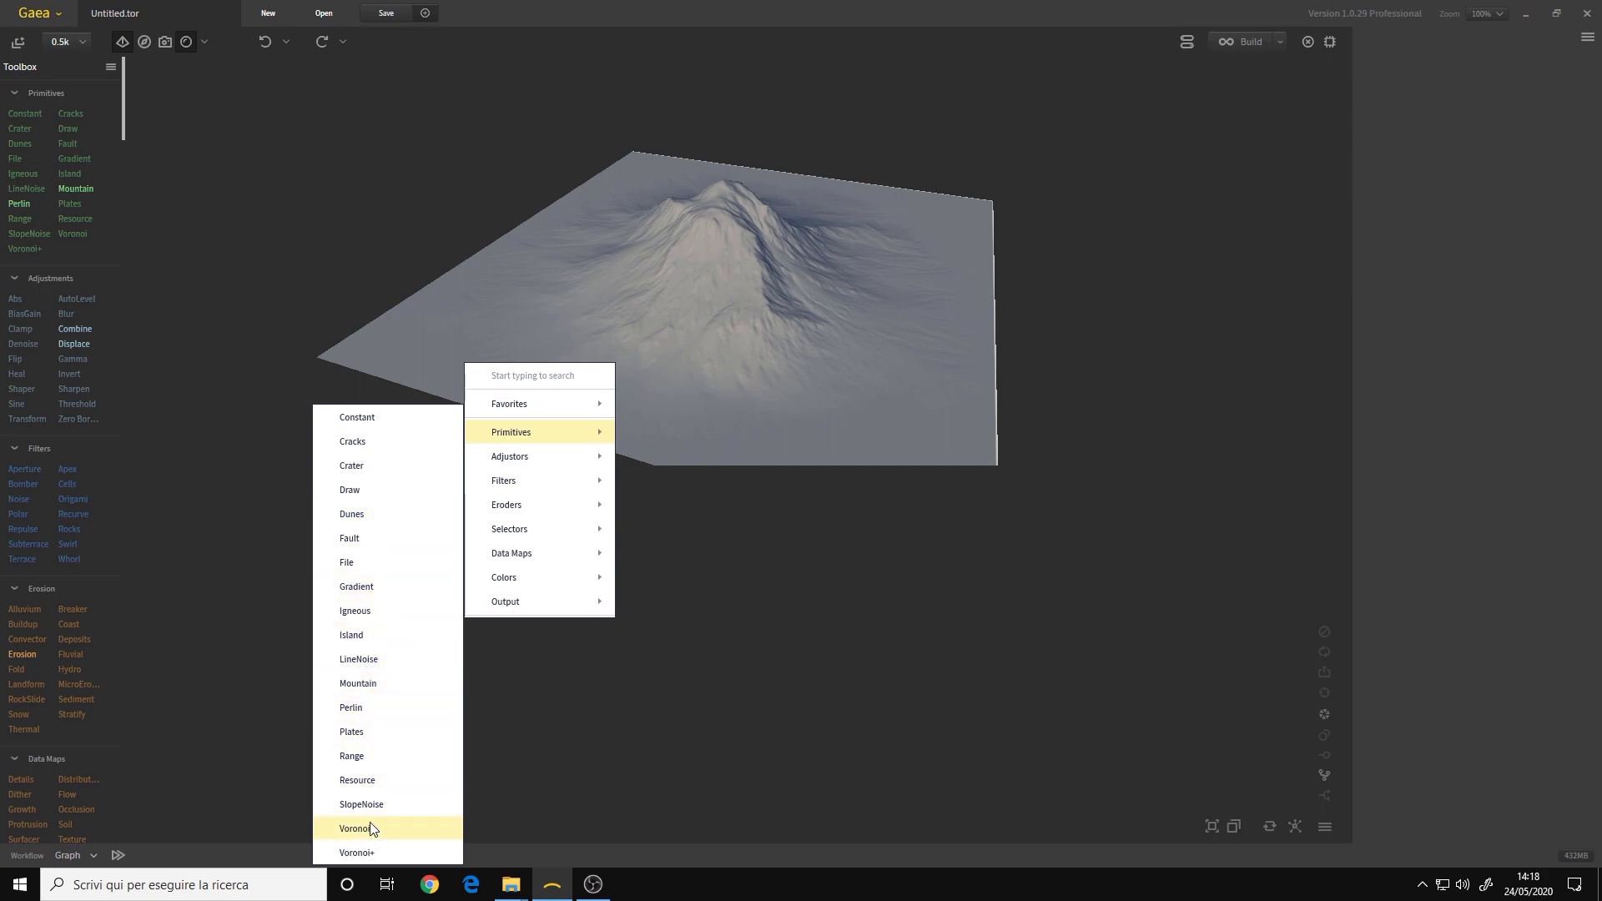
click(372, 686)
drag(417, 730, 565, 632)
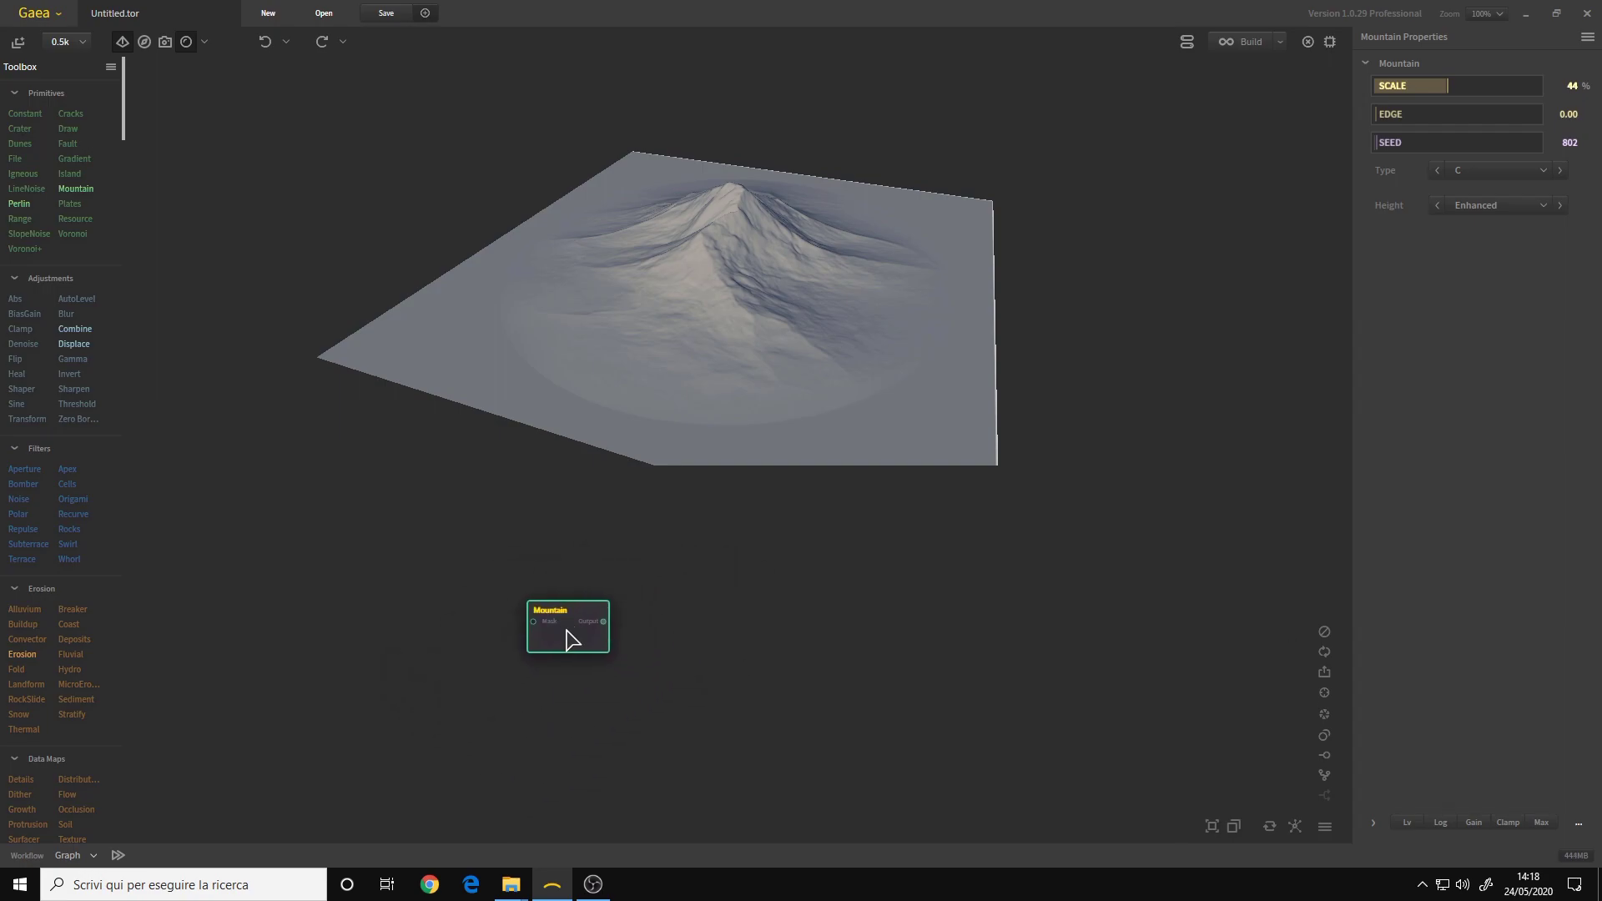
Try several Scale values on the Mountain node, including 72, 31, 13 and 77 percent, to compare the terrain shapes.
scroll(649, 661, up, 2)
scroll(649, 661, down, 1)
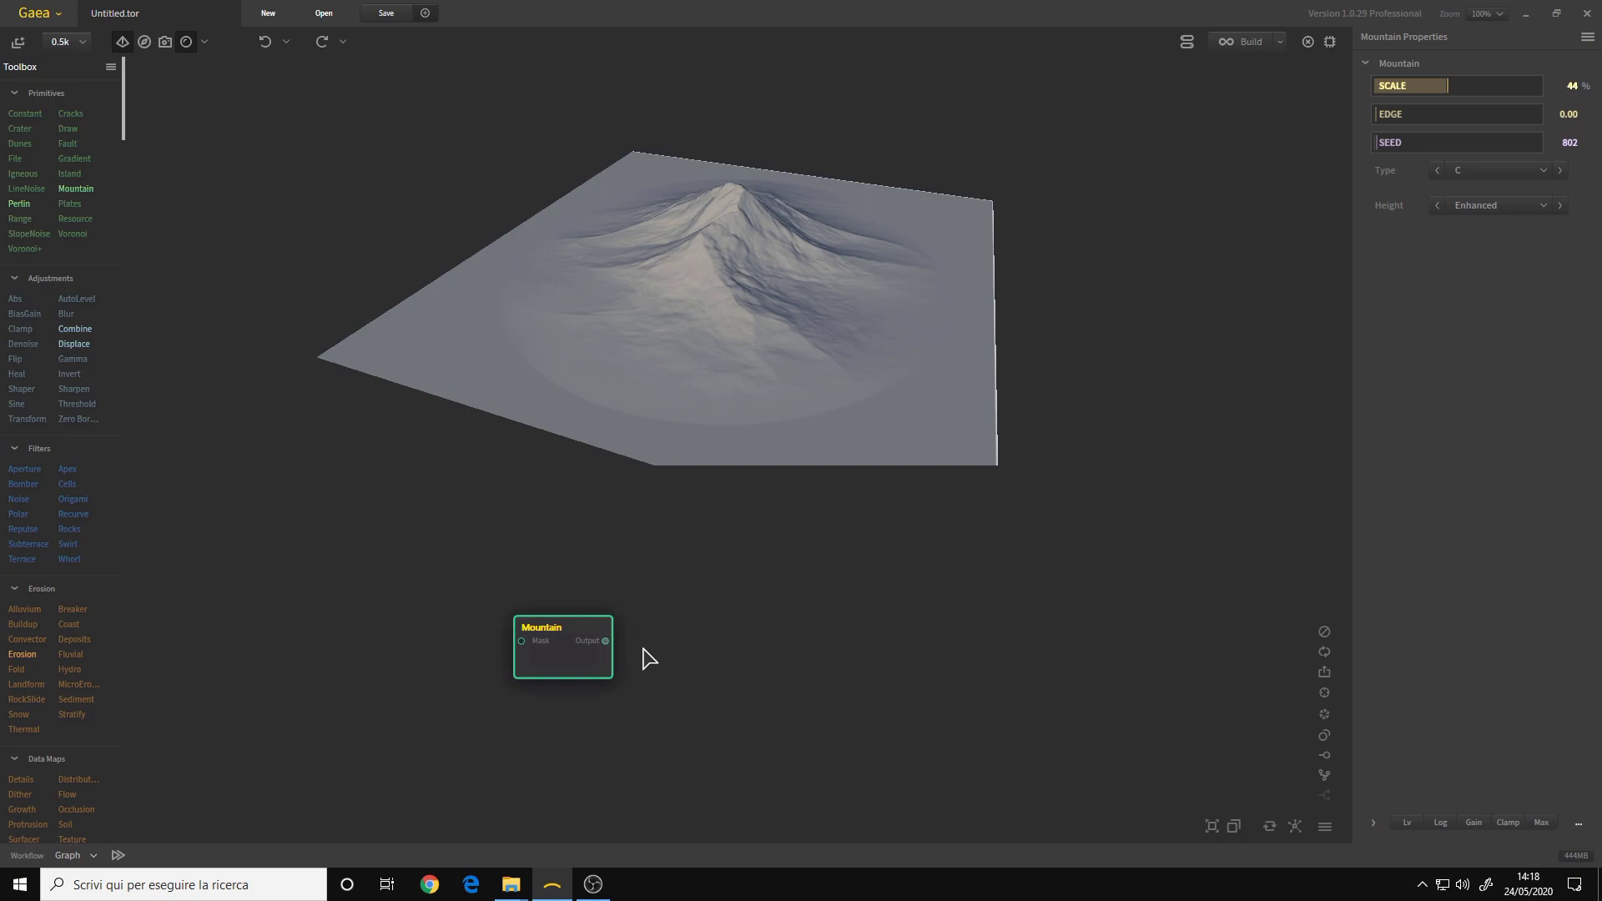
drag(768, 328, 839, 326)
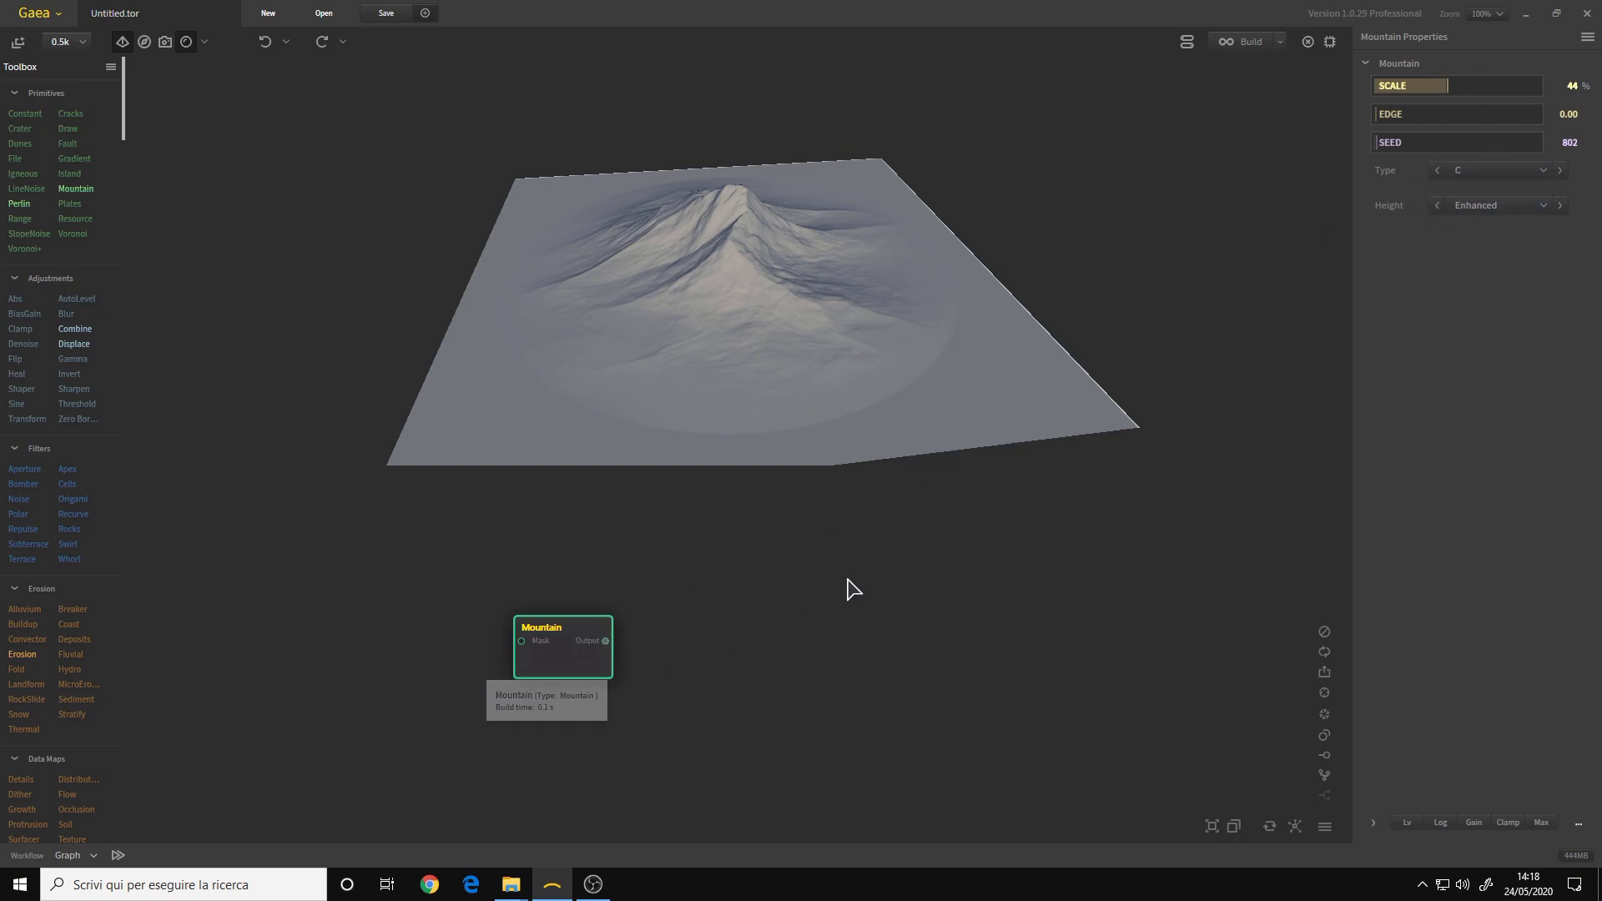
click(1493, 85)
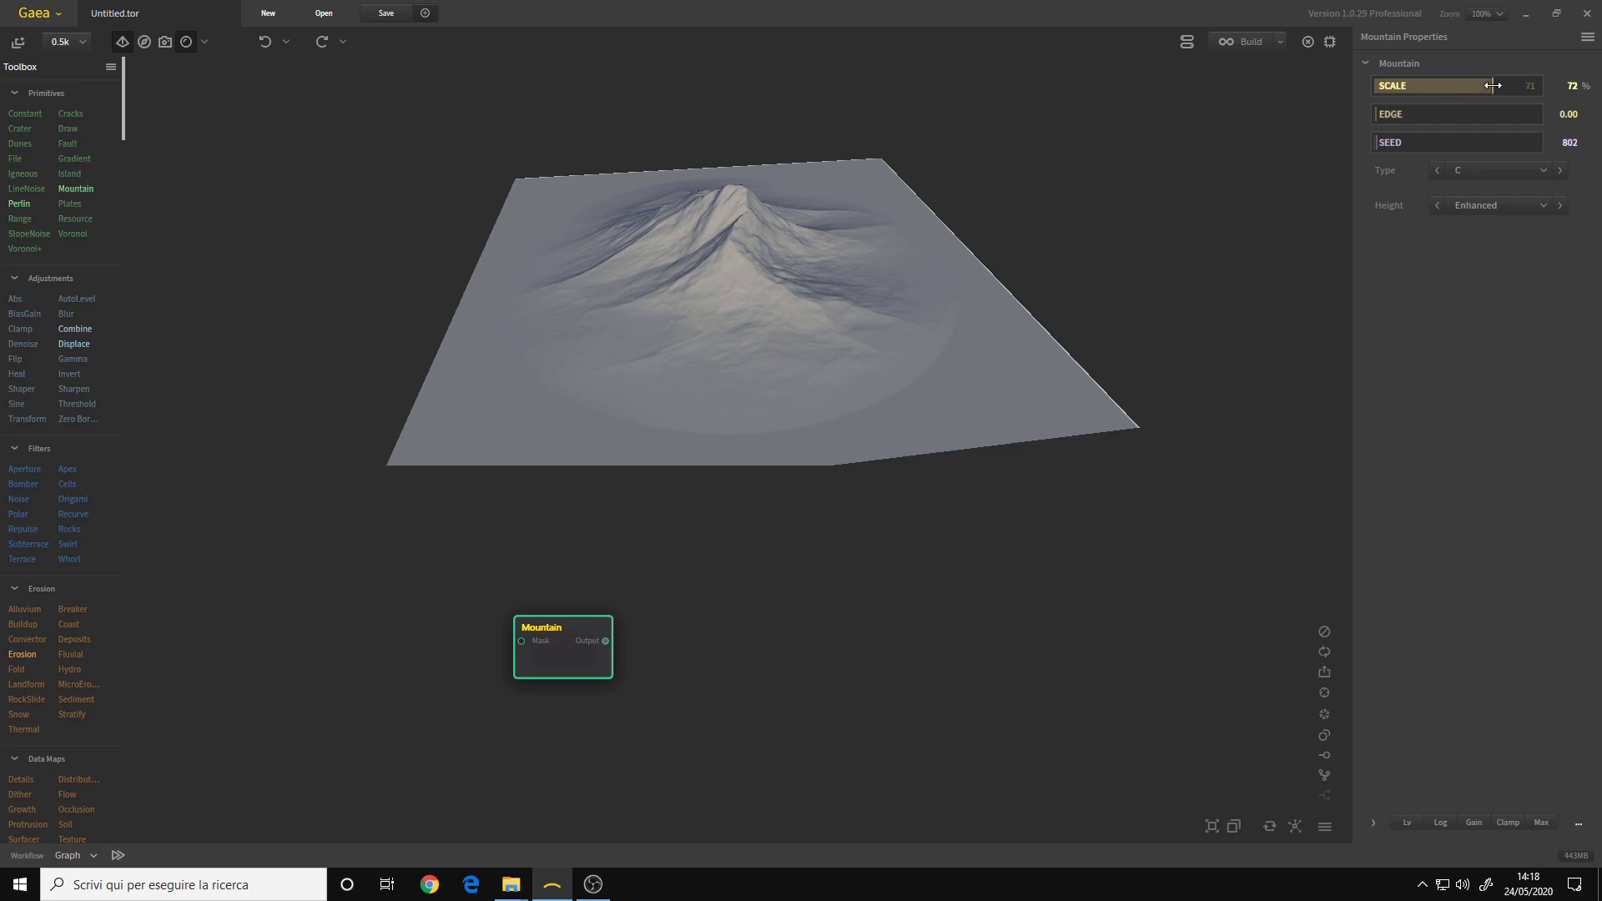
click(1425, 85)
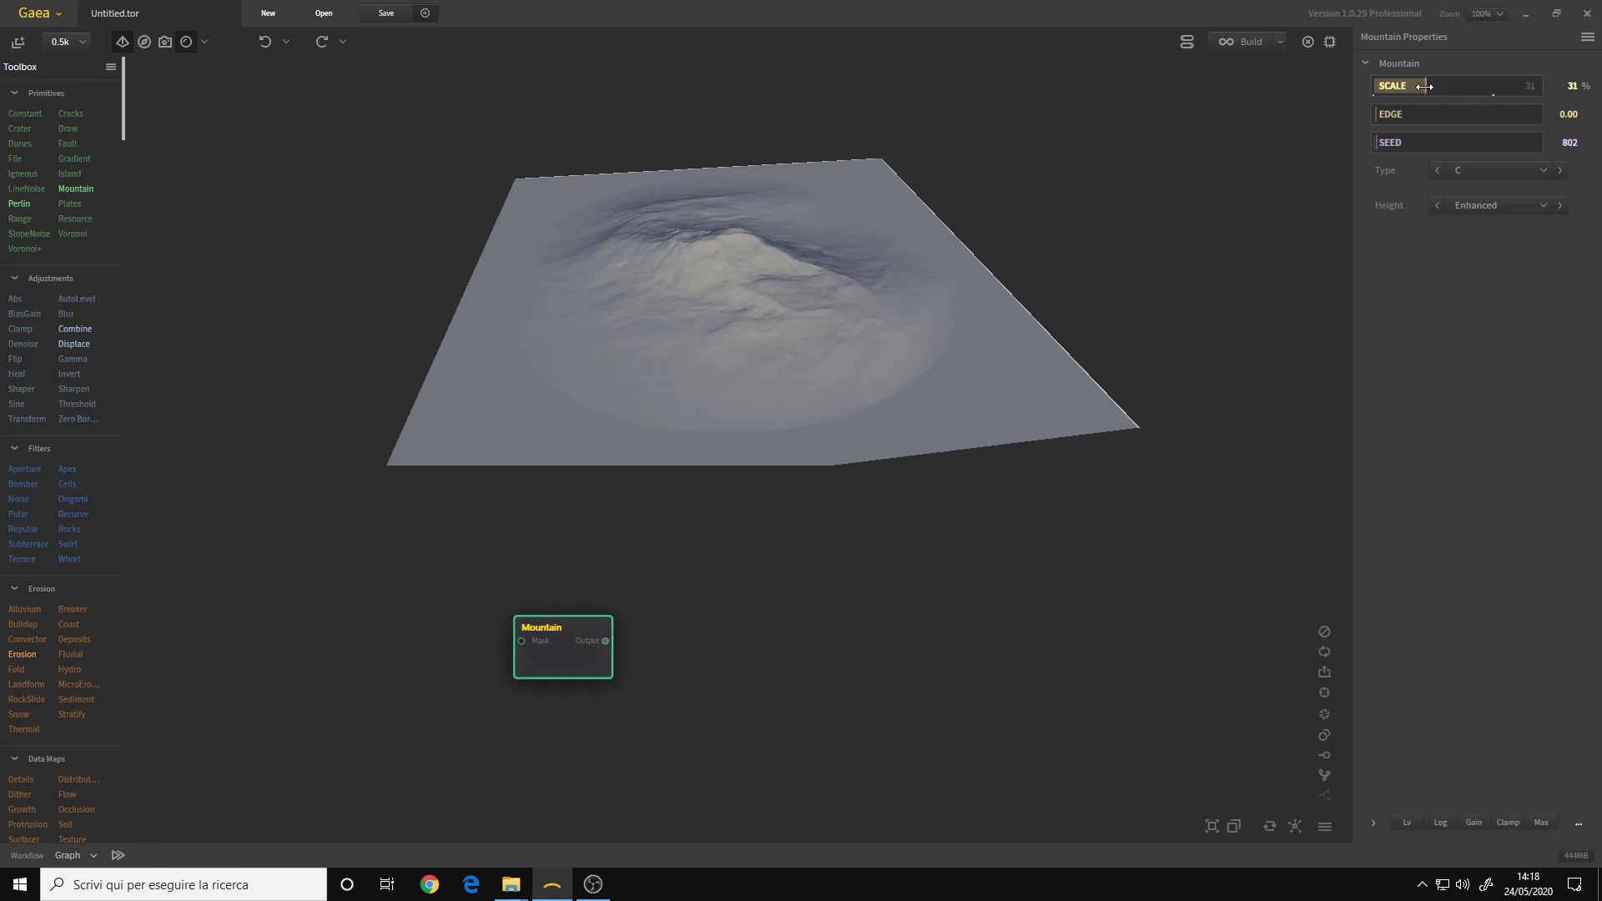
click(1498, 85)
click(1486, 85)
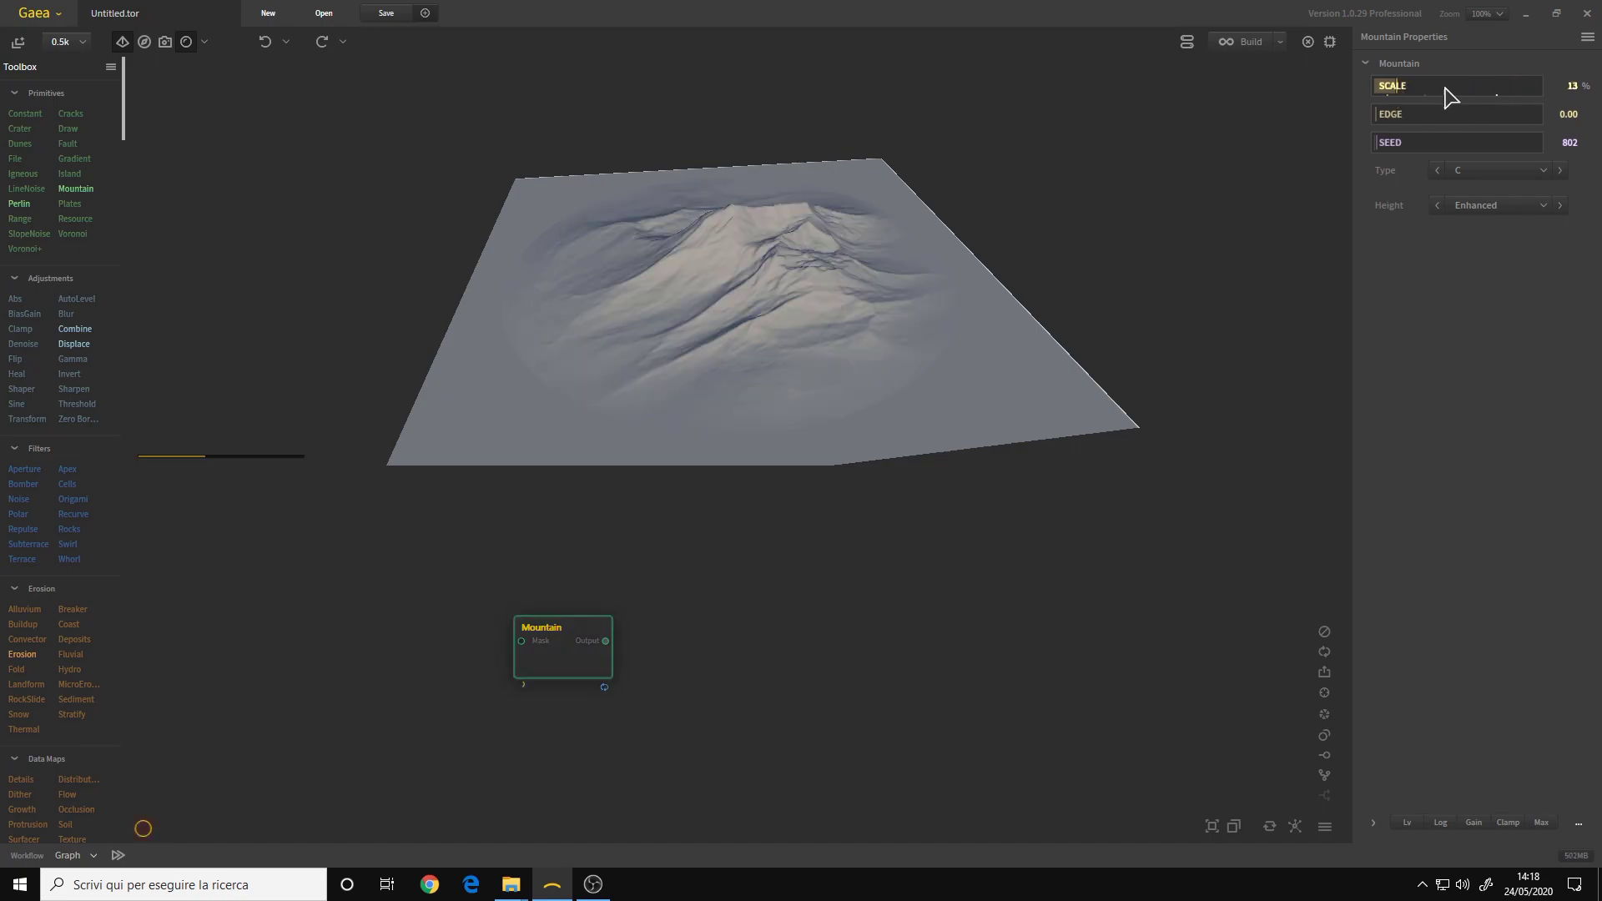
click(1500, 85)
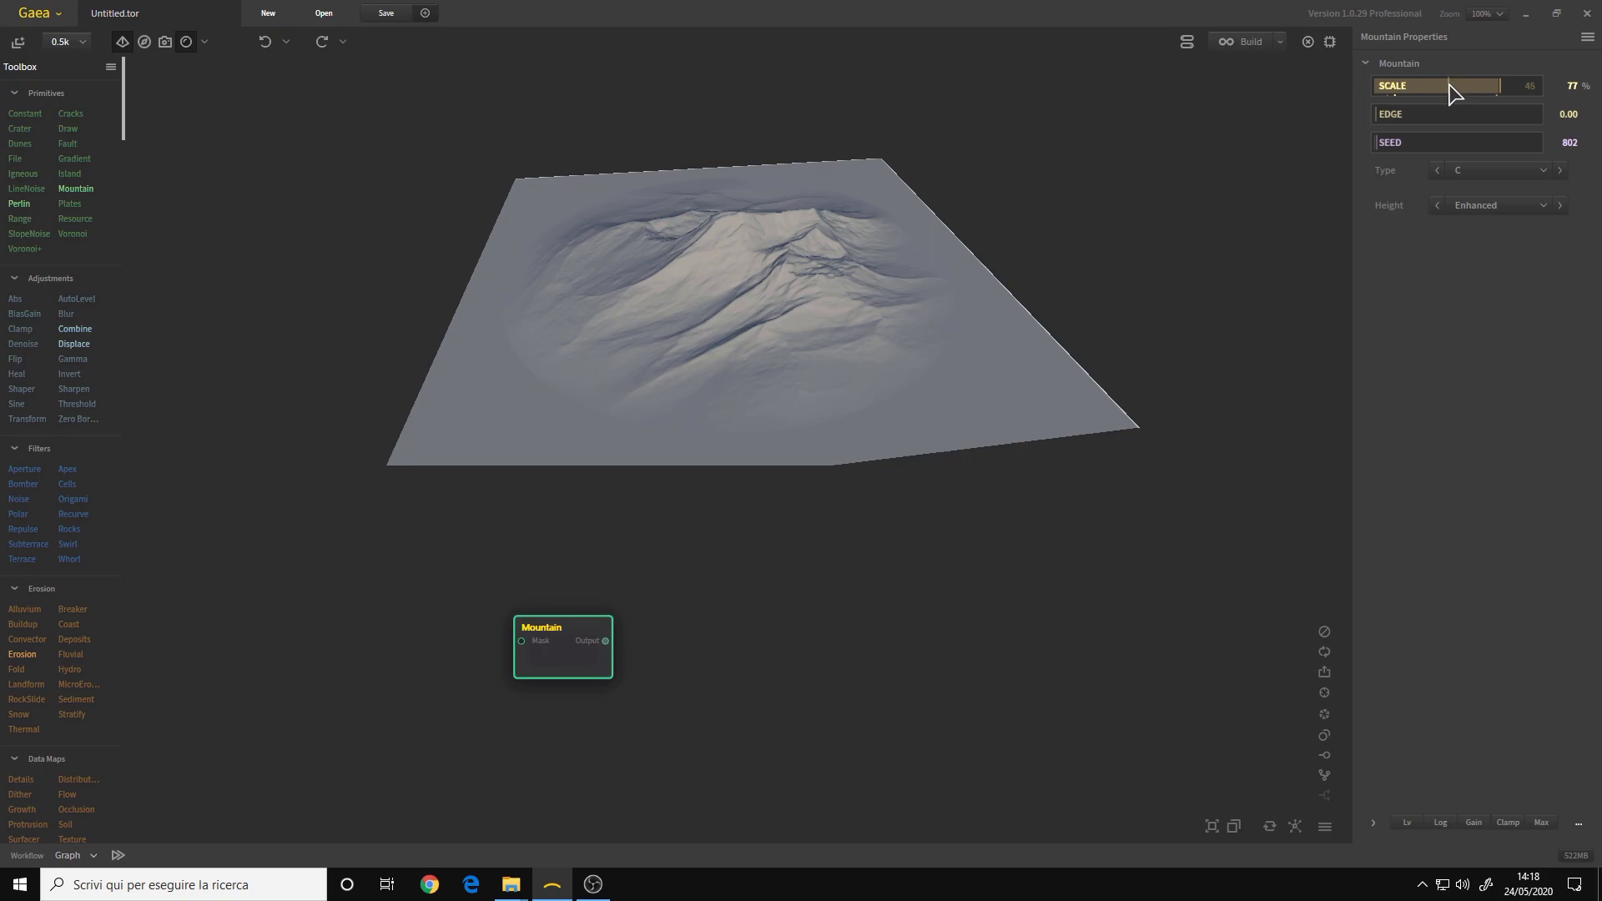
Set the Mountain's Scale to exactly 20 percent, and reset it to the default of 44 percent.
mouse_move(1456, 87)
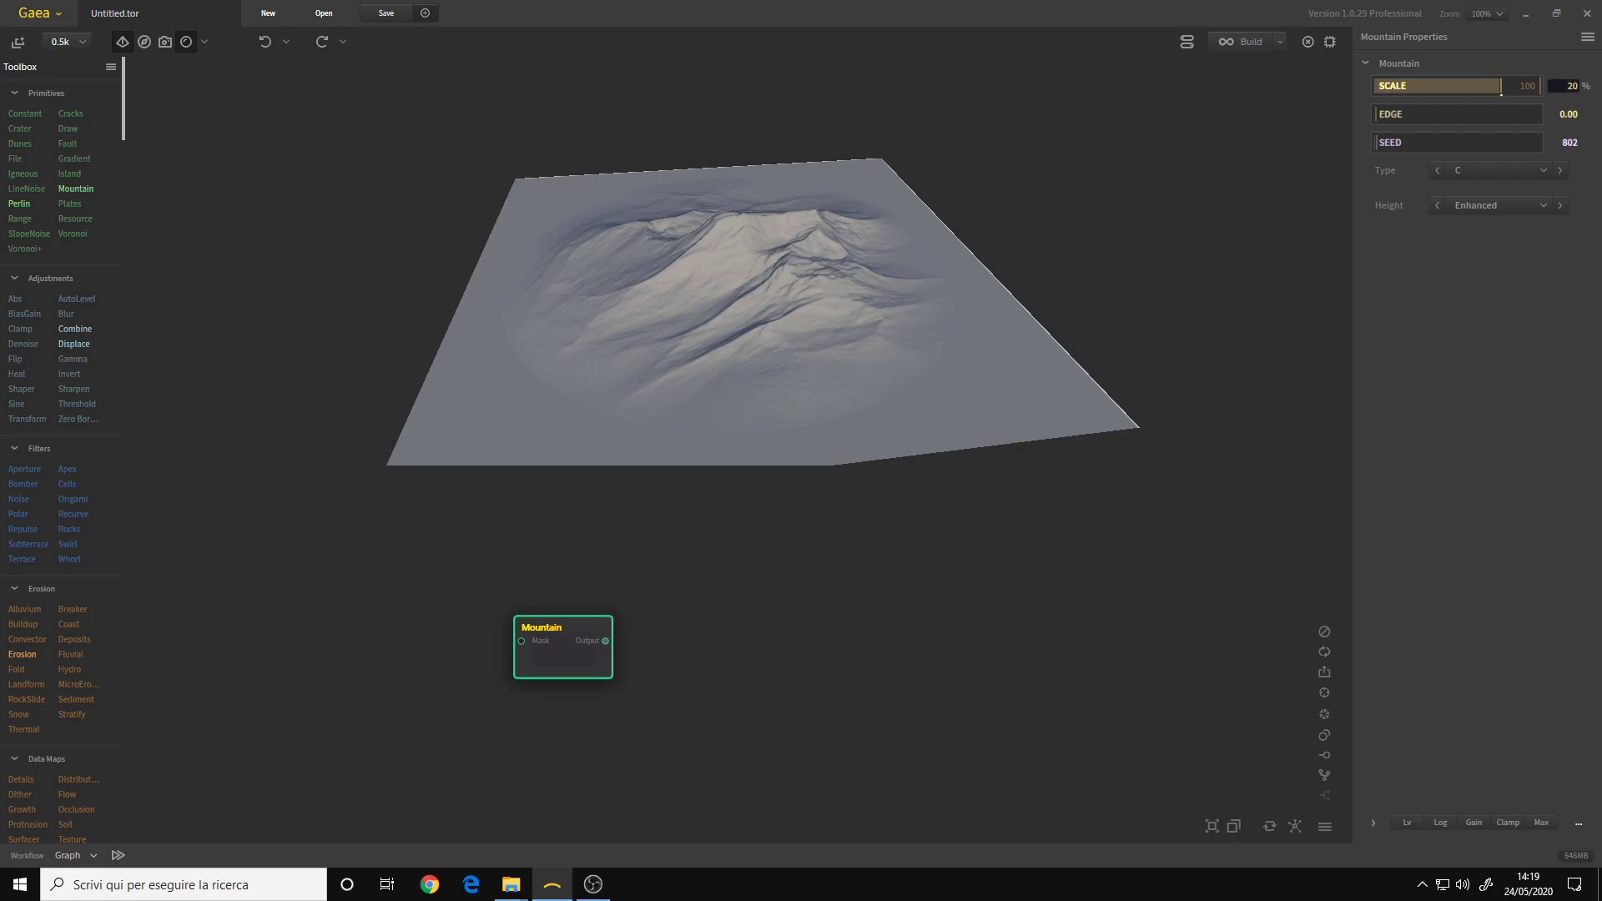
key(Return)
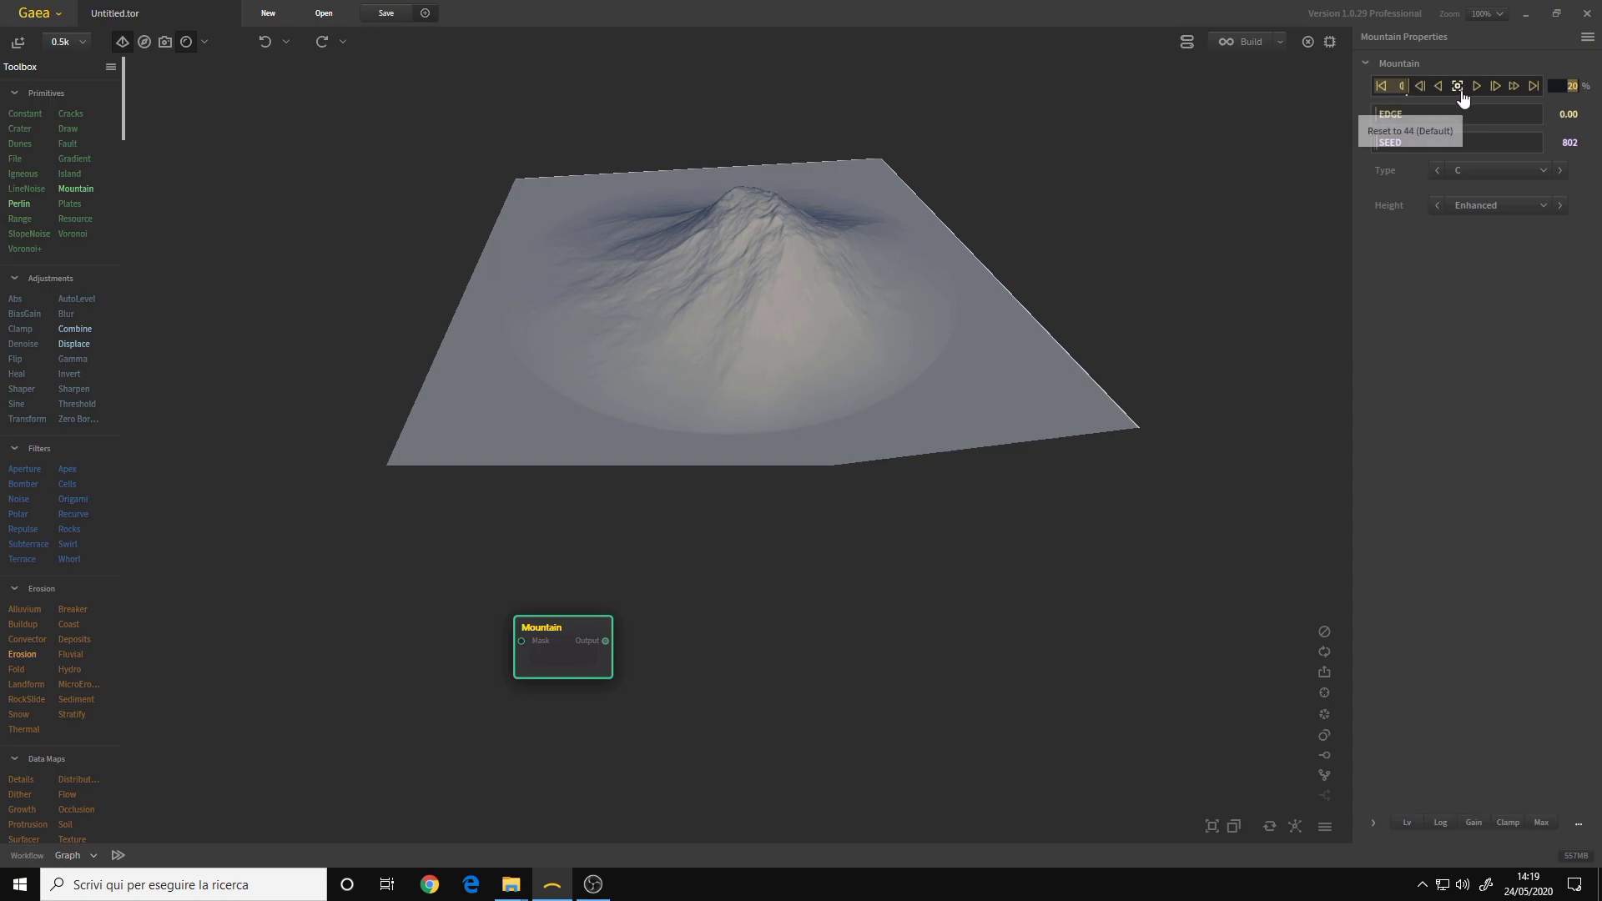
click(1458, 87)
Examine the mountain terrain from other angles, and inspect the Mask and Output ports on its node up close.
mouse_move(748, 333)
mouse_down()
mouse_move(705, 322)
mouse_move(748, 324)
mouse_up()
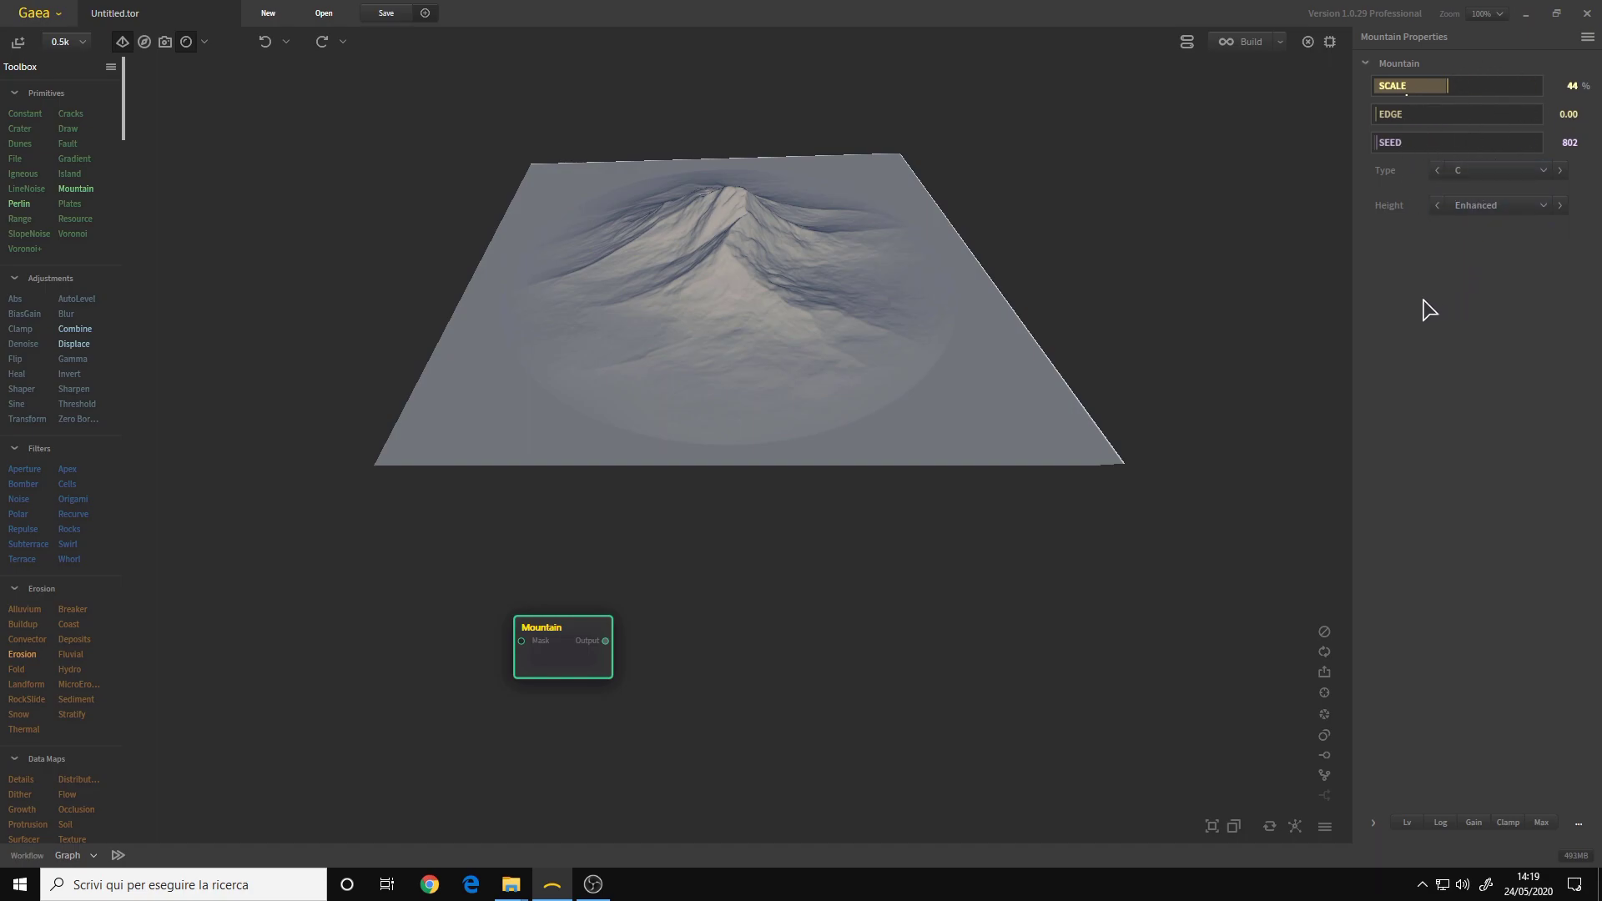
drag(705, 285, 647, 254)
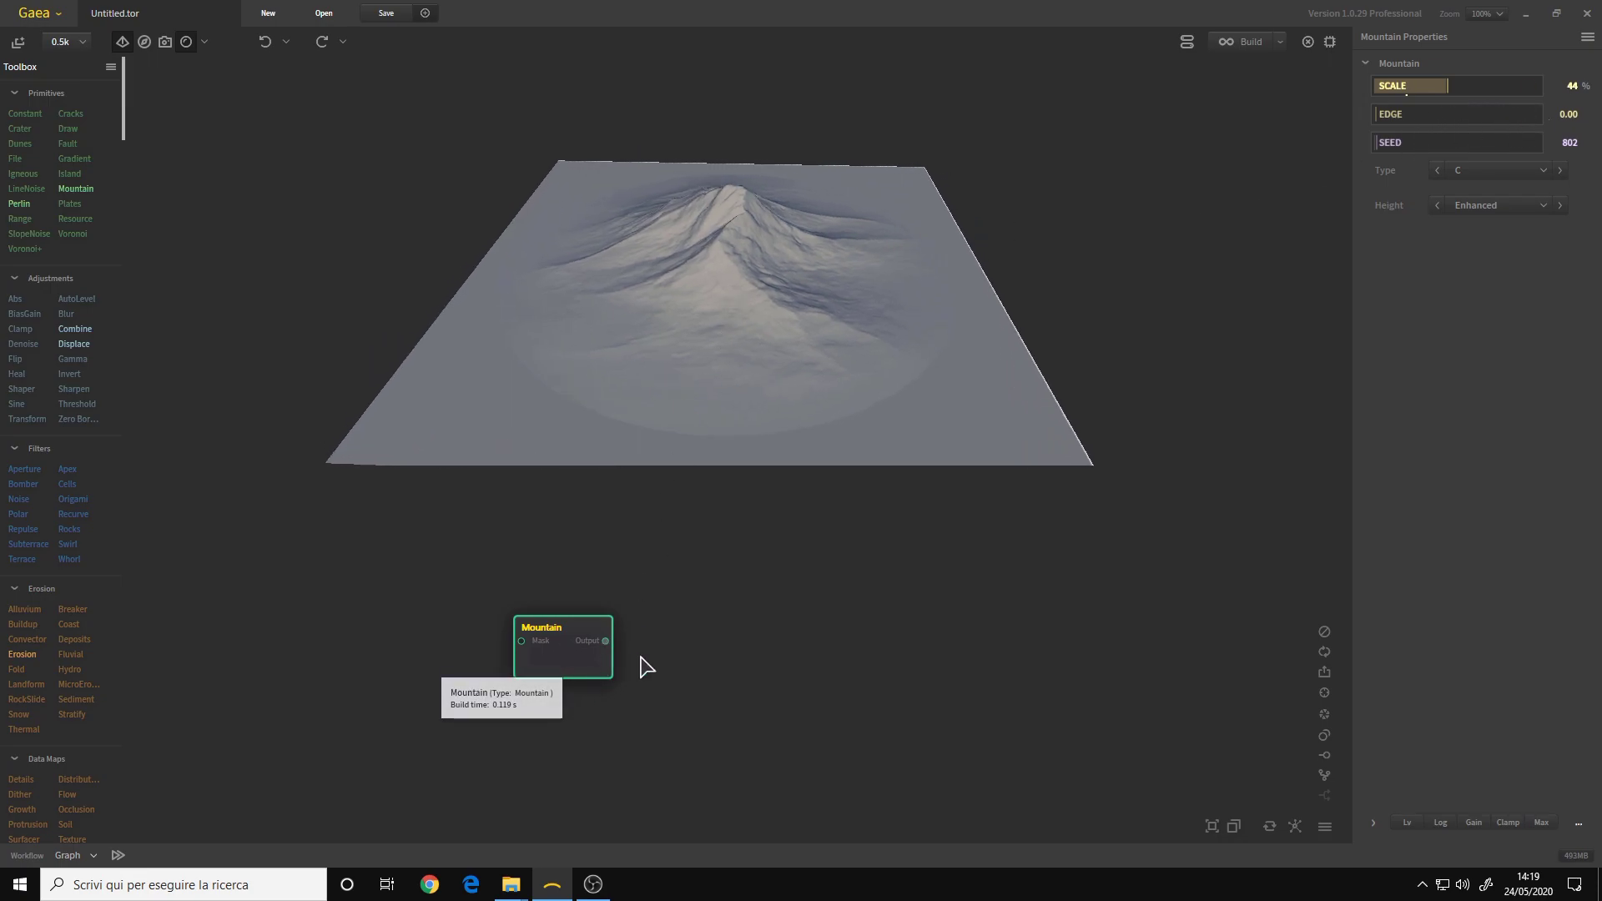
scroll(643, 665, up, 1)
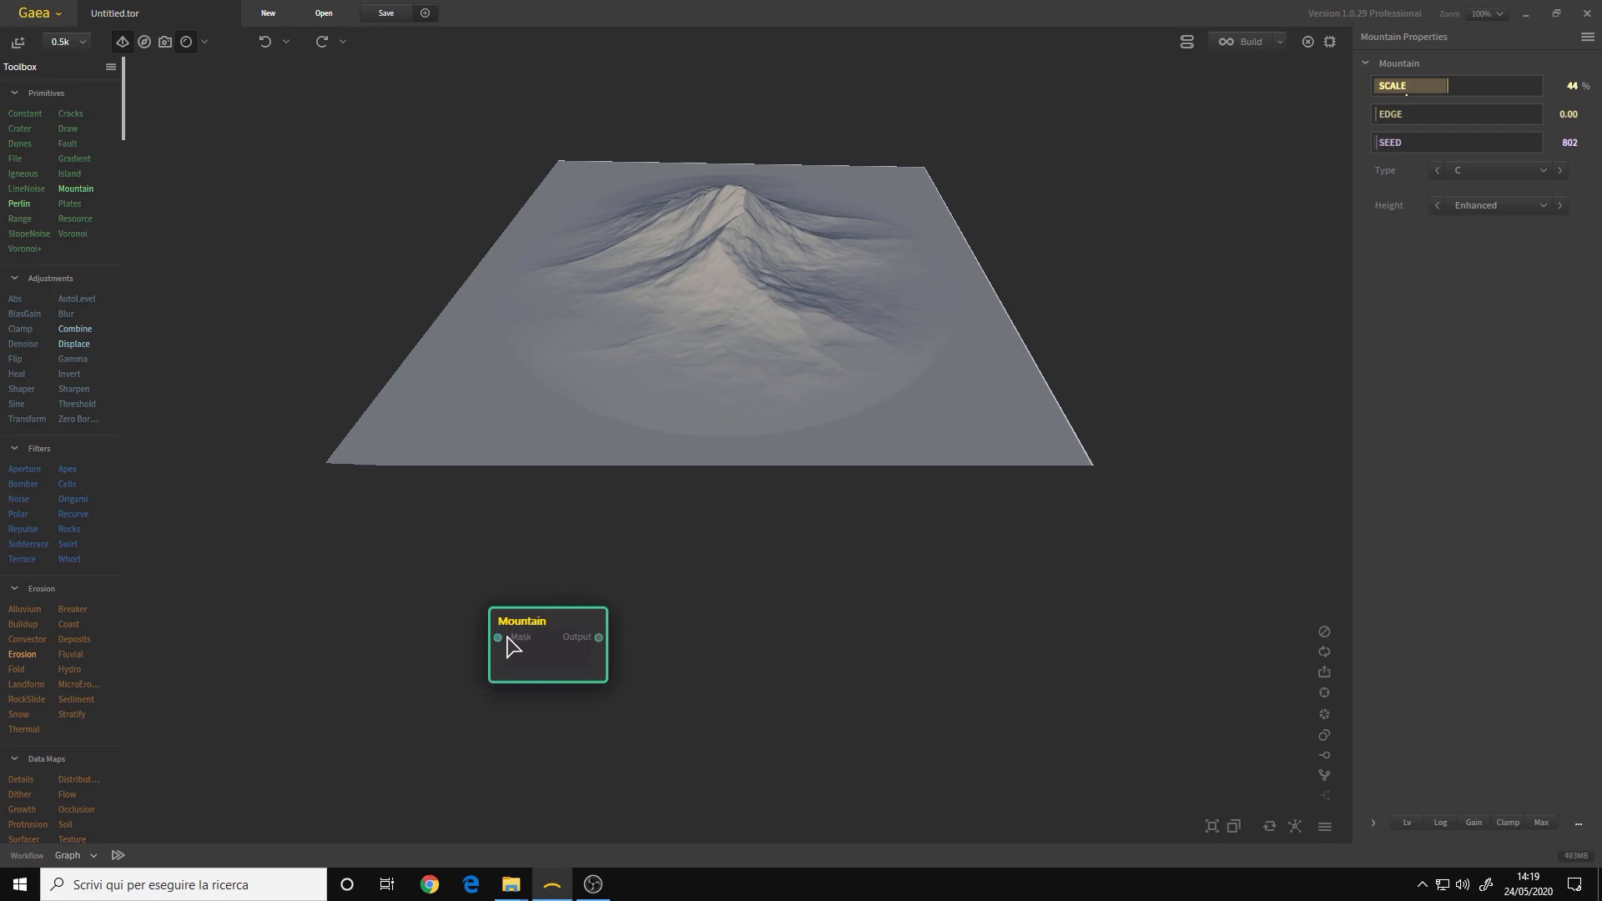
scroll(498, 655, up, 1)
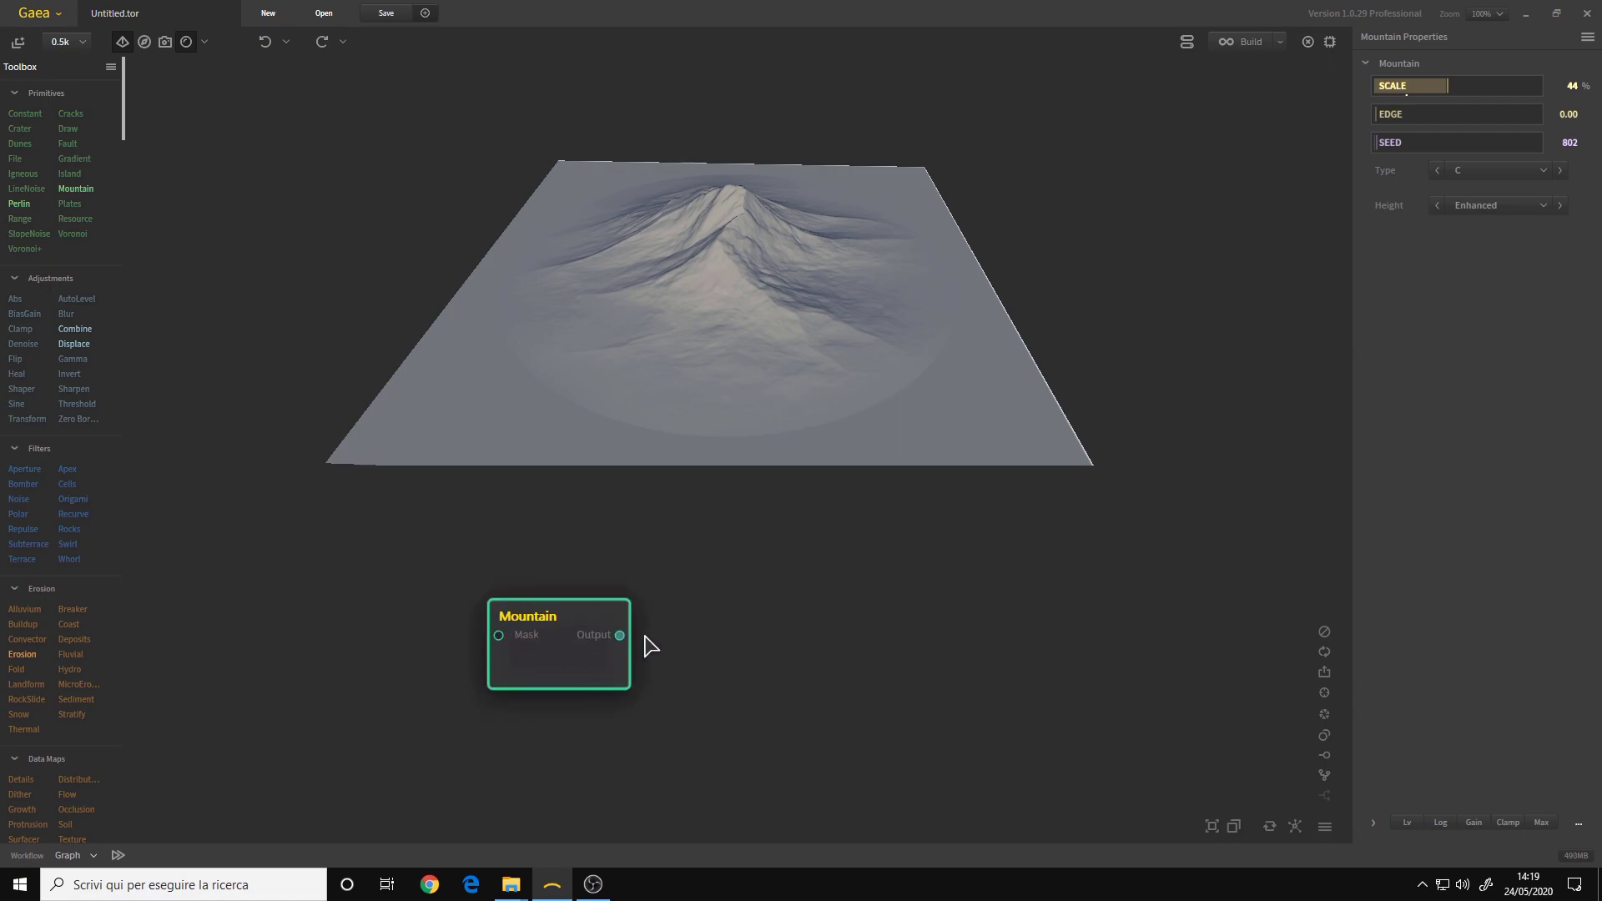
scroll(642, 648, up, 1)
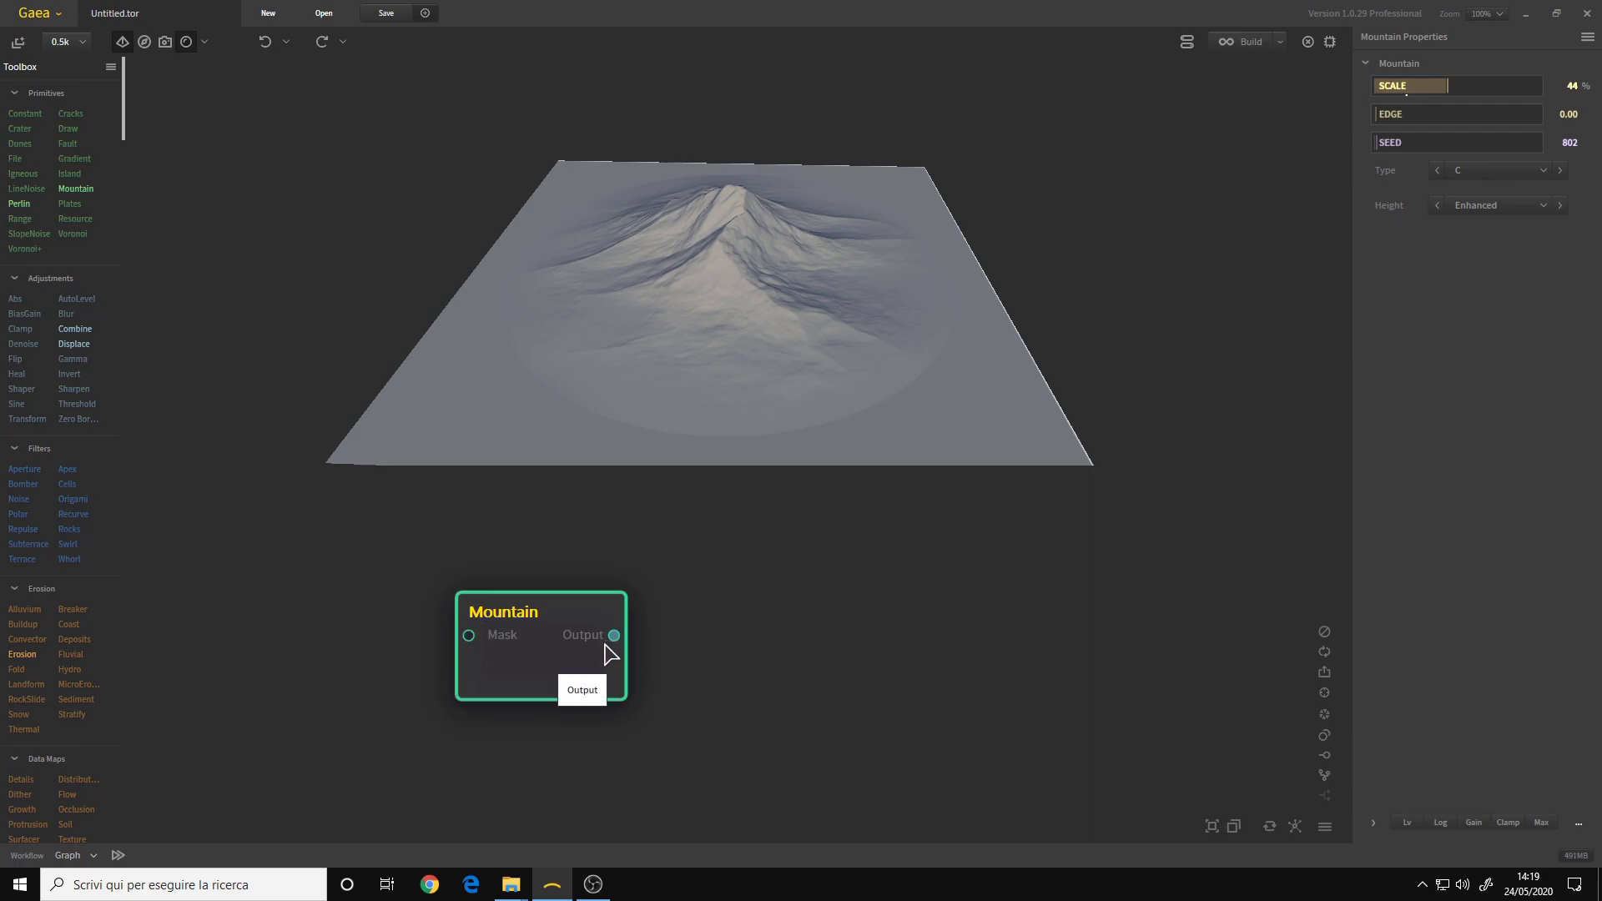
scroll(609, 655, down, 3)
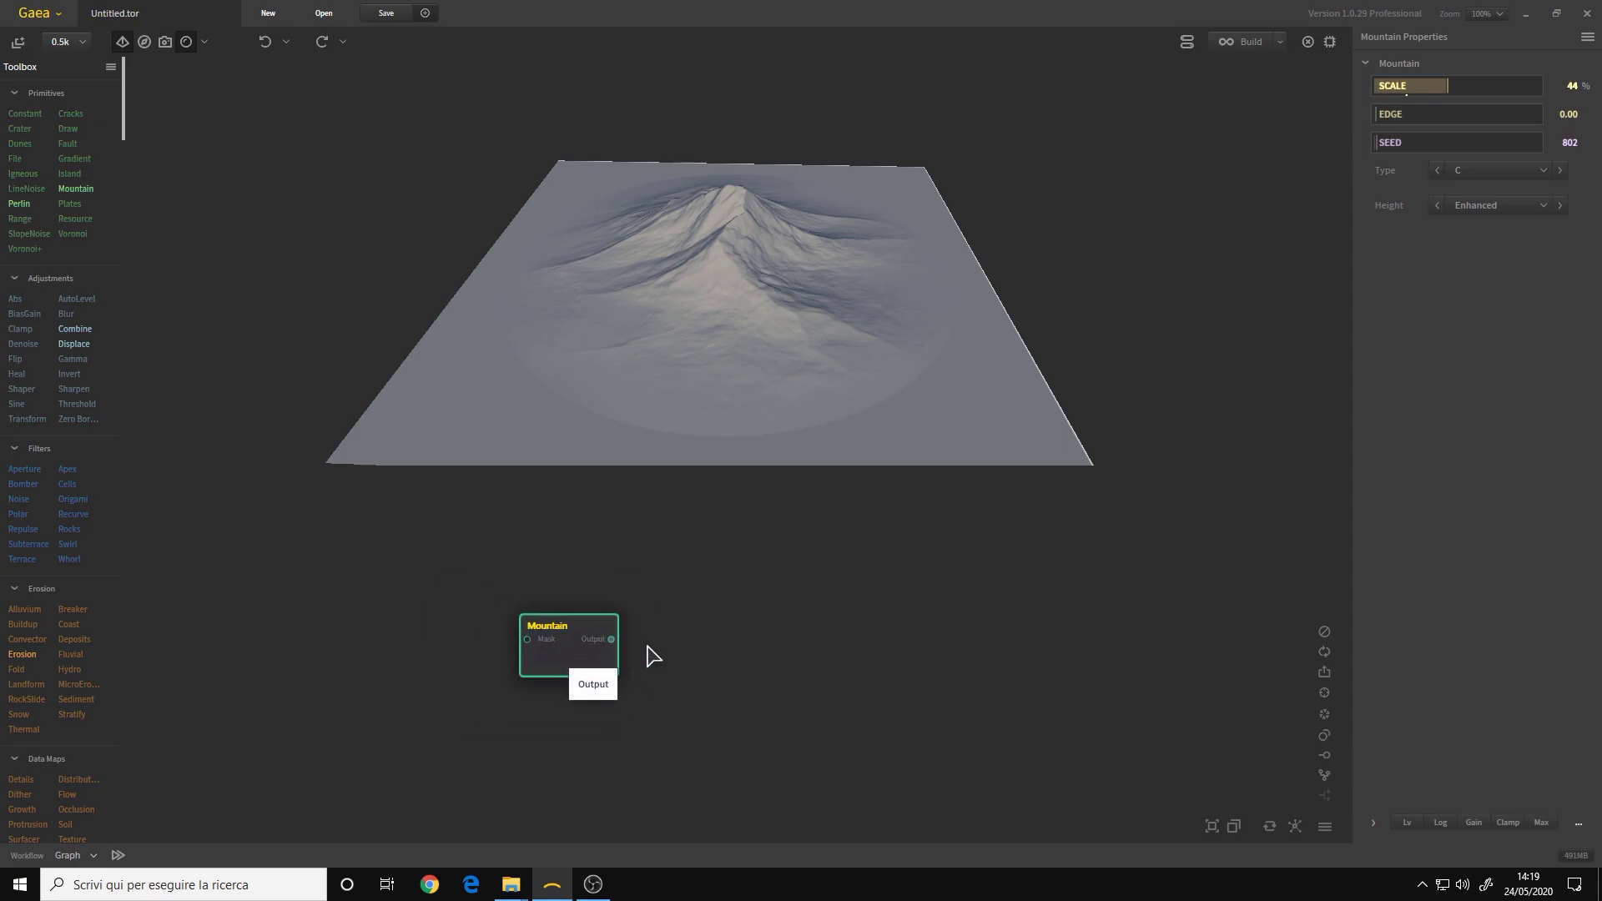
Browse the node categories, add a Swirl filter to the graph and place it beside the Mountain node.
click(714, 639)
right_click(734, 631)
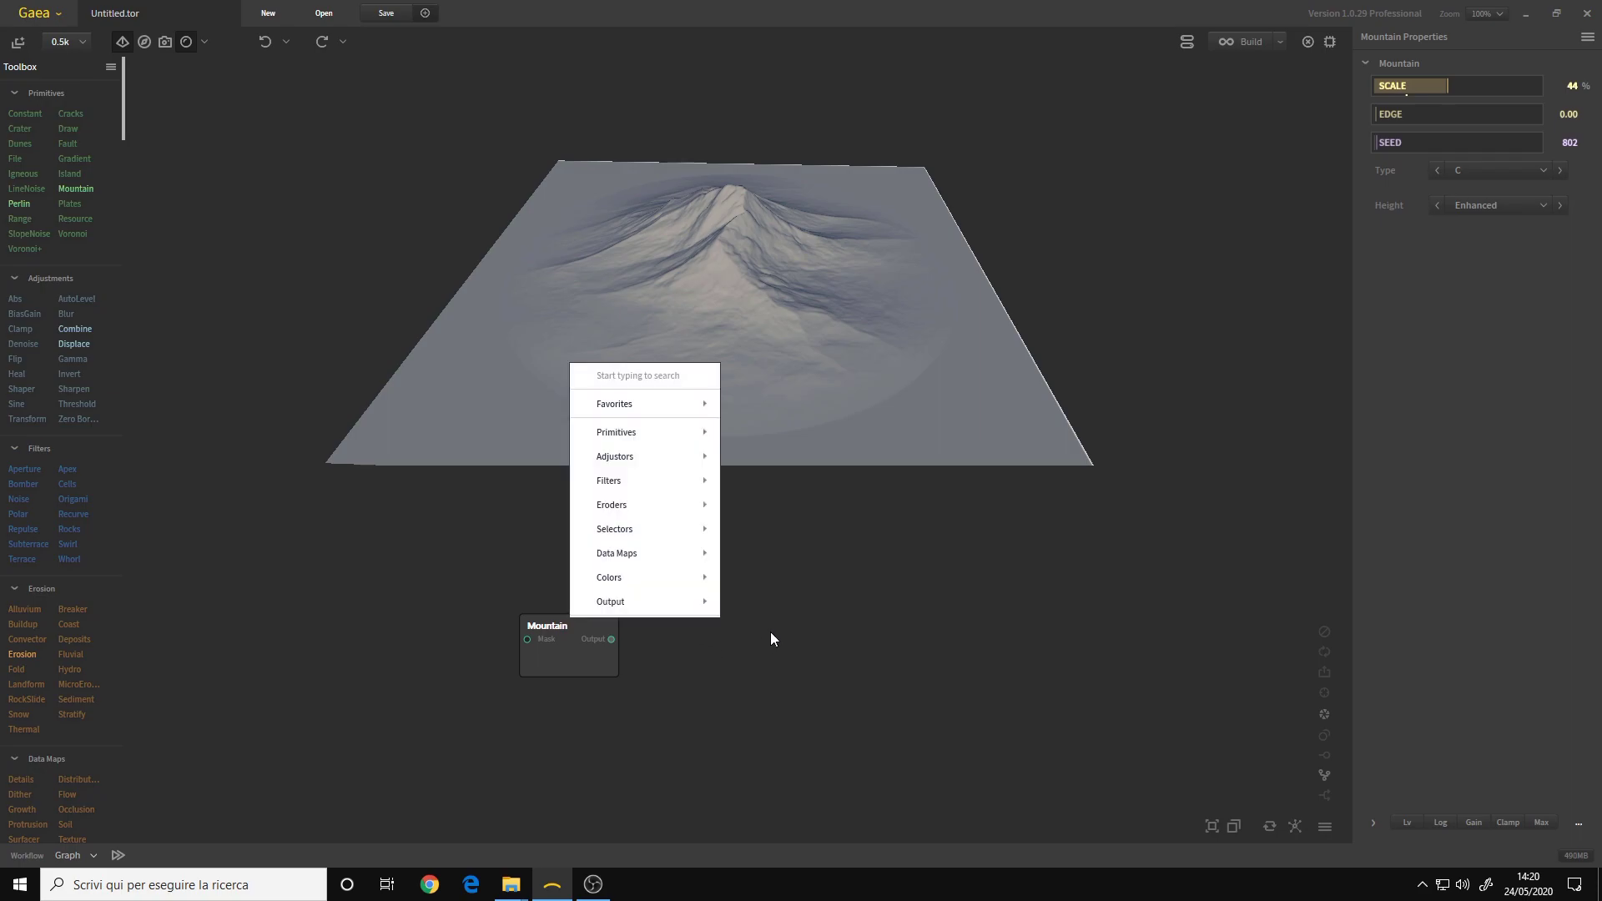
mouse_move(684, 427)
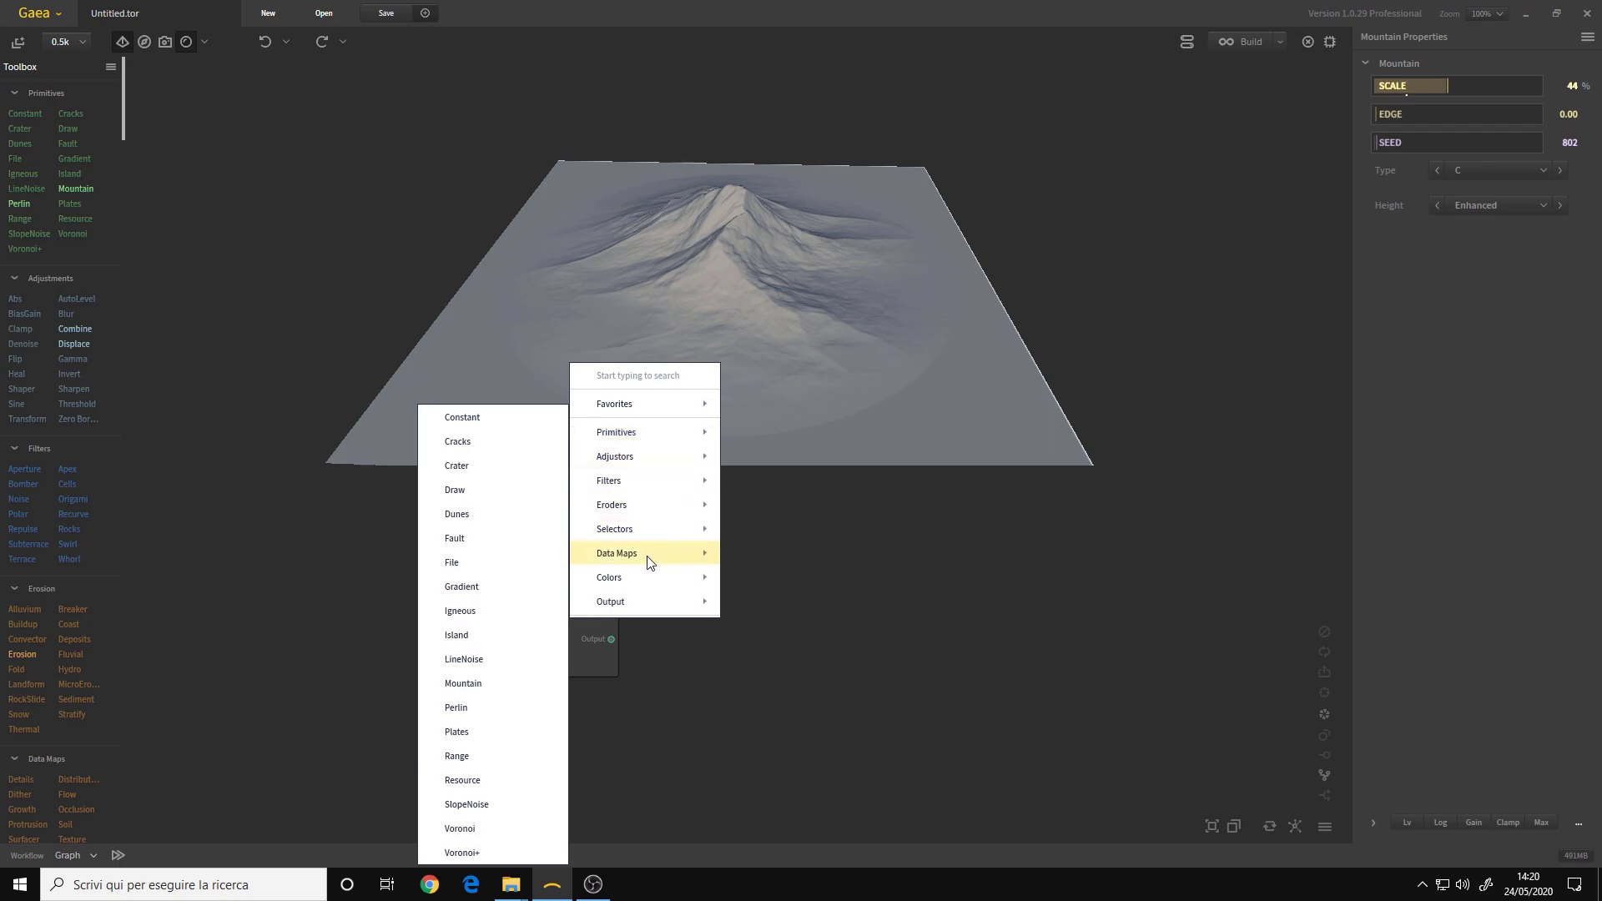
mouse_move(647, 468)
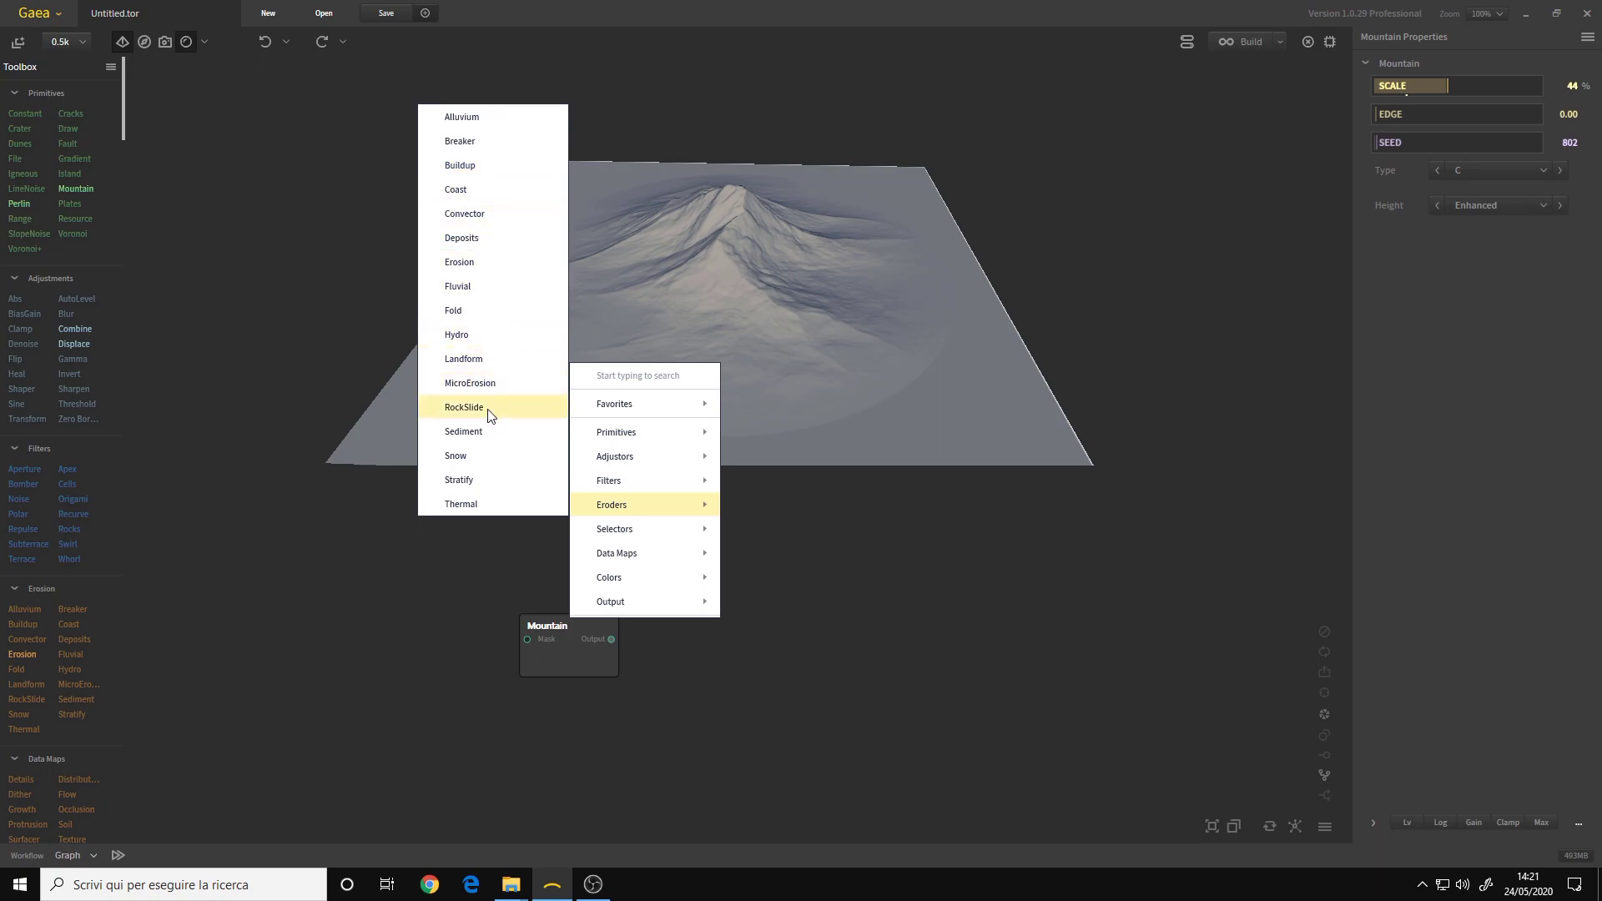
mouse_move(656, 534)
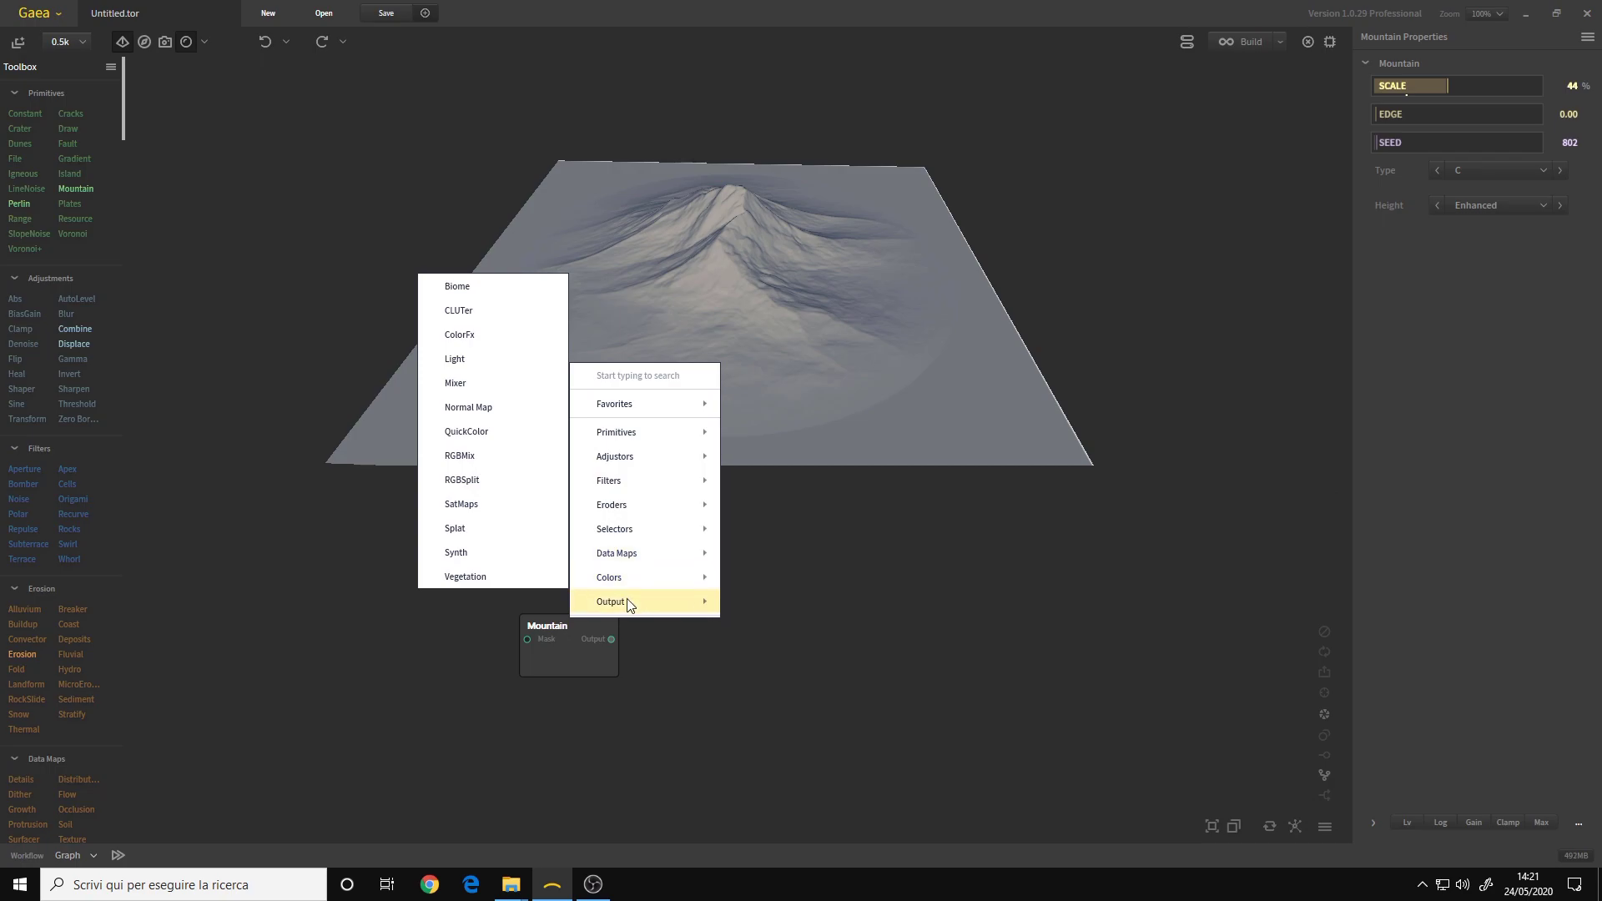
mouse_move(627, 600)
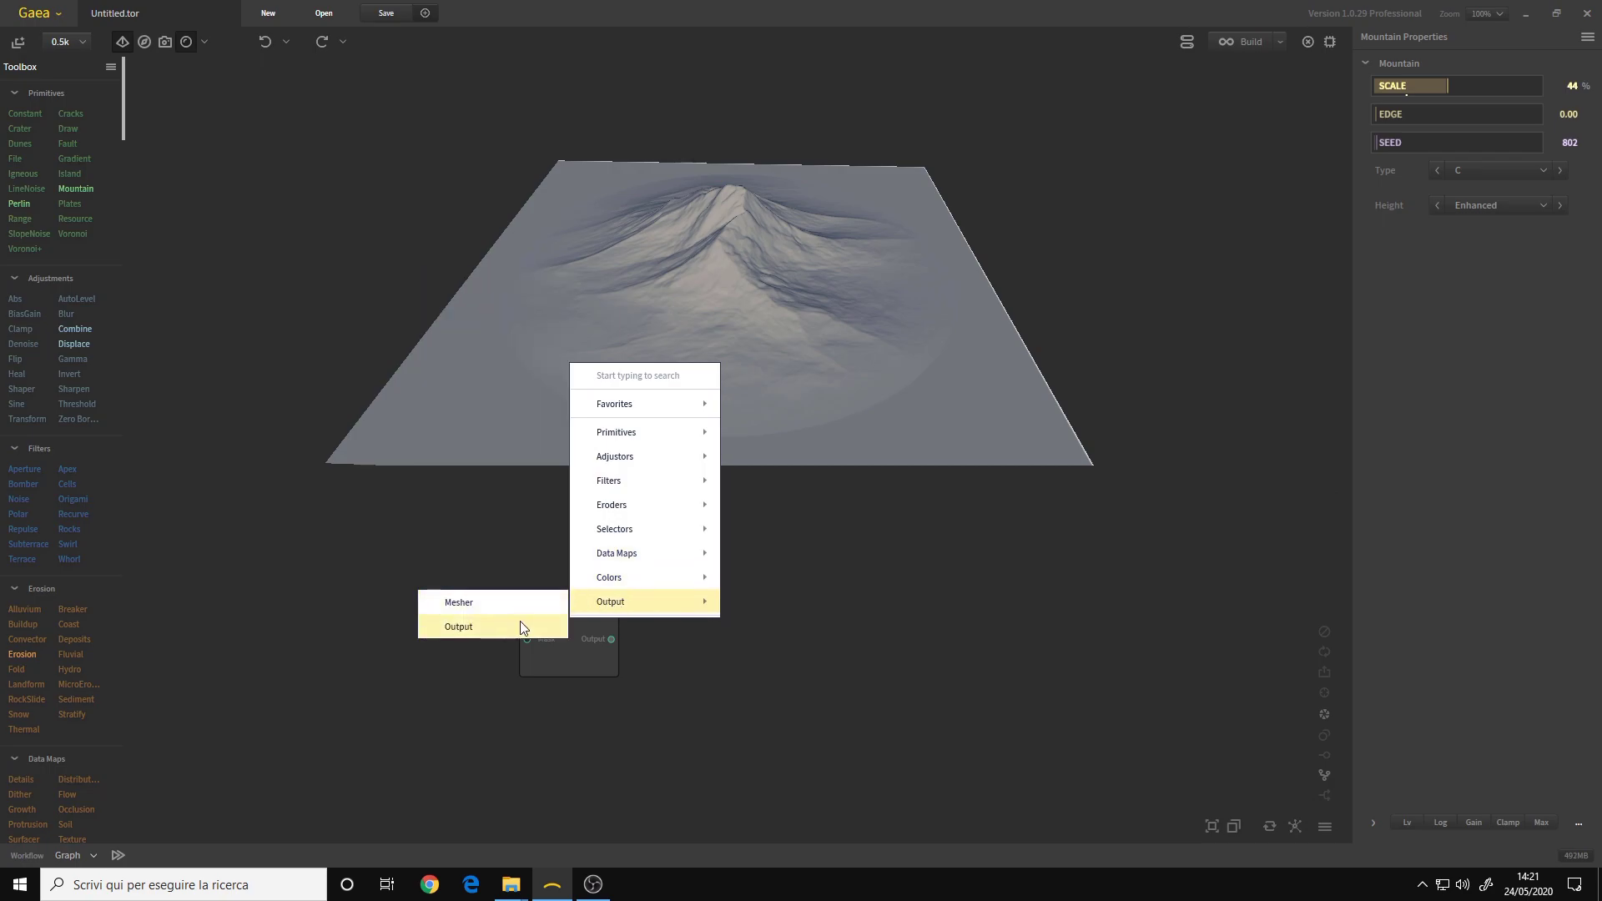
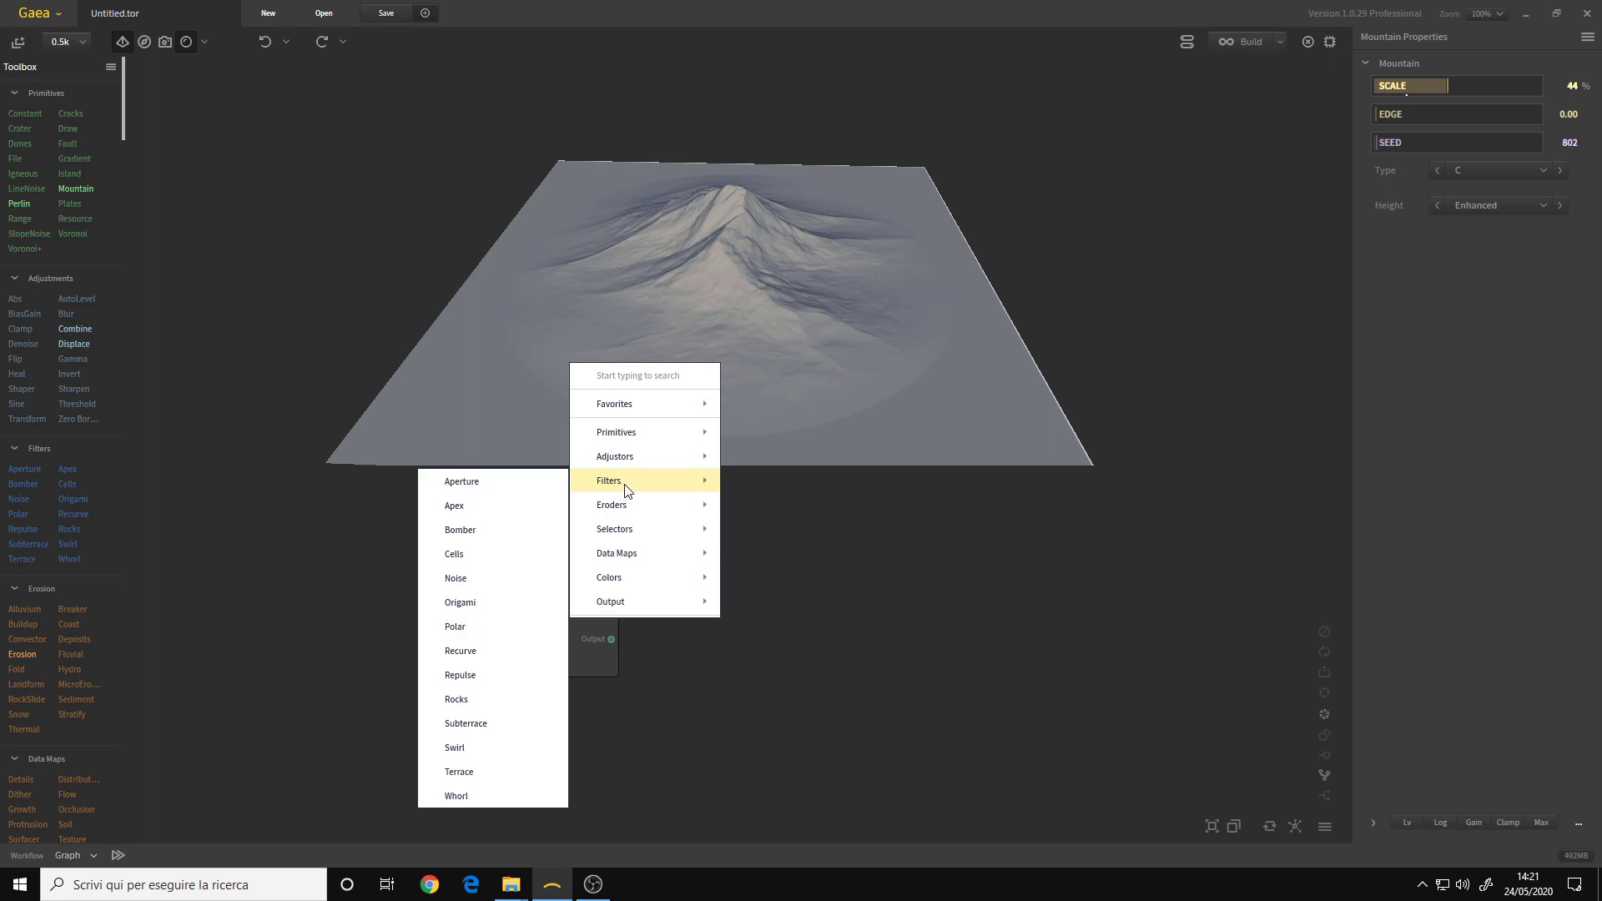
click(487, 749)
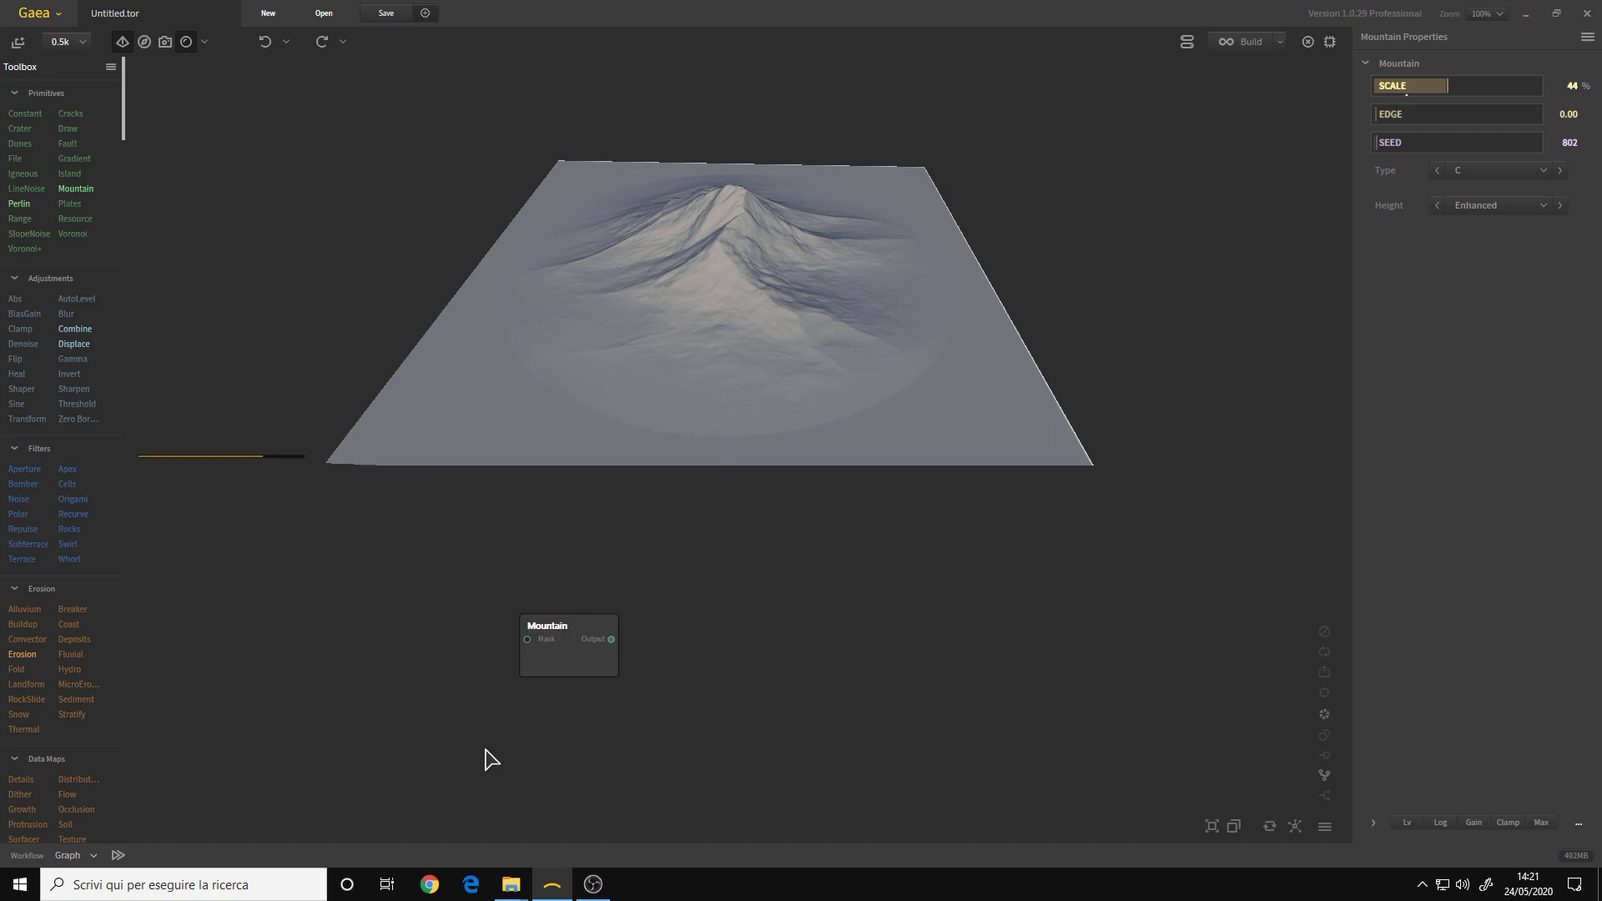
drag(534, 765, 740, 630)
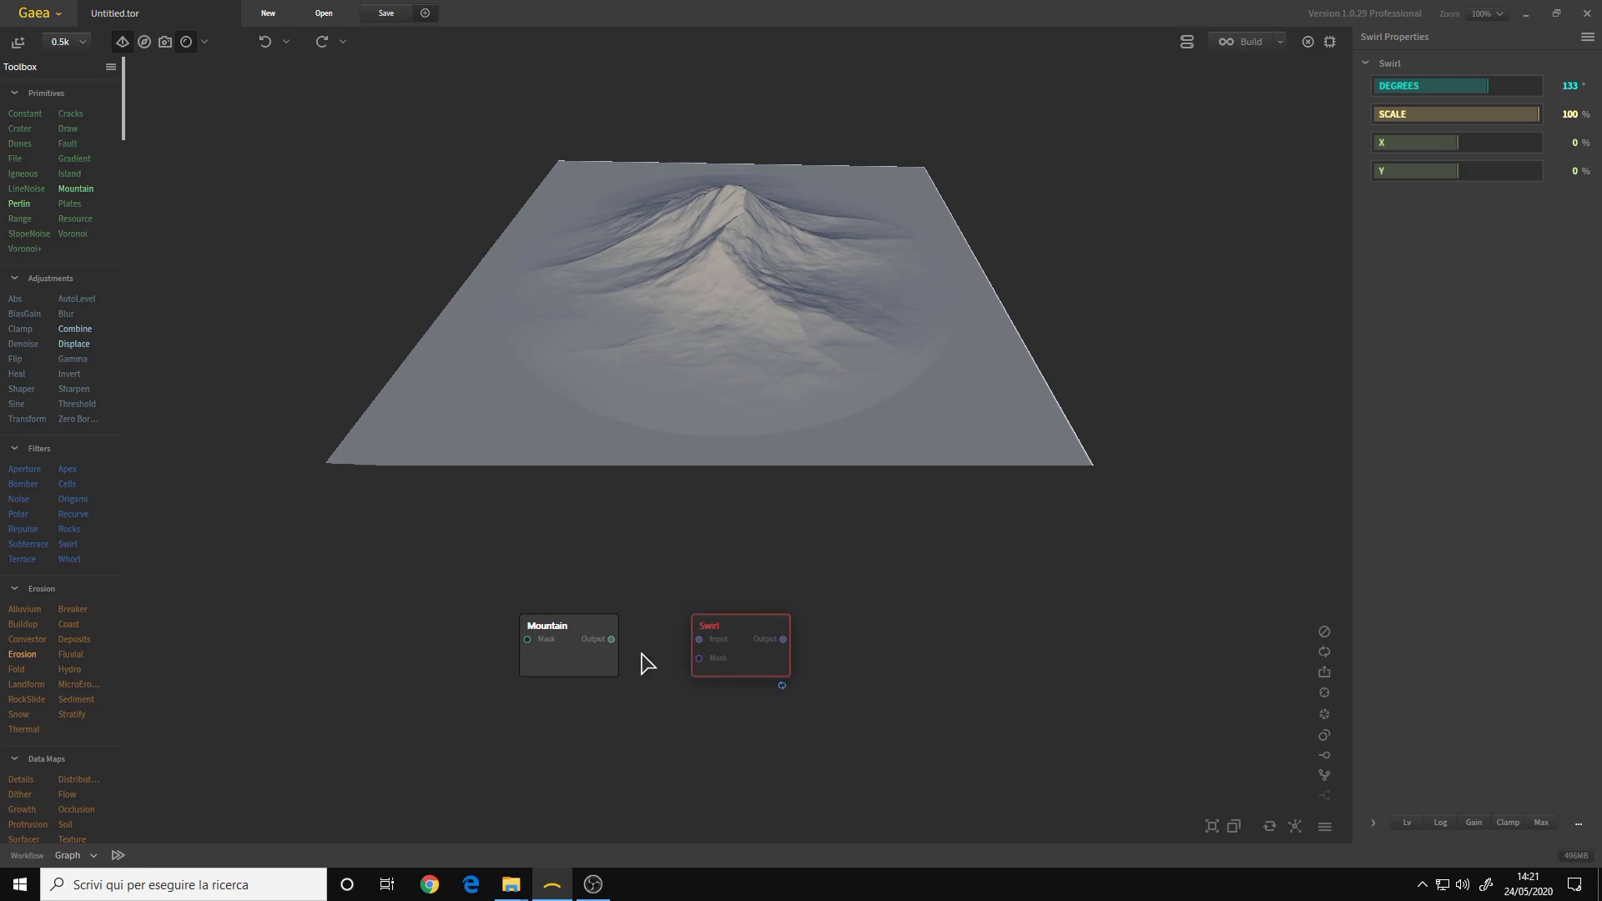
Connect the Mountain's Output to the Swirl's Input, and select the Swirl node to preview the twisted terrain.
scroll(664, 711, up, 1)
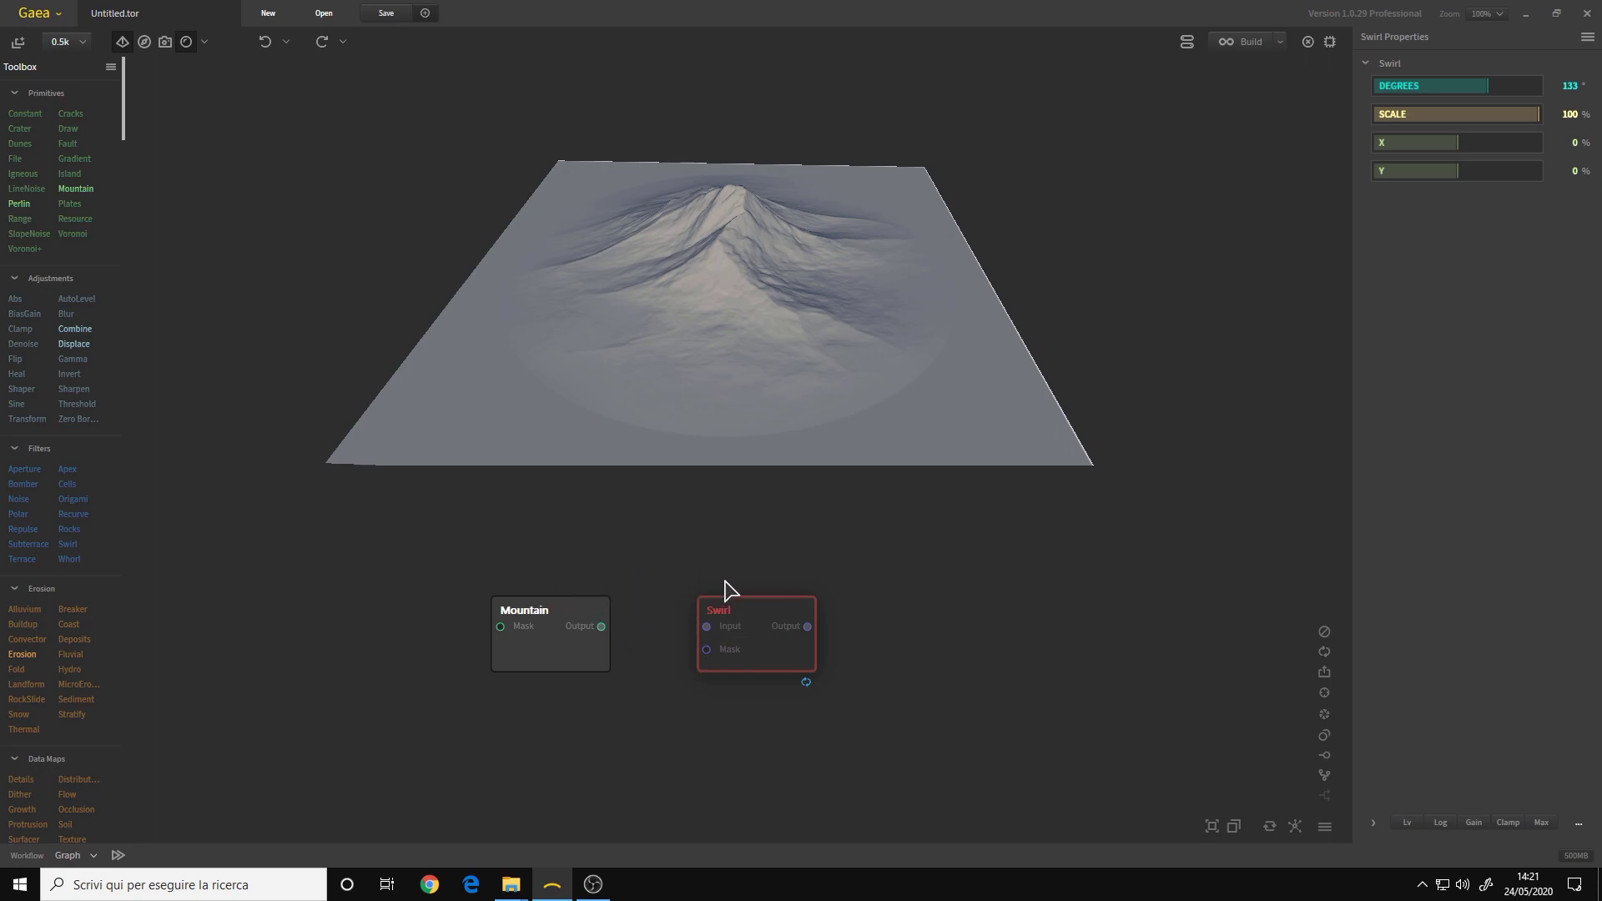
scroll(644, 695, up, 1)
scroll(519, 634, down, 1)
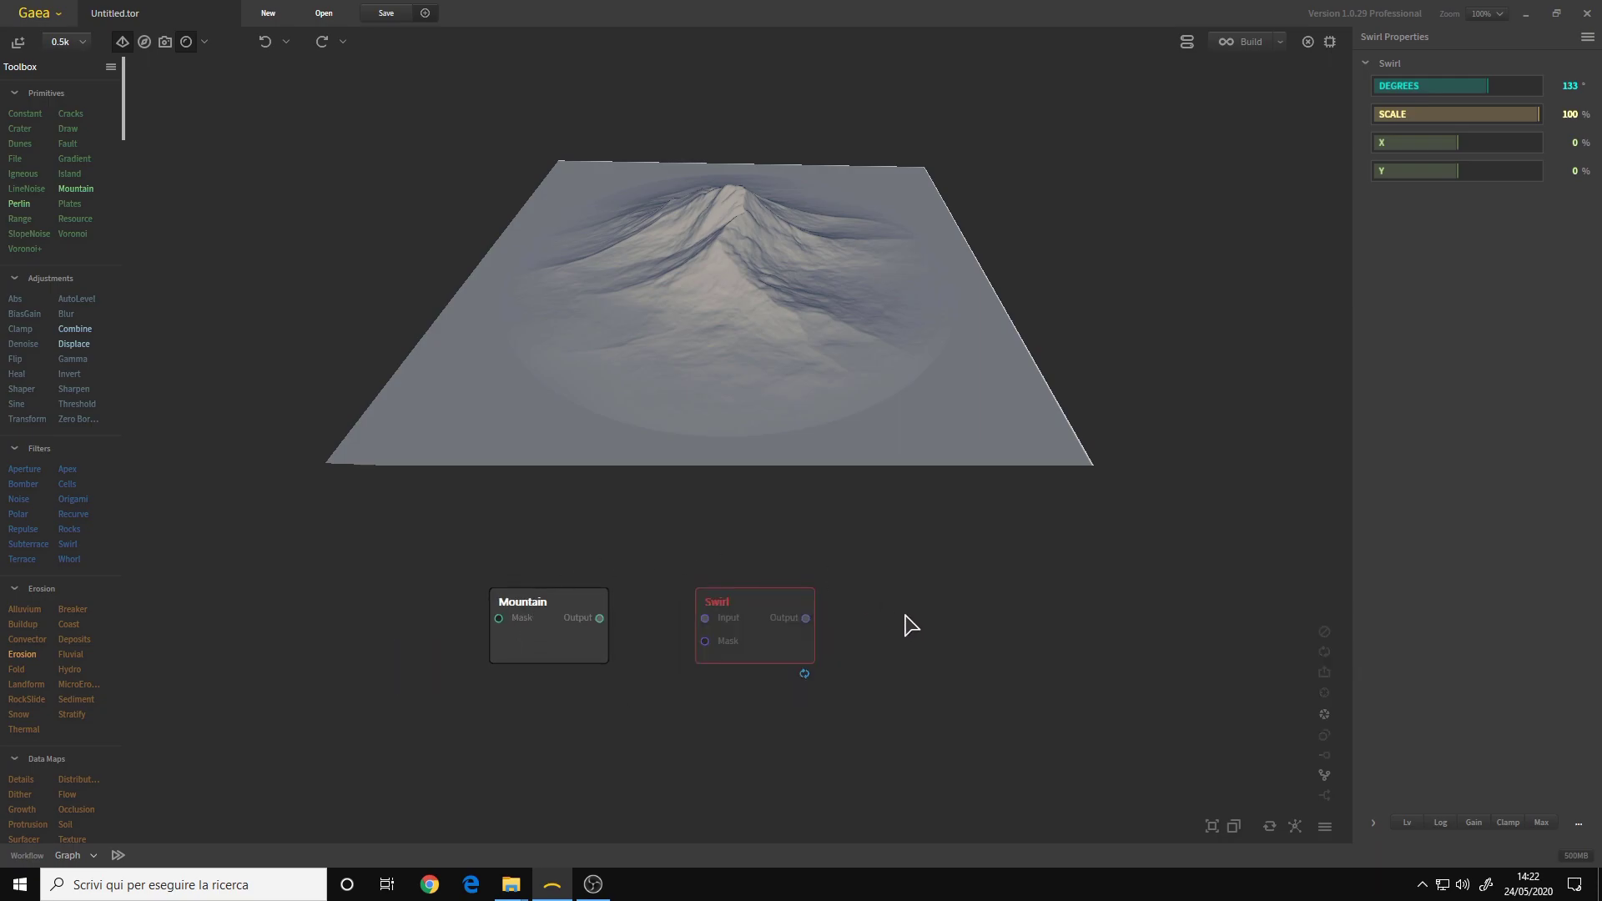
drag(599, 618, 703, 622)
click(760, 642)
drag(752, 292, 796, 197)
drag(683, 292, 711, 282)
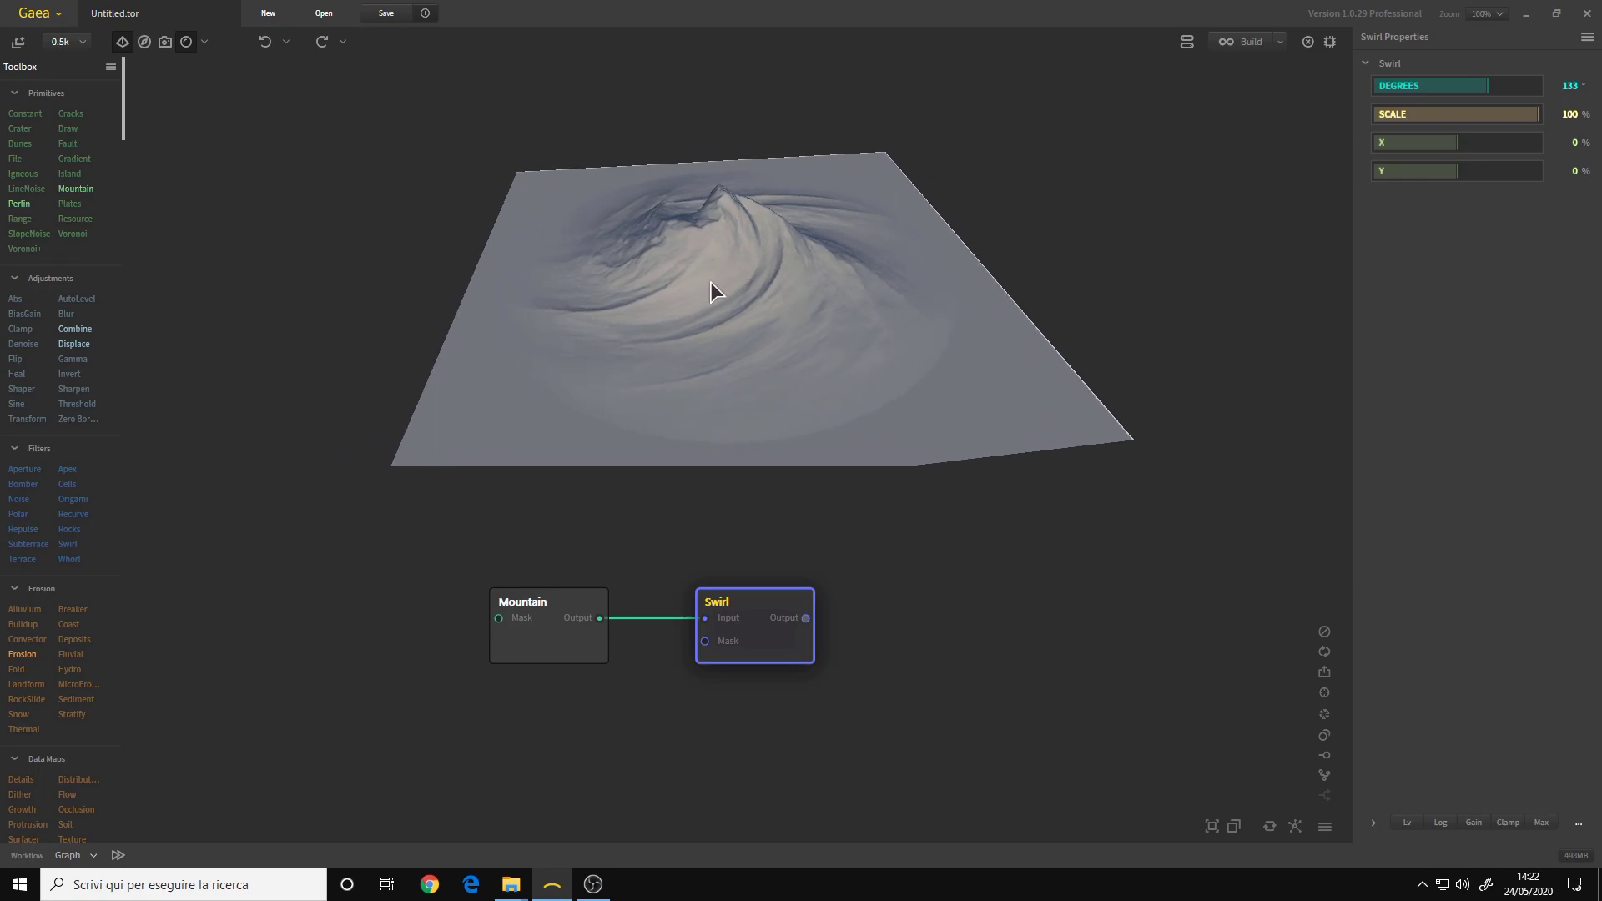
Set the preview resolution to 1k and the Swirl's Degrees to 265.
click(66, 42)
click(21, 92)
mouse_move(769, 265)
mouse_down()
mouse_move(944, 292)
mouse_move(752, 272)
mouse_up()
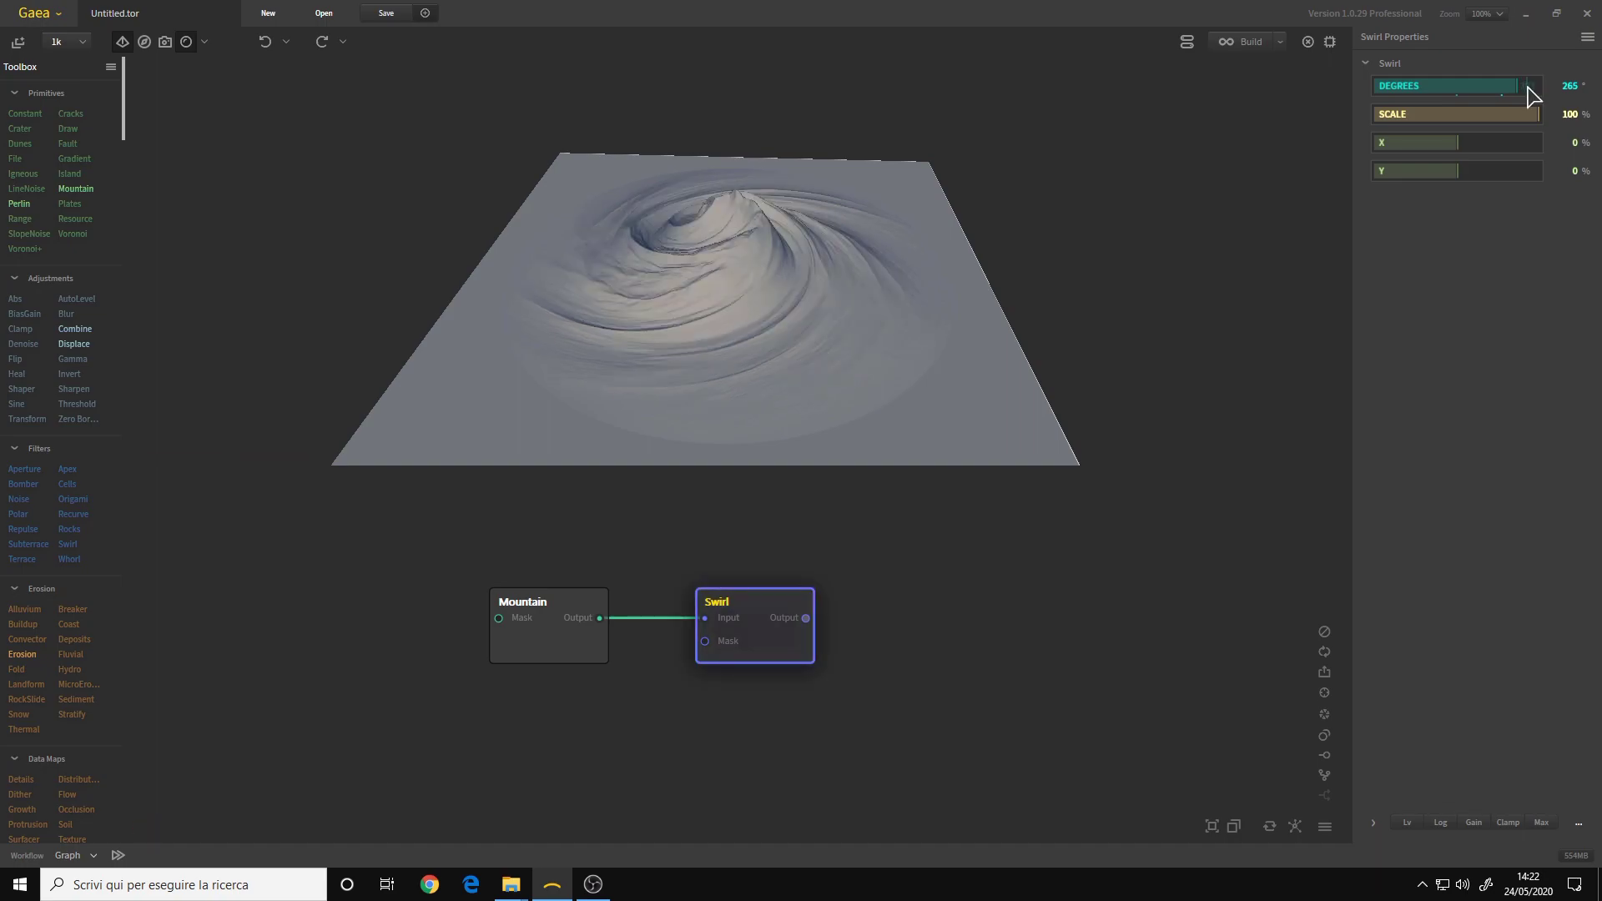
drag(615, 347, 375, 359)
Add an Erosion node after the Swirl node, and connect the Swirl's Output to the Erosion's Input.
scroll(751, 659, up, 1)
scroll(748, 659, up, 1)
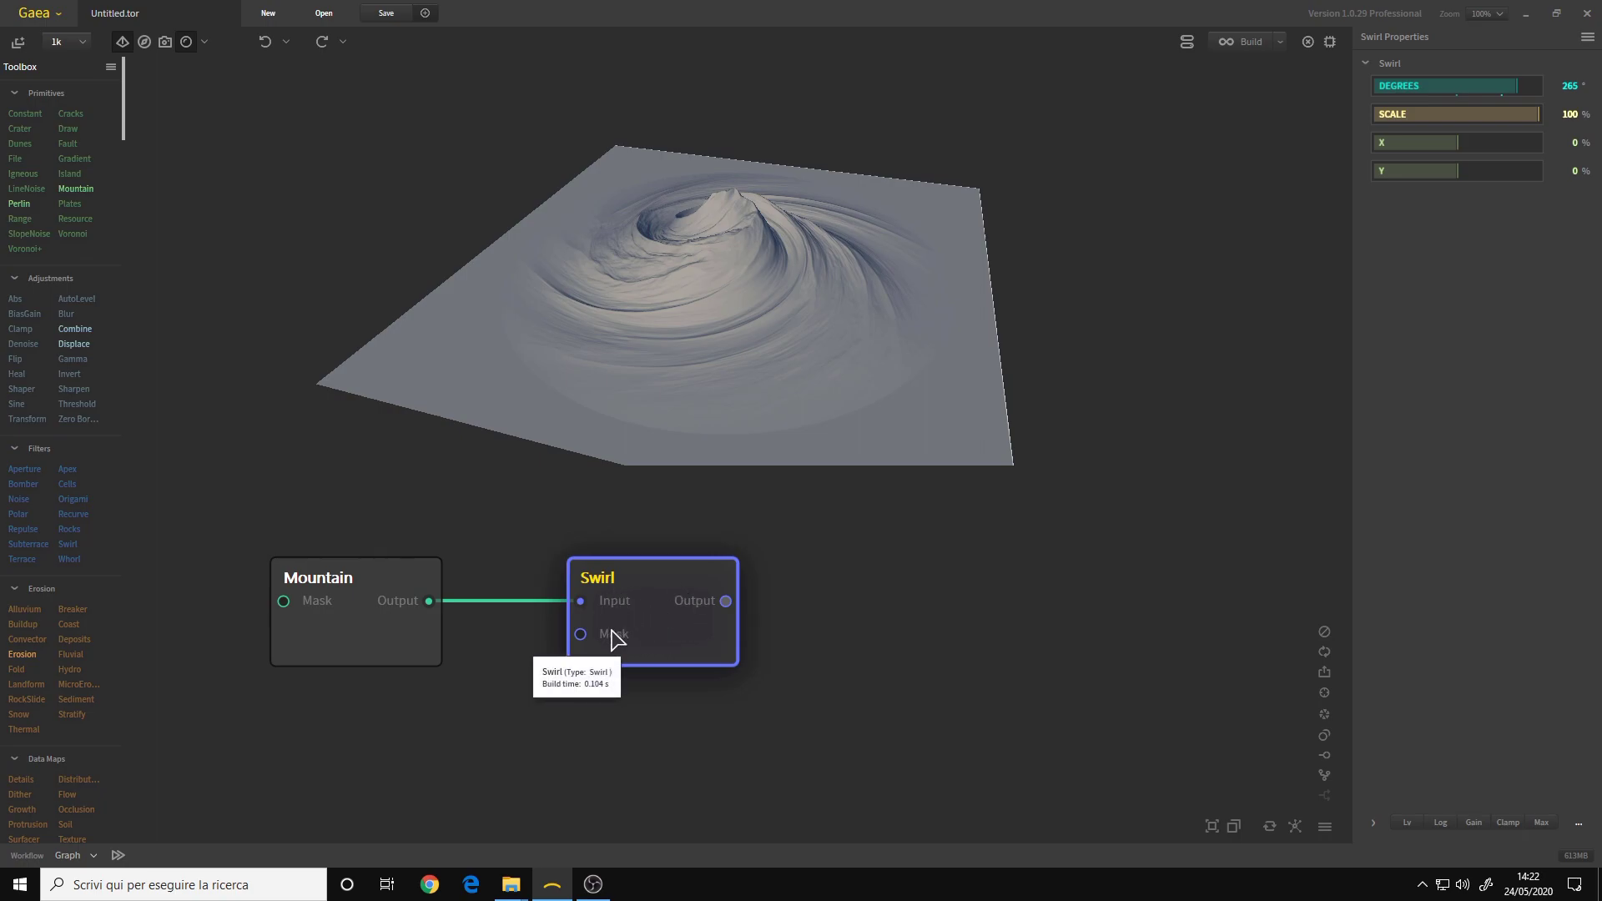
scroll(616, 639, down, 1)
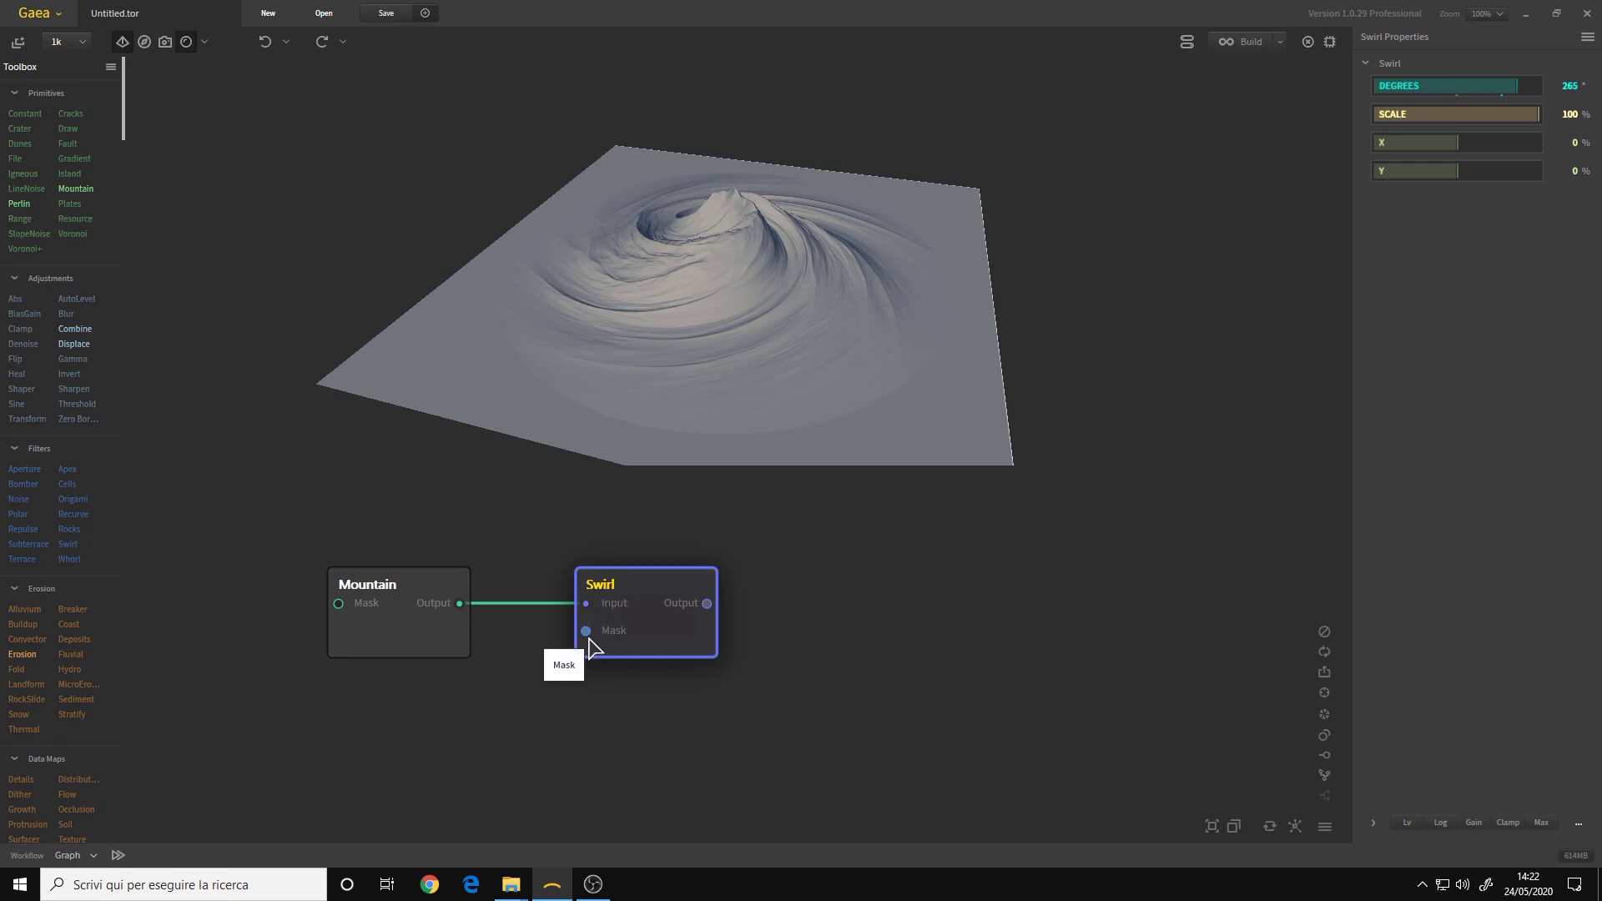
scroll(693, 654, down, 3)
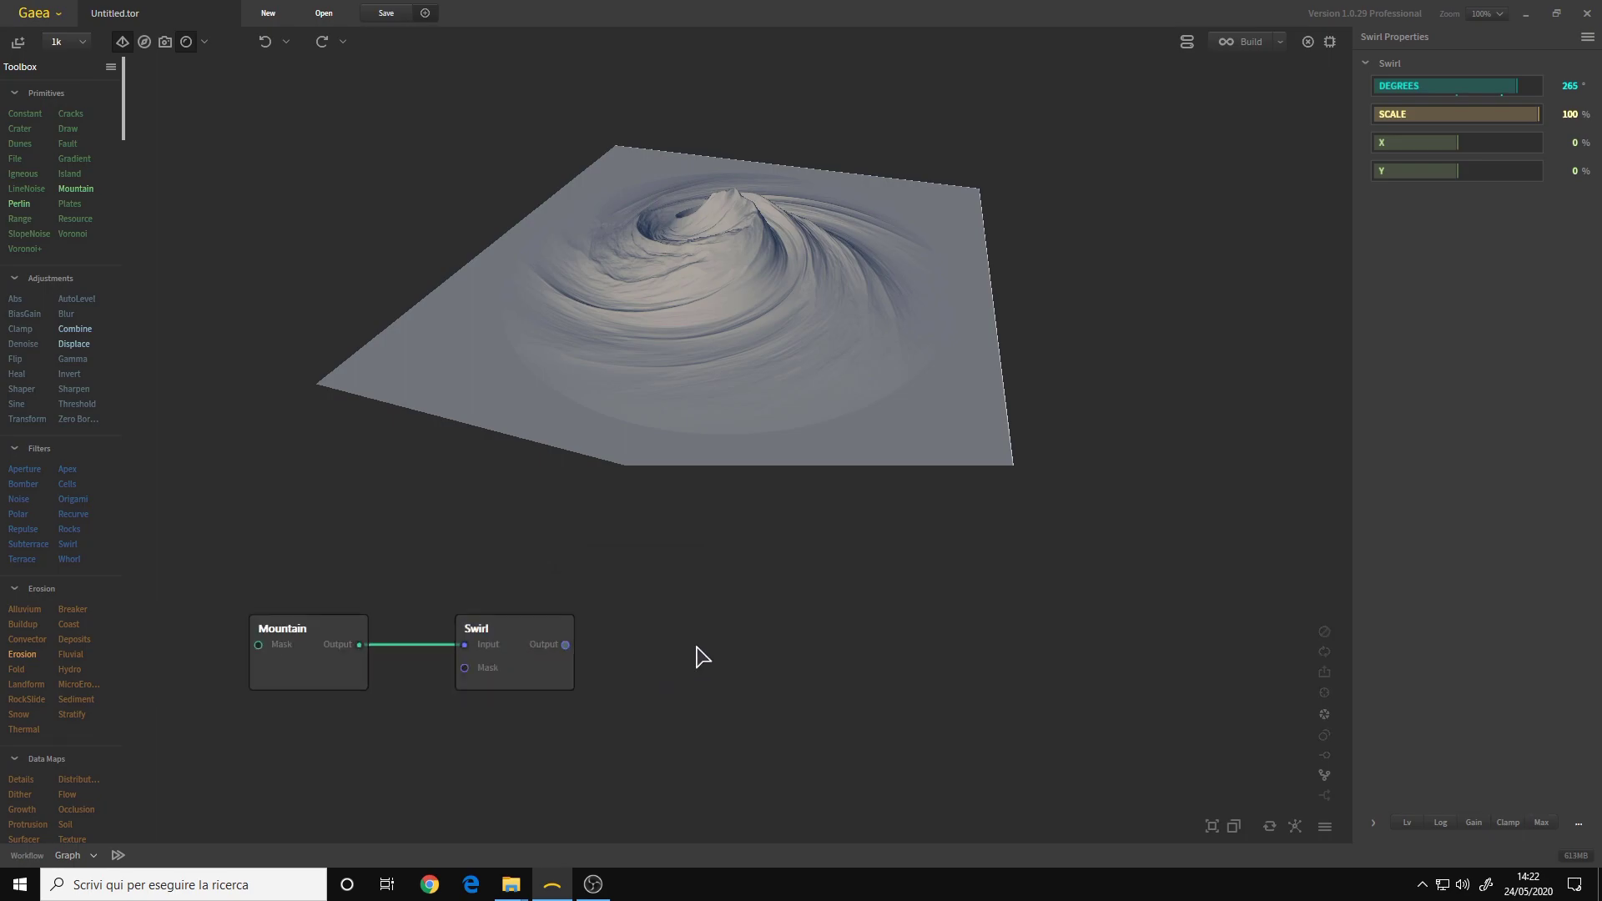
right_click(693, 654)
mouse_move(609, 522)
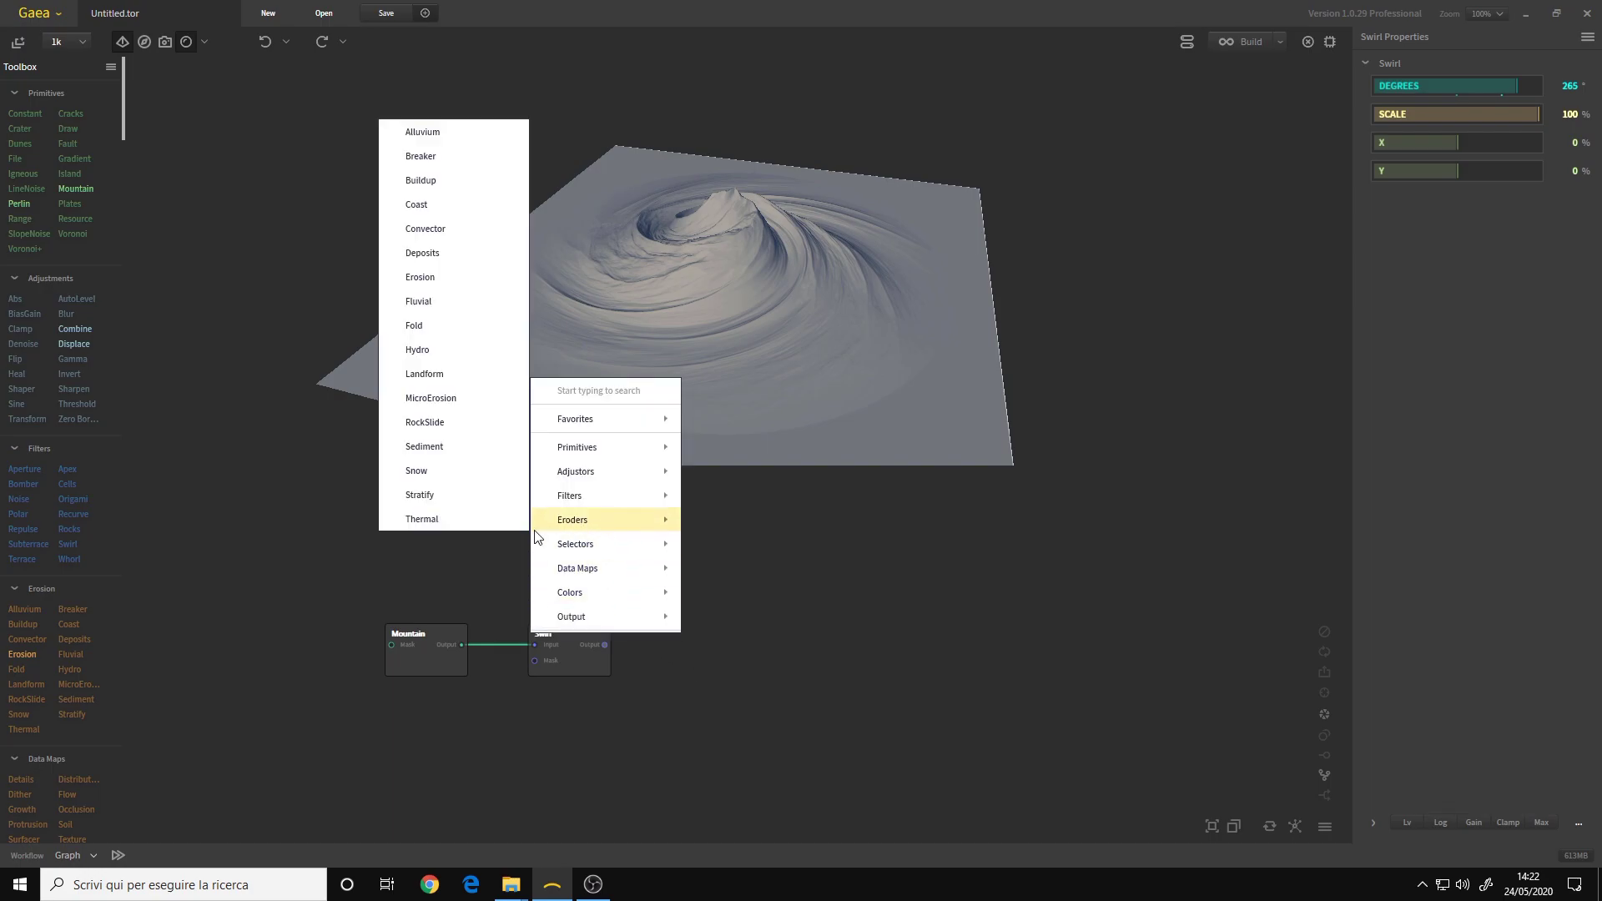
click(421, 278)
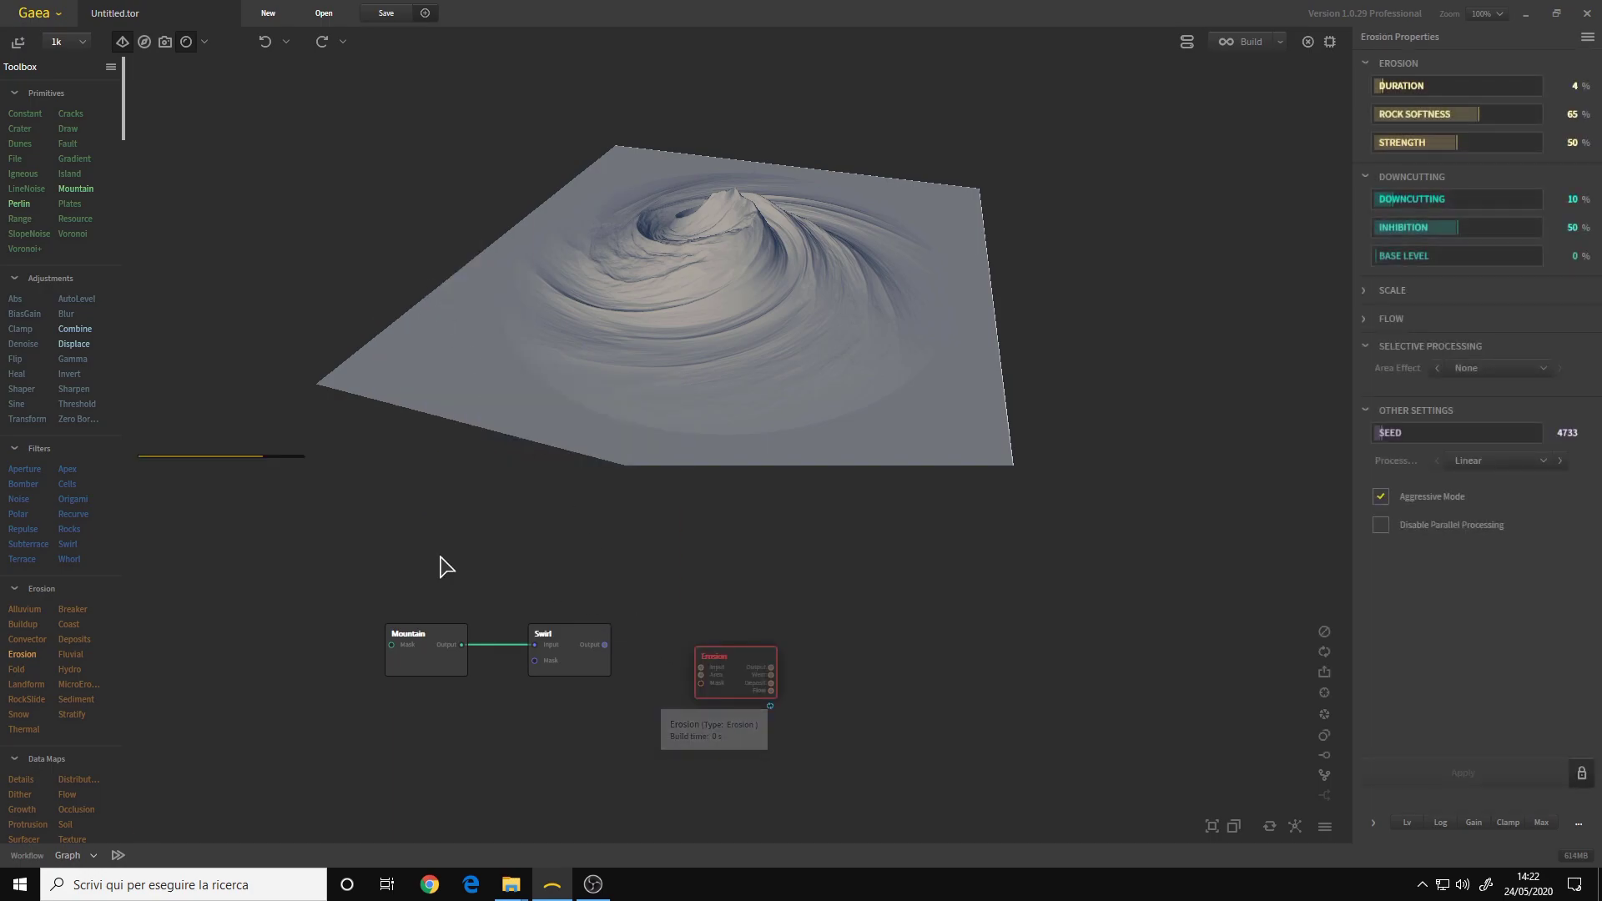
scroll(693, 676, up, 3)
drag(557, 614, 697, 639)
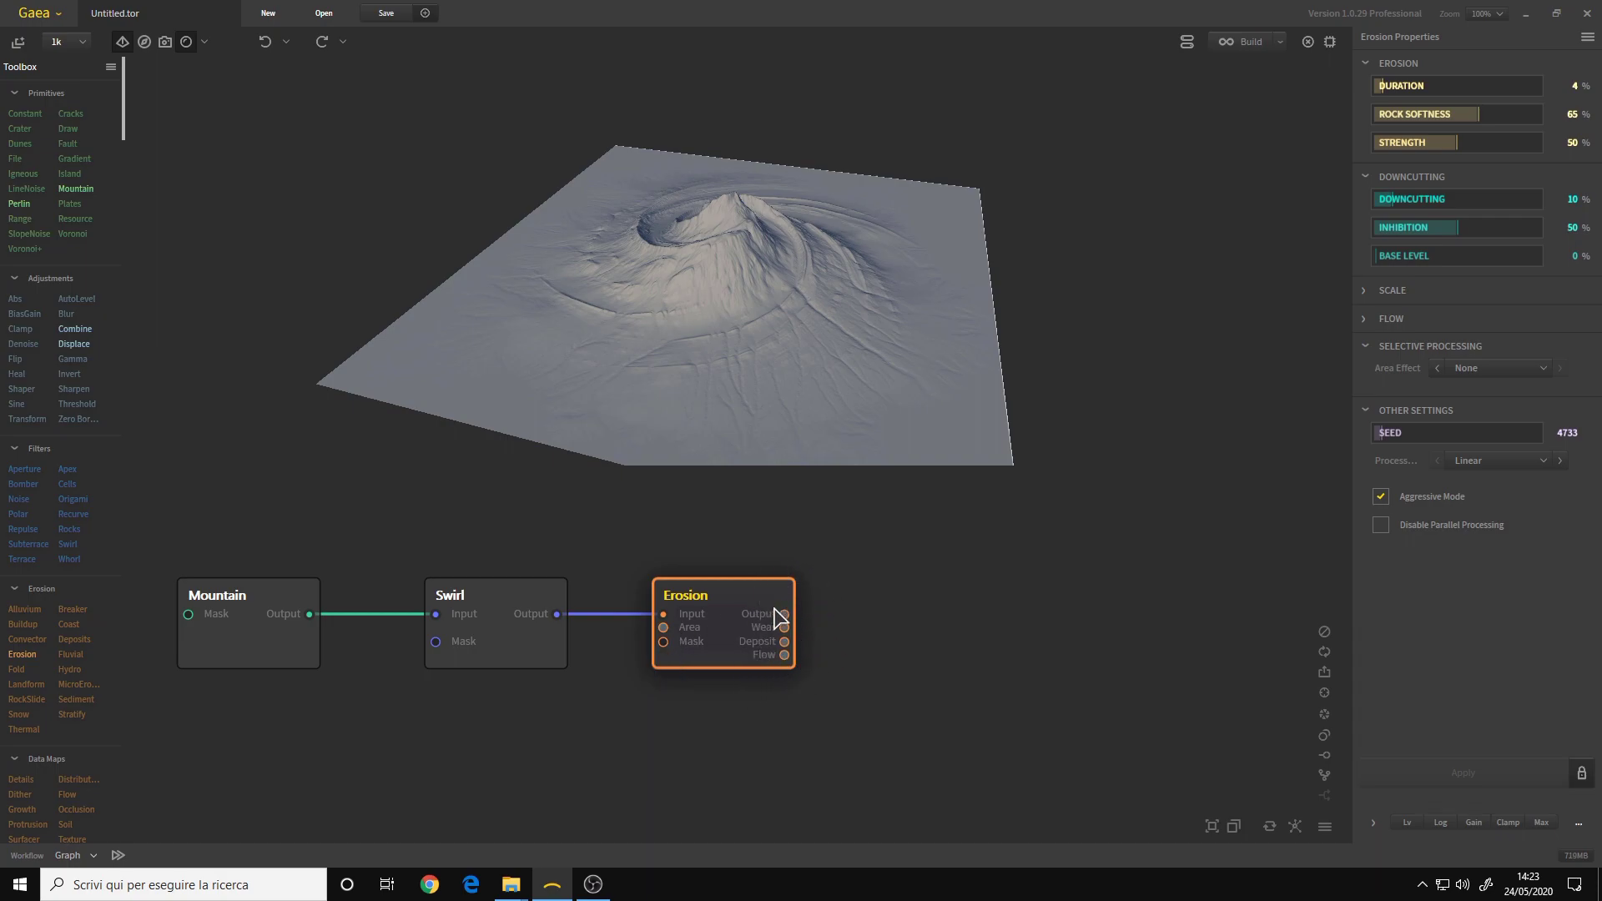
Examine the Erosion node's Output, Wear, Deposit and Flow ports without connecting them to another node.
middle_drag(772, 622, 647, 654)
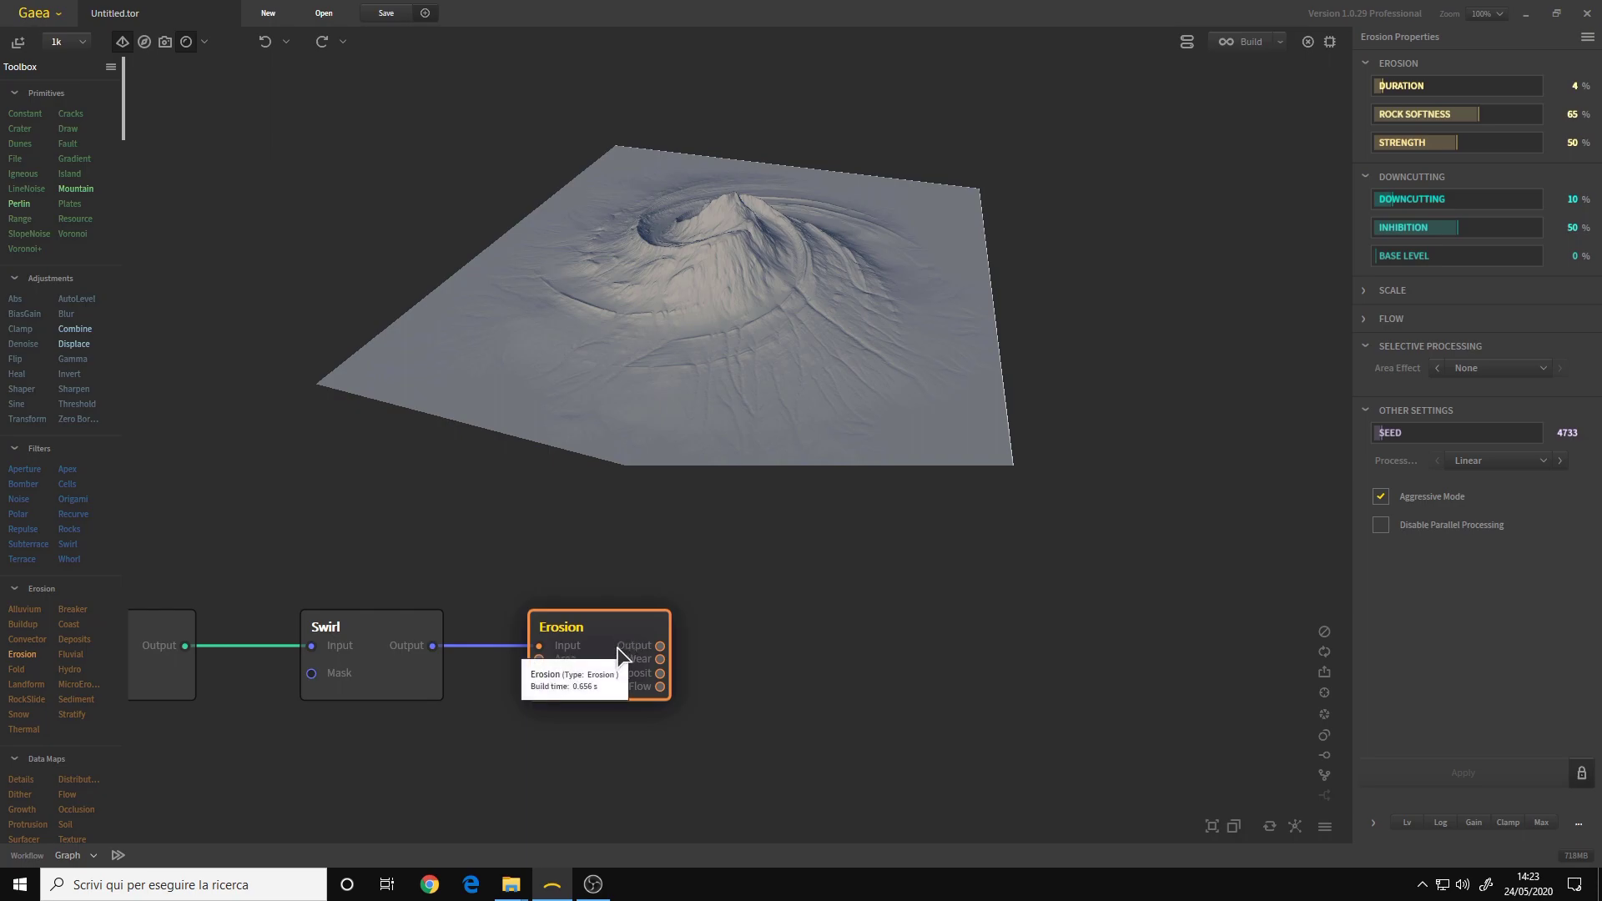
drag(660, 649, 780, 661)
click(739, 726)
click(604, 687)
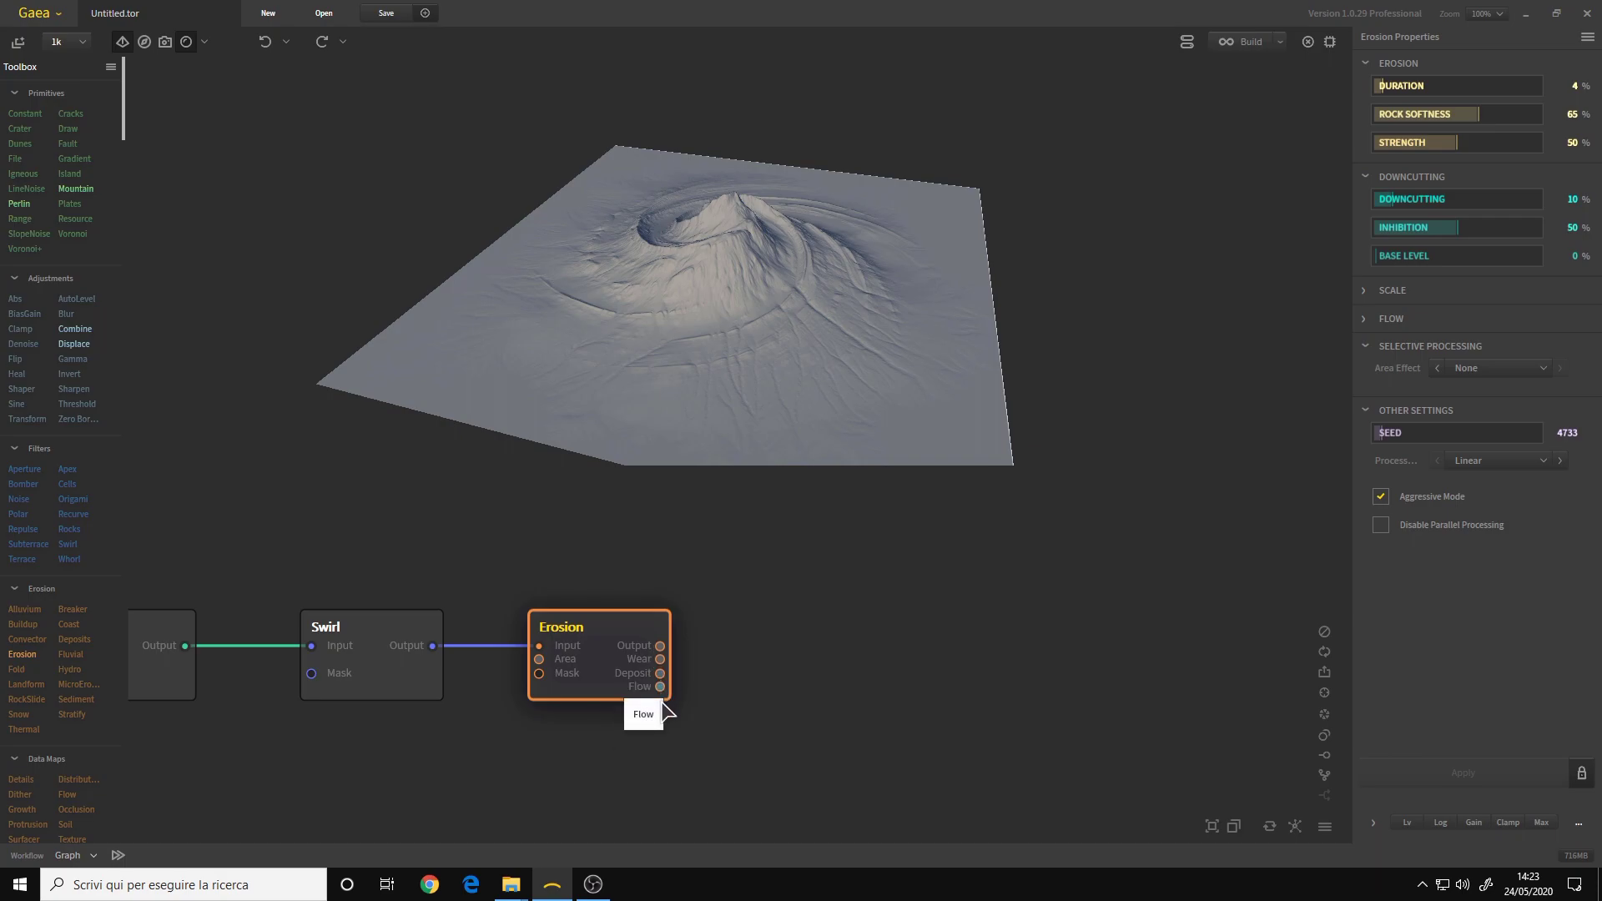
scroll(733, 633, down, 2)
scroll(701, 618, up, 2)
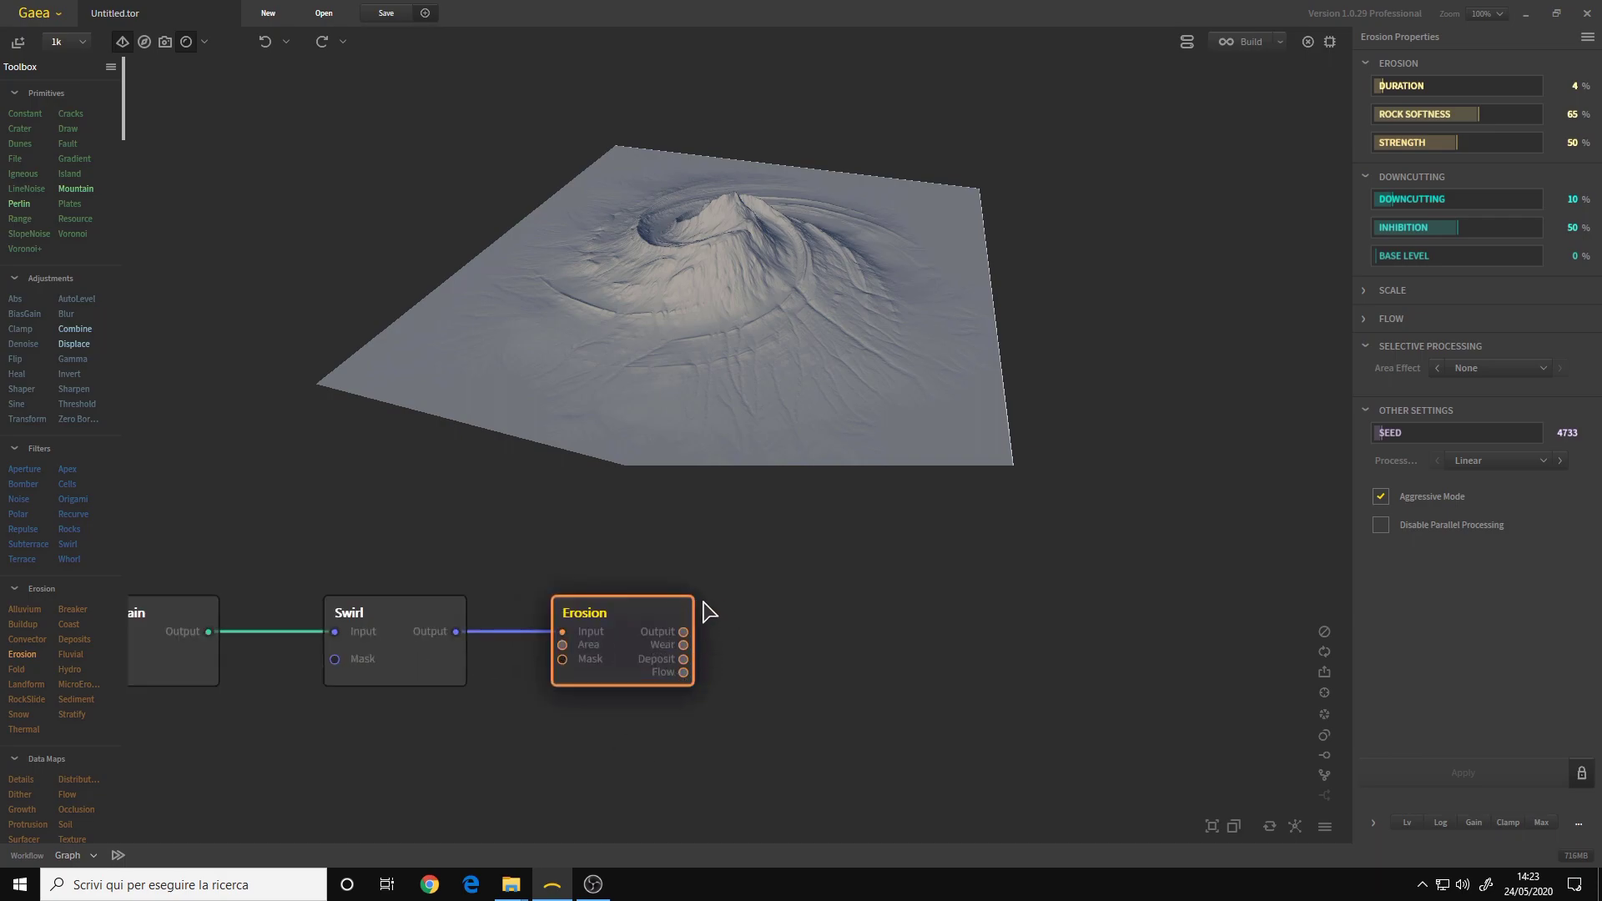
Apply the Mesa or Terraces preset to the Erosion node, and inspect its Flow settings and the eroded terrain.
scroll(756, 668, down, 2)
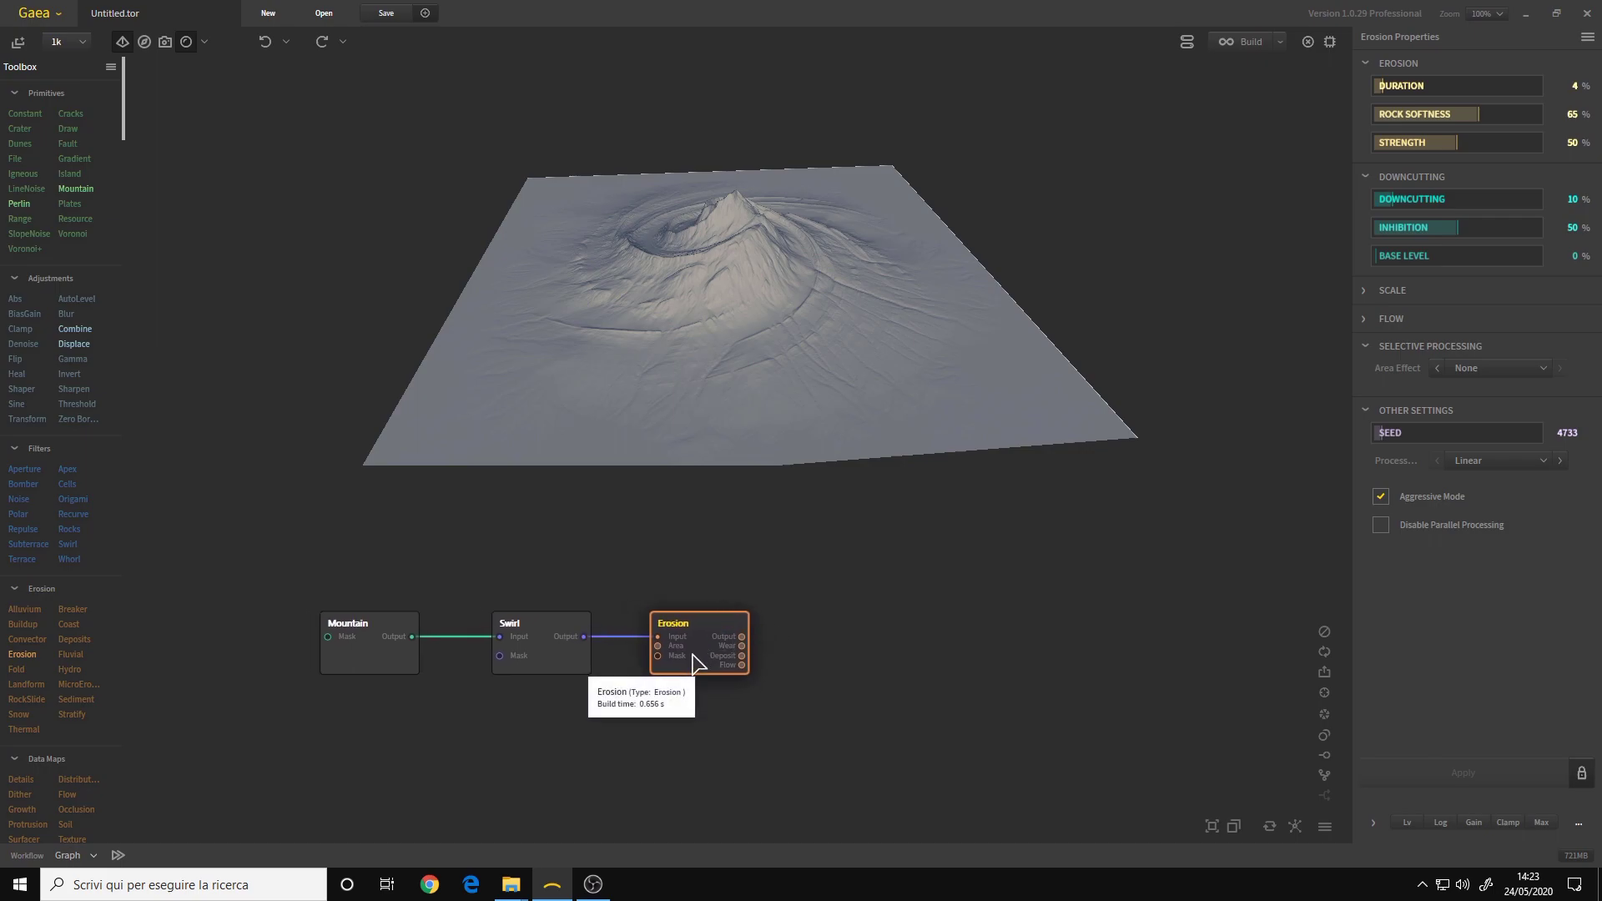
click(1587, 37)
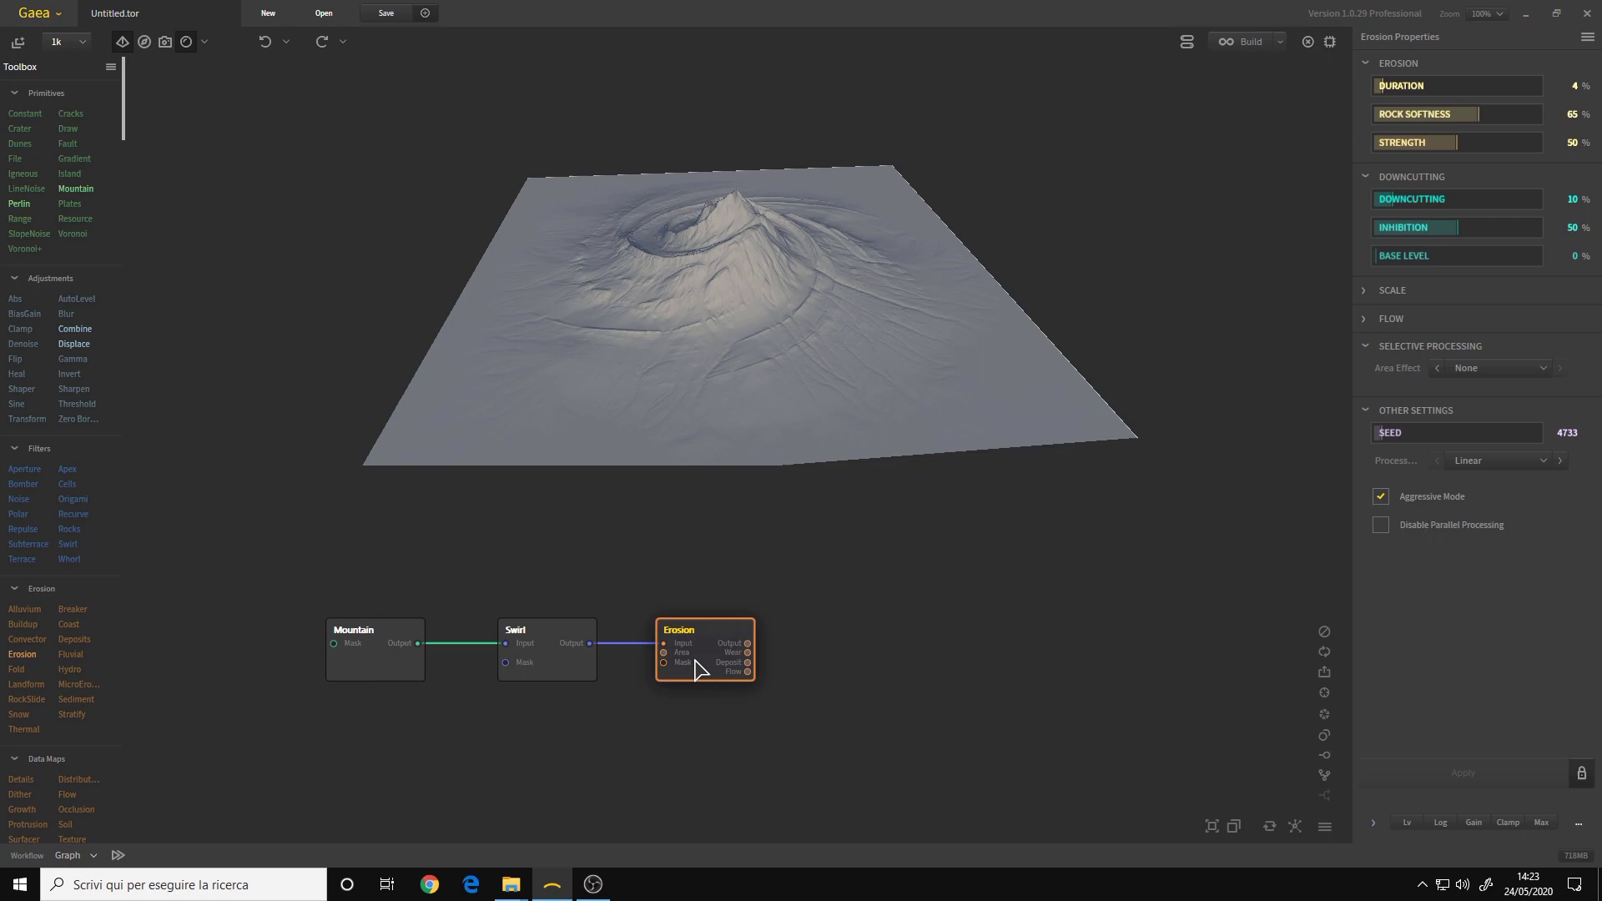
click(1588, 38)
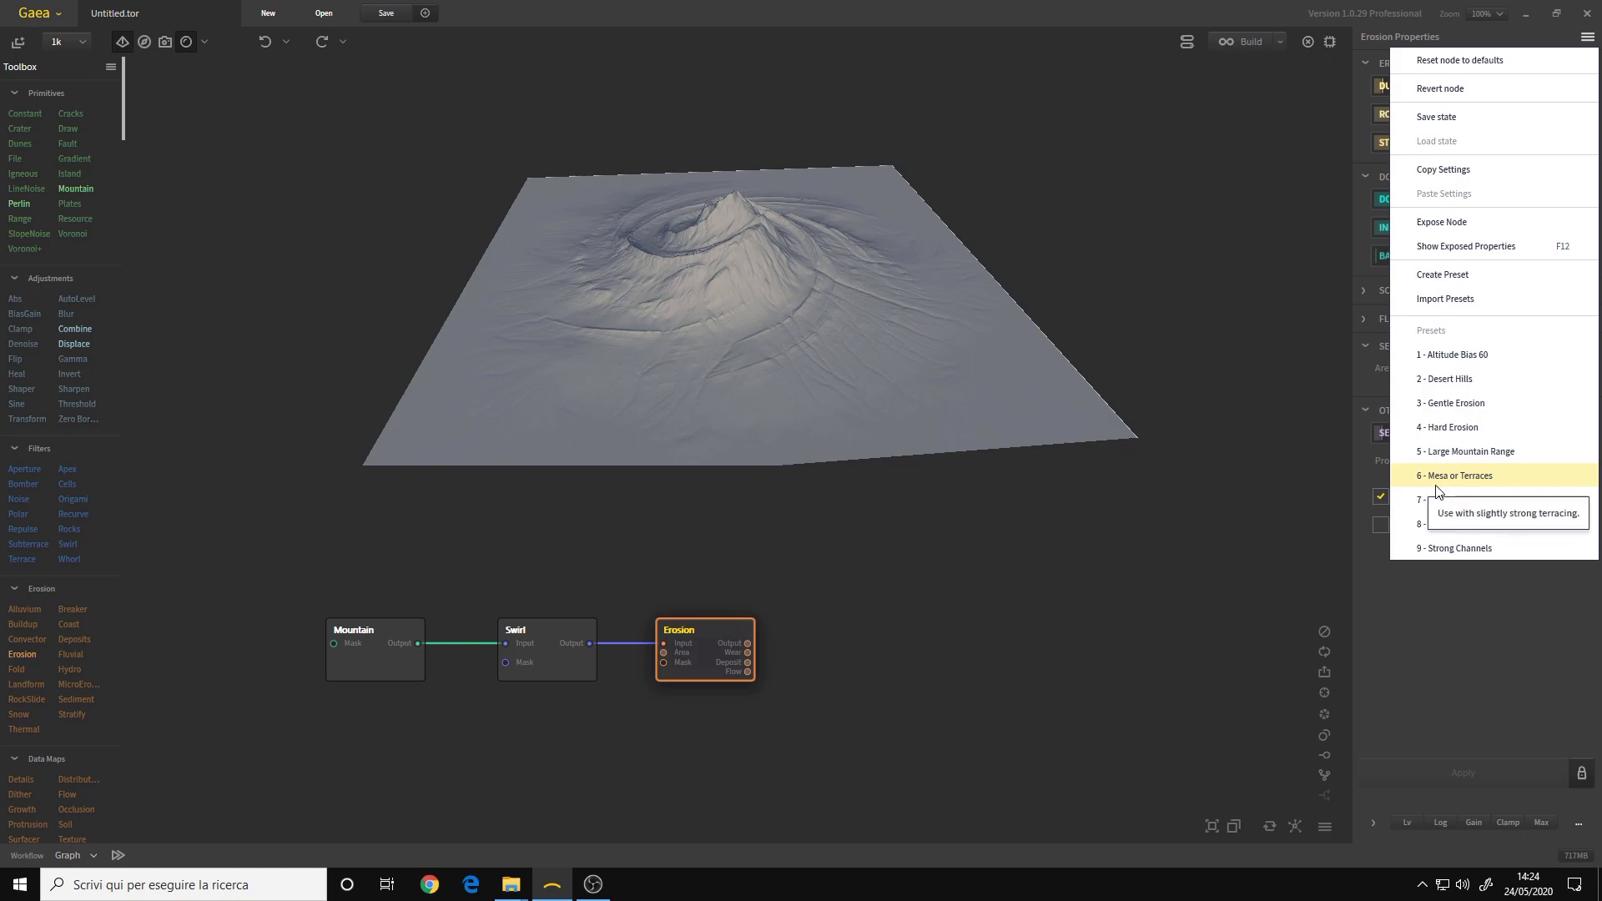
click(1492, 478)
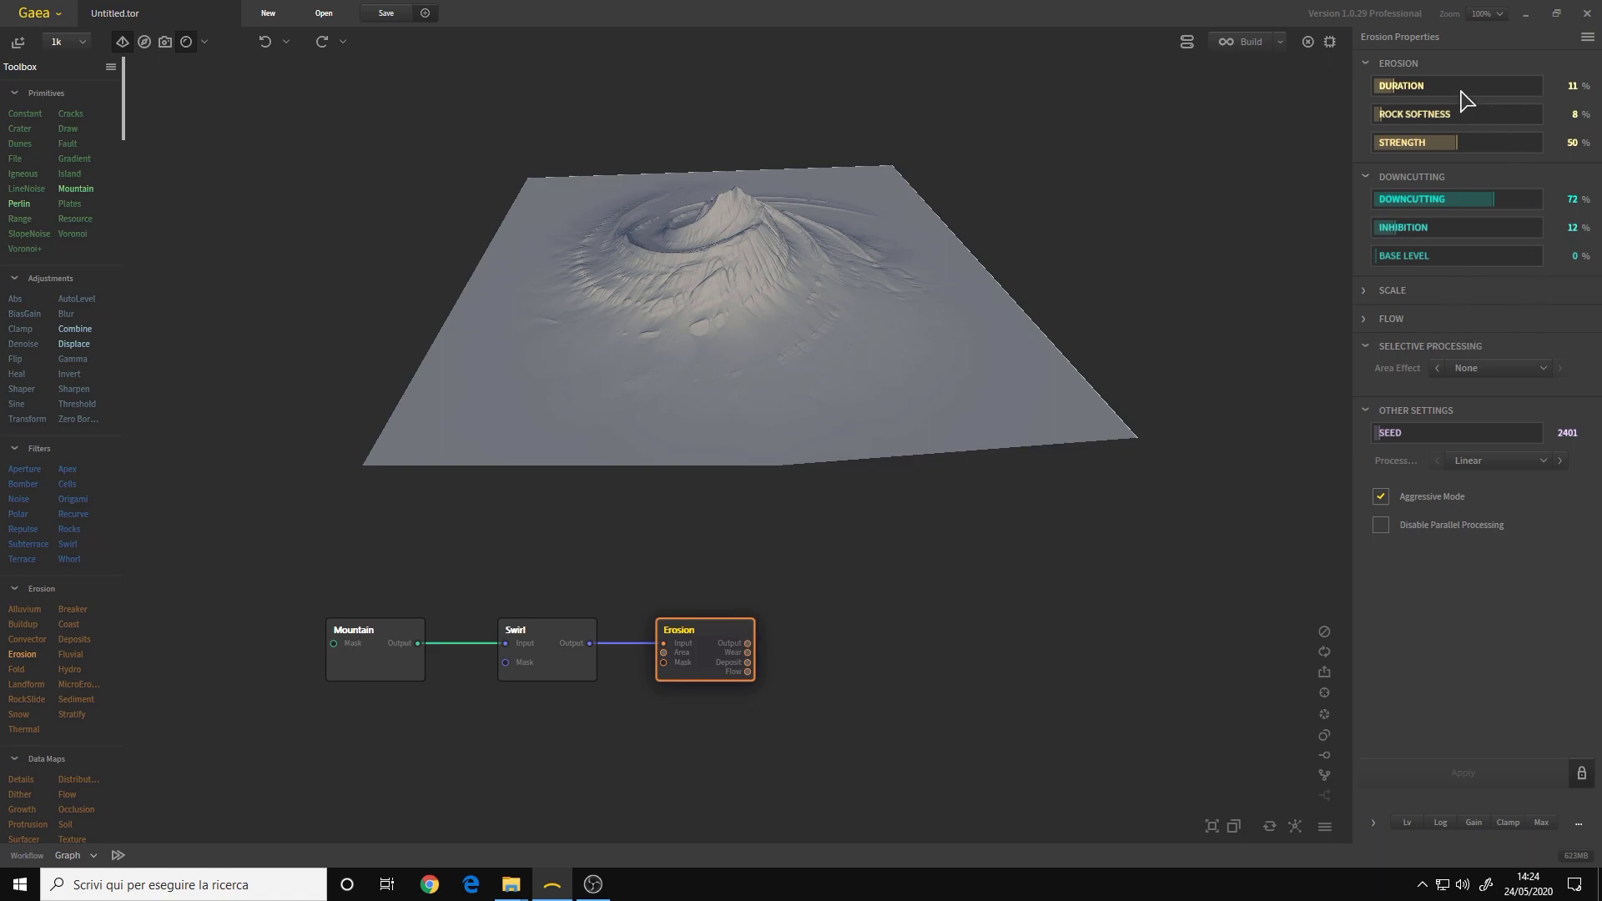
click(1375, 320)
click(1378, 315)
drag(642, 341, 971, 306)
drag(845, 327, 608, 407)
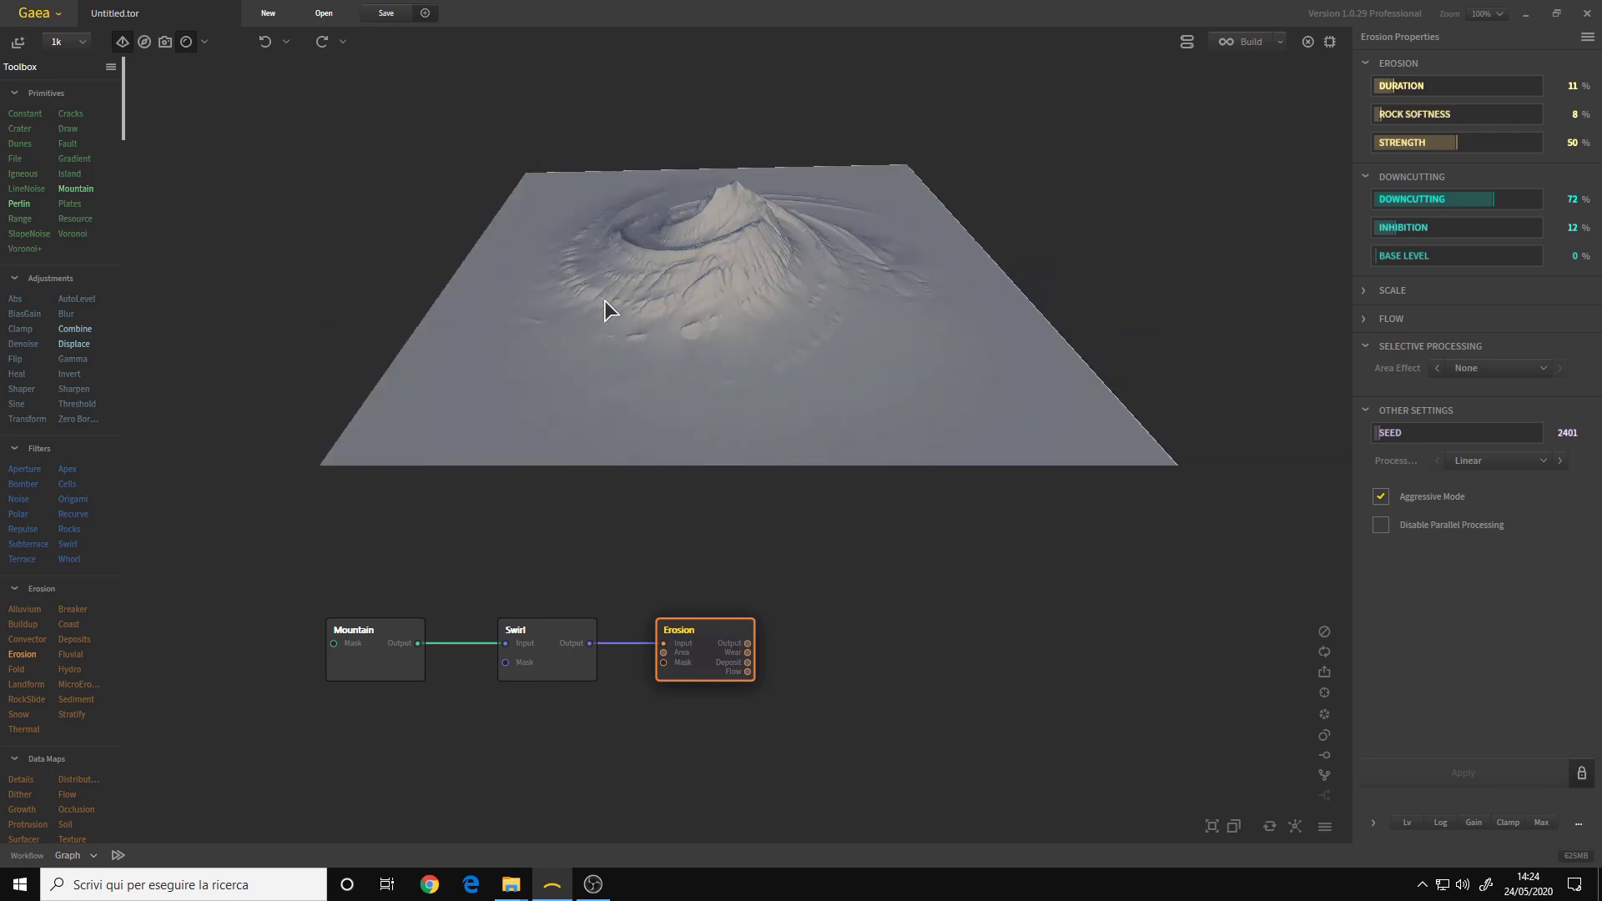
drag(849, 636, 816, 616)
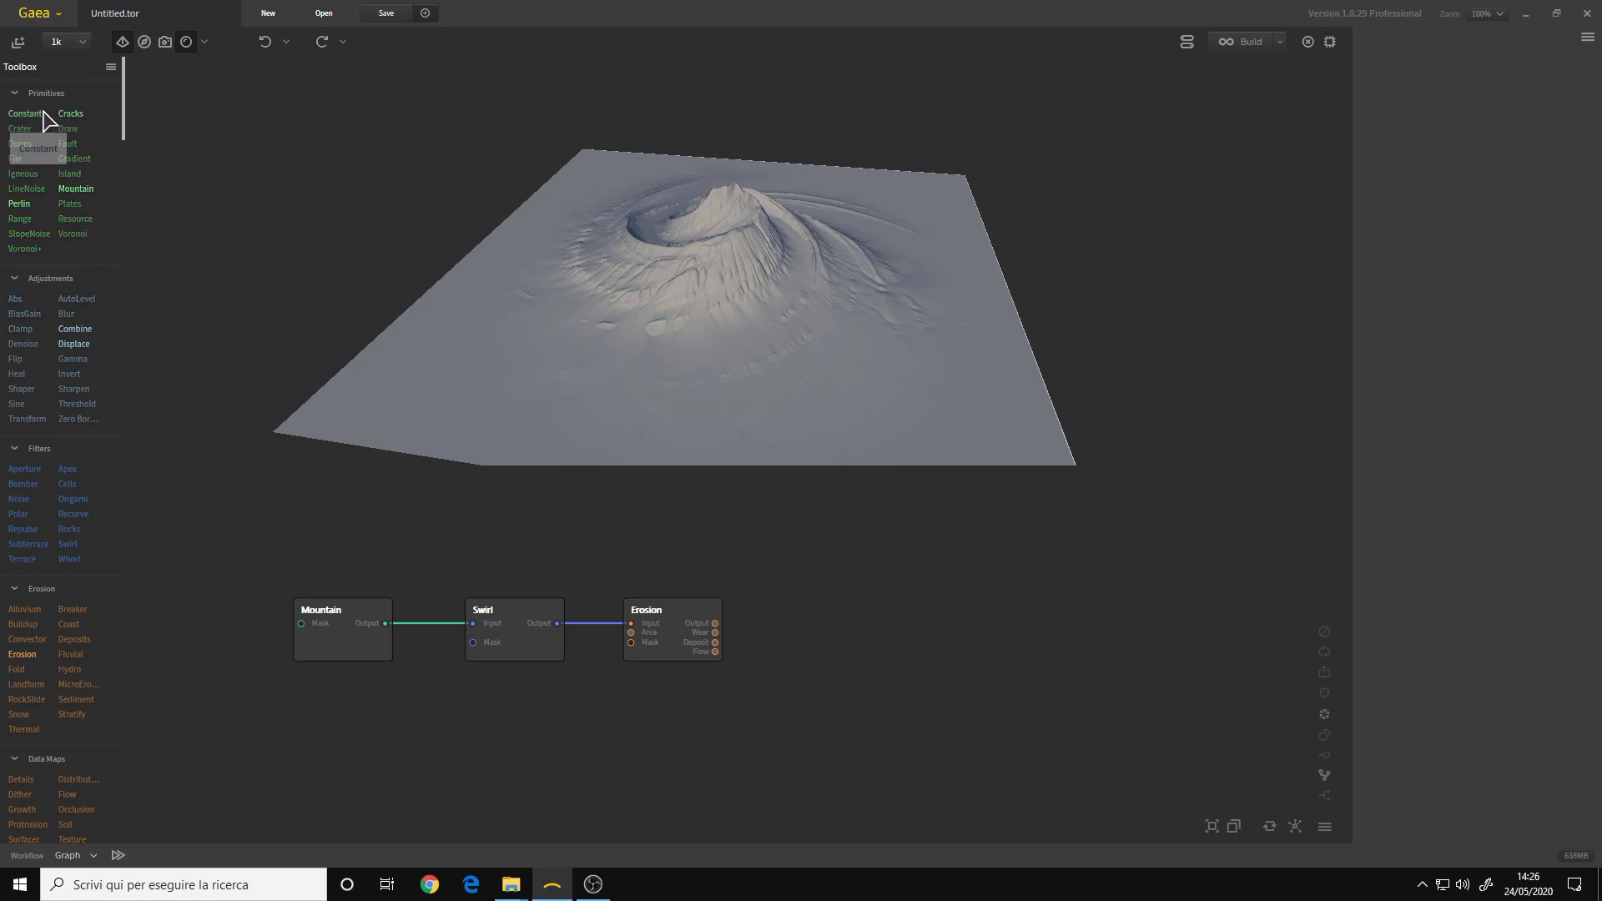
Add a Dunes primitive node below the Mountain node without connecting it.
drag(19, 147, 327, 733)
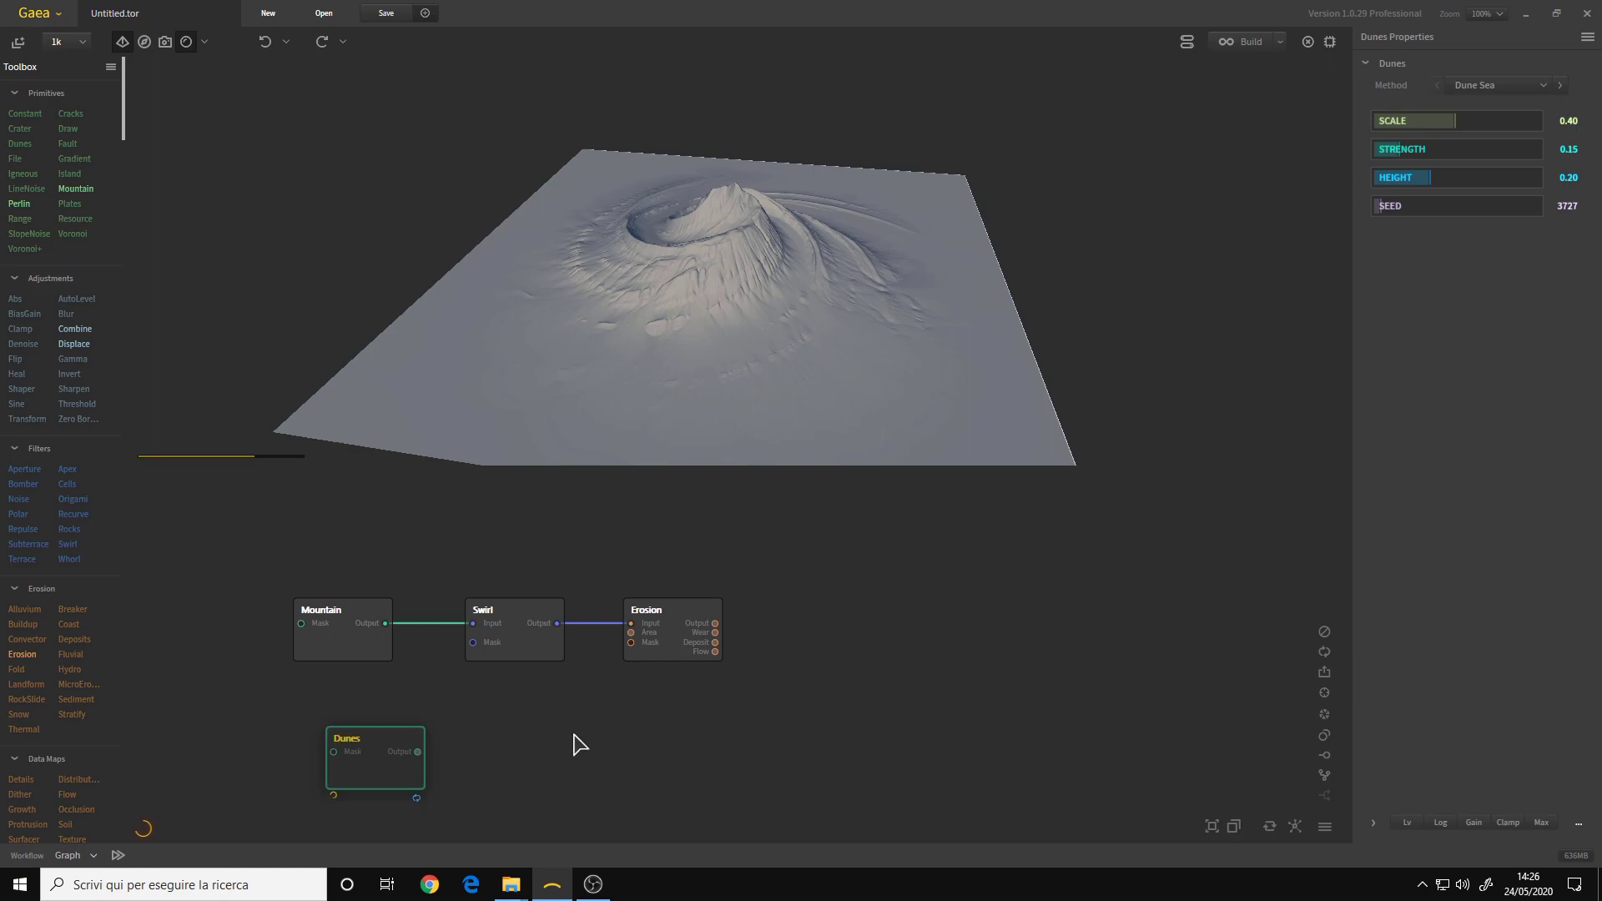
middle_drag(562, 776, 706, 686)
drag(518, 667, 485, 667)
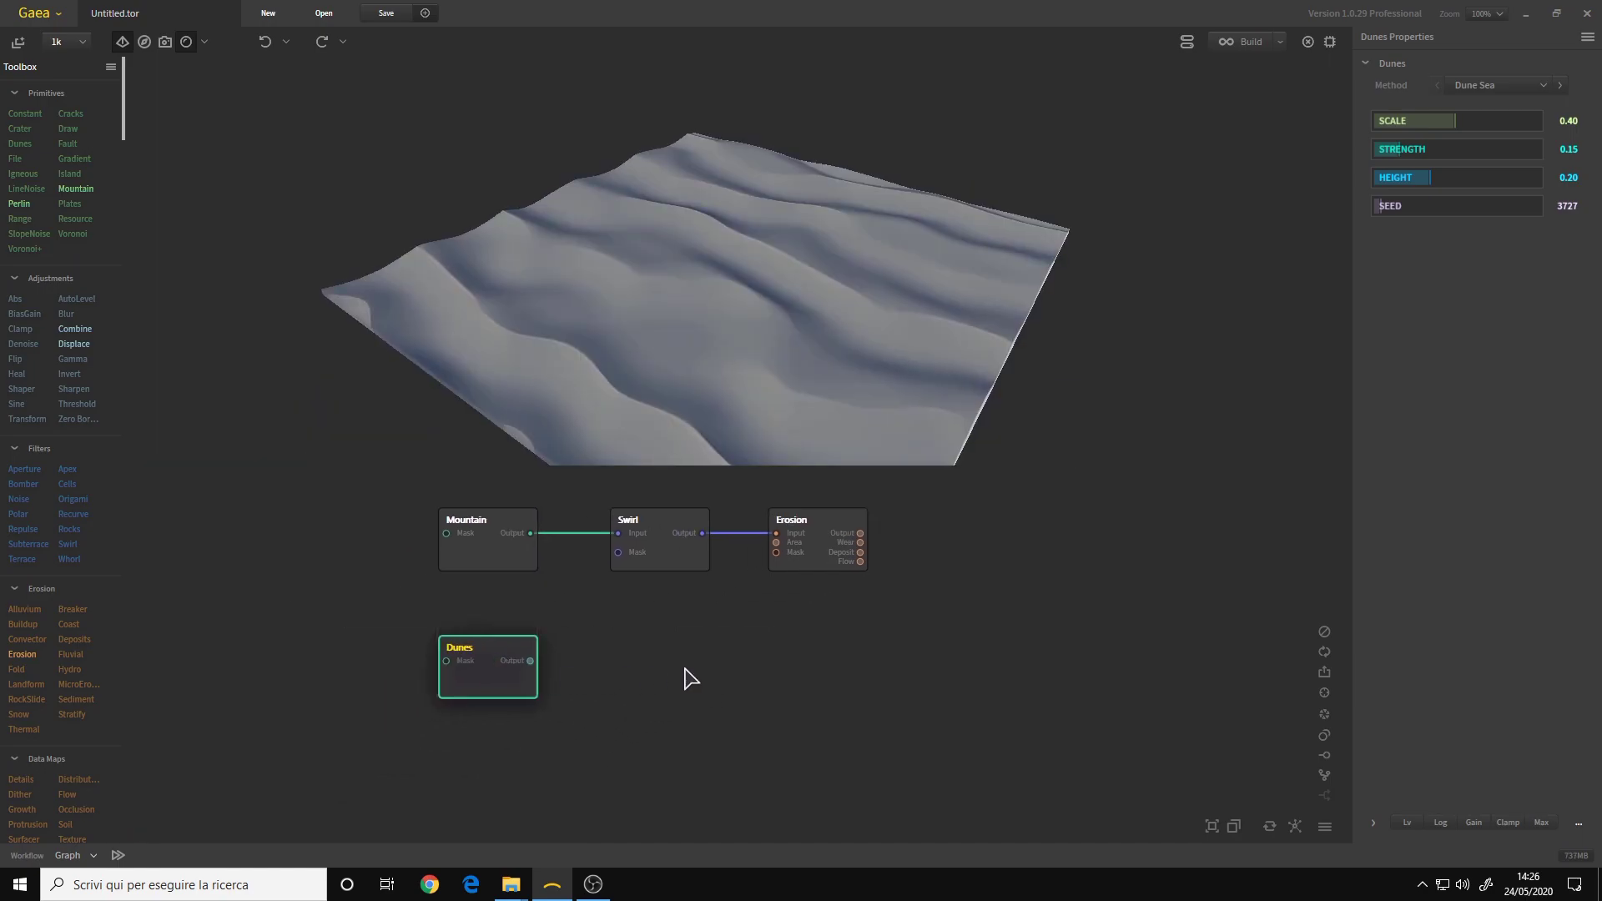
click(699, 662)
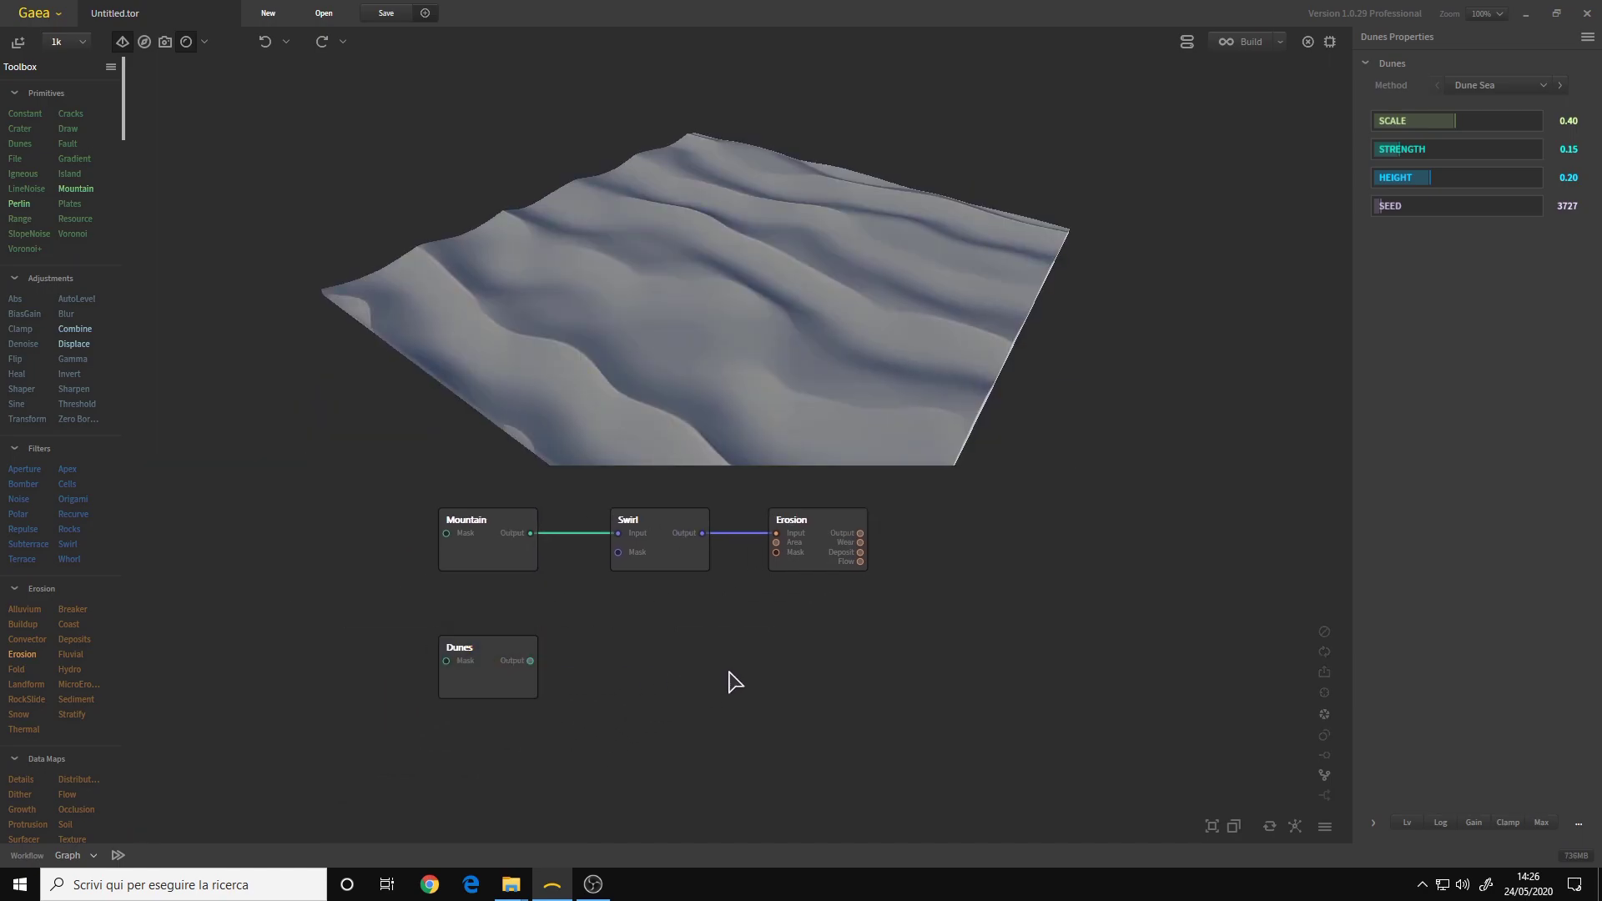
Add a Perlin node from the graph's Primitives category, and place it below the Dunes node.
right_click(798, 677)
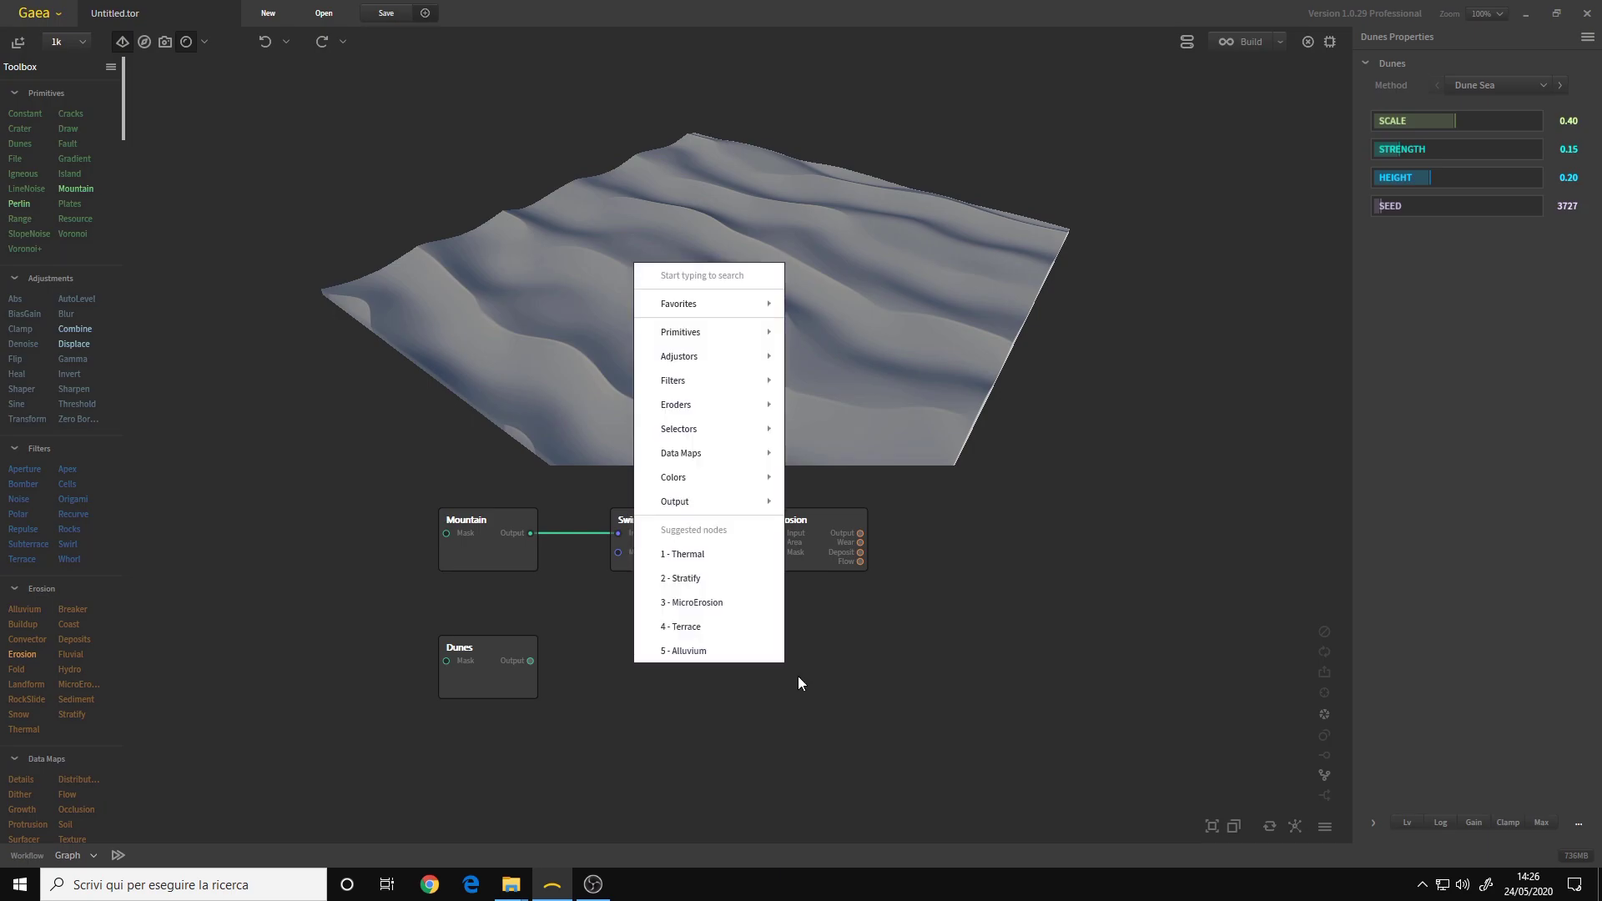
mouse_move(705, 333)
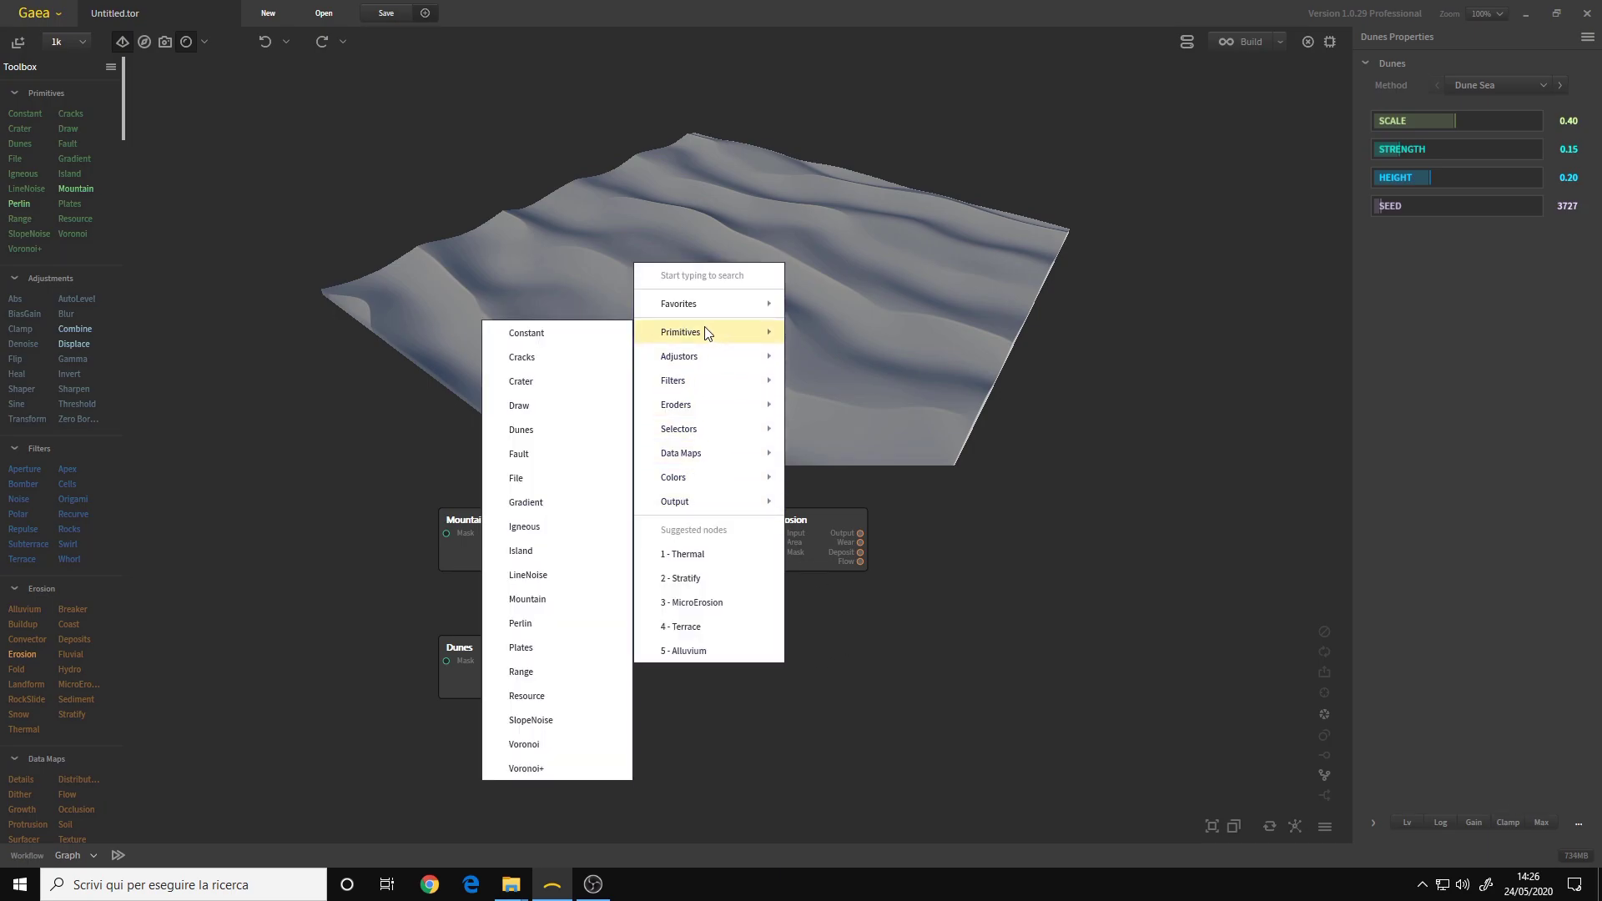
click(551, 638)
drag(625, 690, 487, 778)
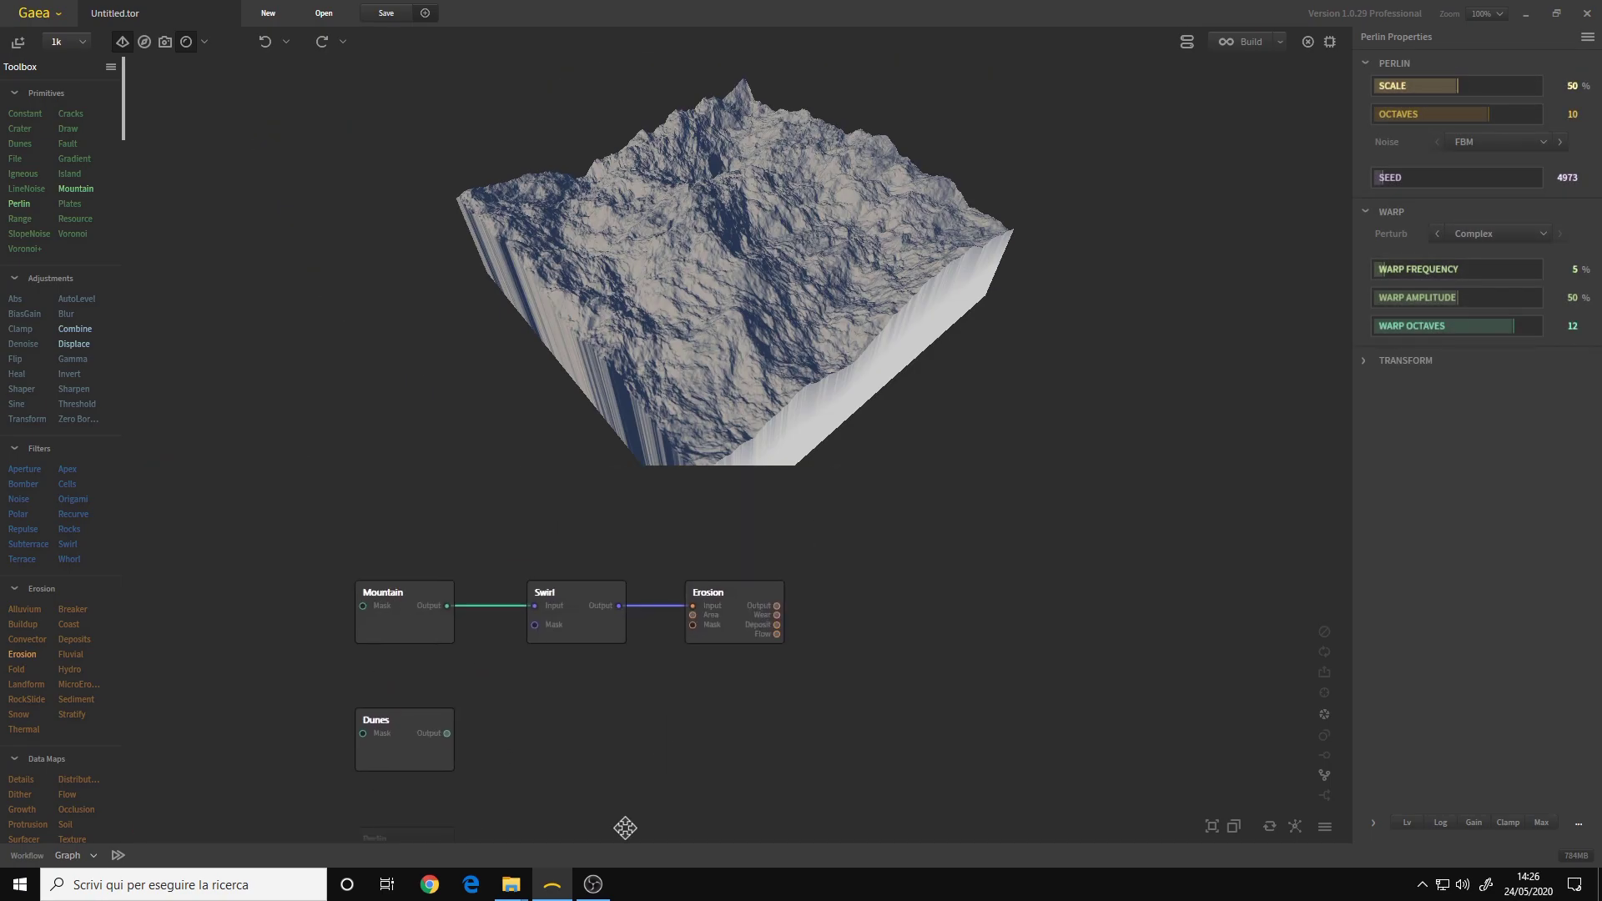
drag(626, 830, 615, 830)
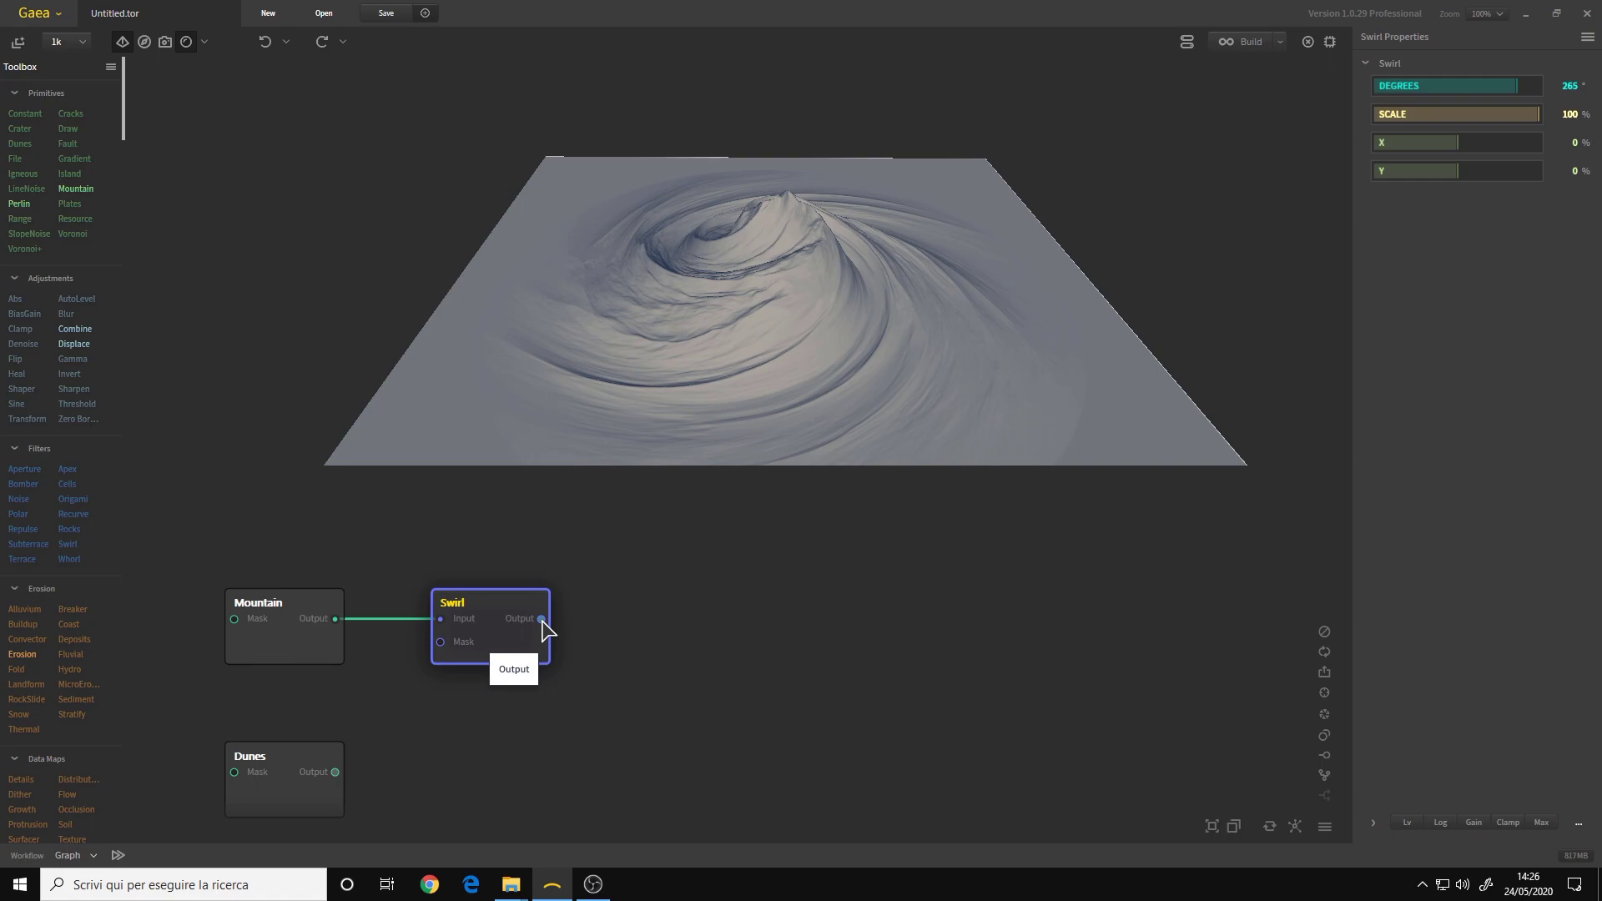
Pull a connection from the Swirl's Output into empty graph space, and create an Erosion node from the Eroders category there.
drag(541, 619, 712, 610)
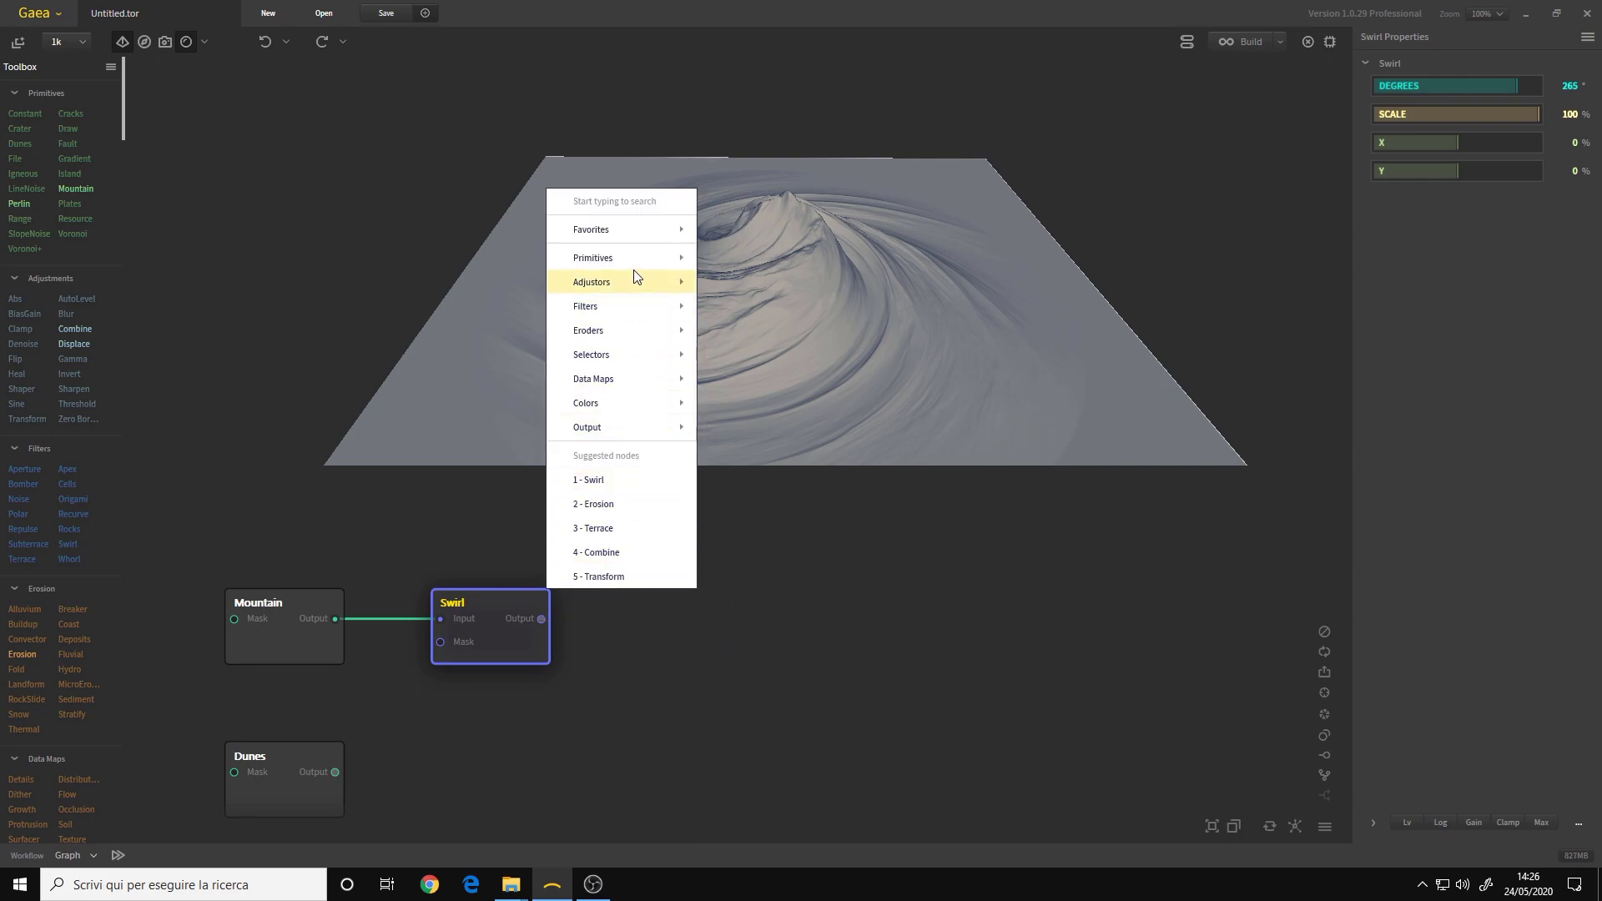
mouse_move(630, 258)
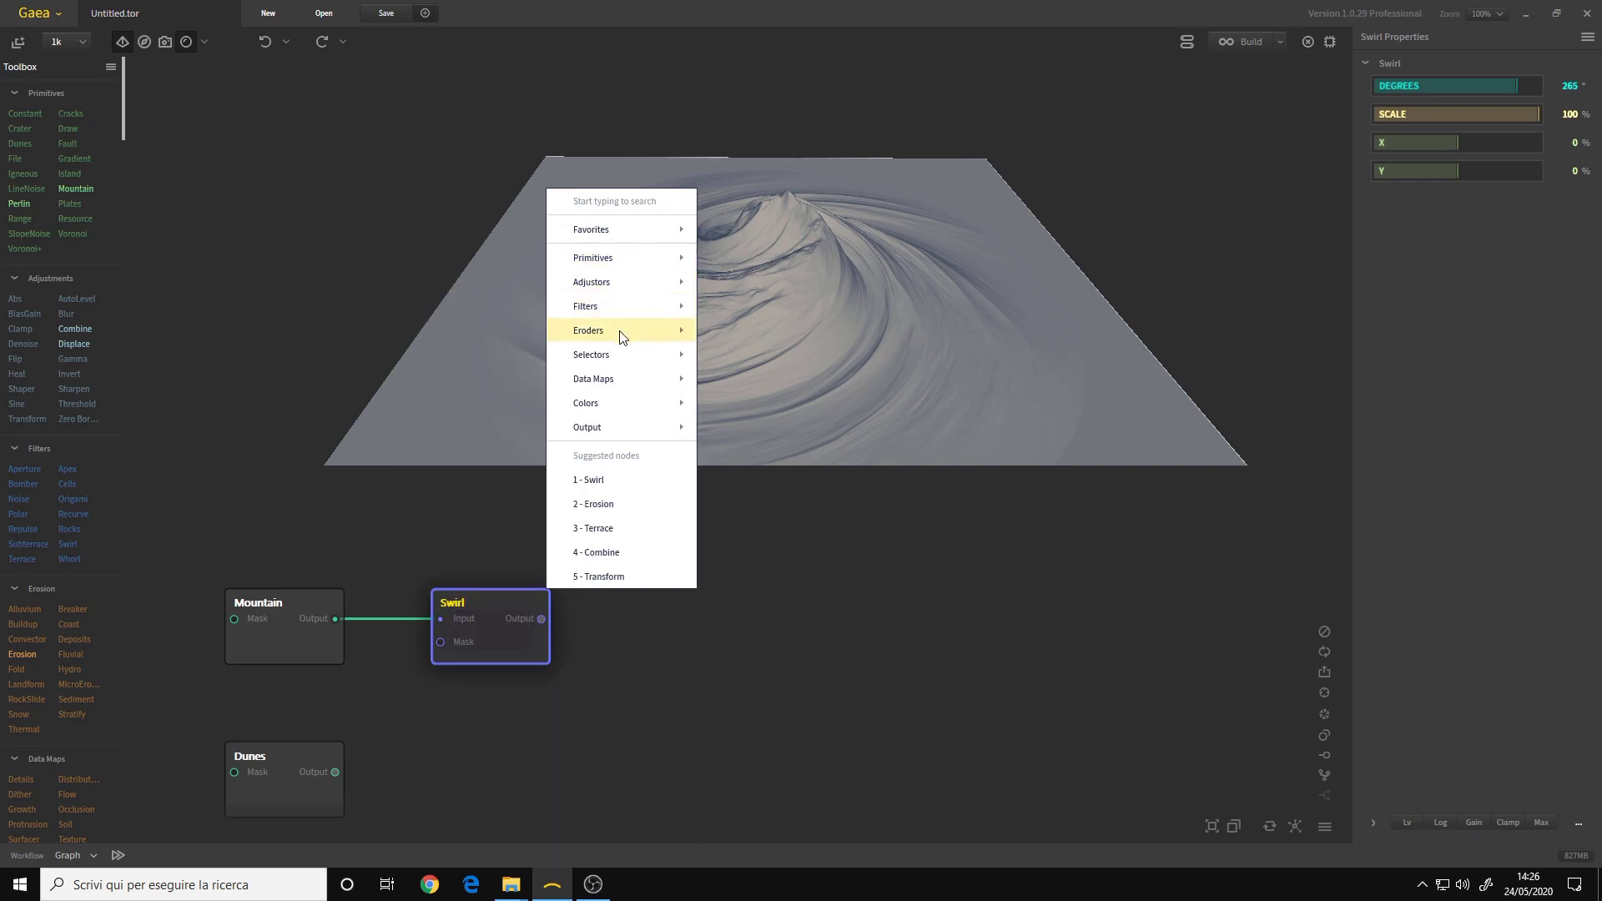
mouse_move(620, 336)
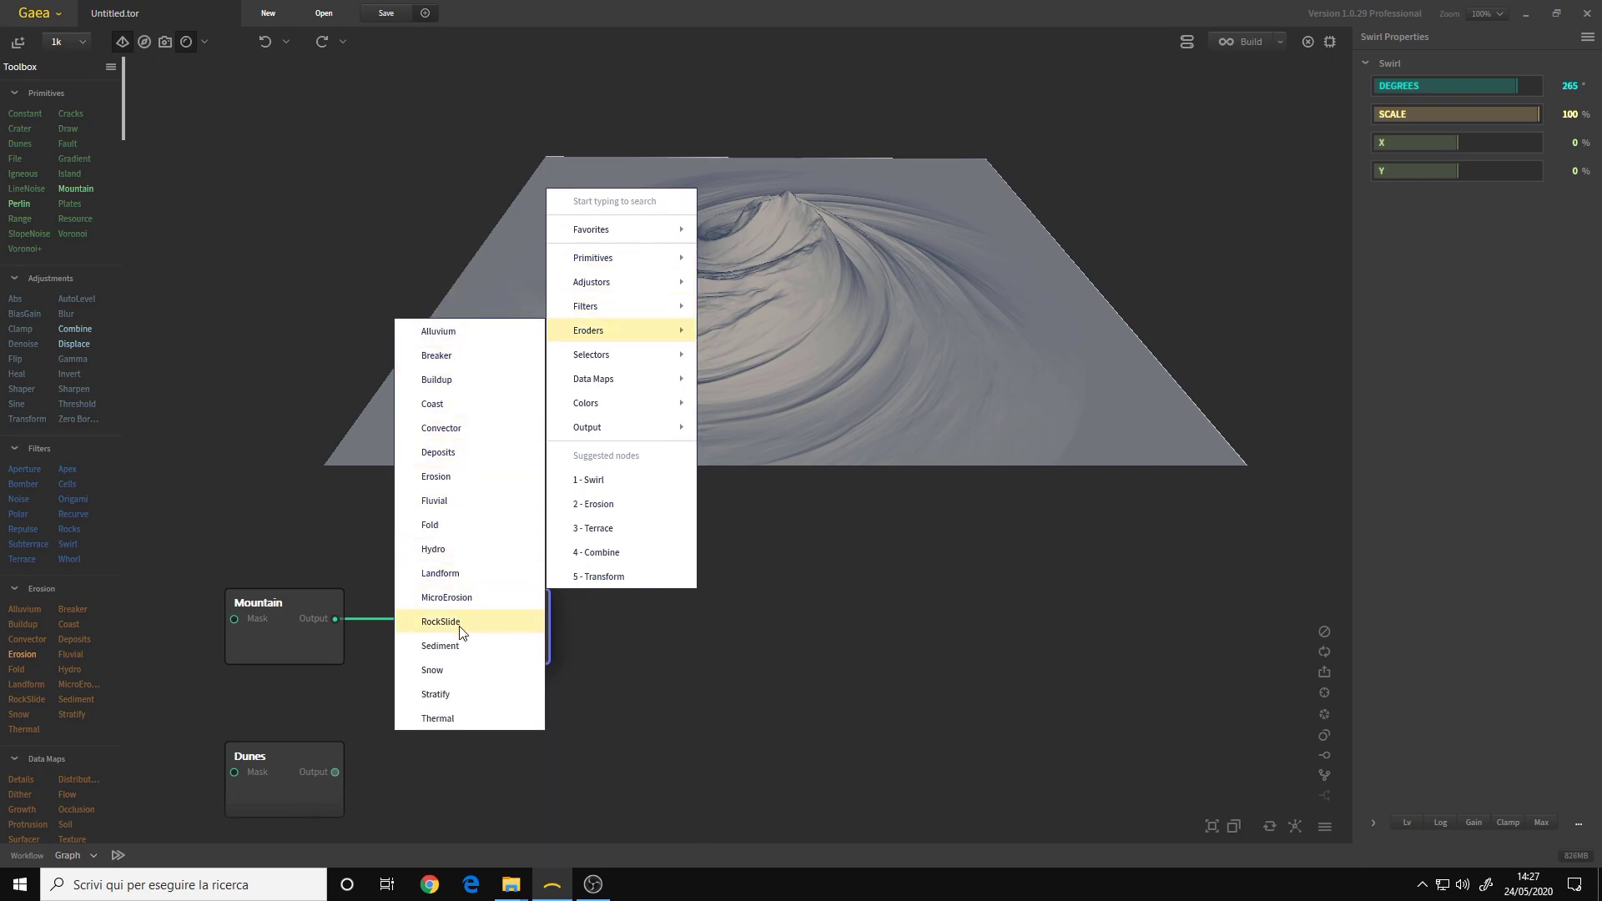
click(443, 476)
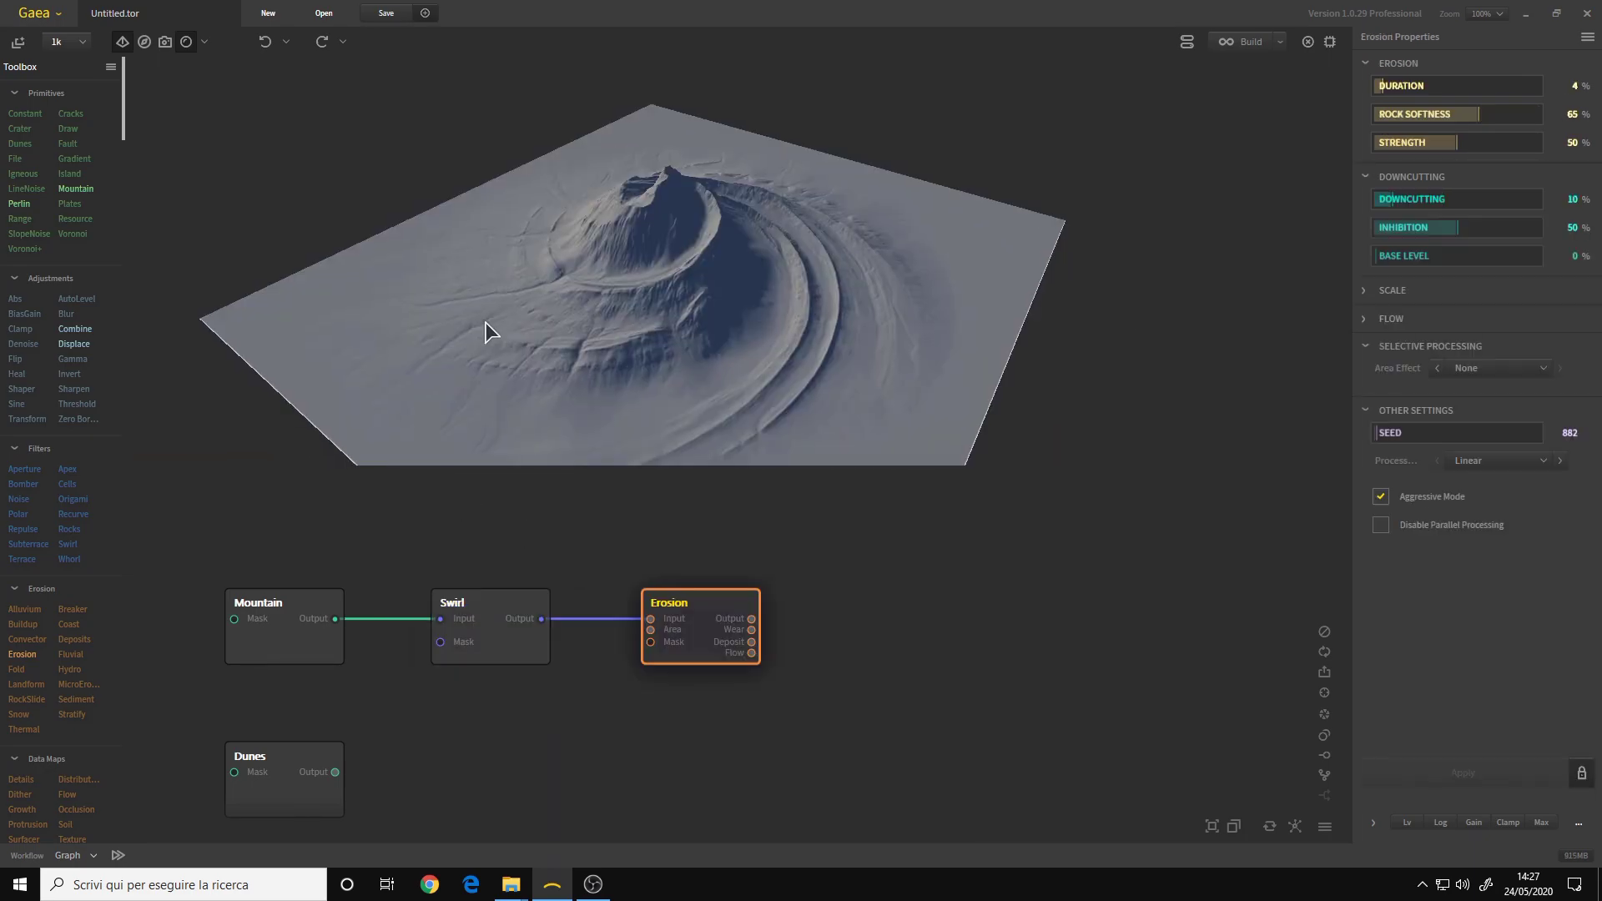
drag(669, 250, 618, 667)
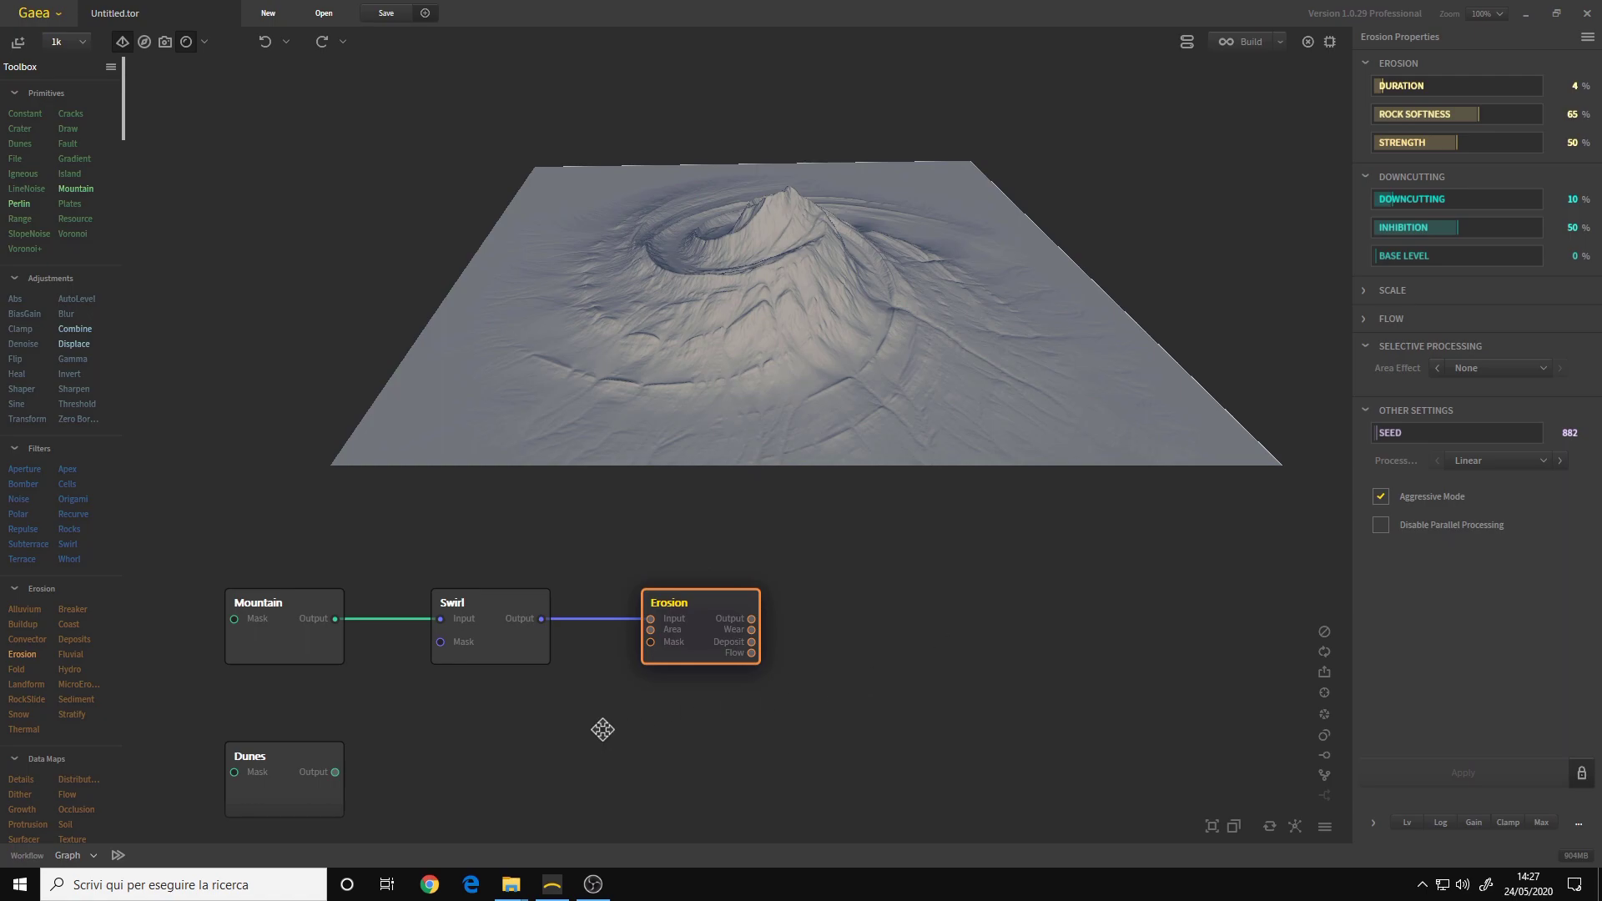
scroll(634, 738, down, 2)
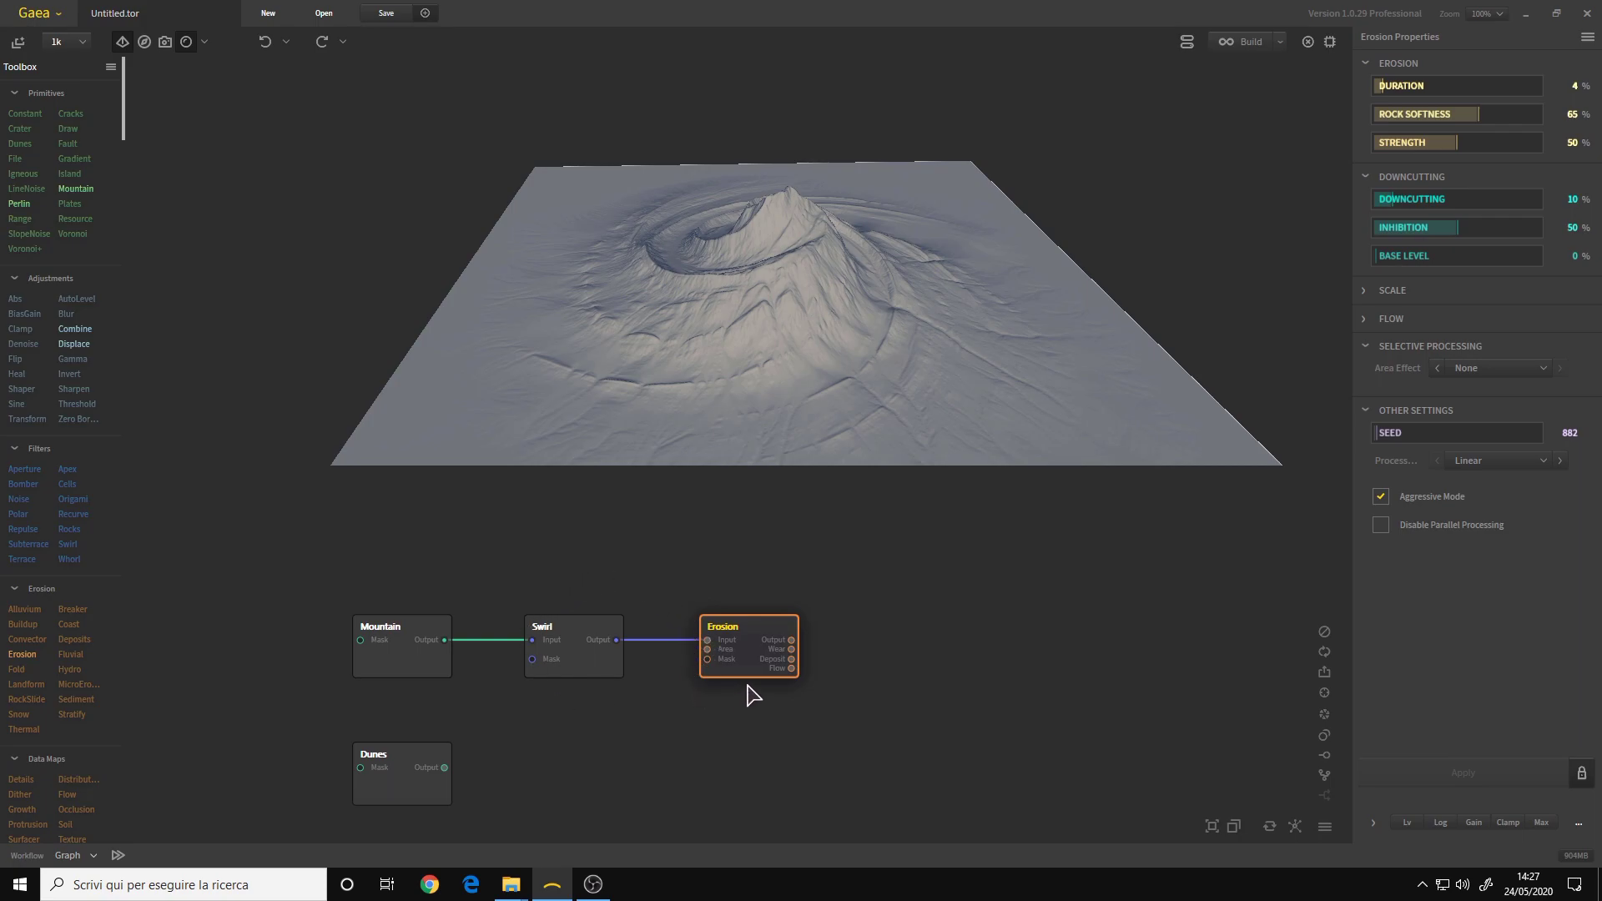
mouse_move(749, 377)
mouse_down()
mouse_move(919, 397)
mouse_move(723, 383)
mouse_up()
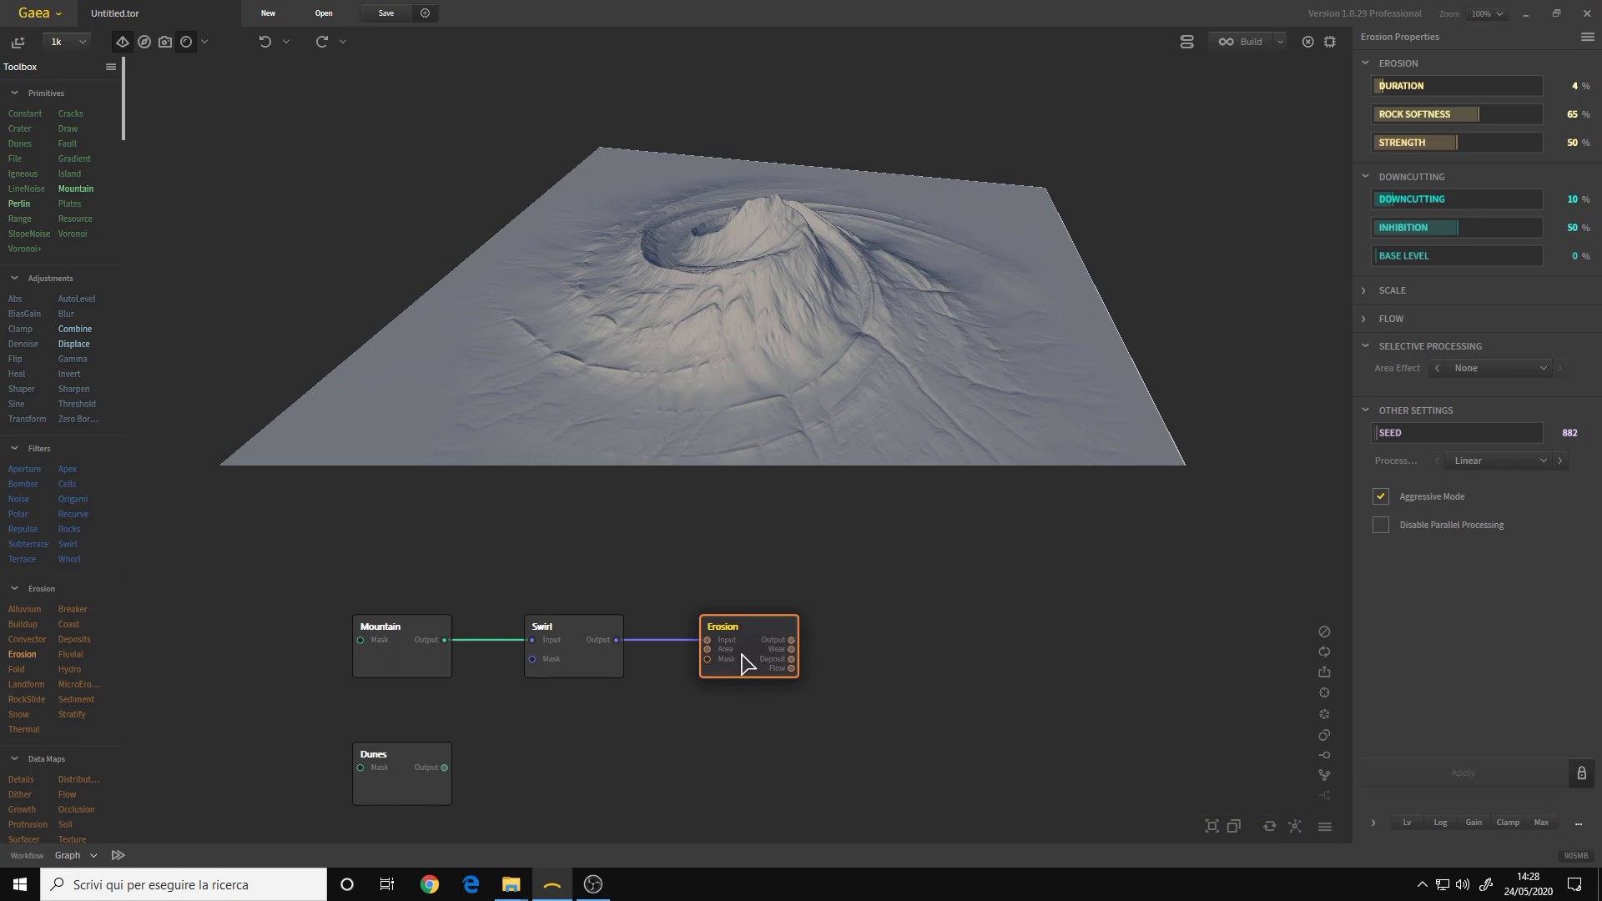
Preview the Swirl node and mutate the terrain with only that node selected.
click(555, 656)
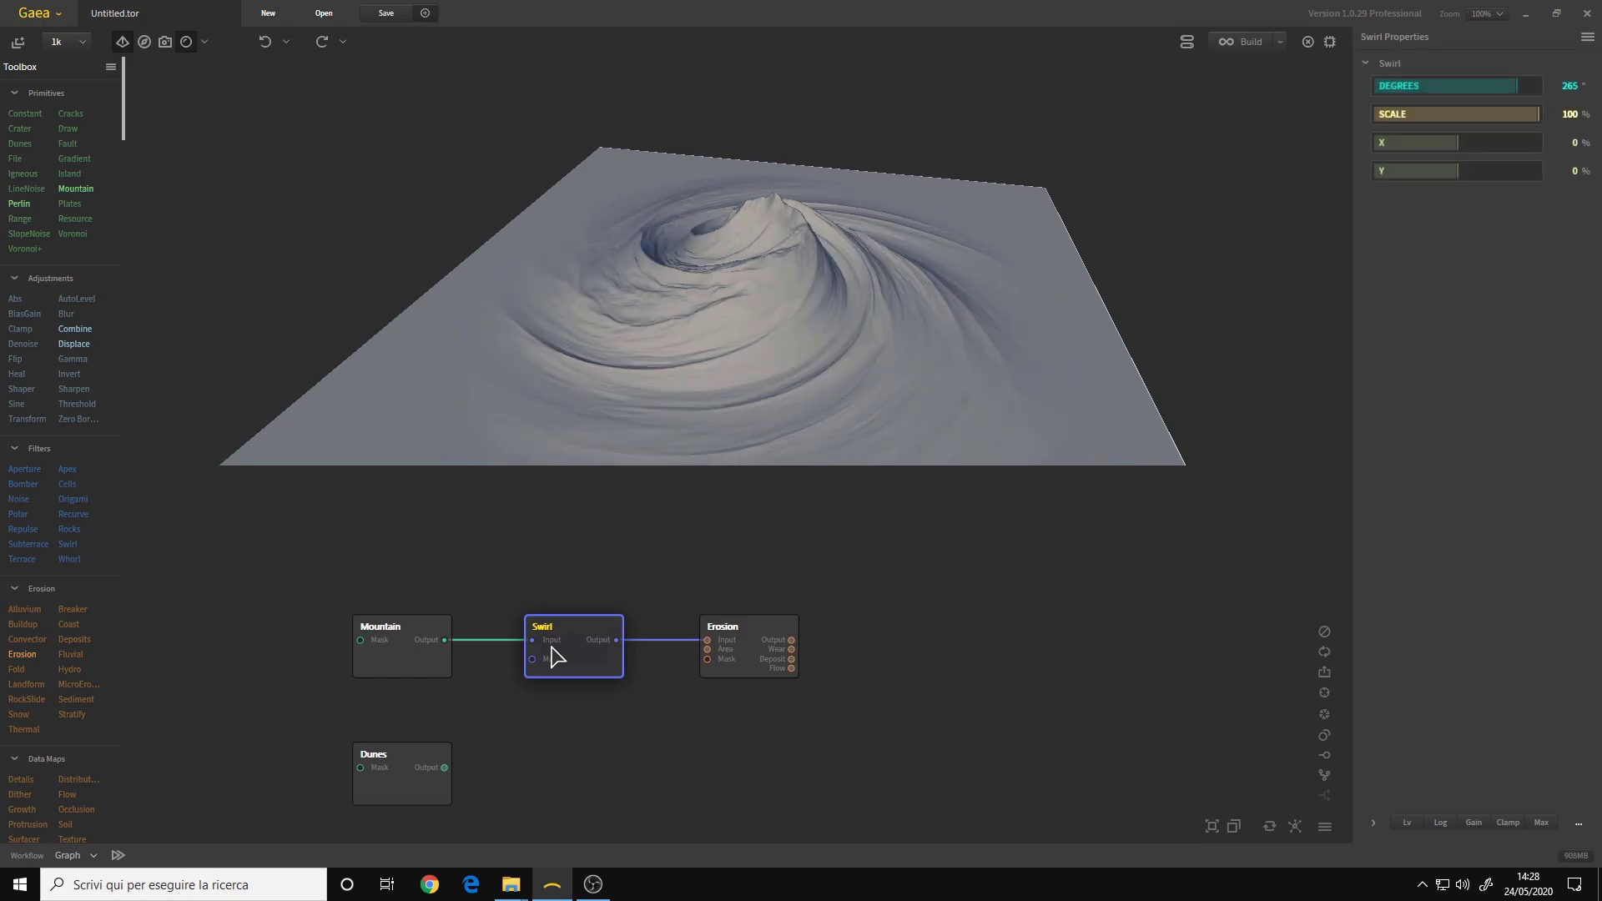
drag(740, 329, 851, 349)
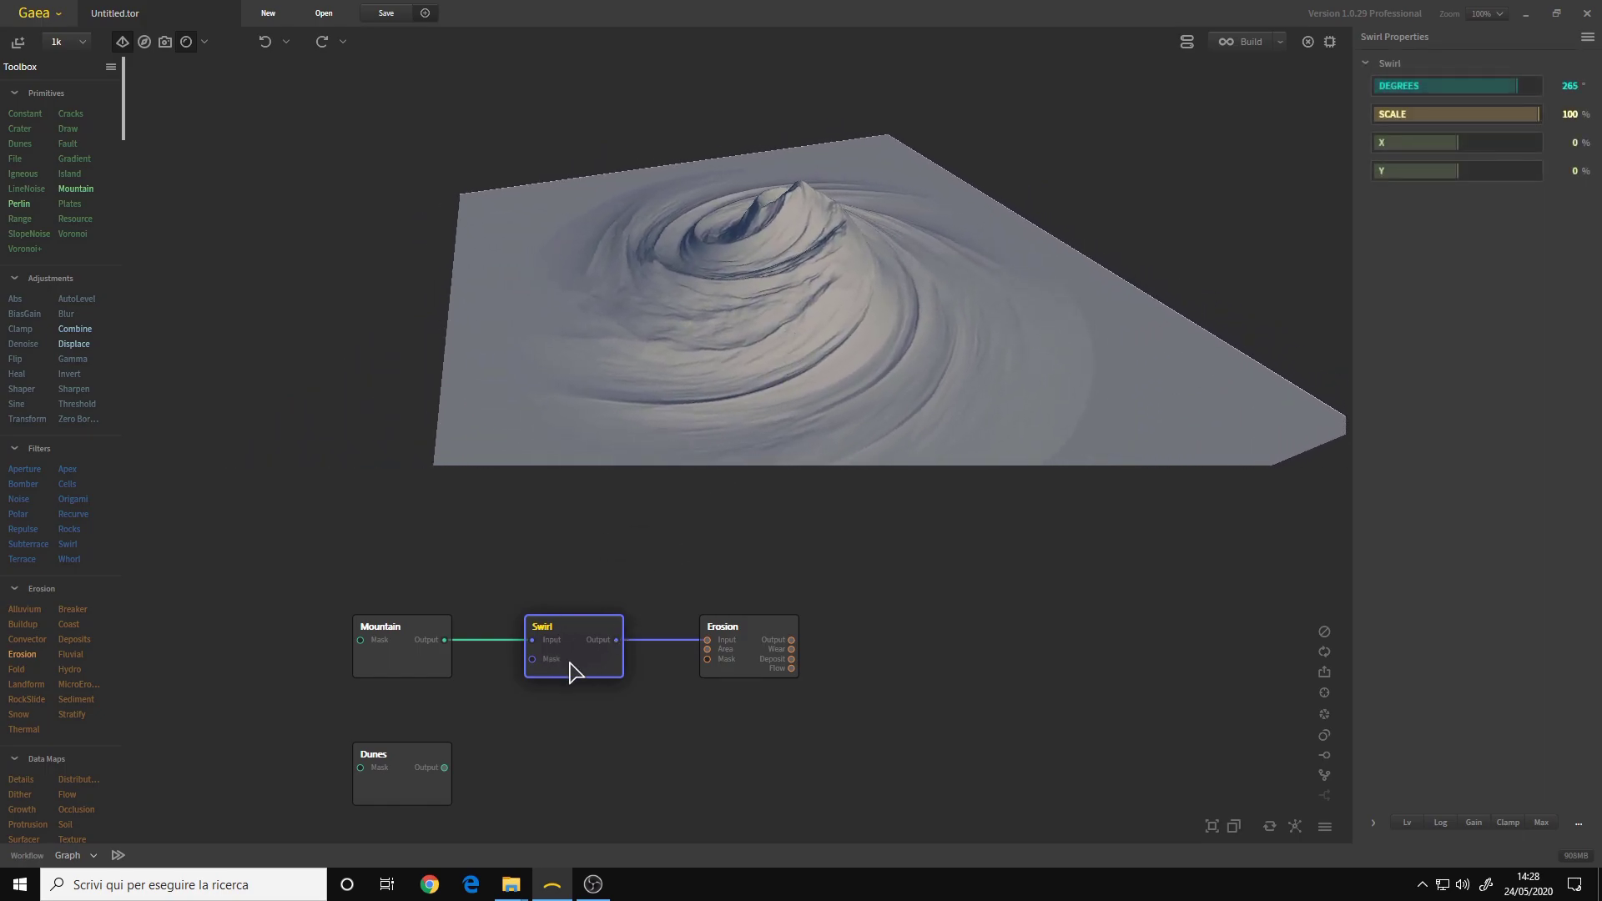
click(1294, 826)
click(847, 459)
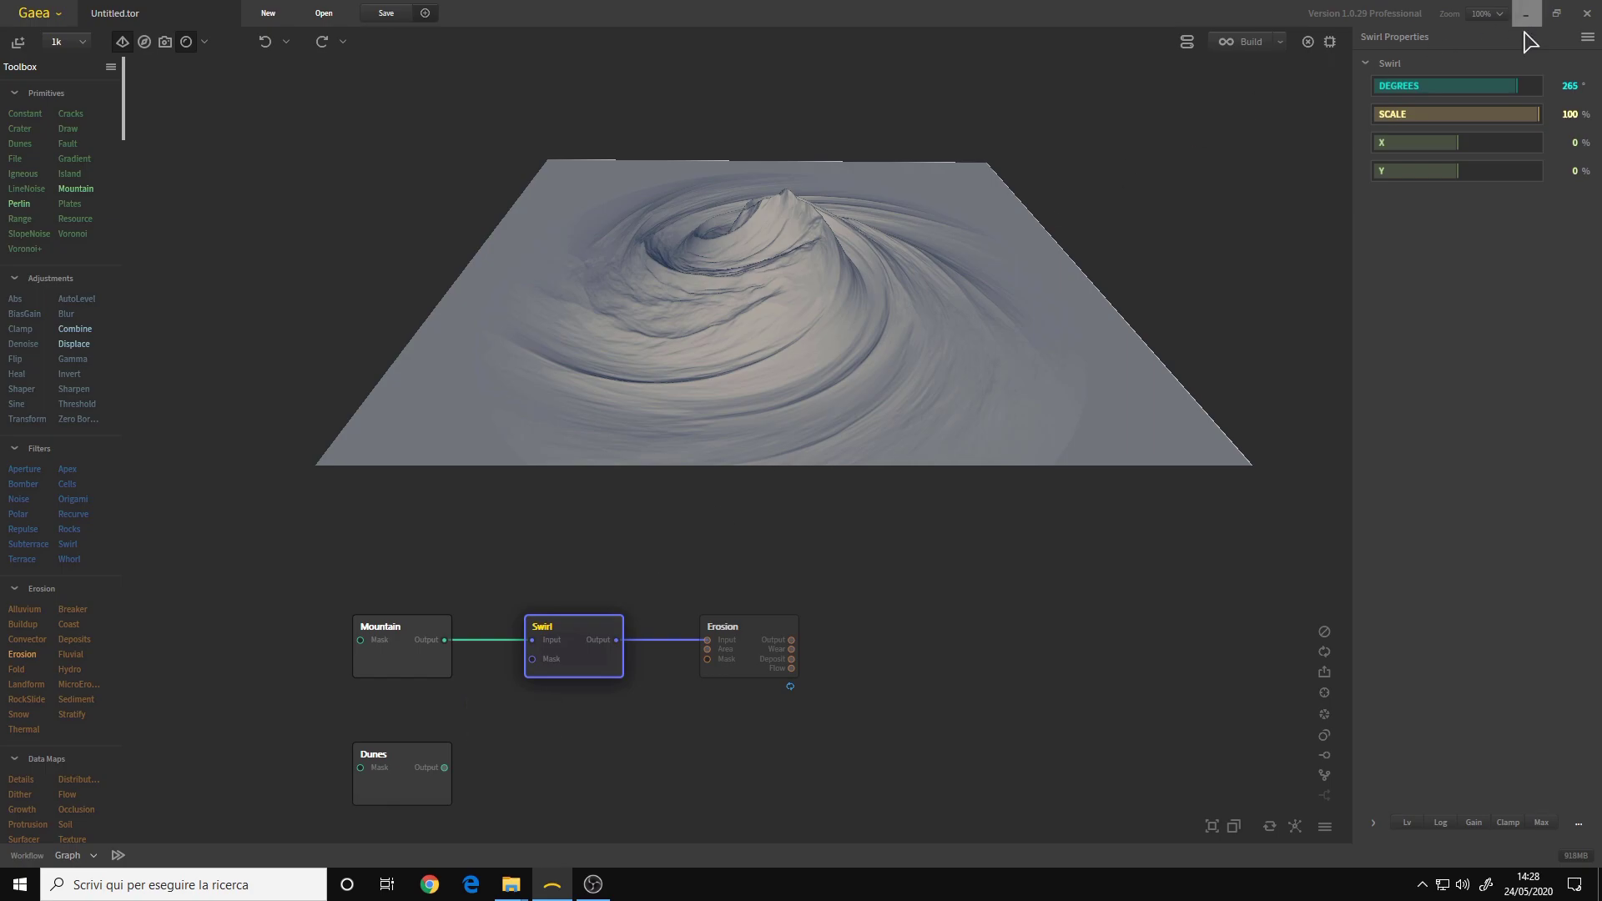
Select the Mountain node and mutate the terrain to randomize that node's seed.
click(417, 663)
drag(770, 293, 1000, 441)
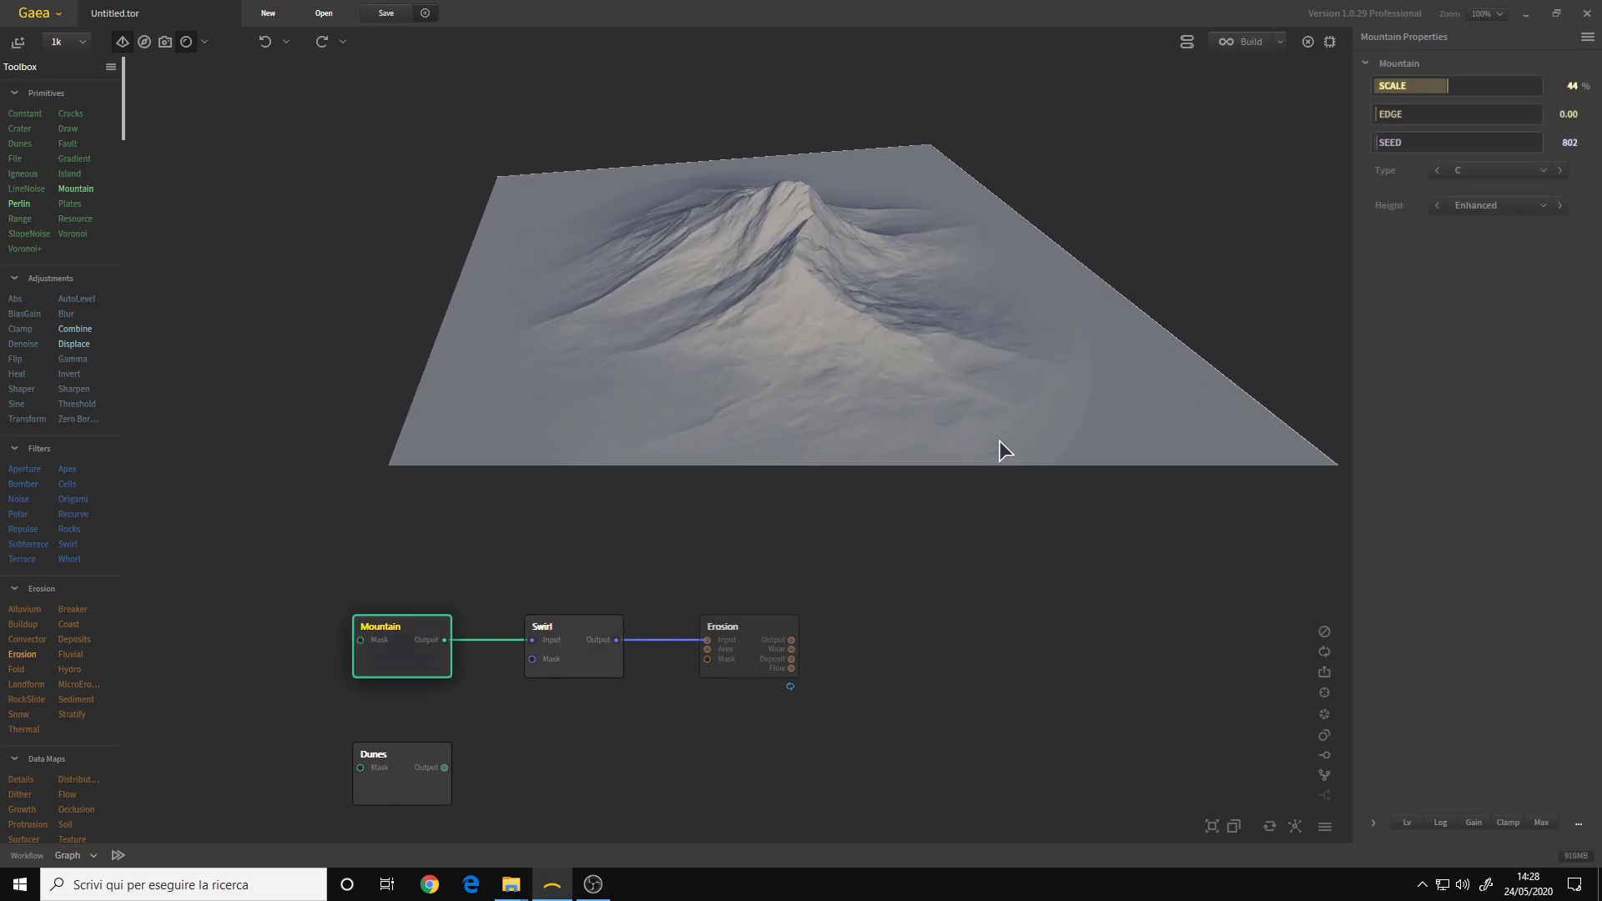
click(1294, 827)
click(850, 459)
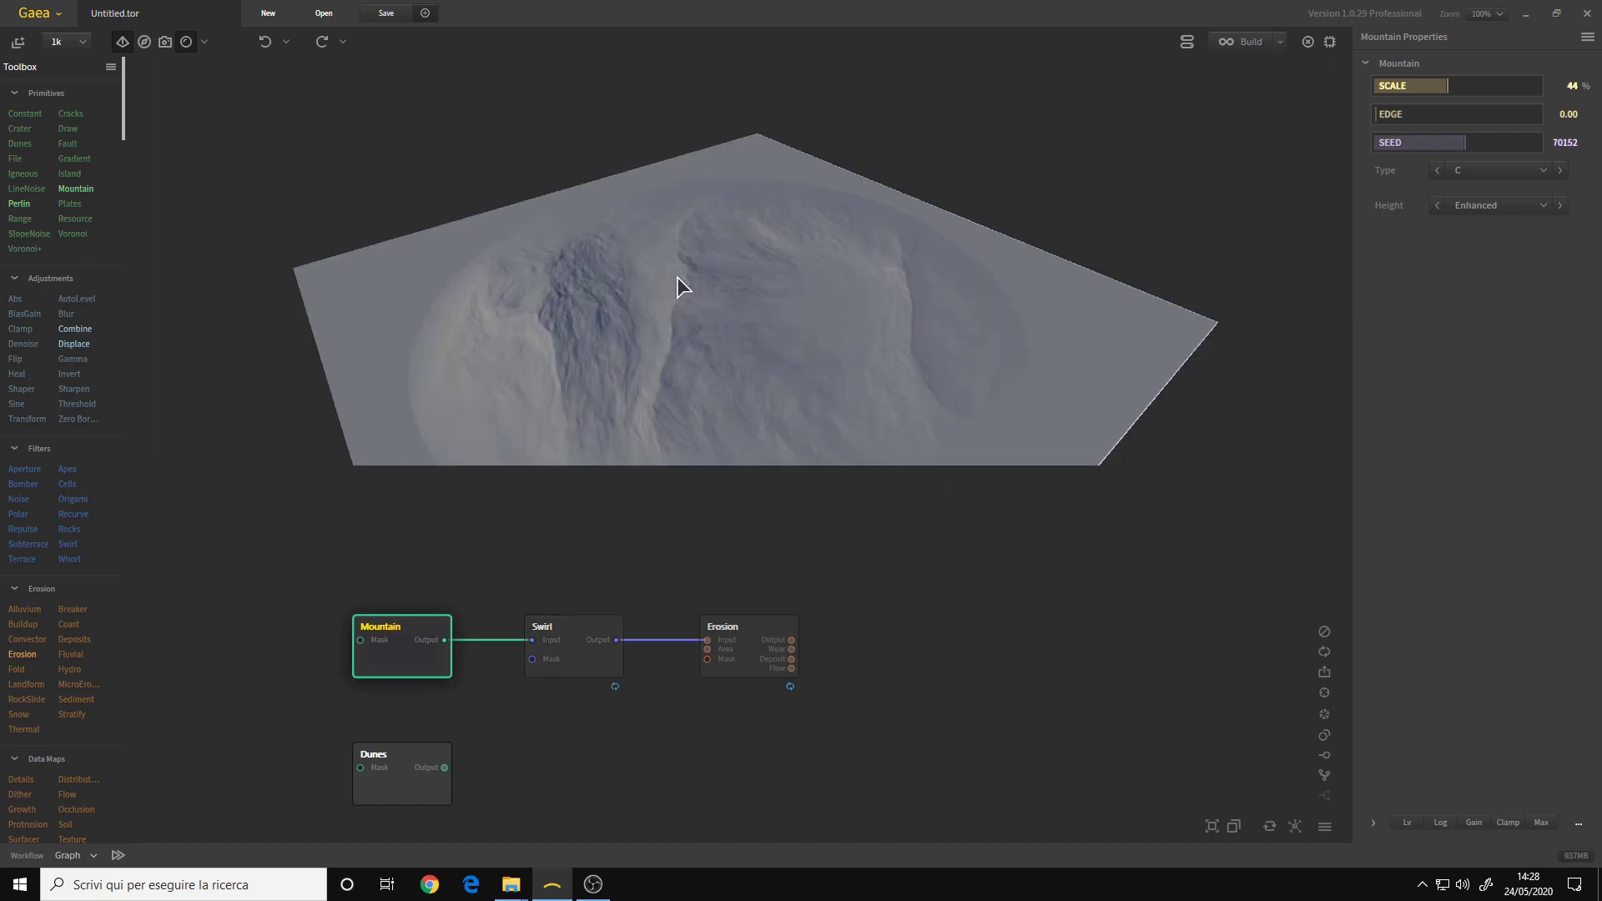
drag(748, 380, 805, 467)
Mutate the terrain with no node selected to randomize every node's seed, and preview the Swirl and Erosion results.
click(796, 741)
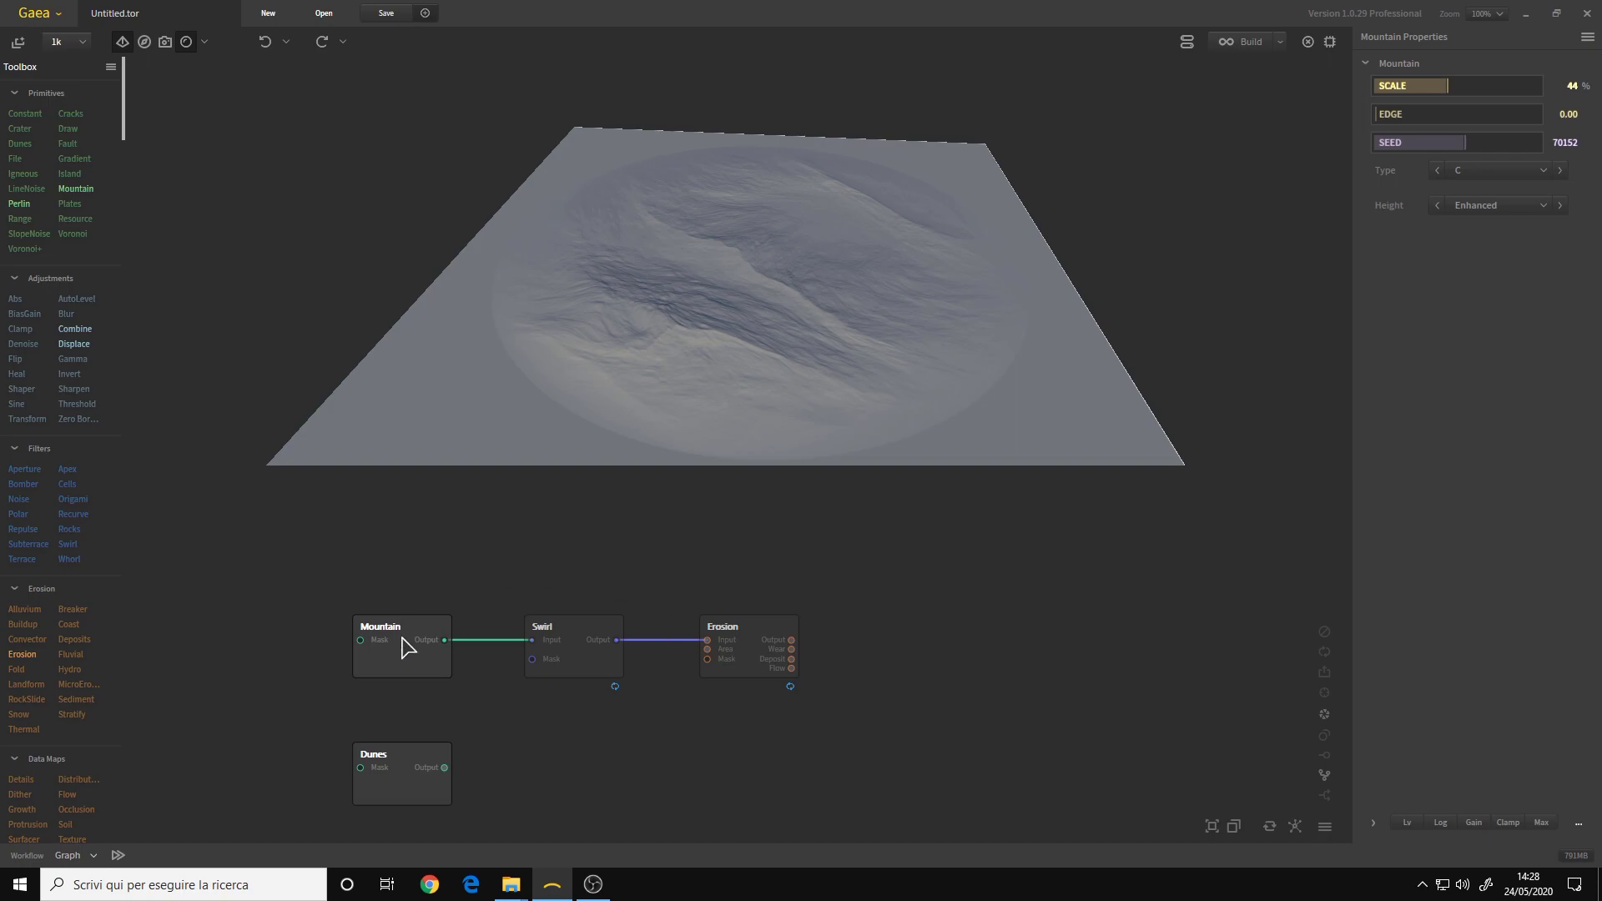
click(1295, 830)
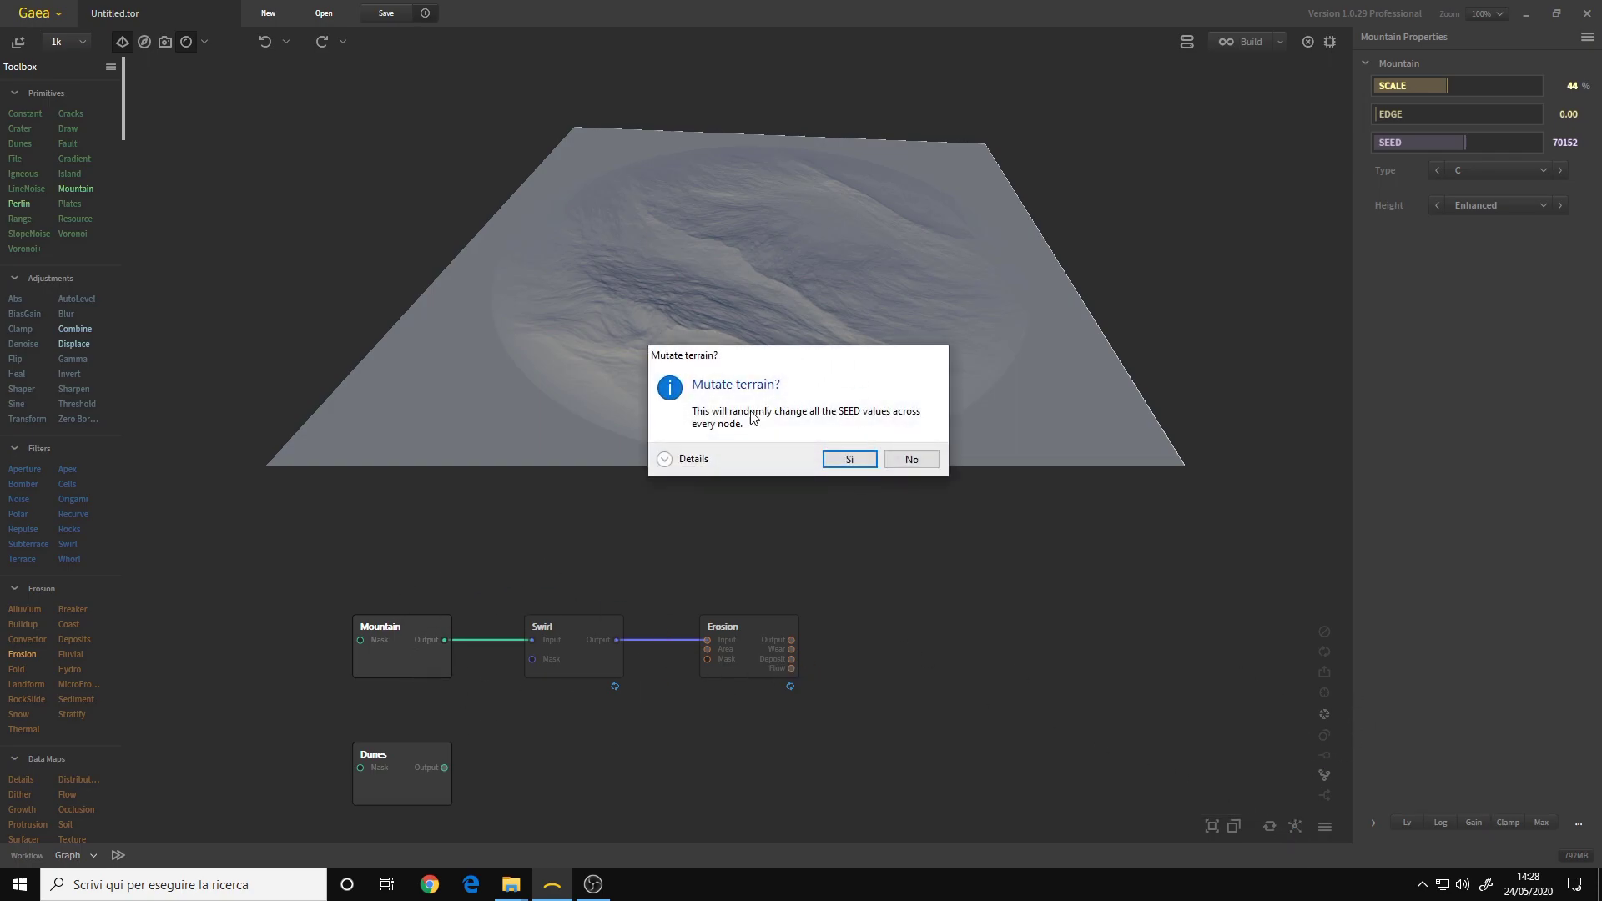
click(850, 460)
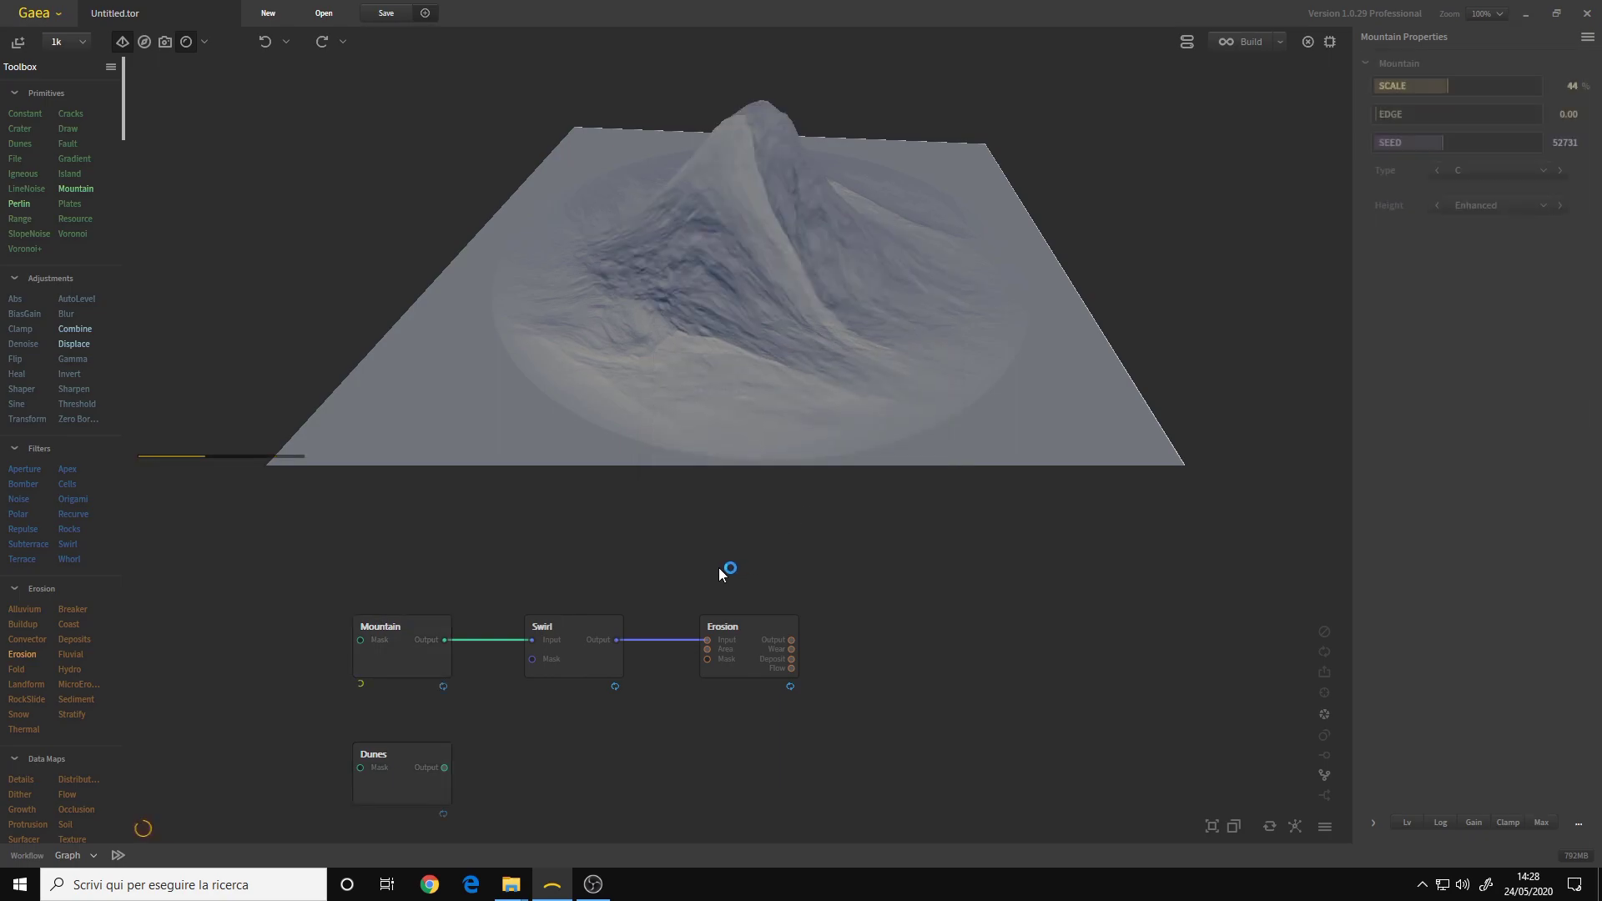
drag(656, 309, 843, 293)
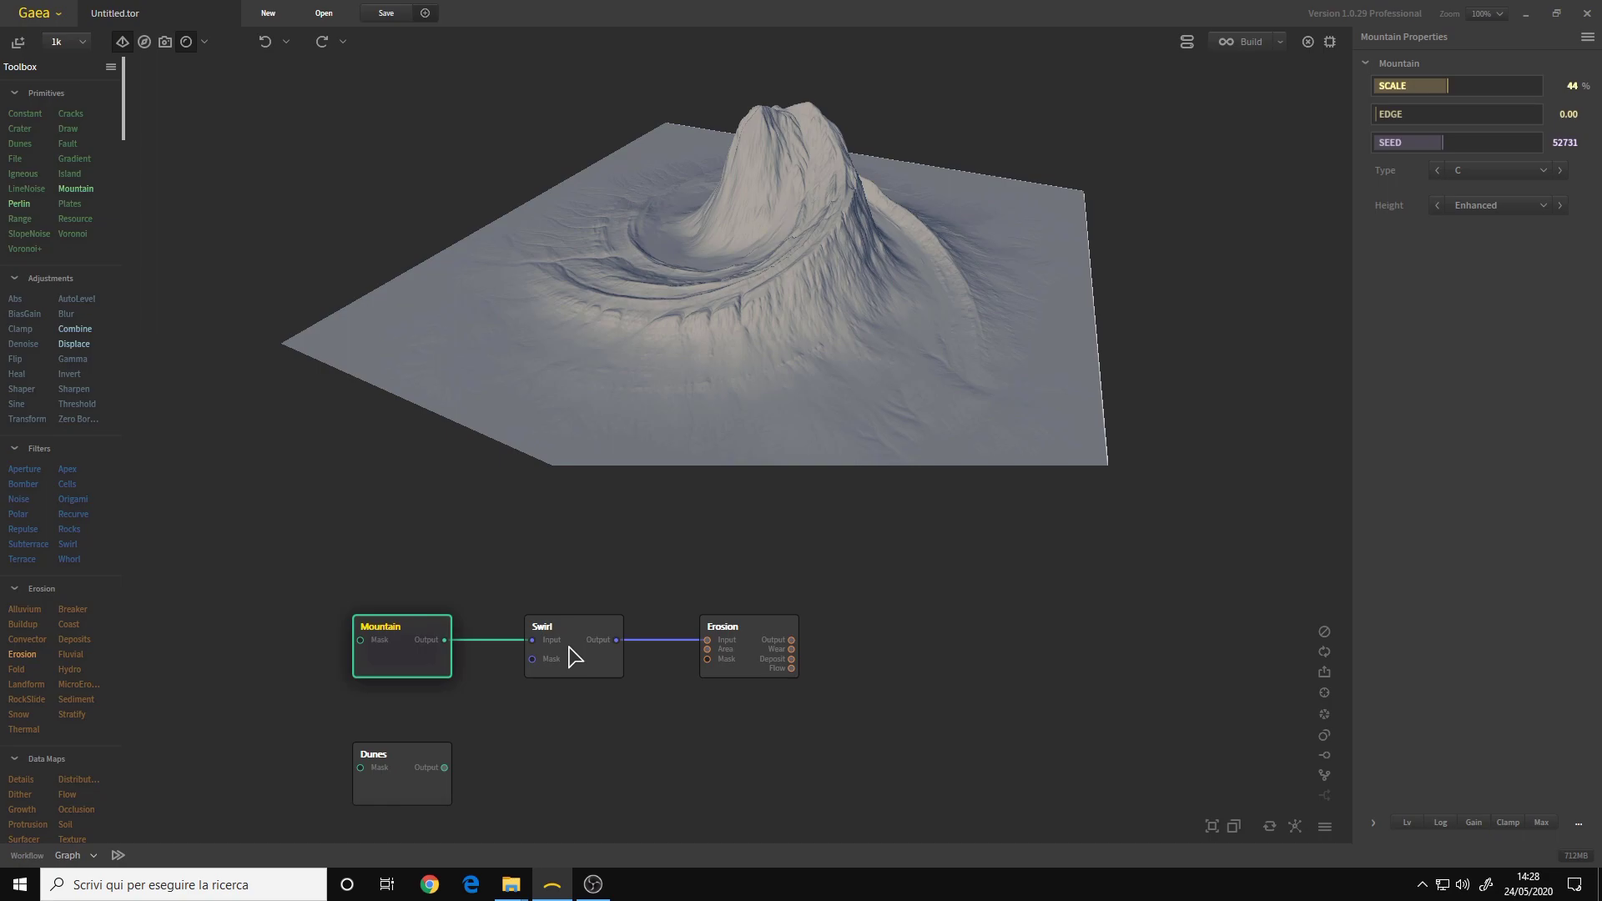
click(574, 656)
click(759, 663)
drag(951, 215, 845, 309)
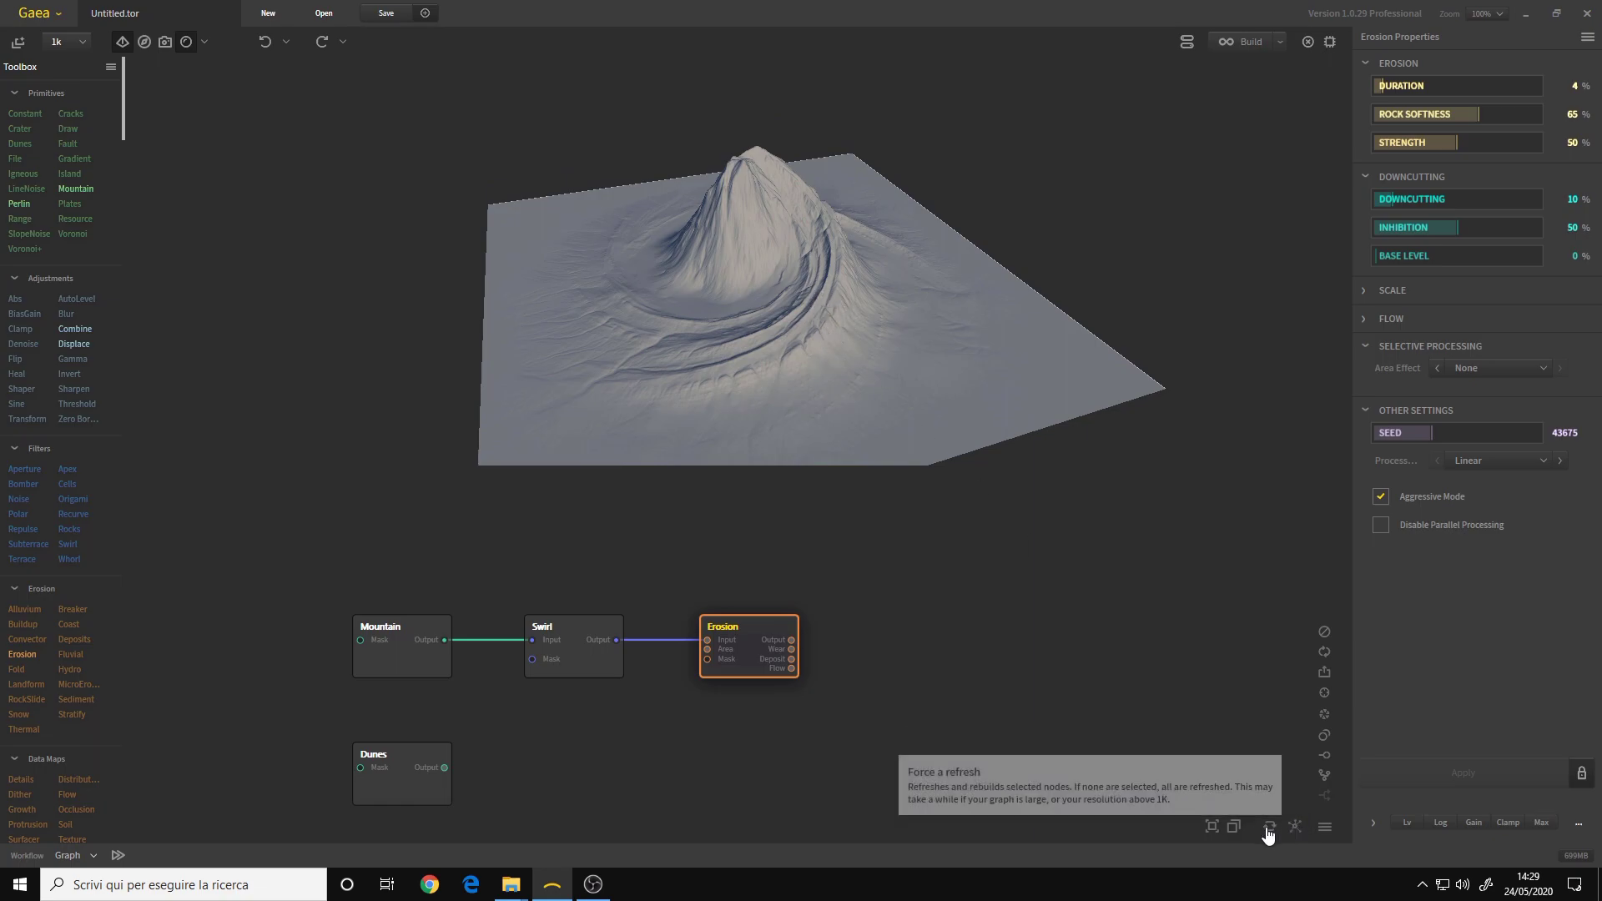
Move the Swirl and Erosion nodes farther from the Mountain to leave a wide gap, and preview the Mountain node.
middle_drag(846, 627, 630, 608)
click(444, 625)
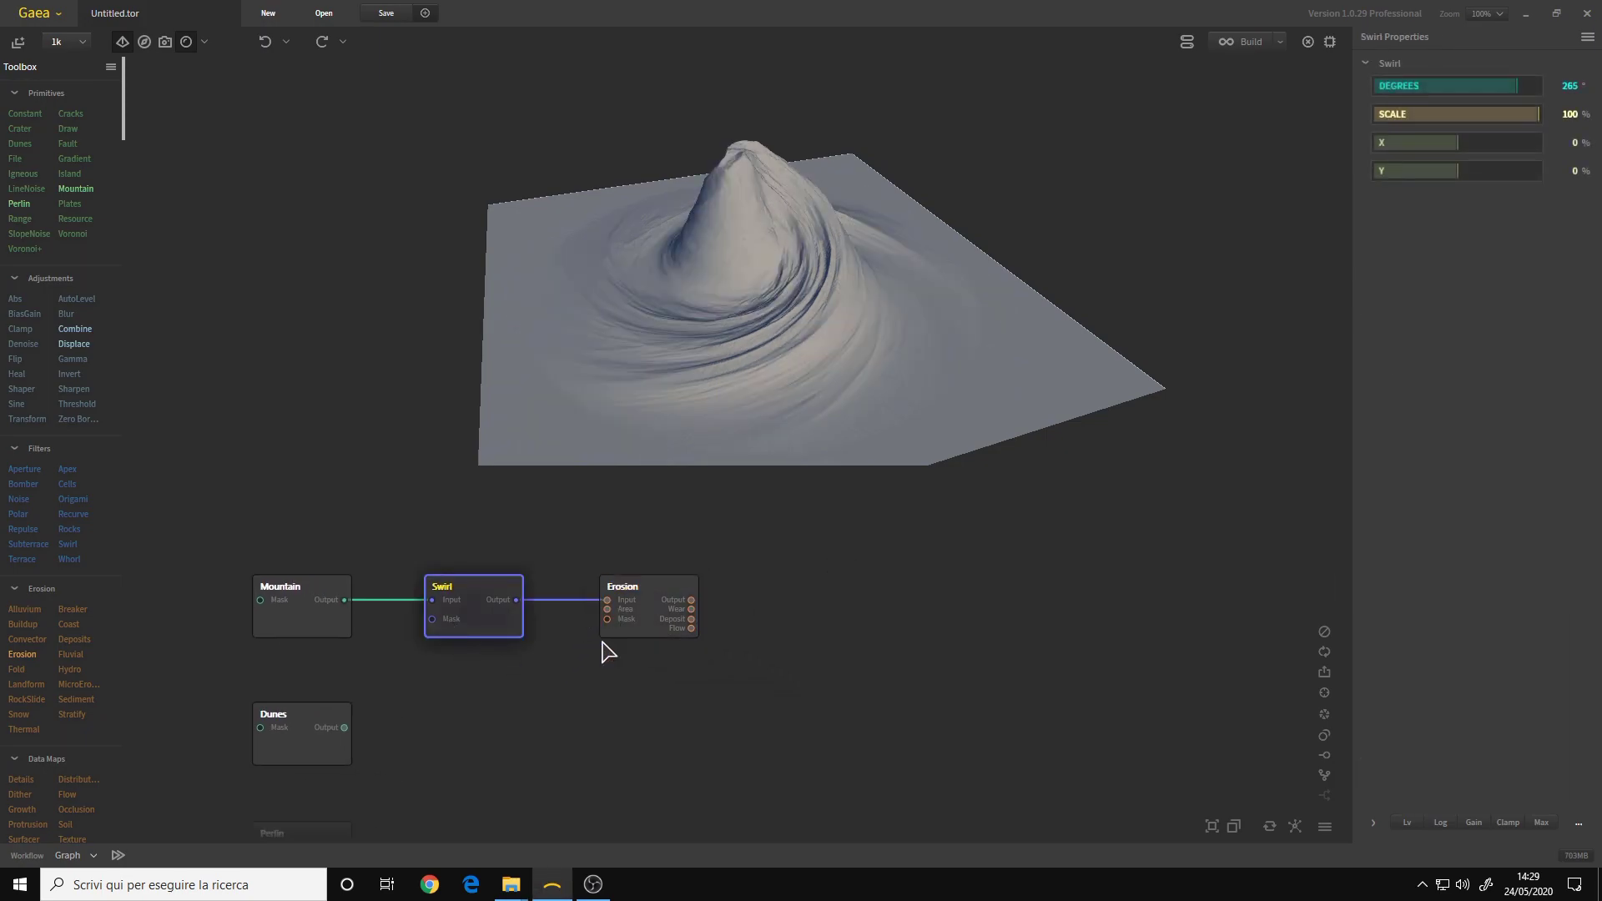
middle_drag(715, 674, 788, 702)
drag(707, 641, 865, 644)
drag(561, 646, 715, 648)
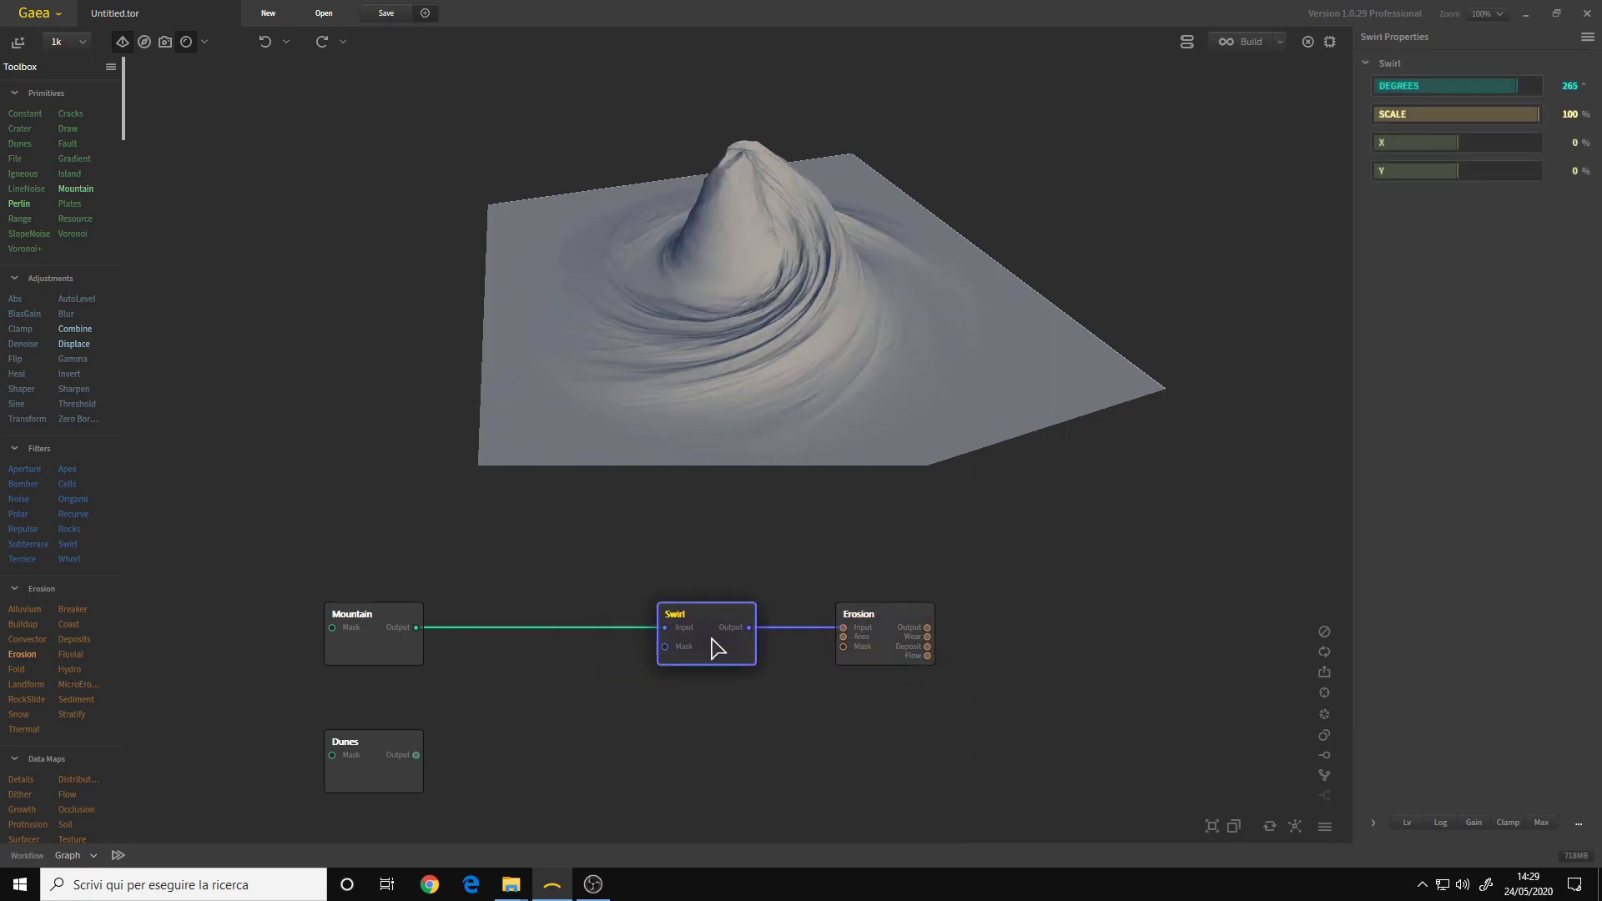
click(353, 645)
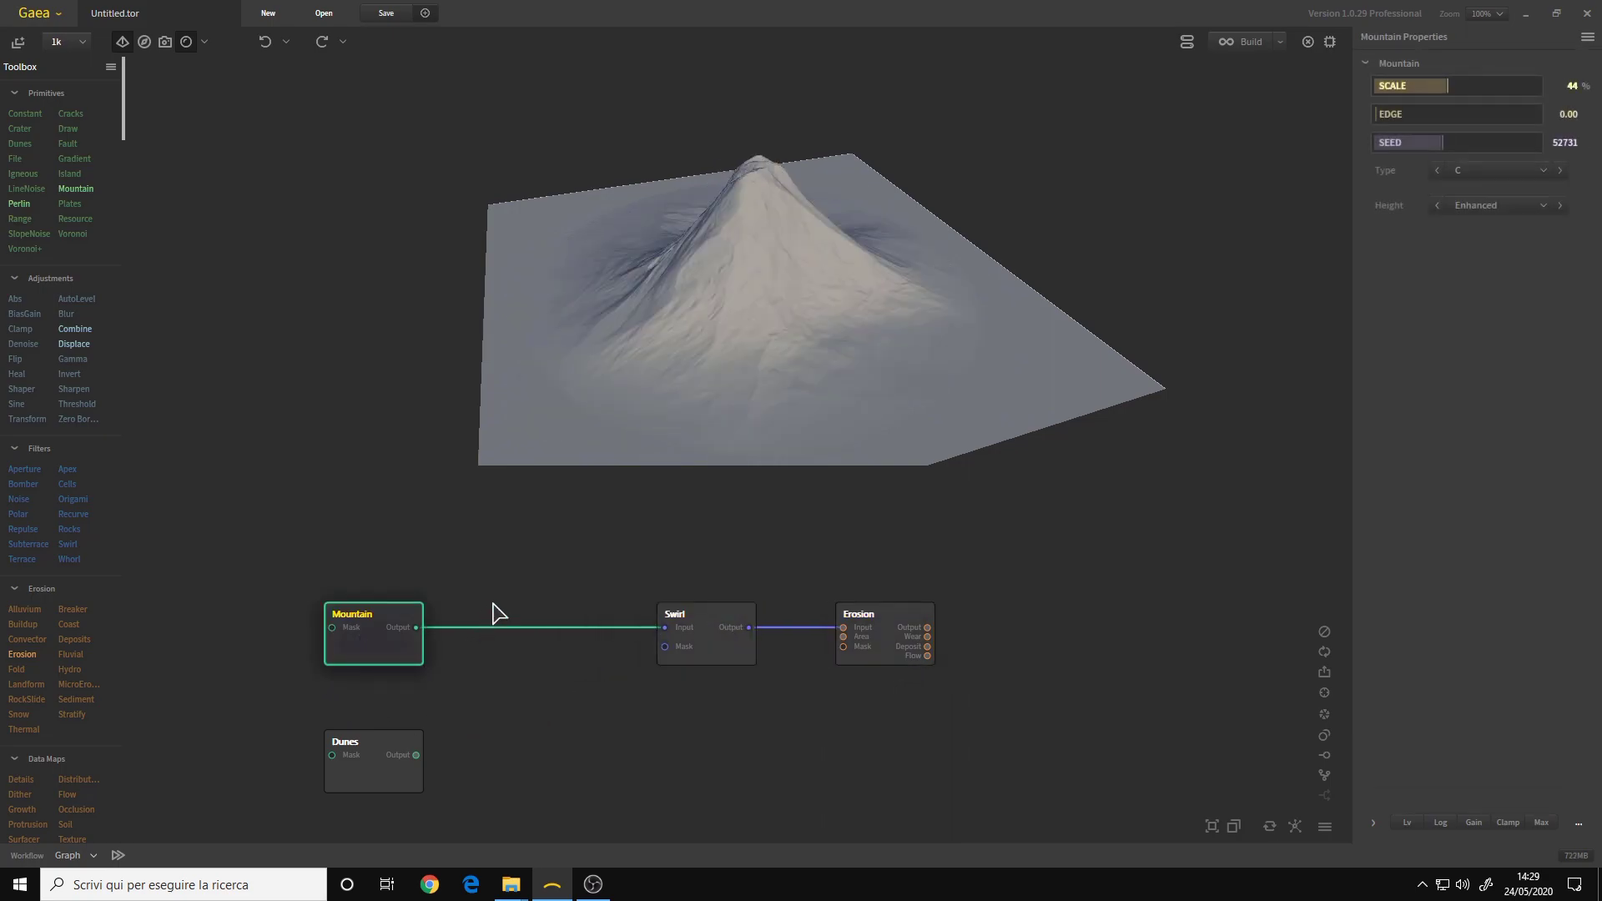
mouse_move(818, 260)
mouse_down()
mouse_move(622, 310)
mouse_move(754, 279)
mouse_move(841, 280)
mouse_up()
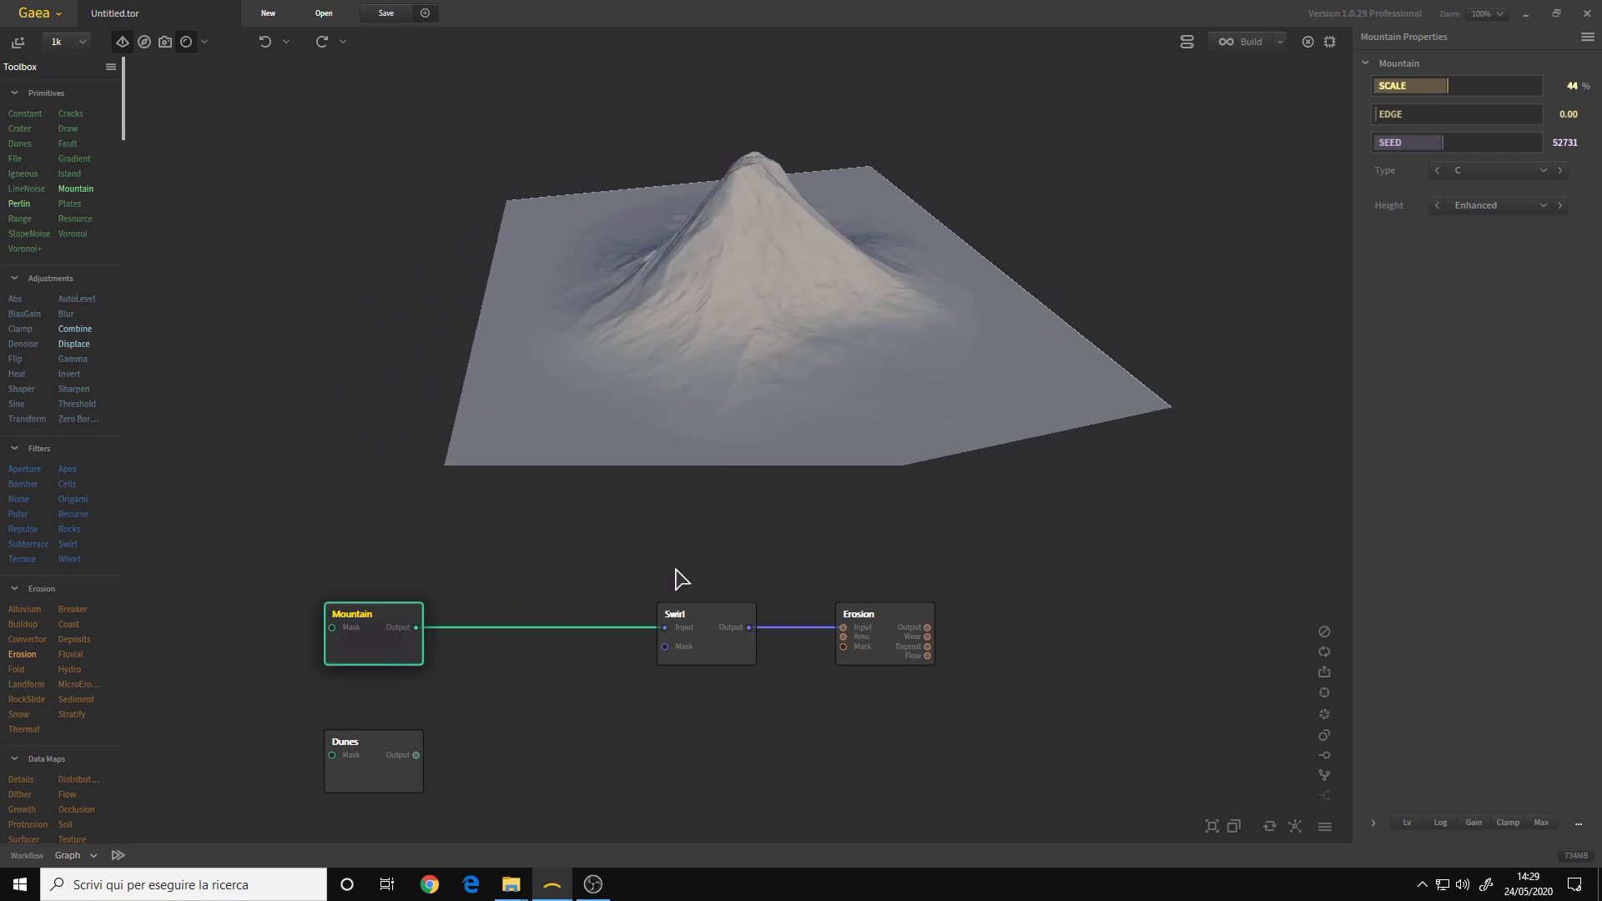
click(537, 726)
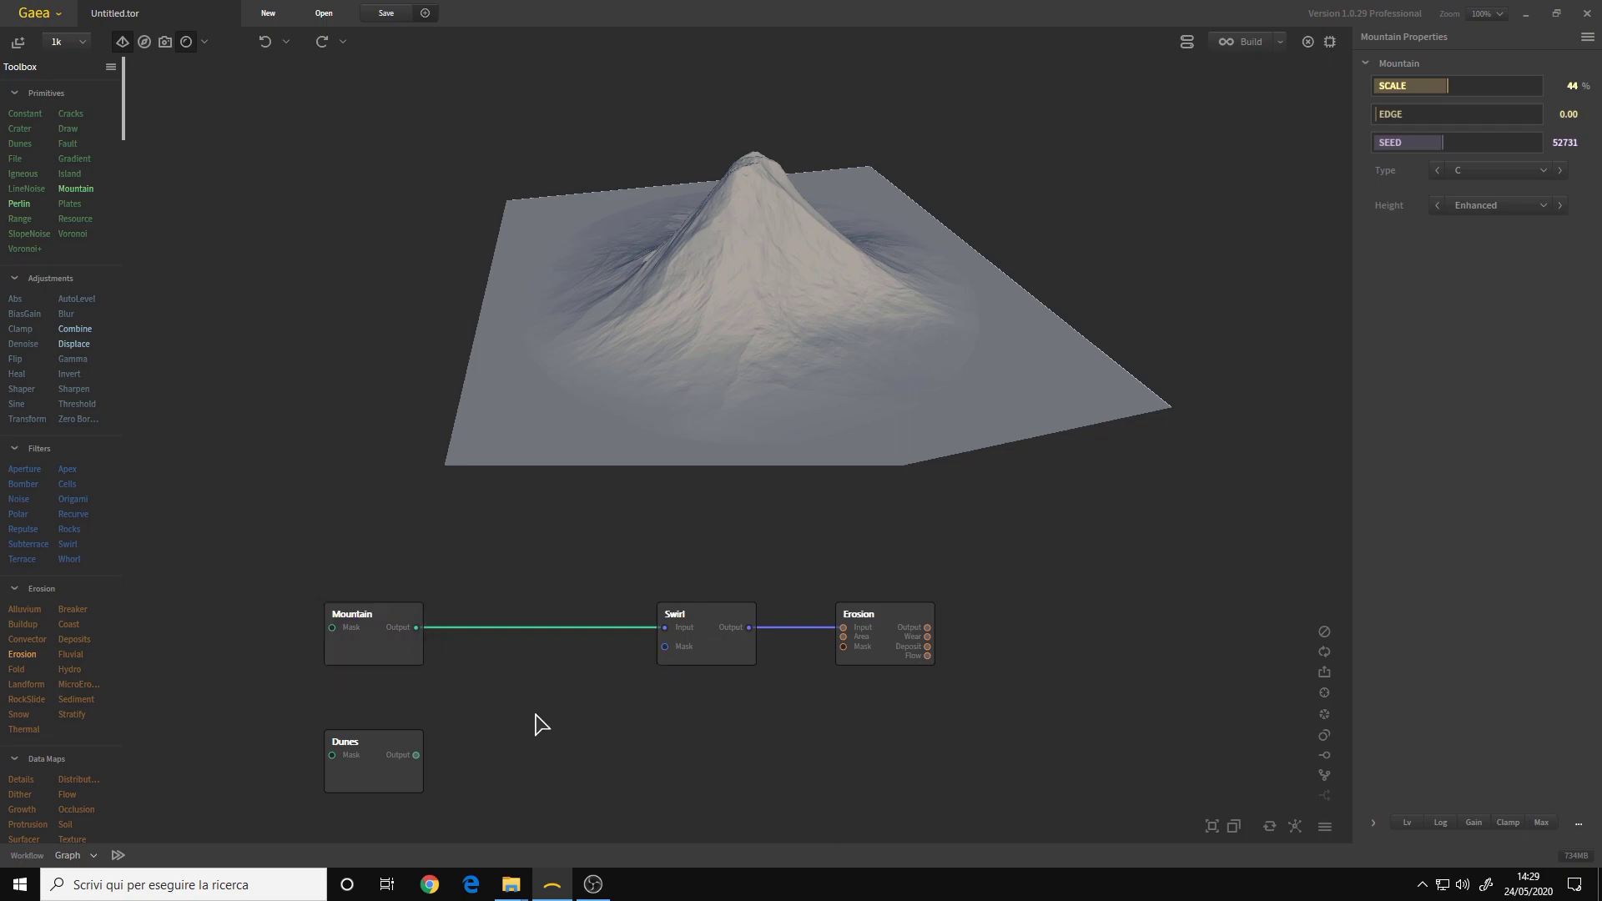
Delete the Dunes node below the Mountain and preview the Mountain node.
click(343, 774)
middle_drag(538, 761, 569, 689)
key(Delete)
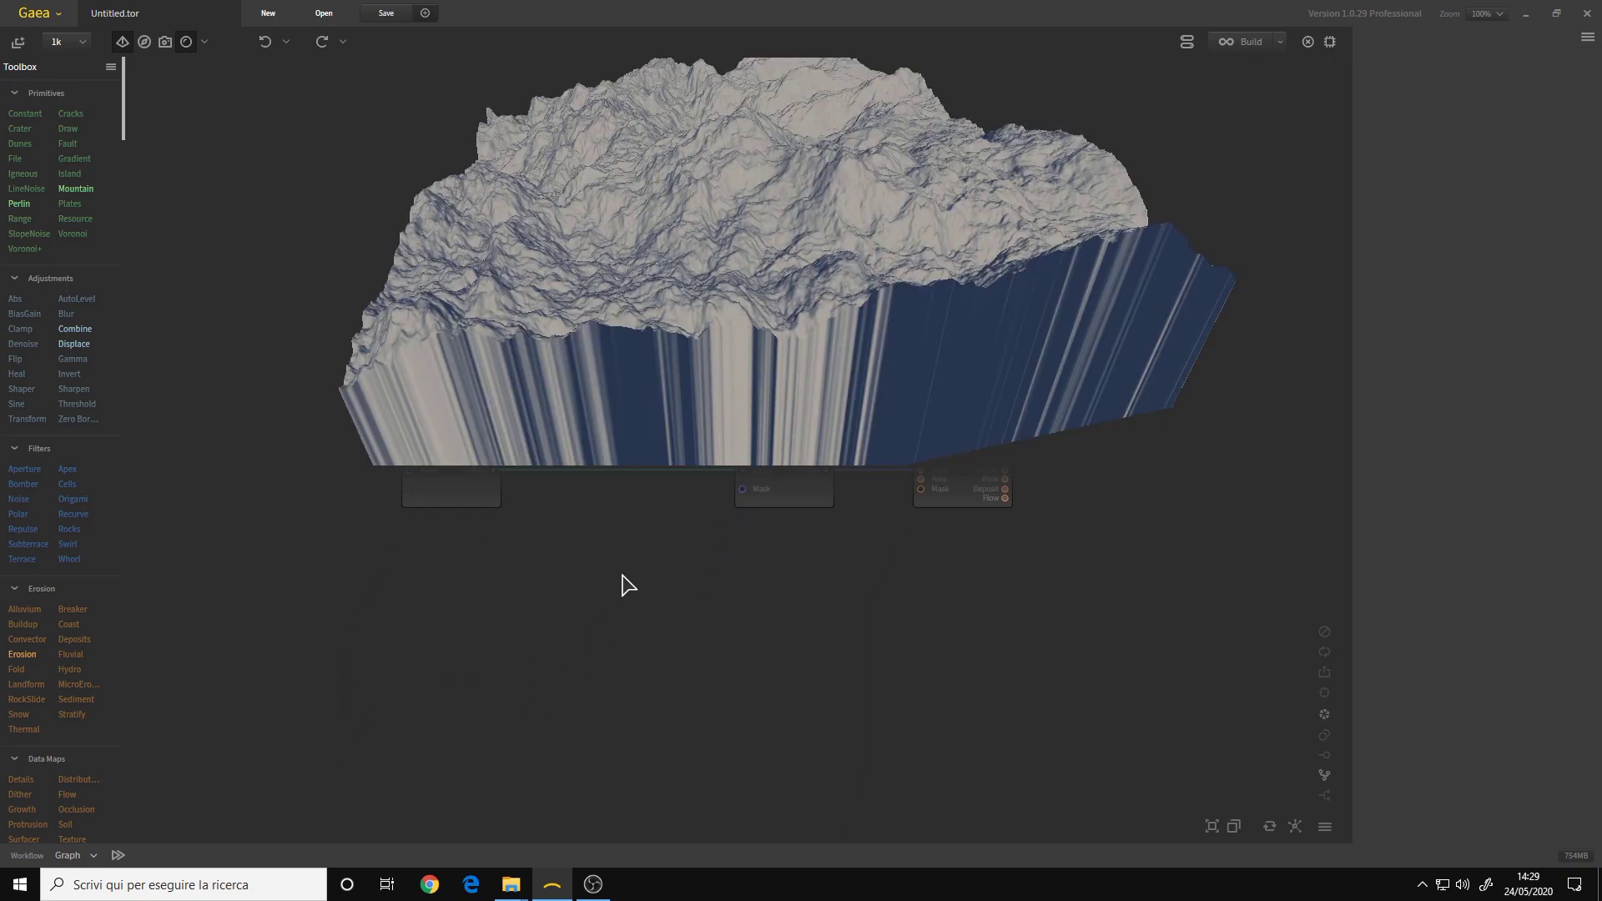
click(408, 651)
click(593, 710)
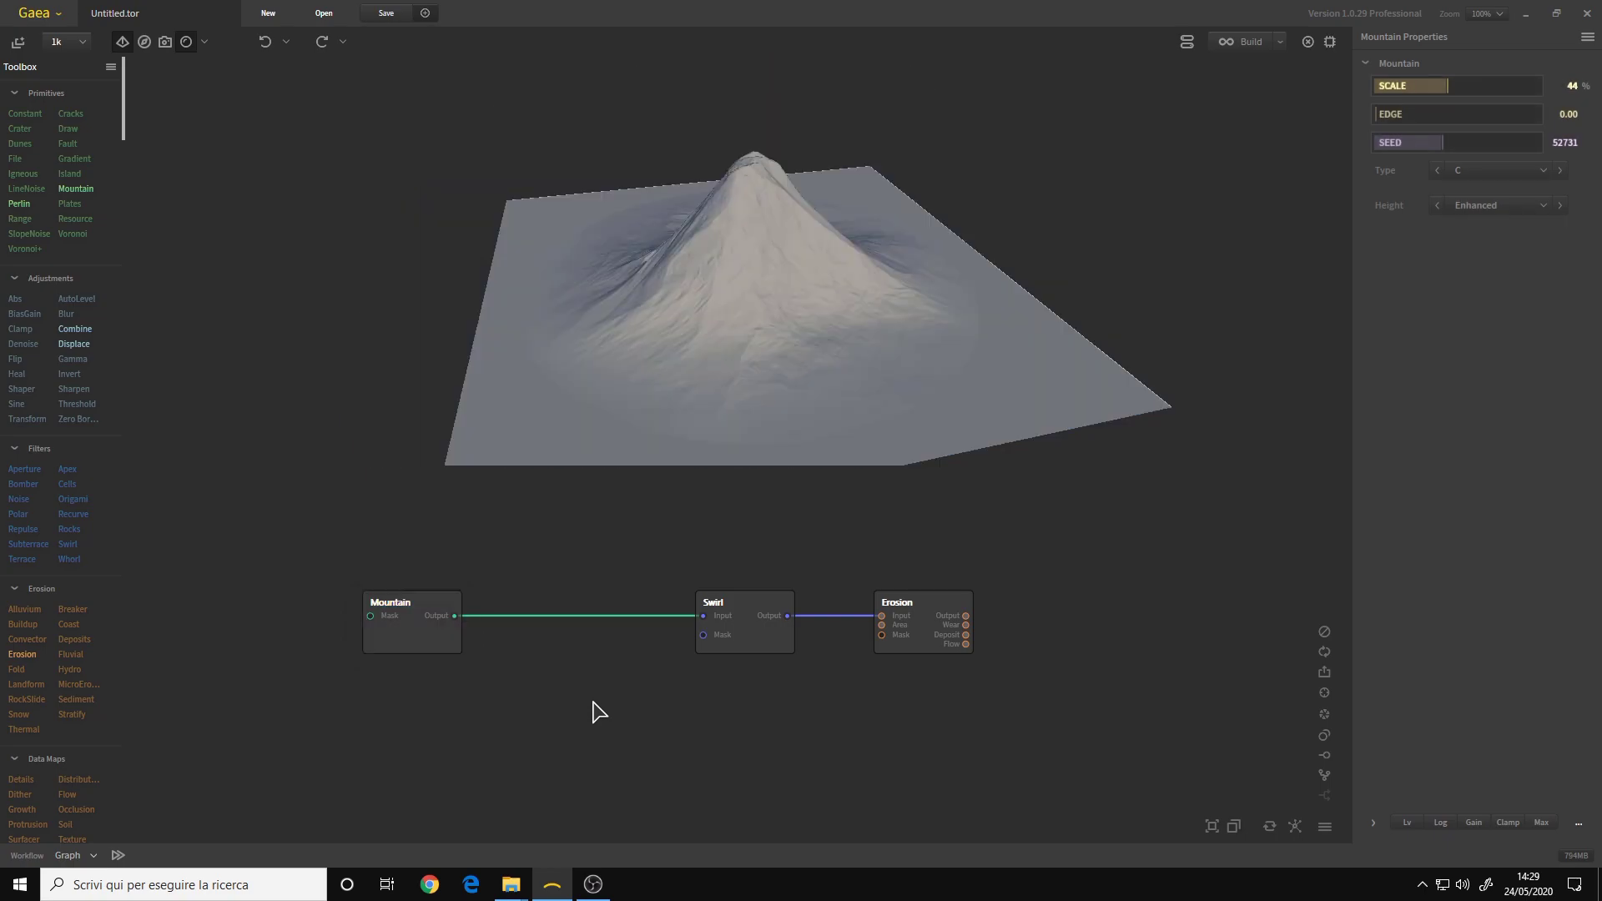
Add a Displace node and wire it between the Mountain output and the Swirl input, placed in line with them.
right_click(477, 746)
mouse_move(534, 391)
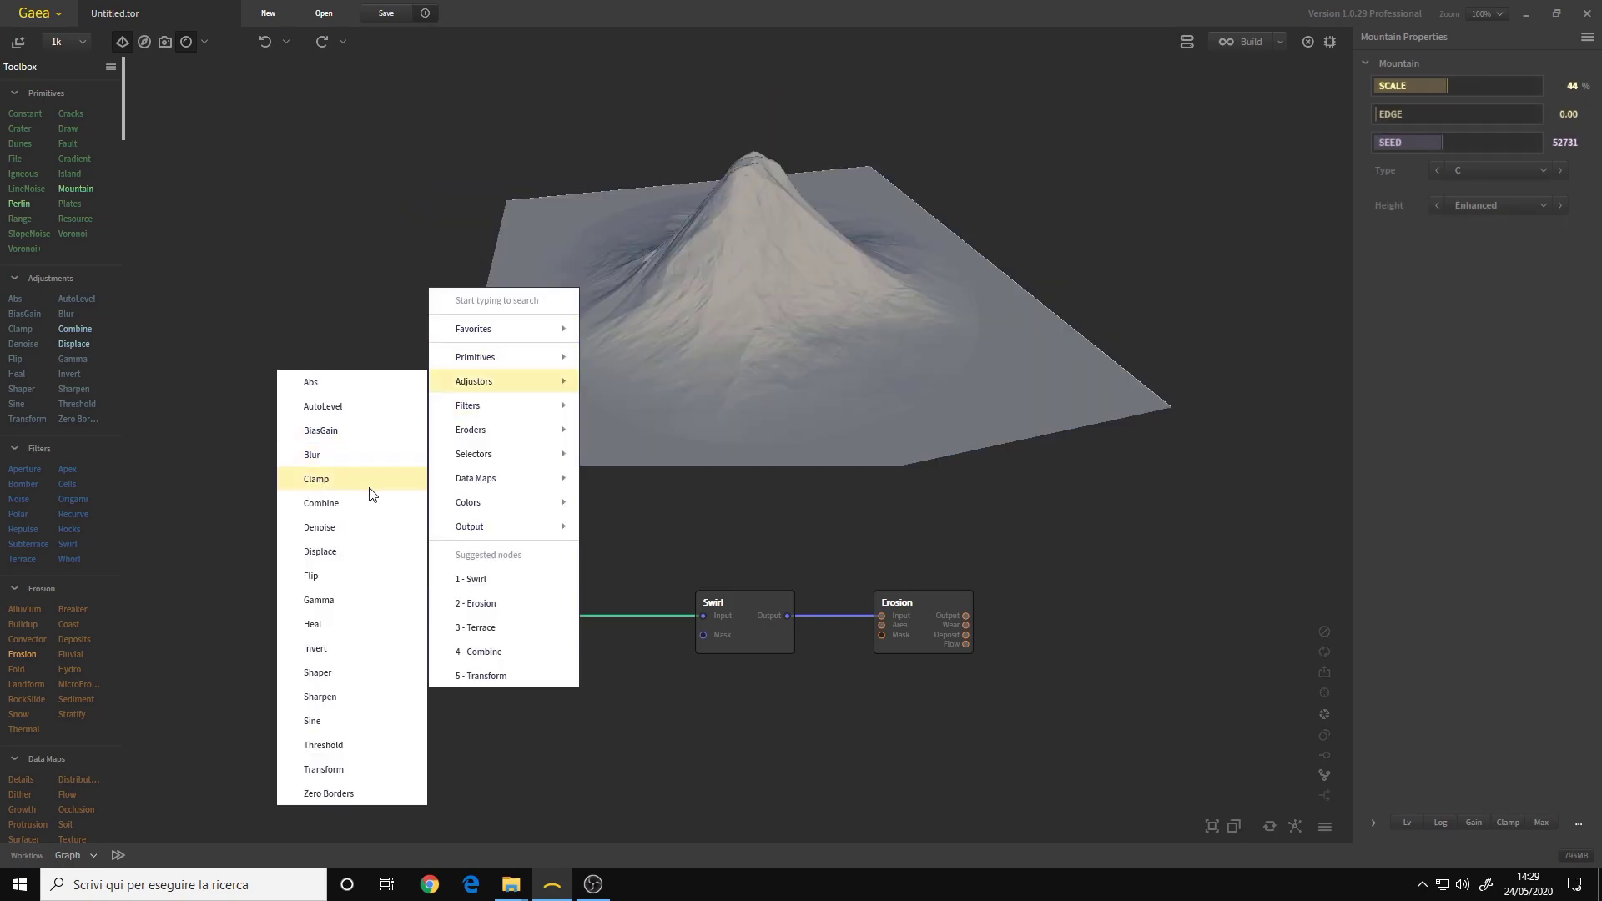
click(340, 553)
drag(340, 553, 531, 659)
drag(456, 617, 540, 680)
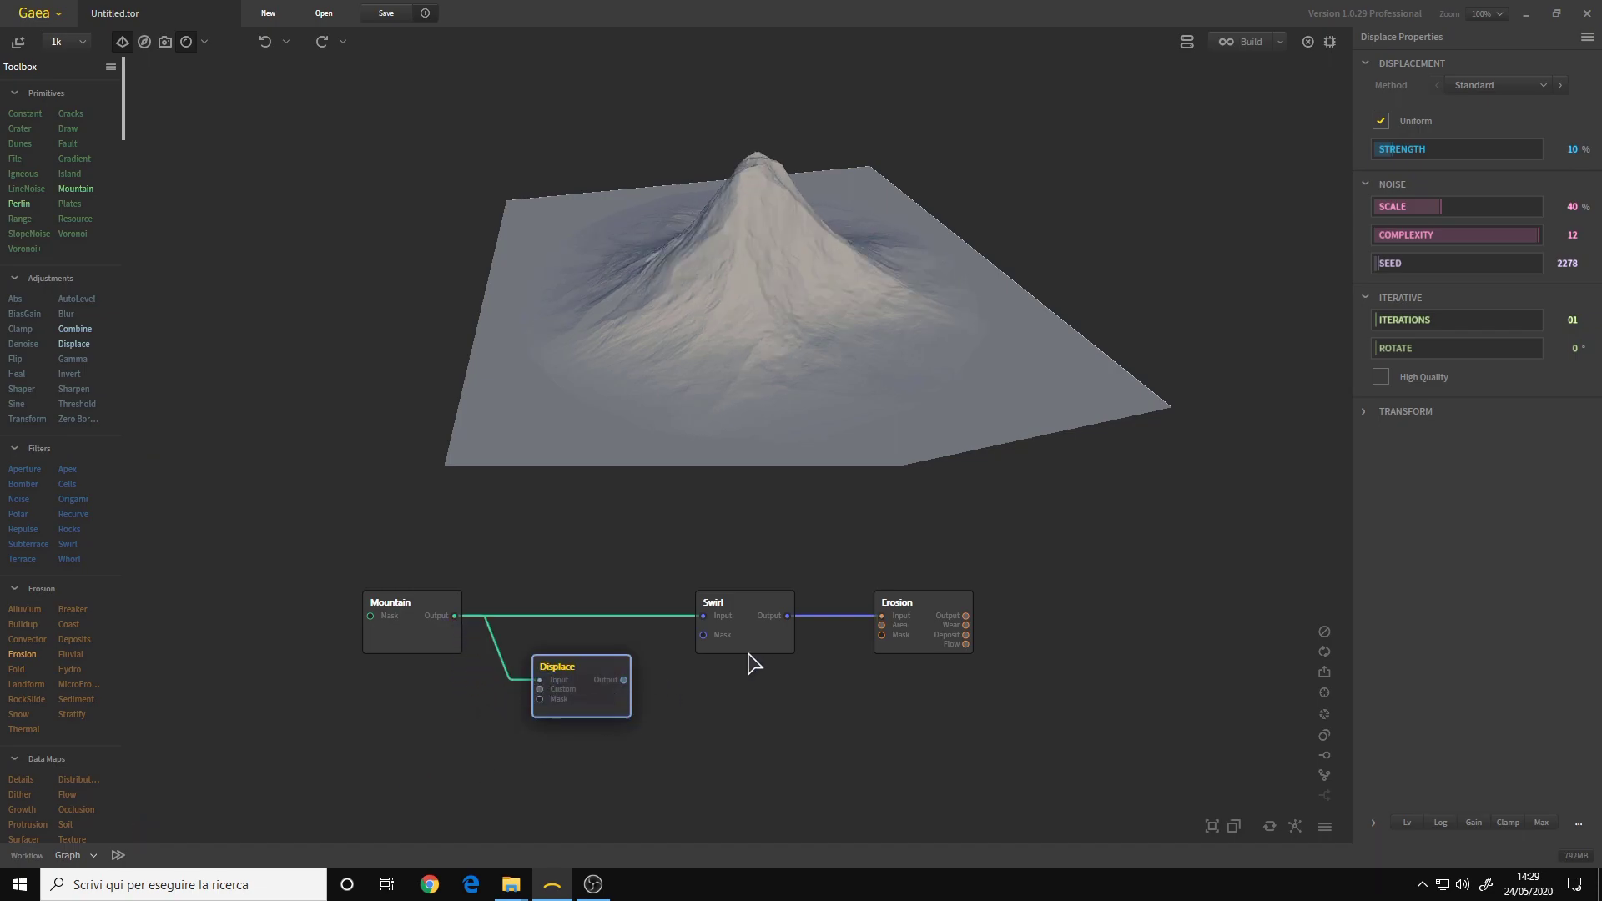
drag(624, 680, 705, 619)
drag(583, 683, 563, 636)
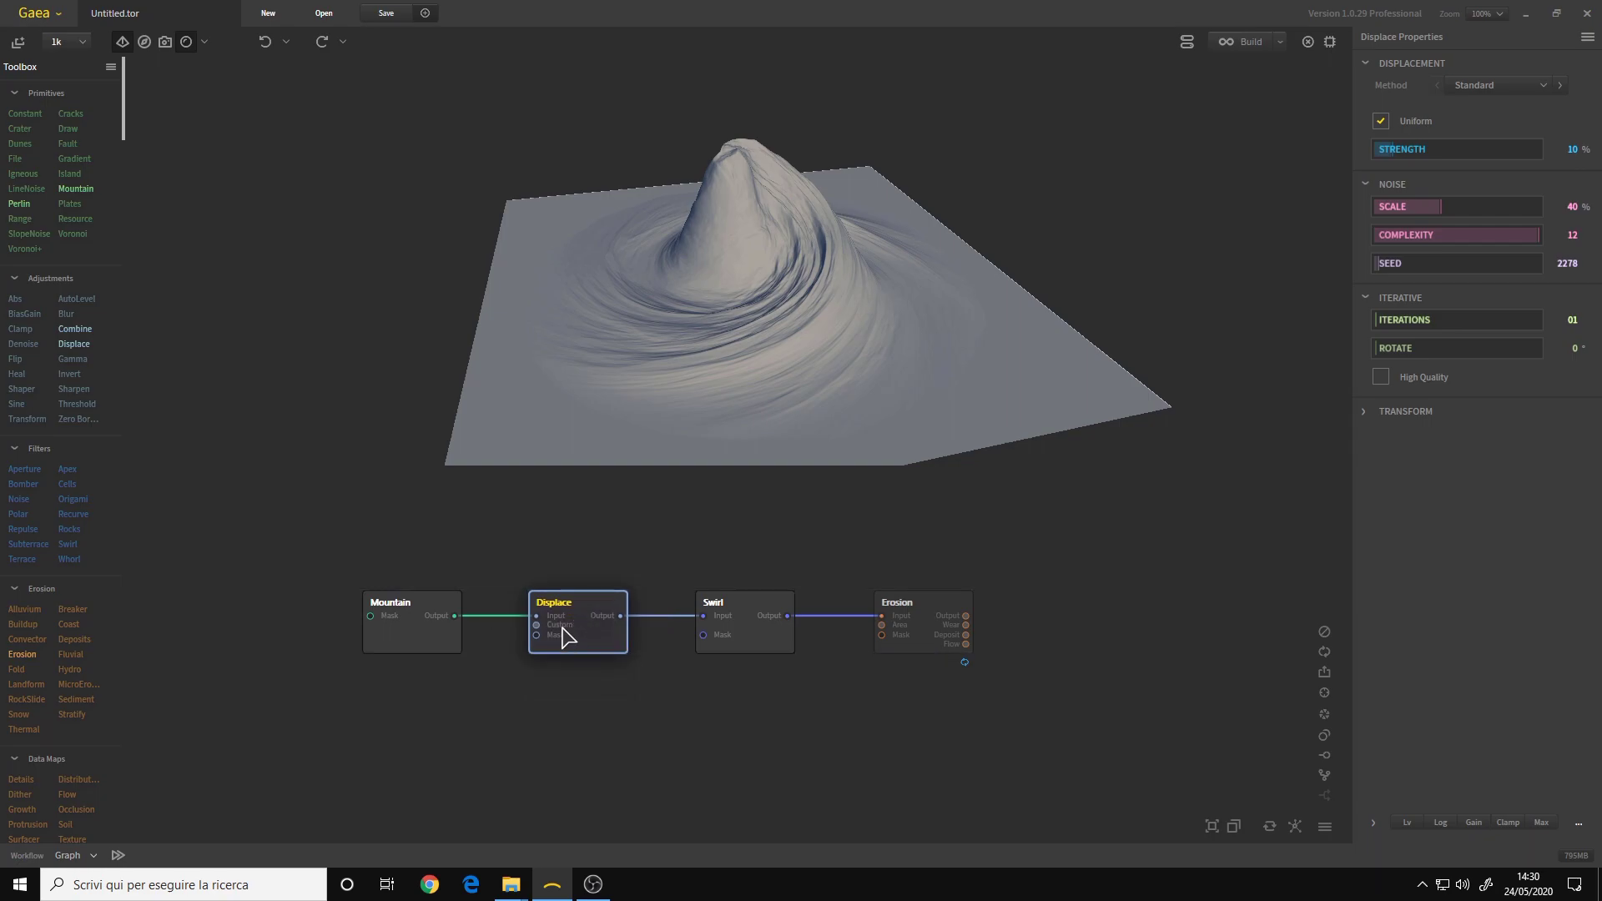
Compare the Mountain and Displace previews, and set the Displace strength to 50%.
click(443, 628)
click(576, 637)
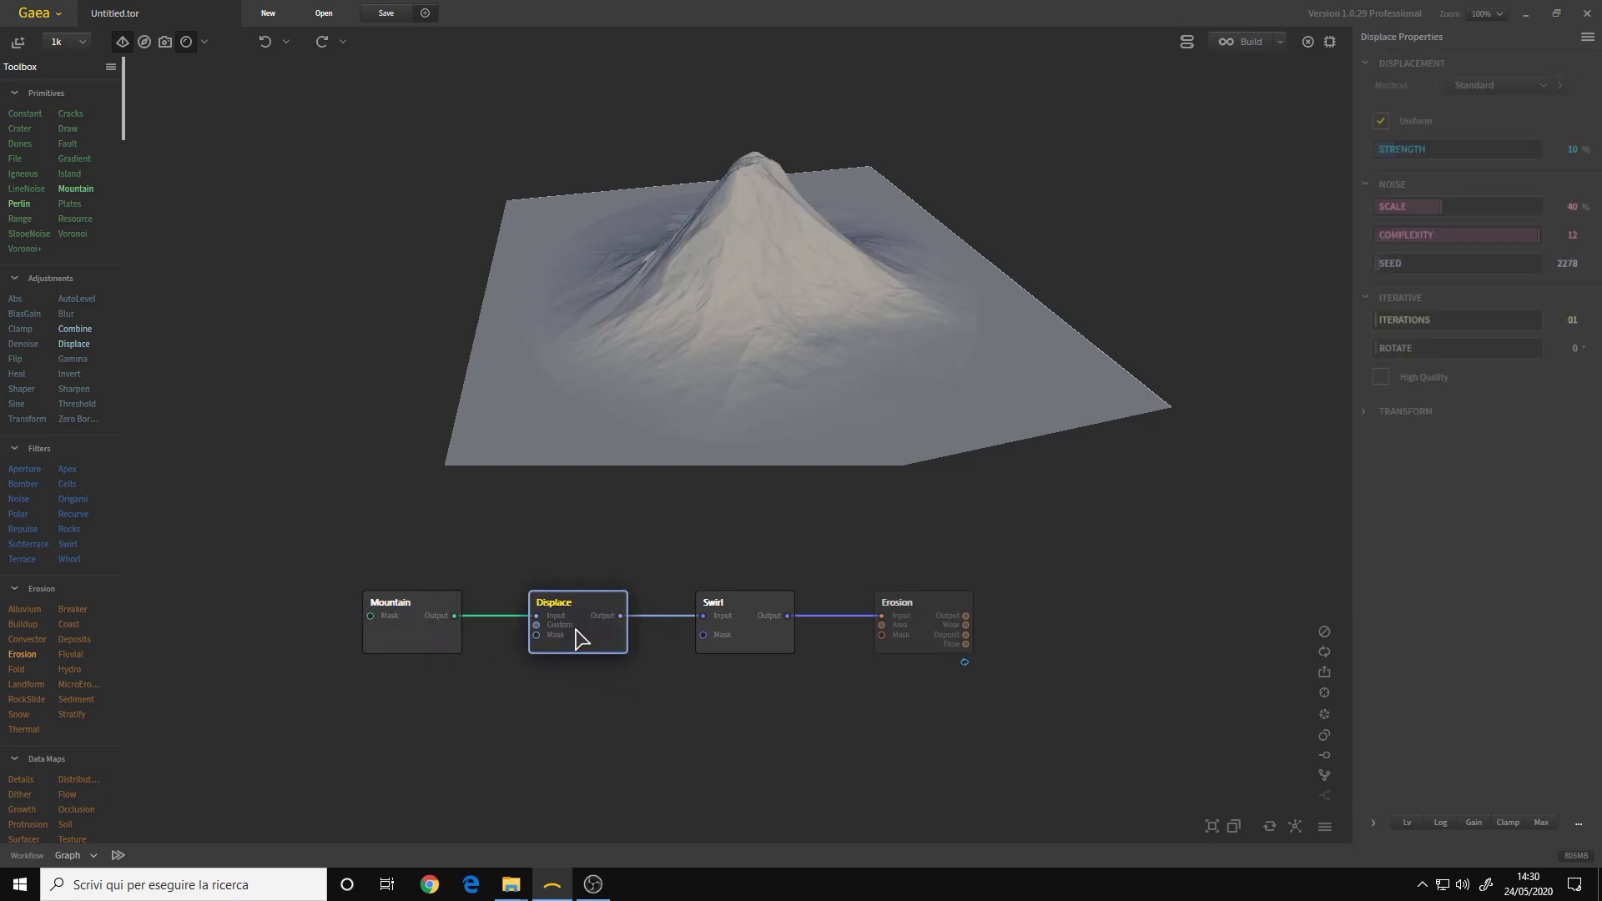
click(1456, 152)
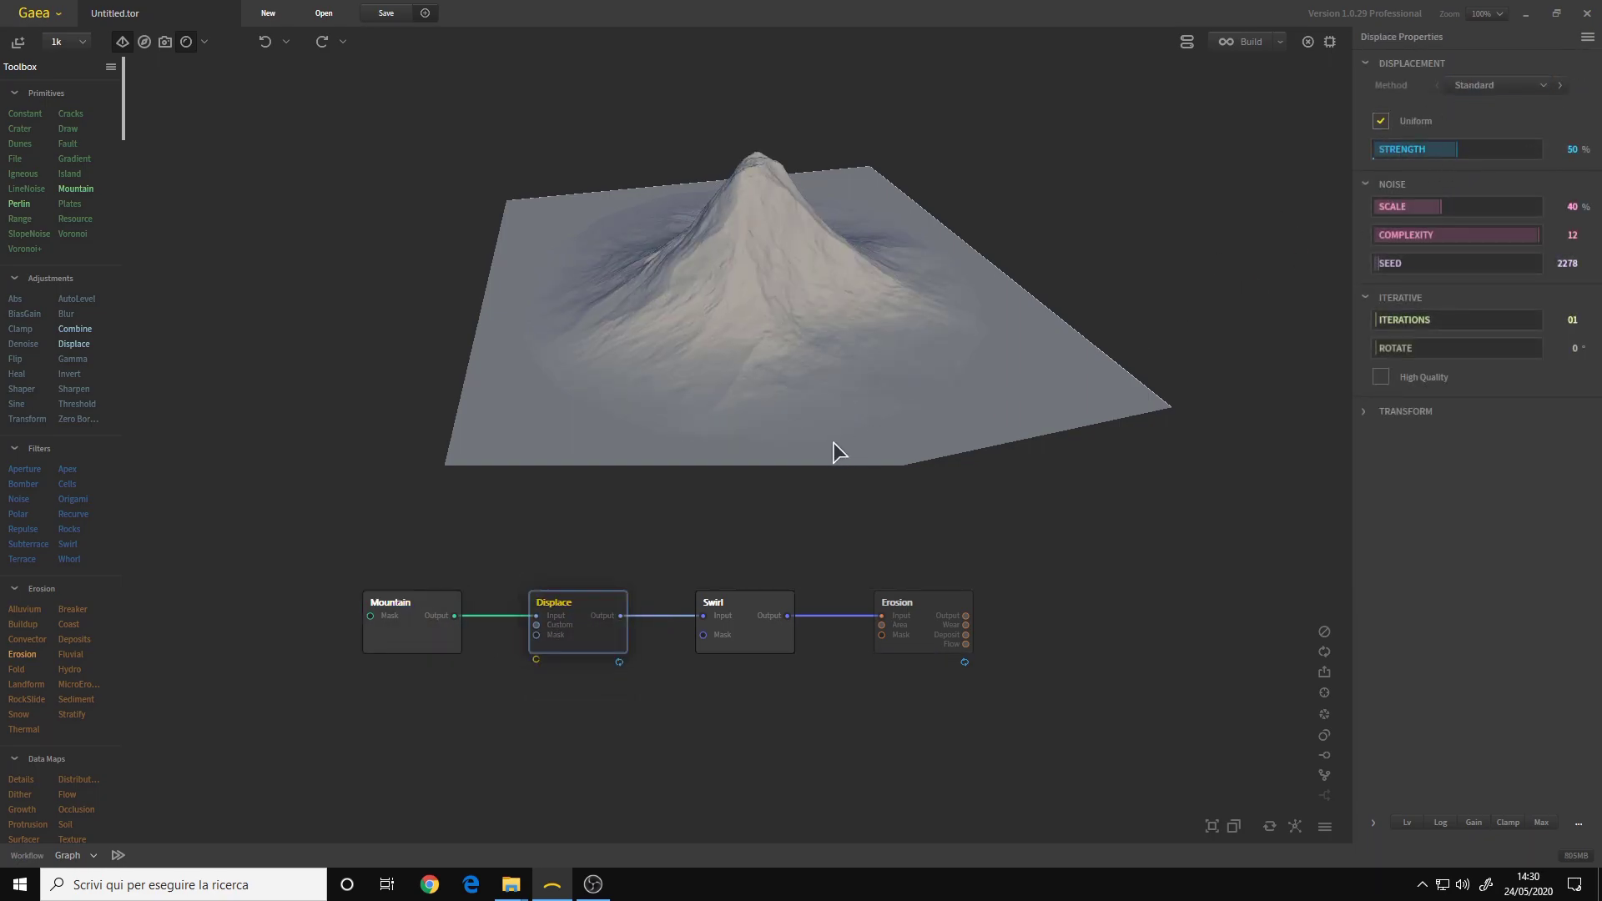
drag(913, 309, 1128, 302)
Try a Displace noise scale of 66%, and set it to 13% for finer displacement.
click(1483, 207)
drag(665, 468, 734, 348)
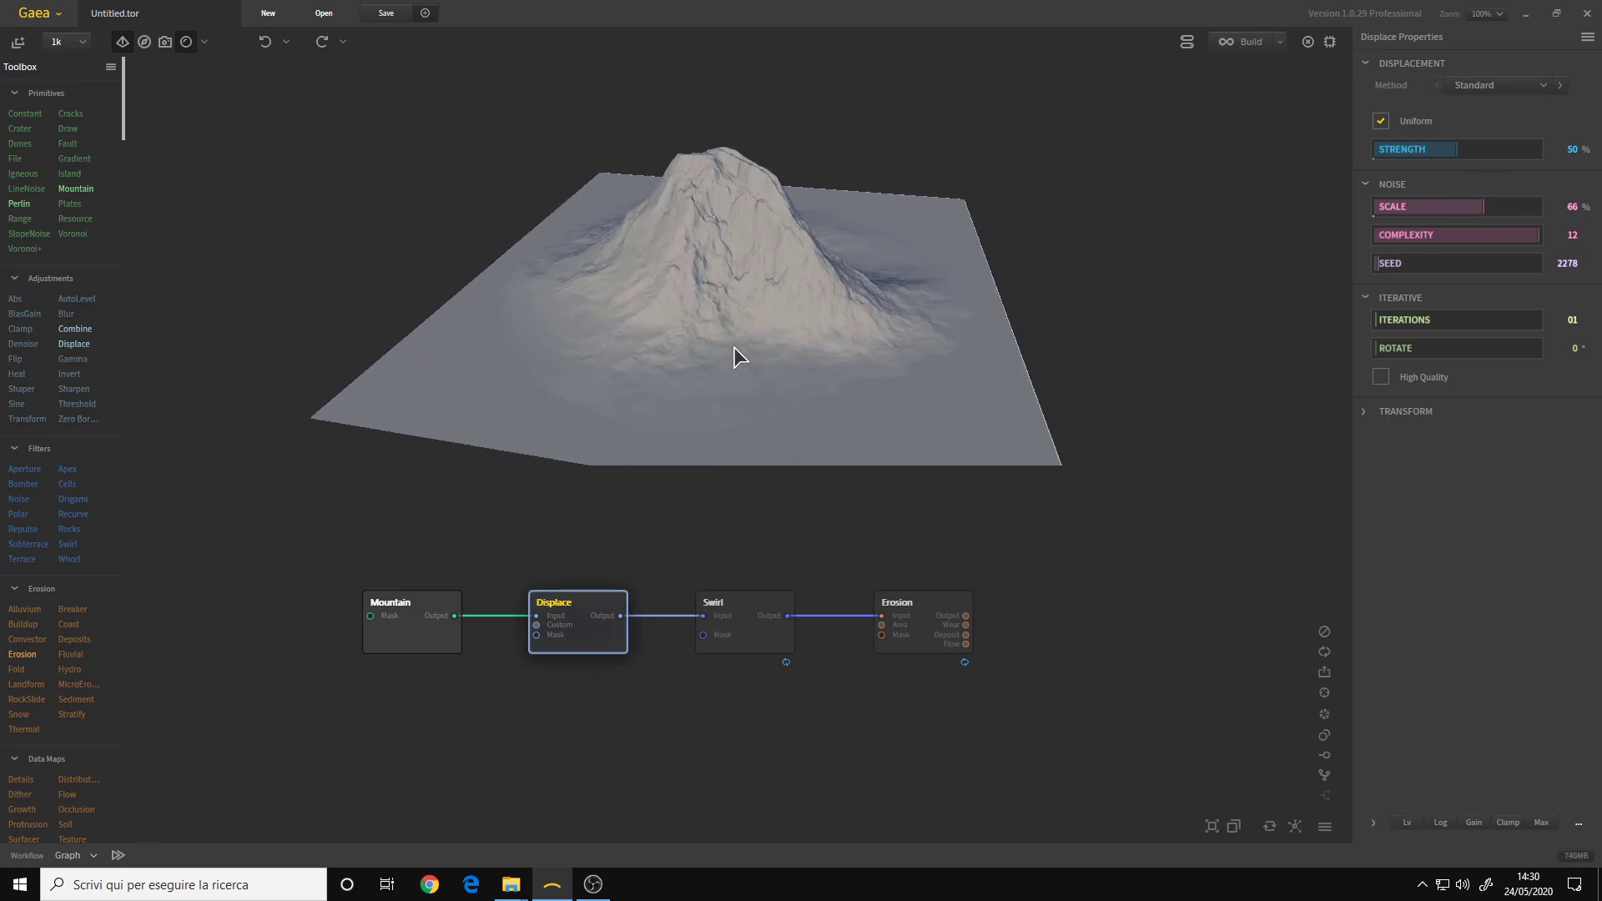
click(1395, 207)
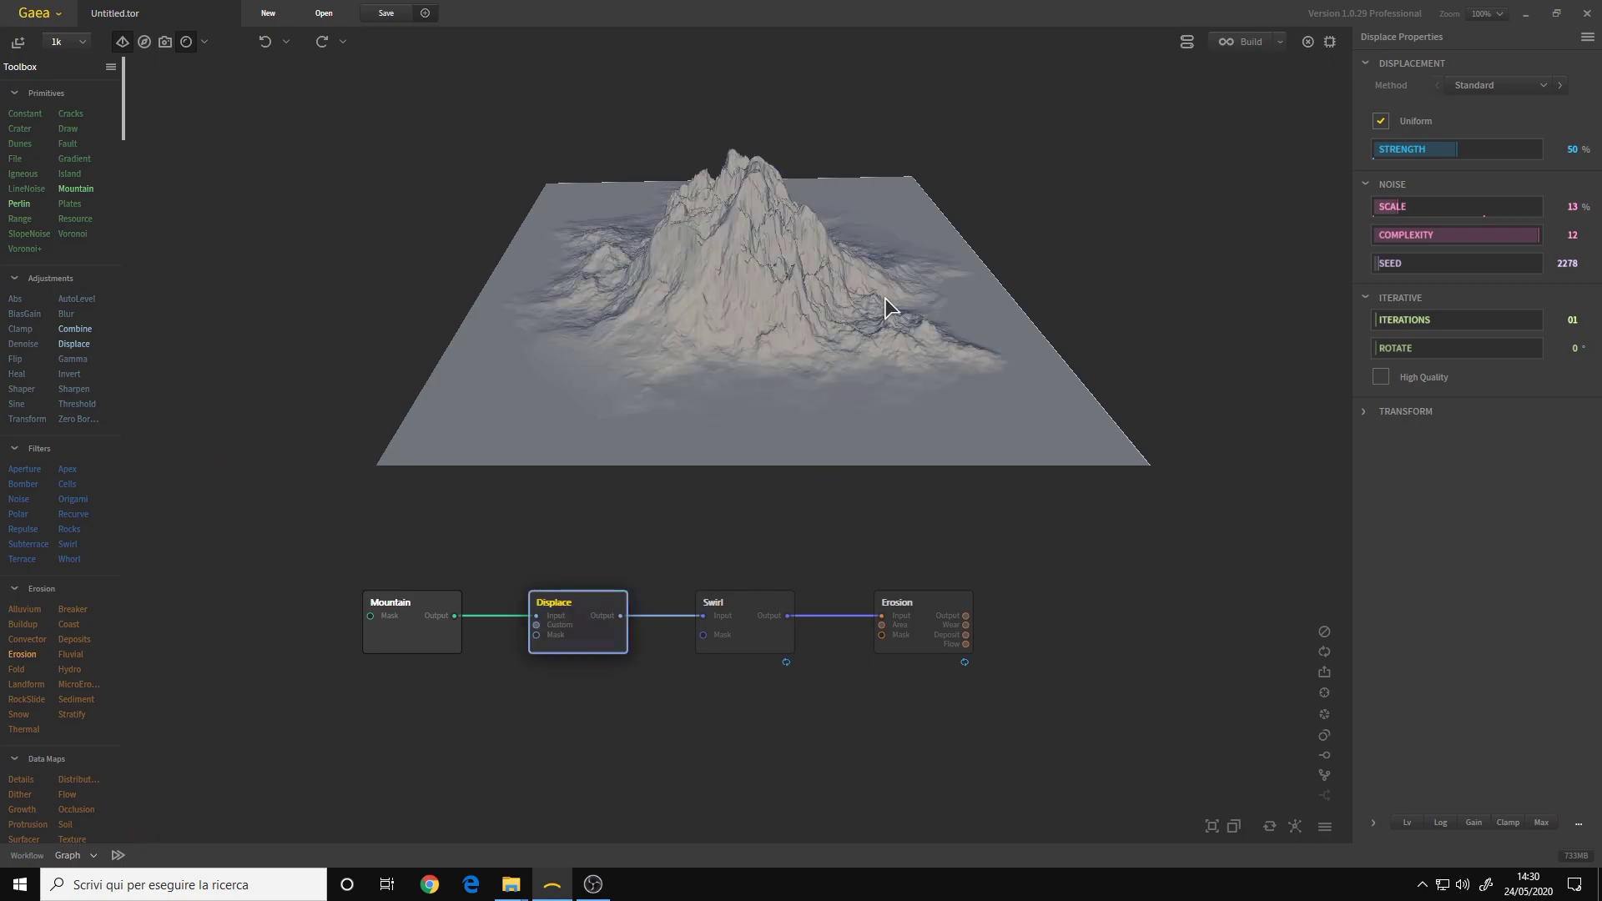
drag(763, 364, 758, 443)
Preview the Erosion result of the extended chain and the Displace node.
click(665, 624)
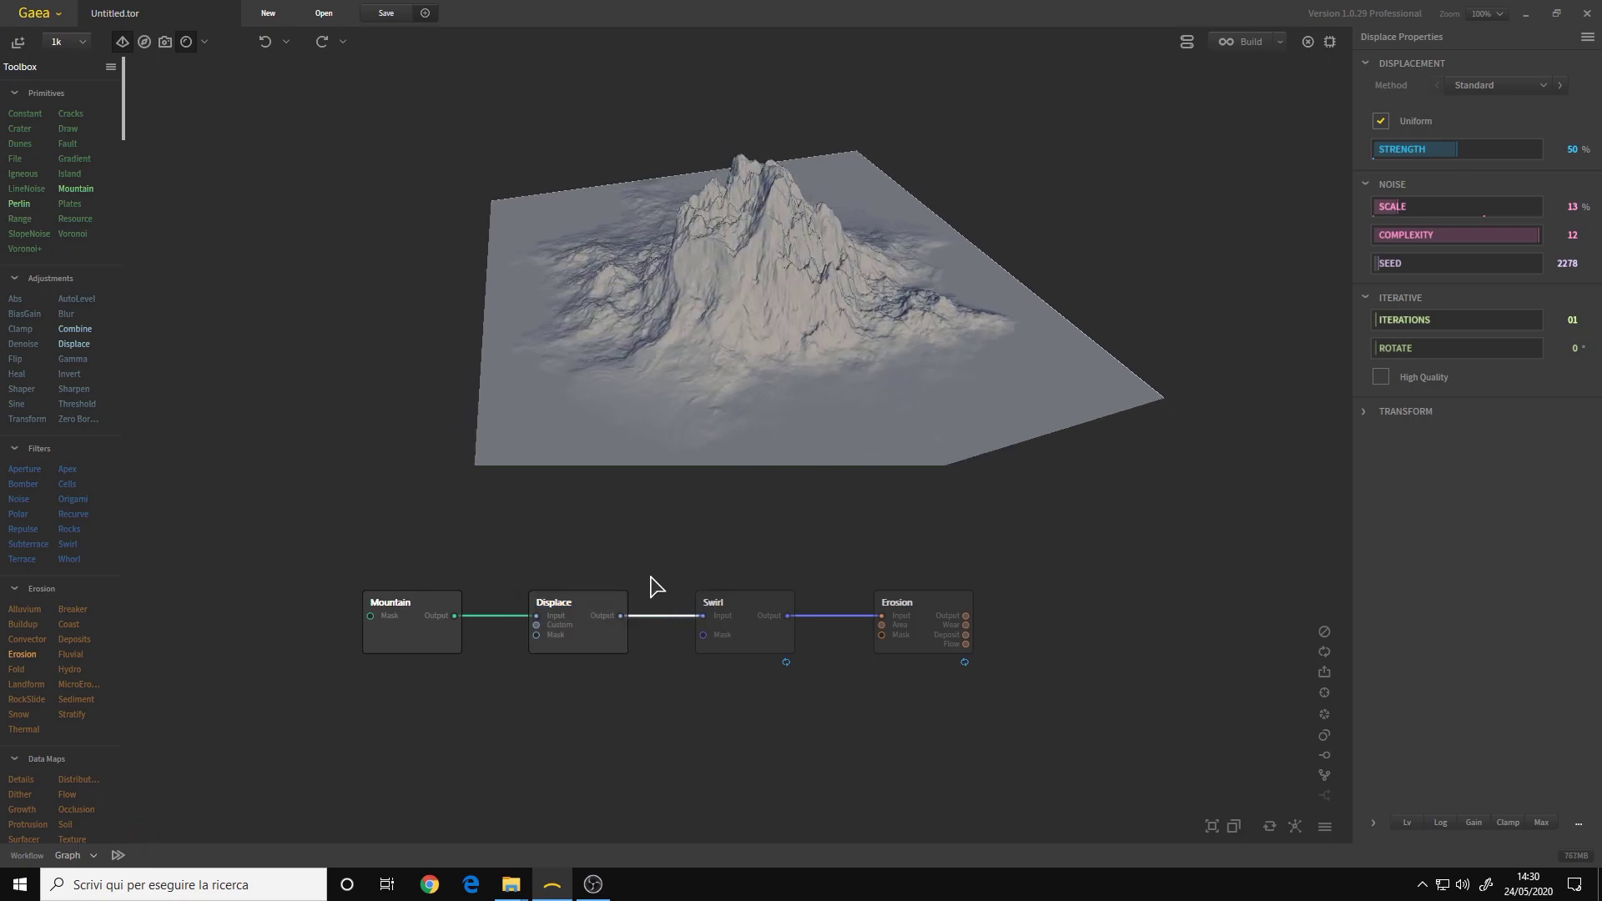
click(676, 694)
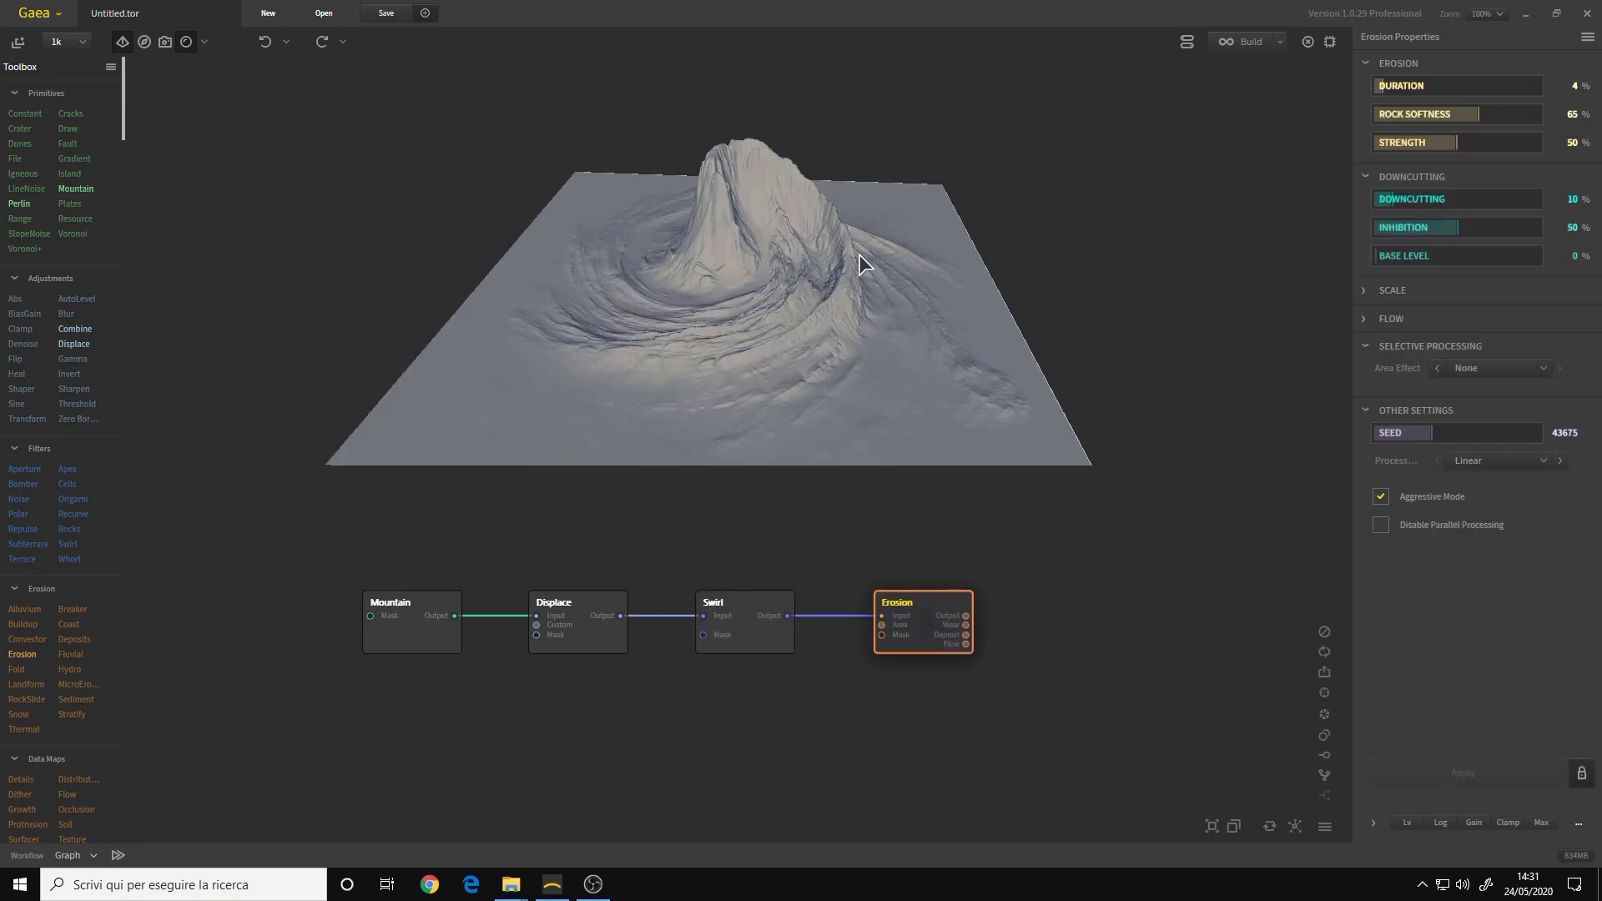
drag(854, 307, 828, 432)
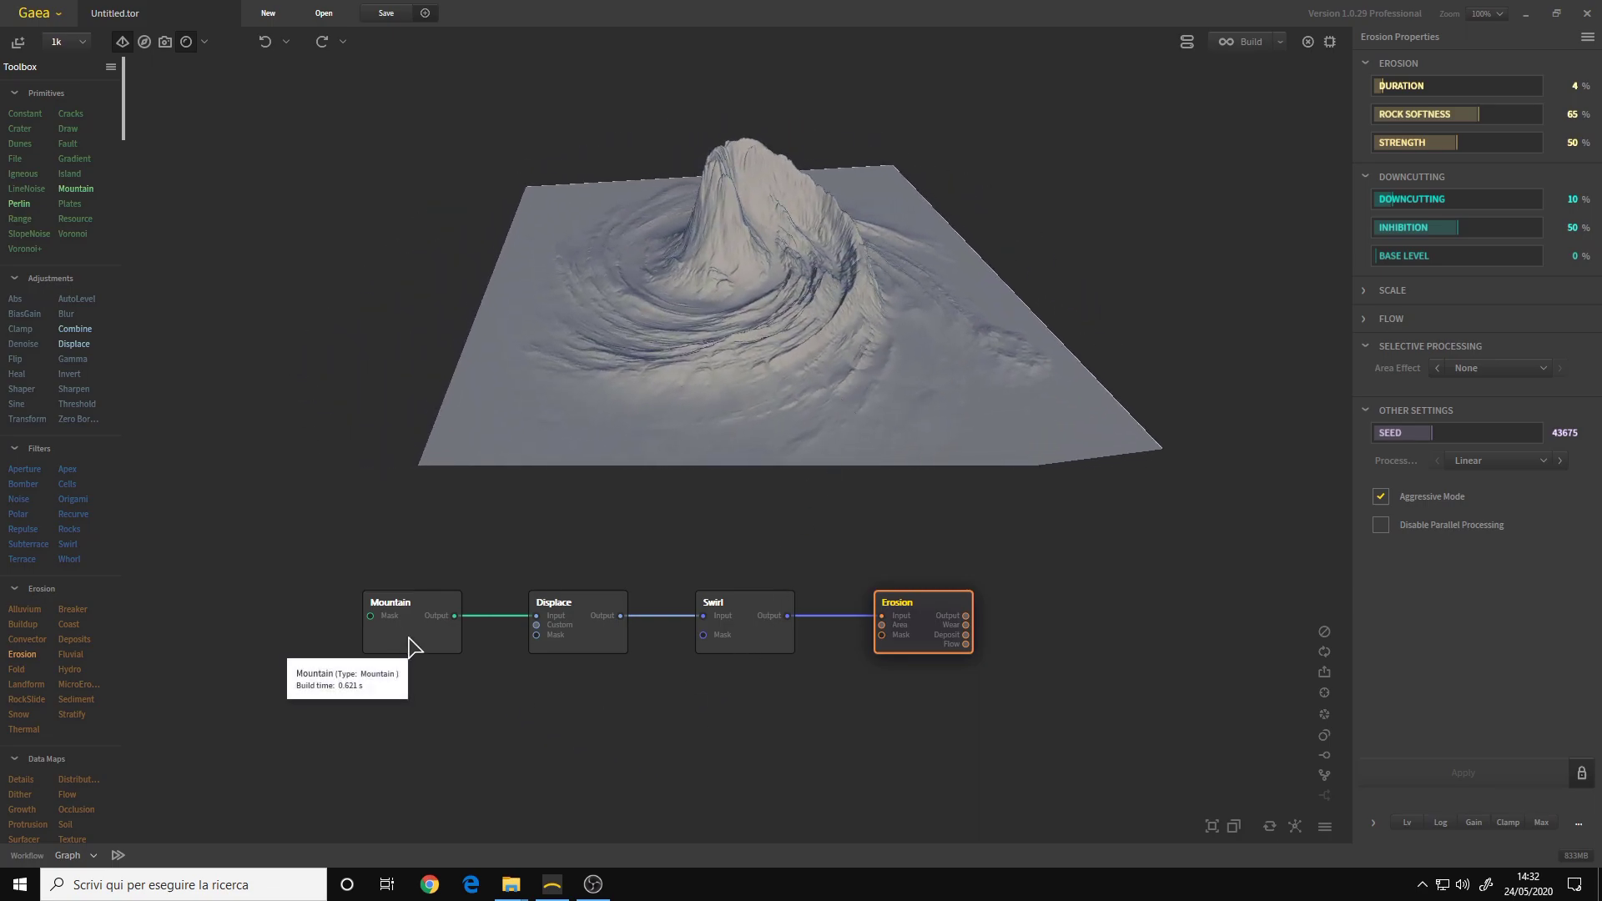
click(590, 638)
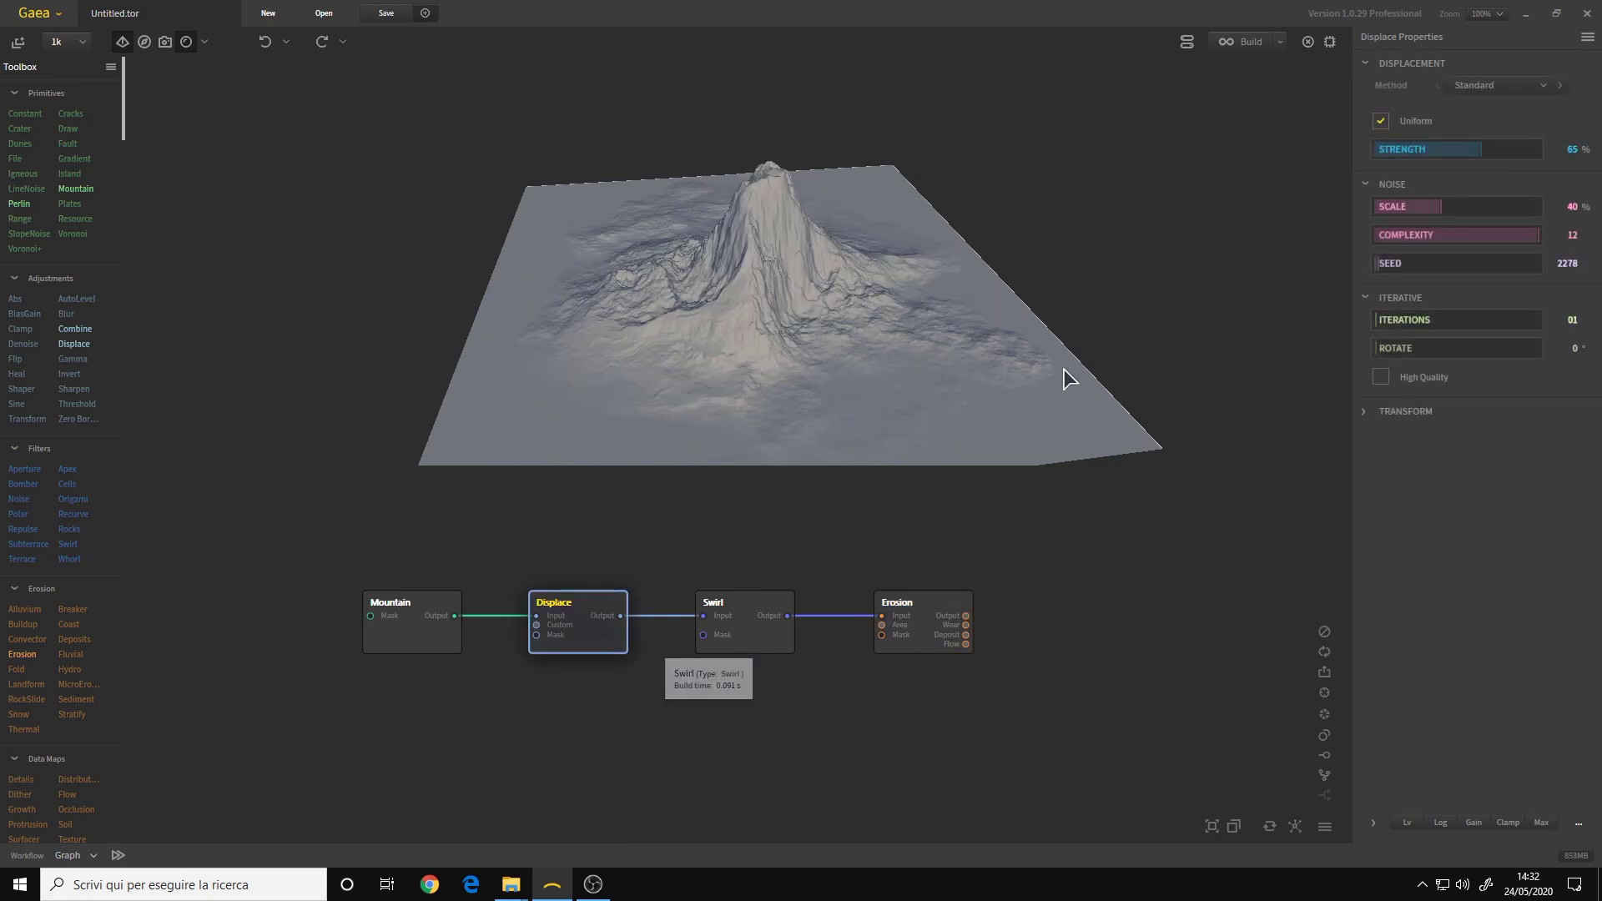
Set the Mountain node's scale to 65% and inspect the reshaped terrain from several angles.
click(428, 650)
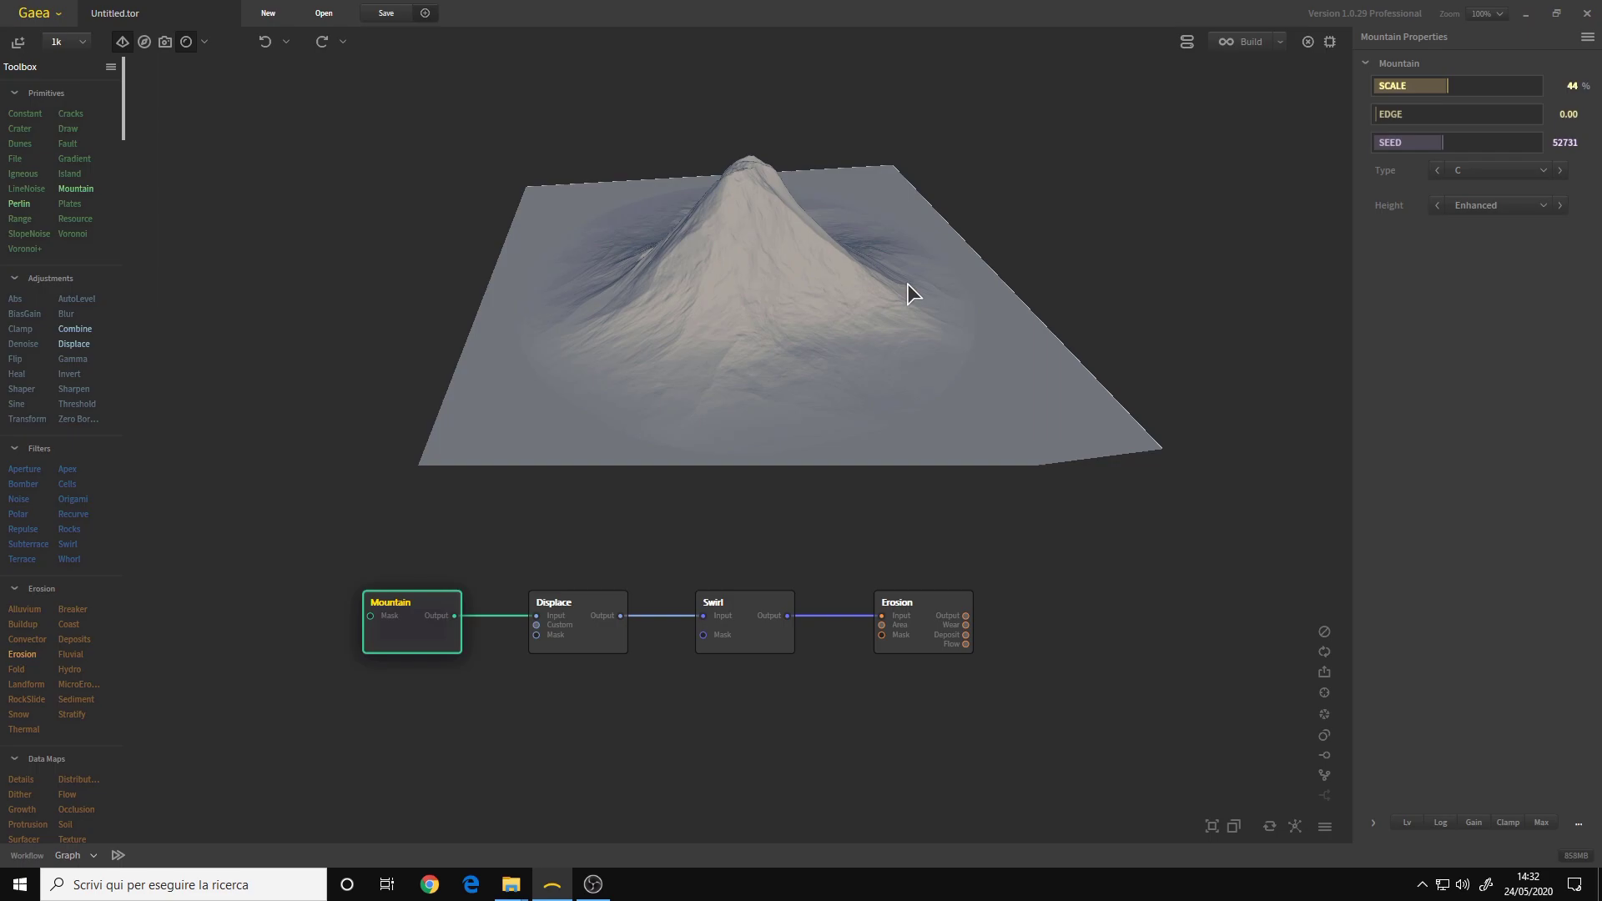
click(1404, 86)
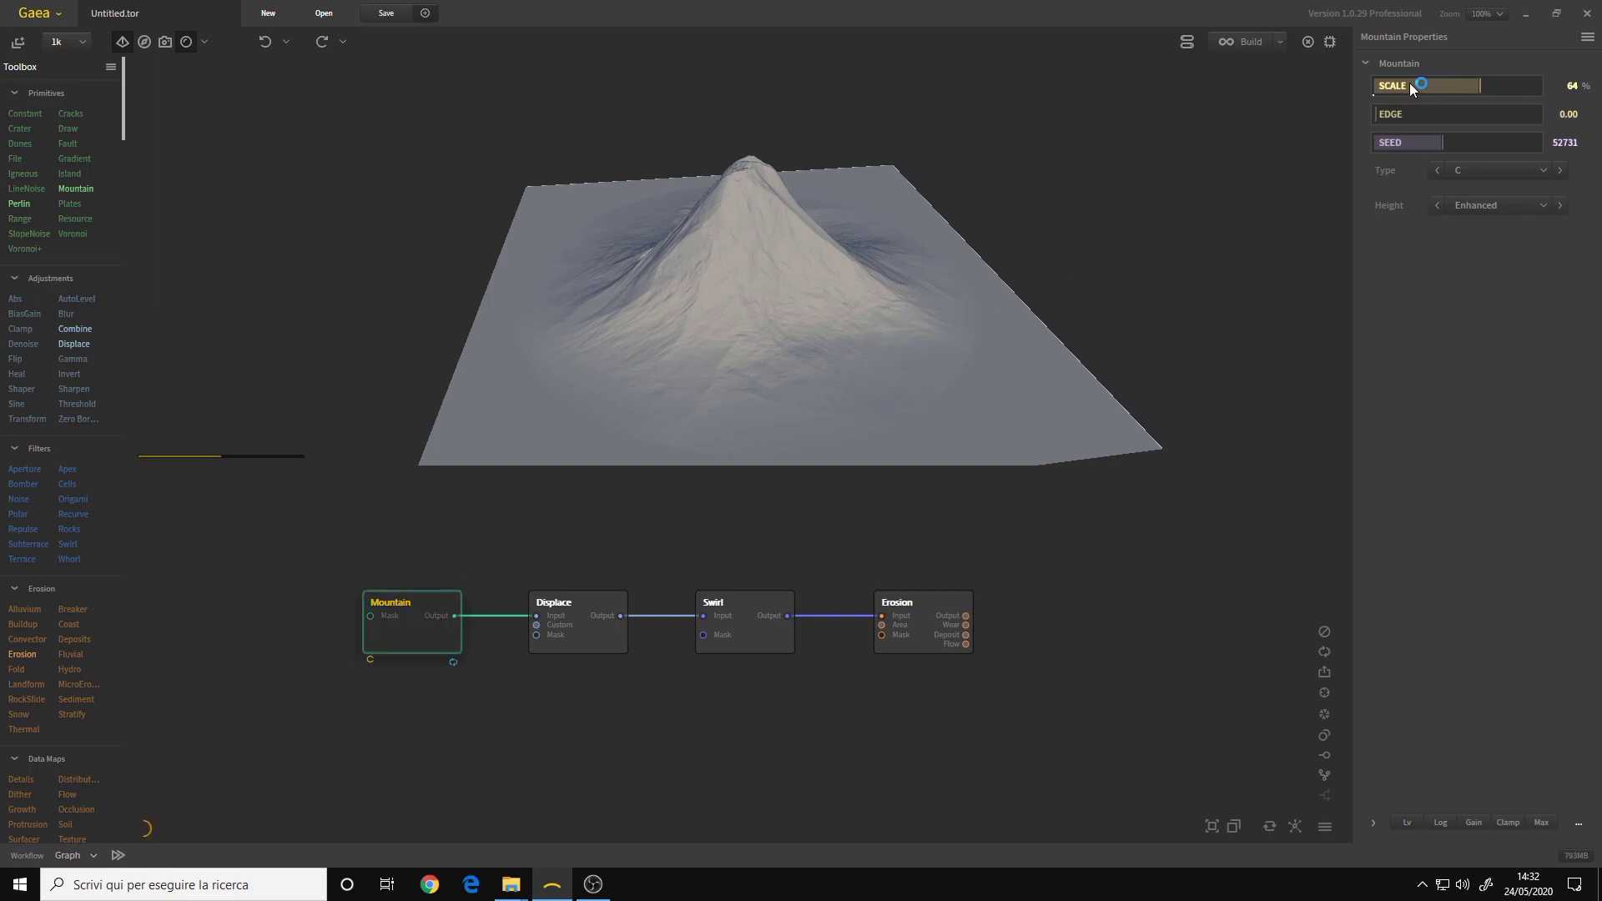
click(1482, 87)
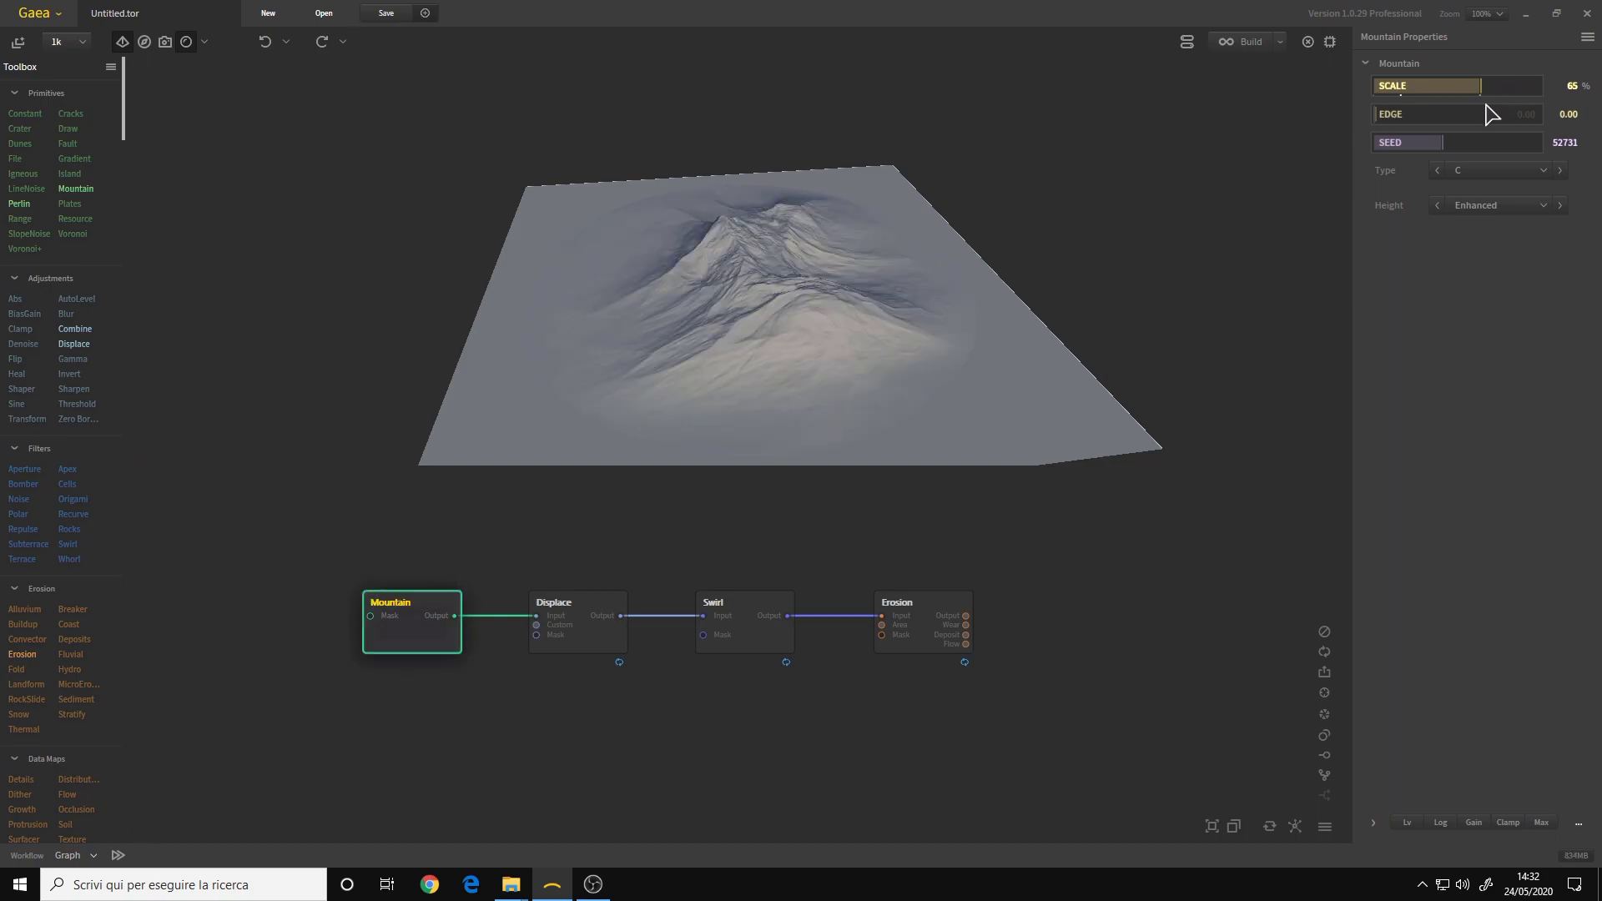
drag(739, 342, 660, 344)
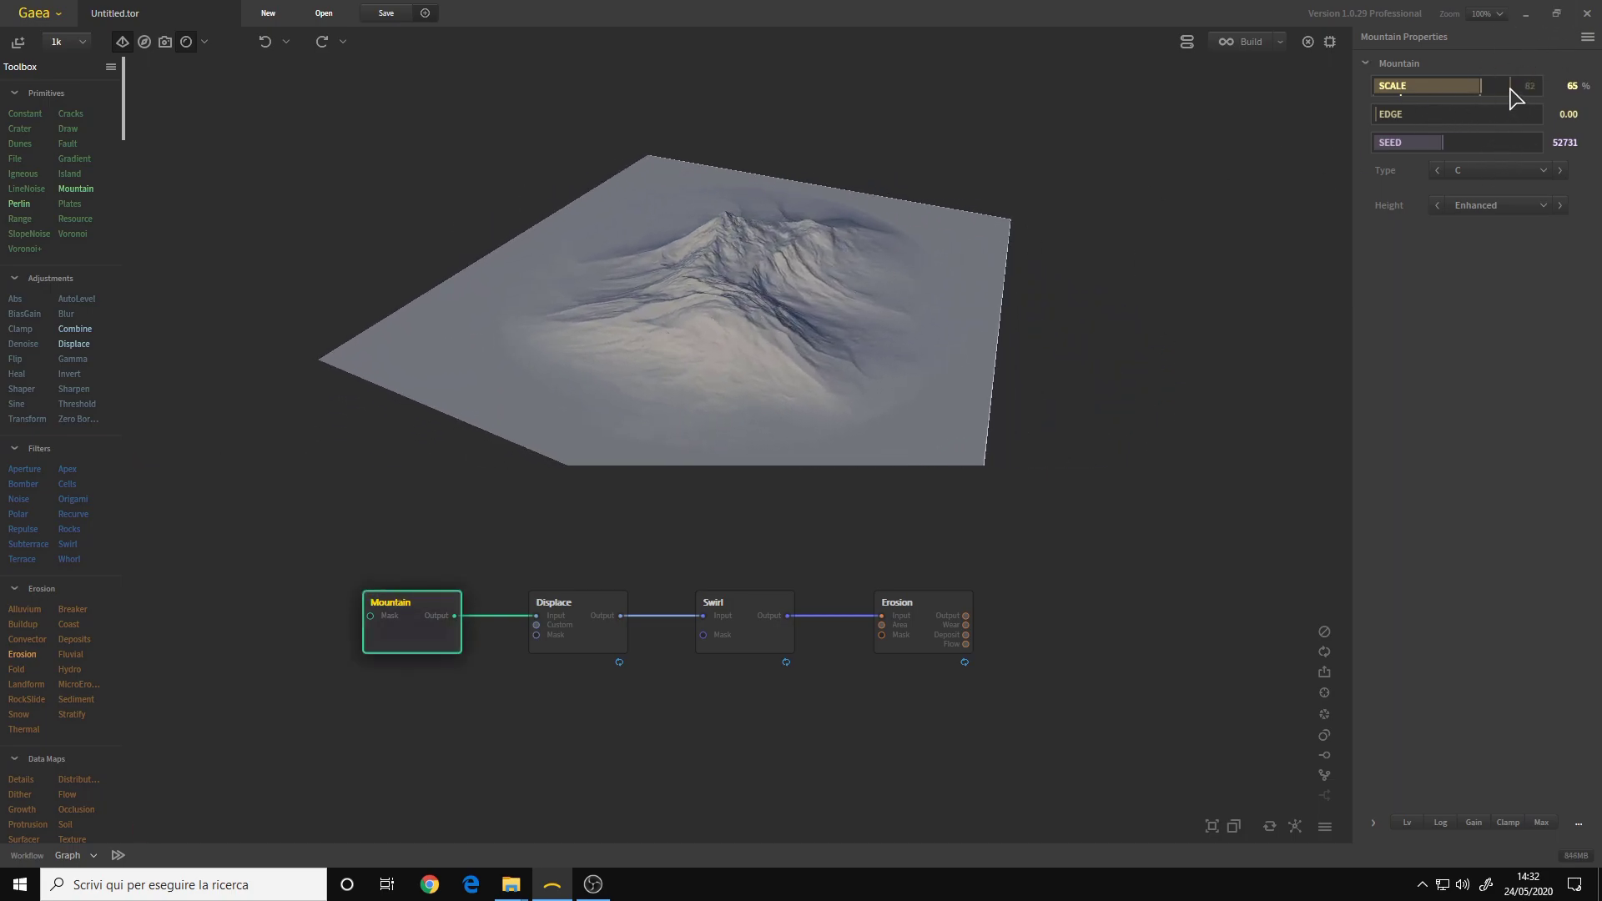
drag(733, 322, 867, 365)
drag(1059, 297, 912, 333)
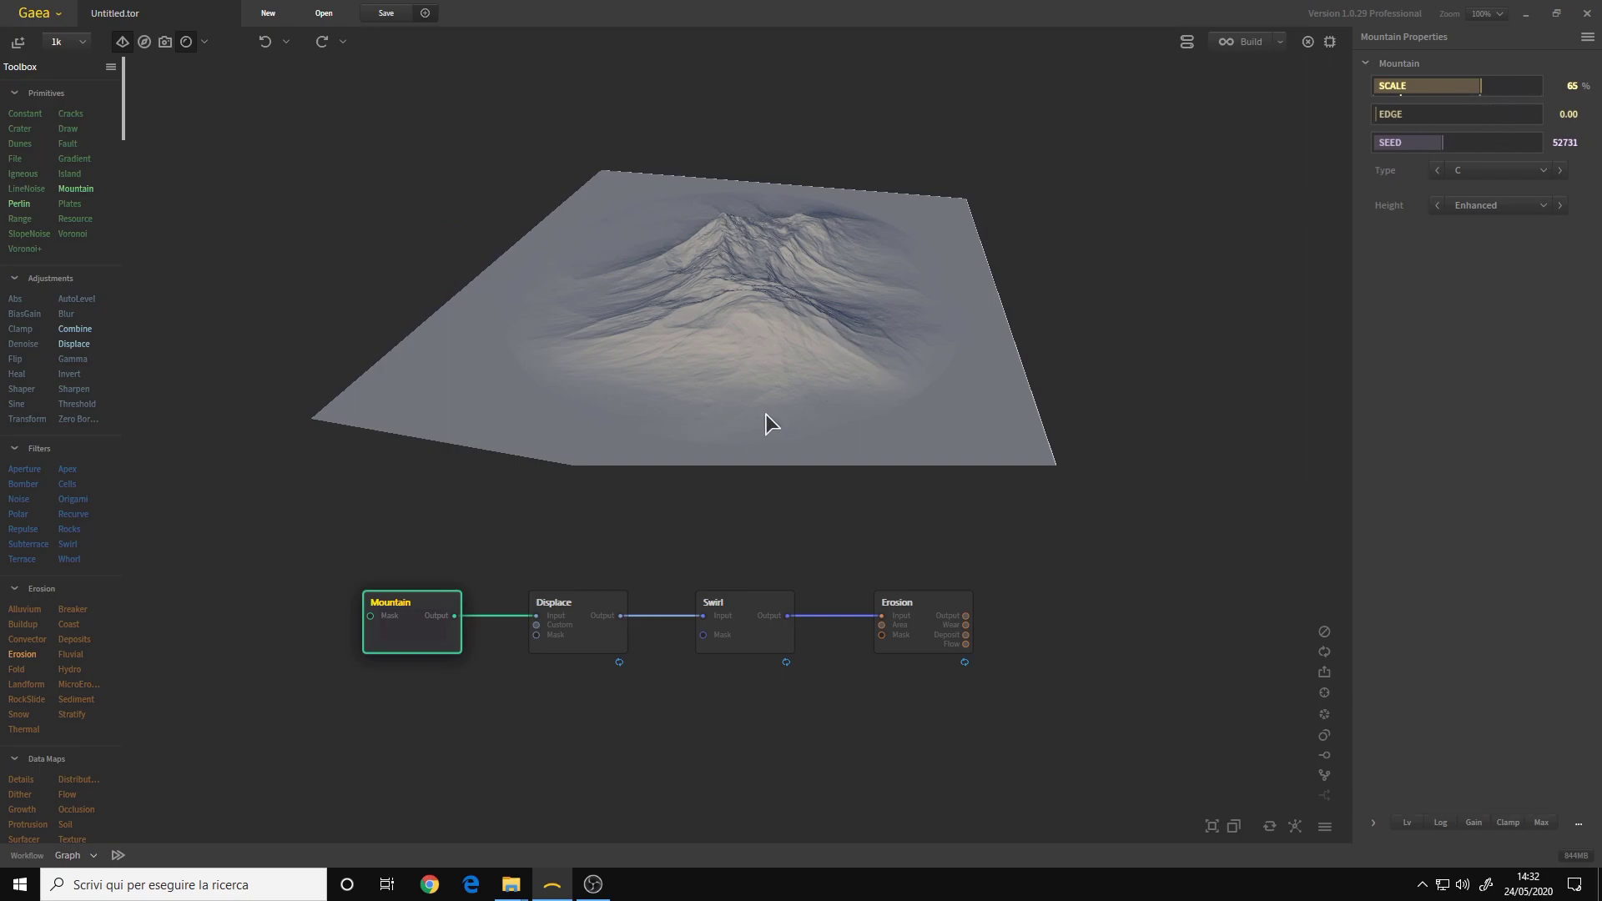
Preview the Displace, Swirl, Erosion and Mountain nodes in turn to see the change carried through the chain.
click(572, 645)
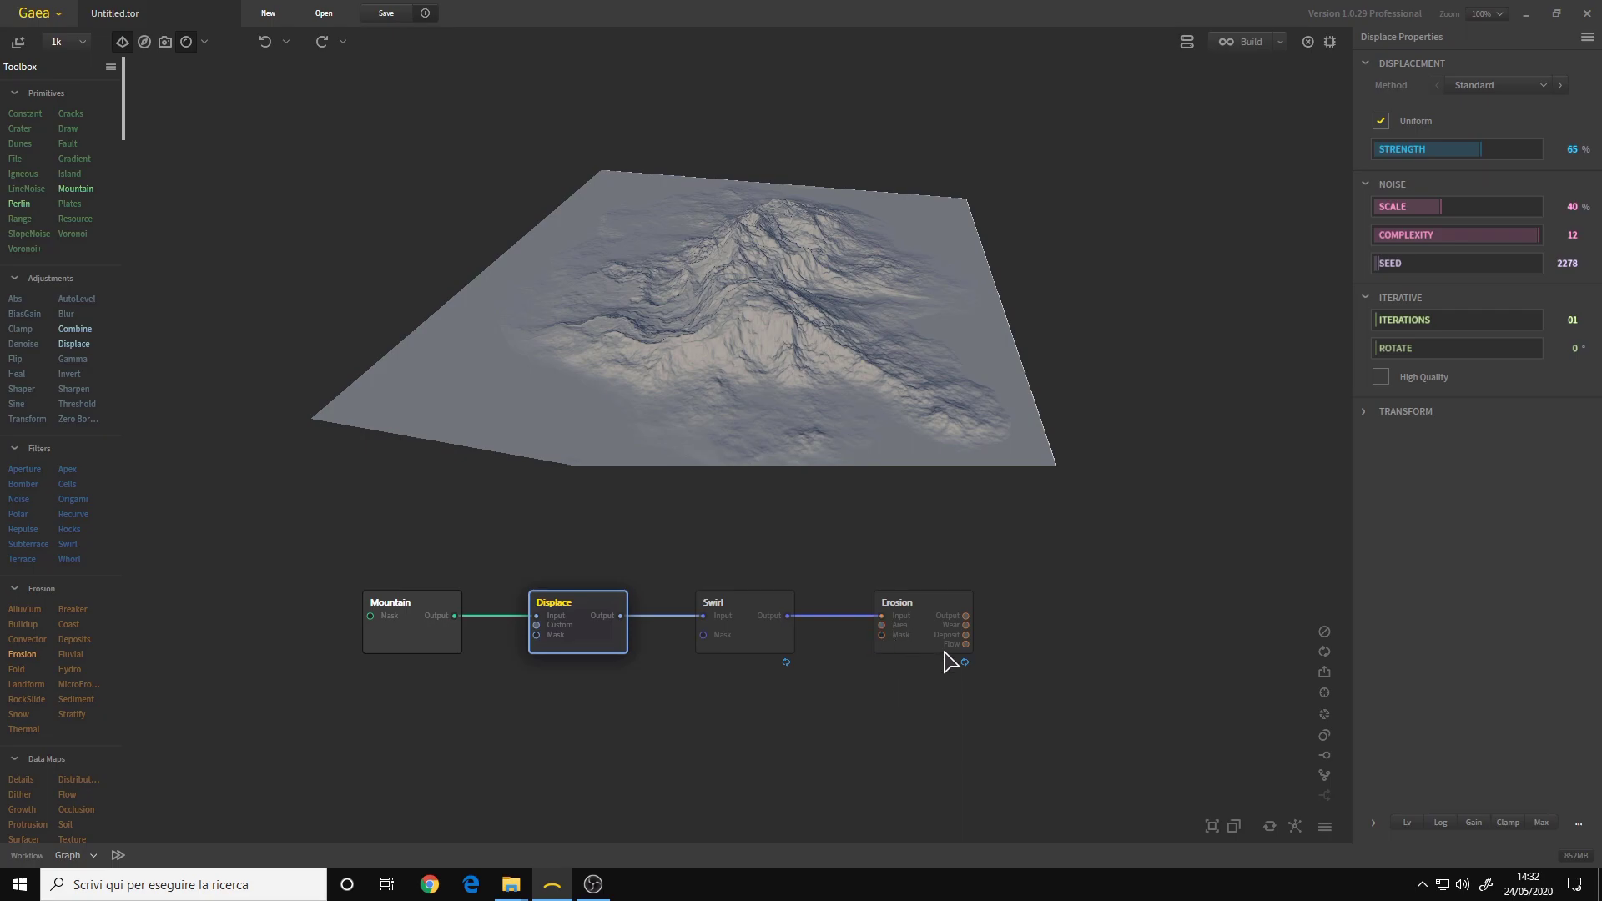
click(766, 649)
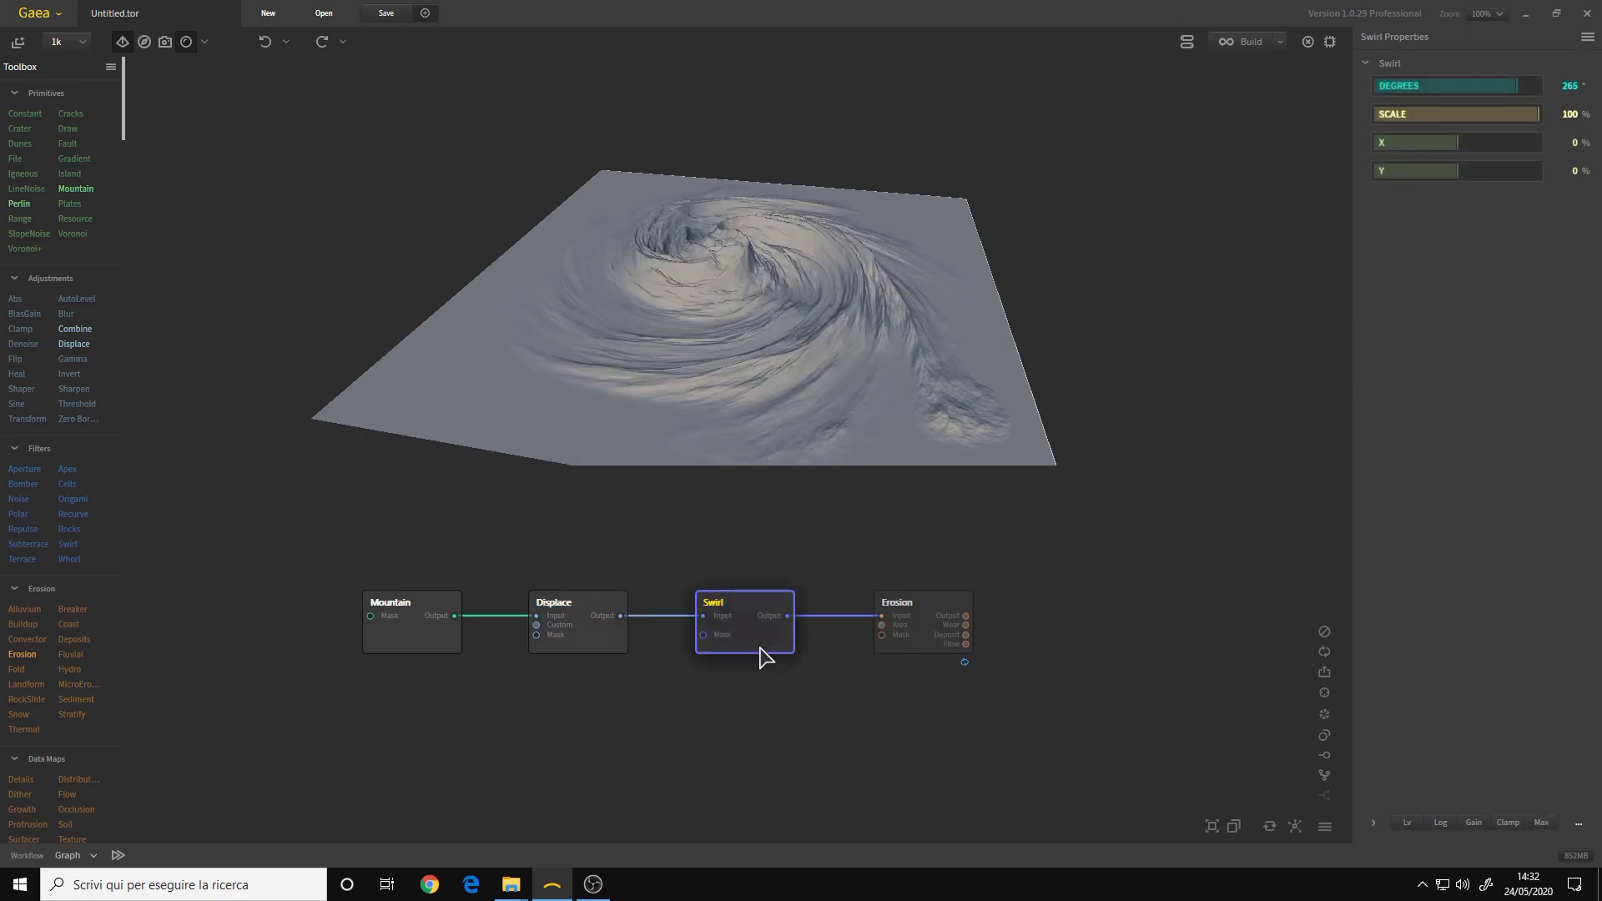
click(917, 639)
click(415, 643)
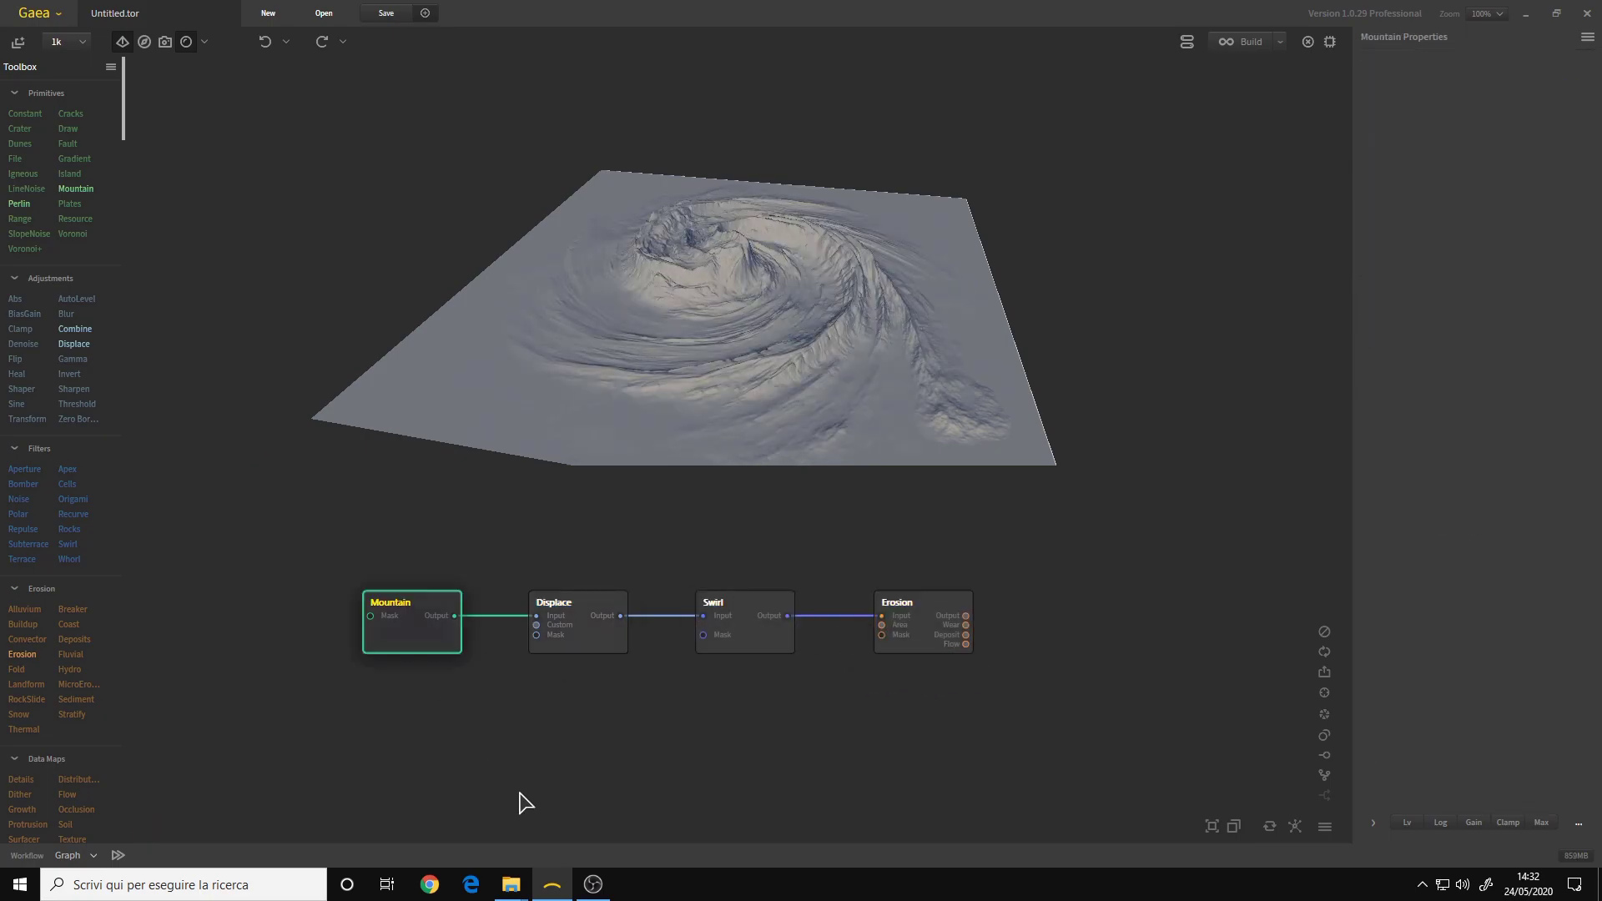
Add a Dunes primitive node below the Mountain node.
right_drag(500, 752, 526, 705)
click(526, 705)
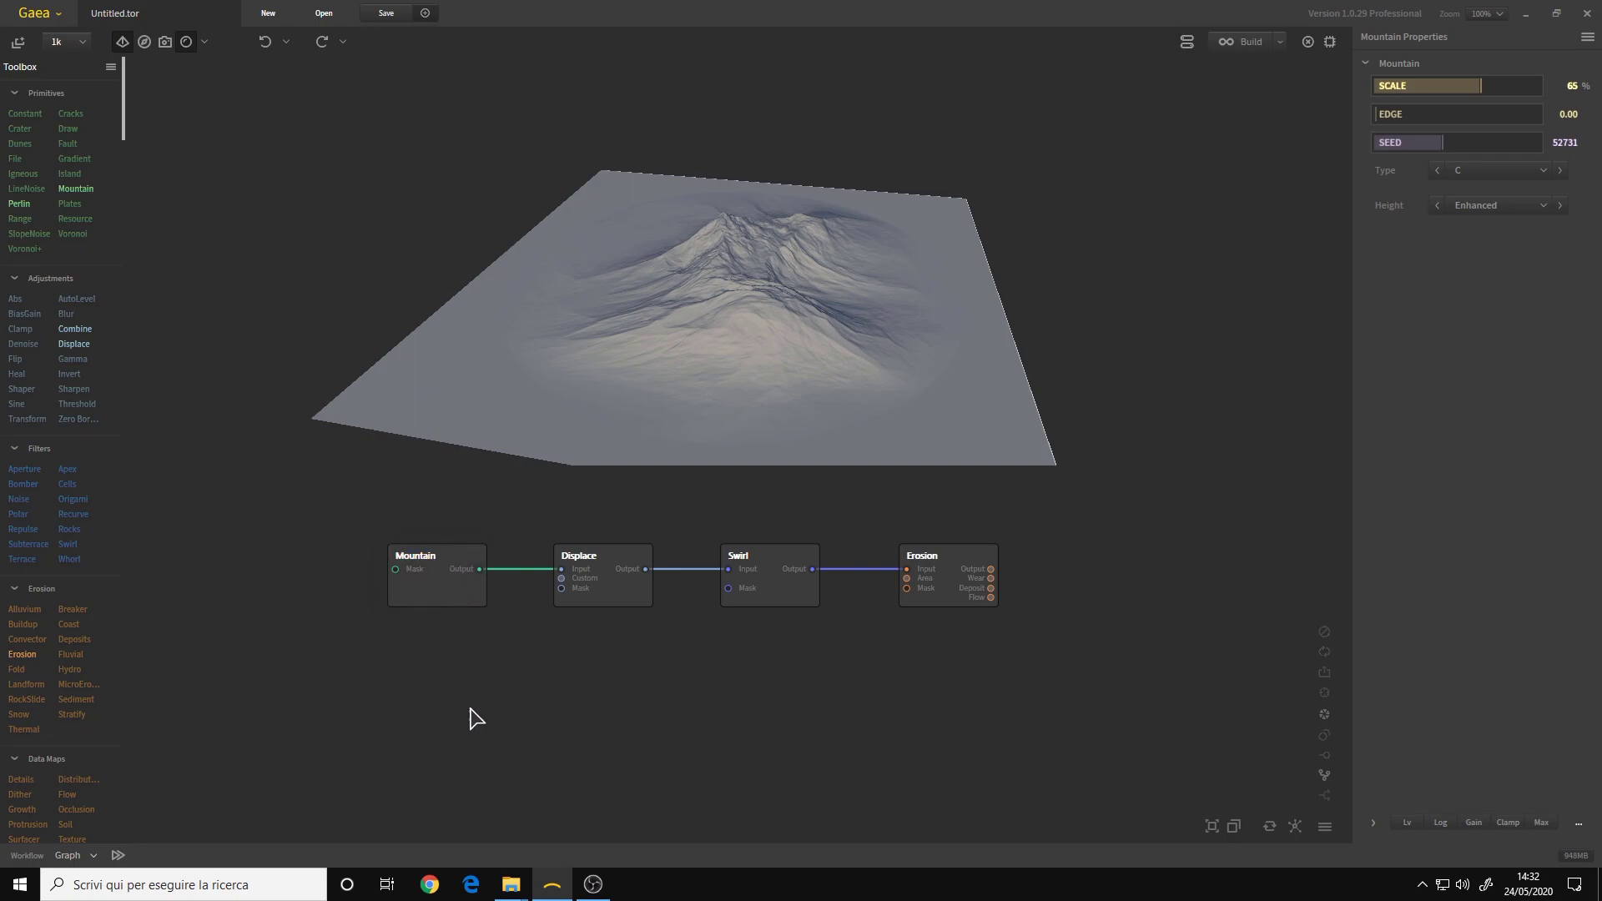
click(462, 599)
click(564, 691)
right_click(564, 691)
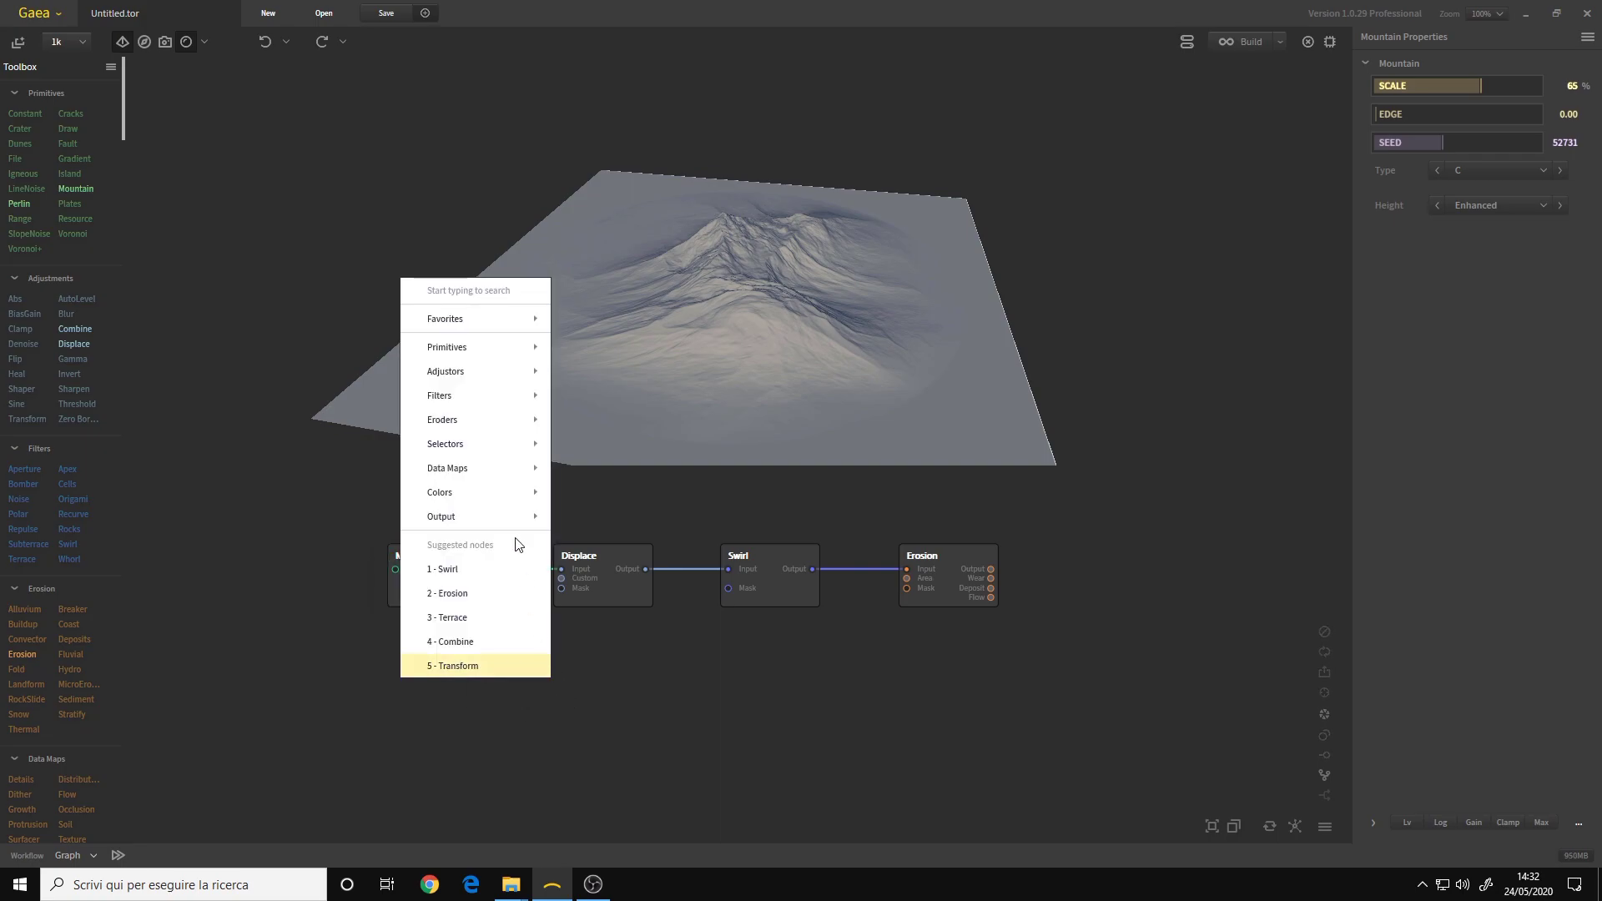
mouse_move(484, 358)
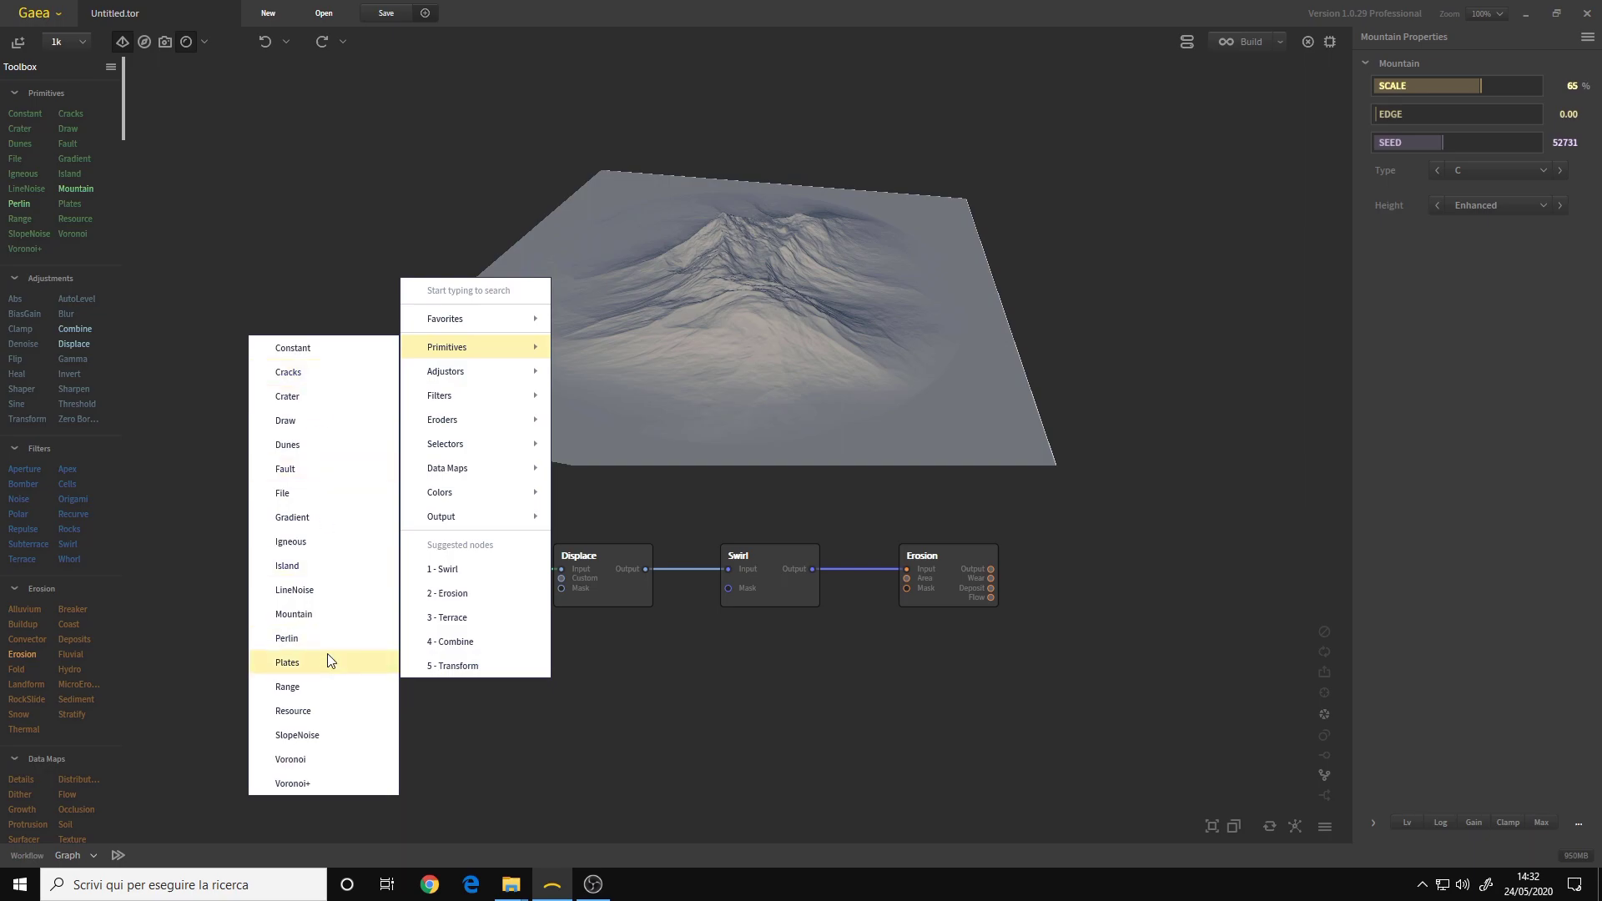
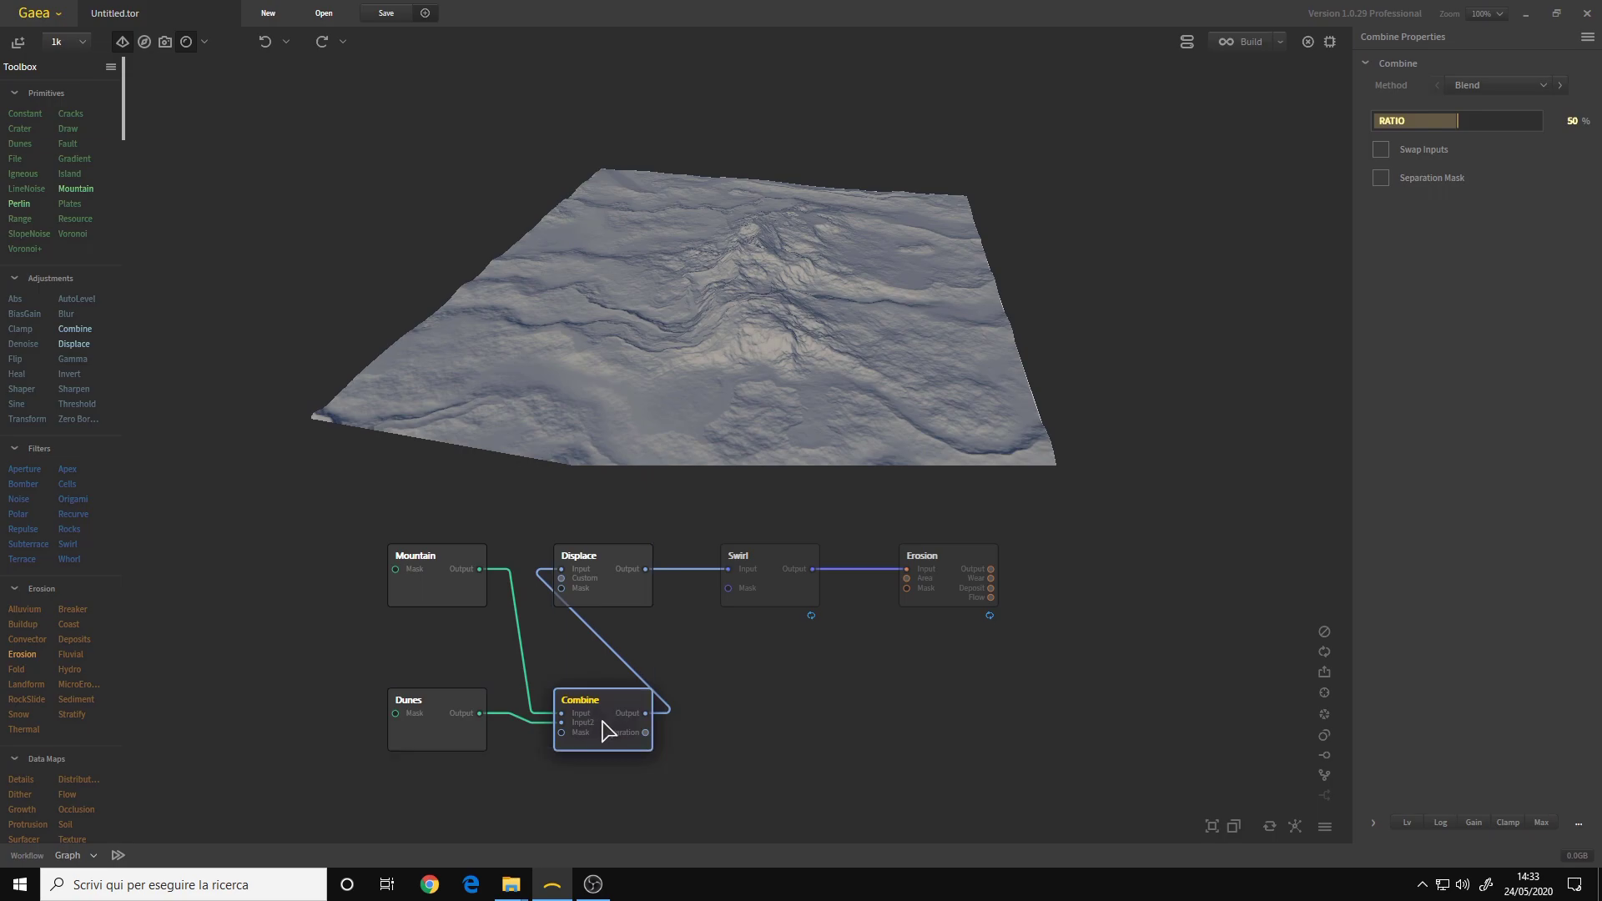
Set the Combine node's method to Add with a 100% ratio, and preview the Erosion and Mountain nodes.
click(1501, 85)
click(1427, 127)
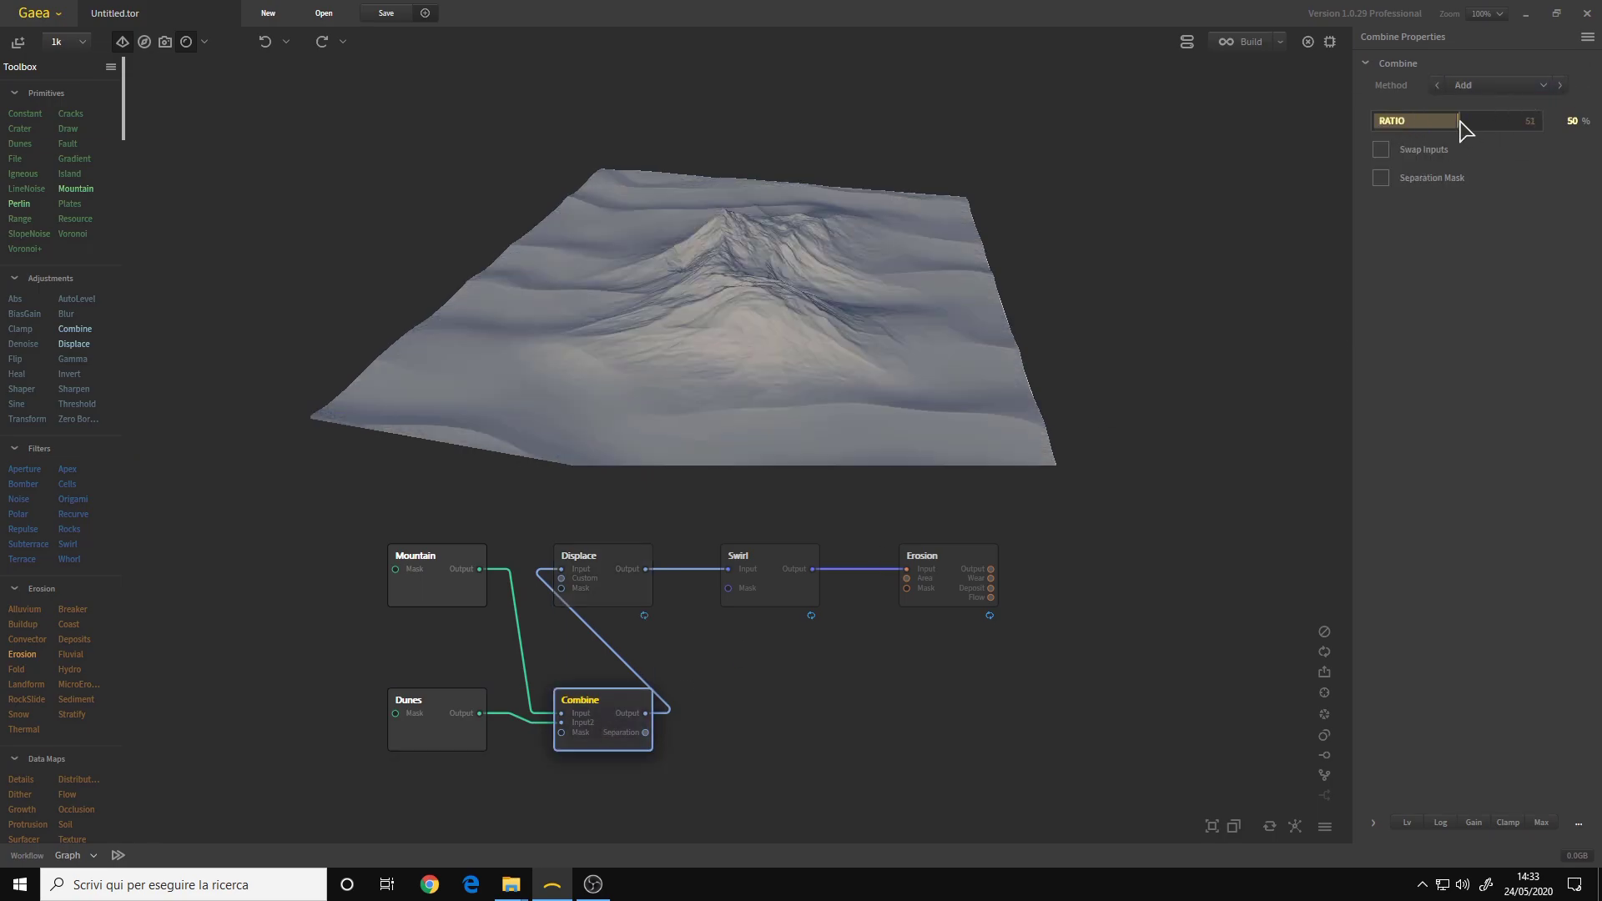
drag(1449, 135, 1543, 124)
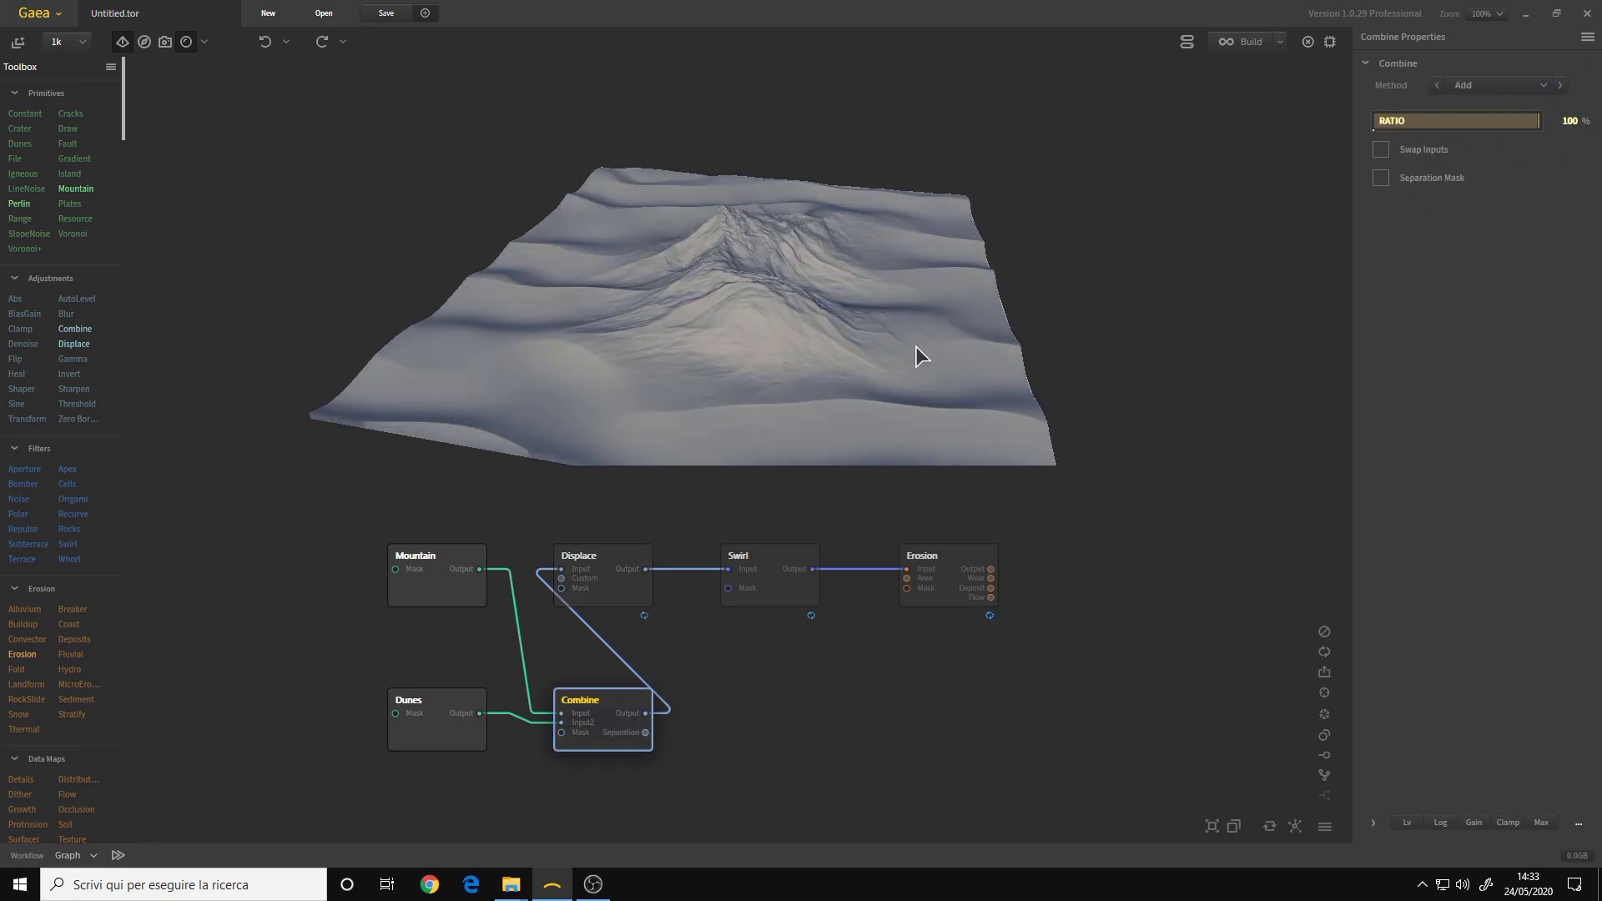
drag(916, 347, 651, 468)
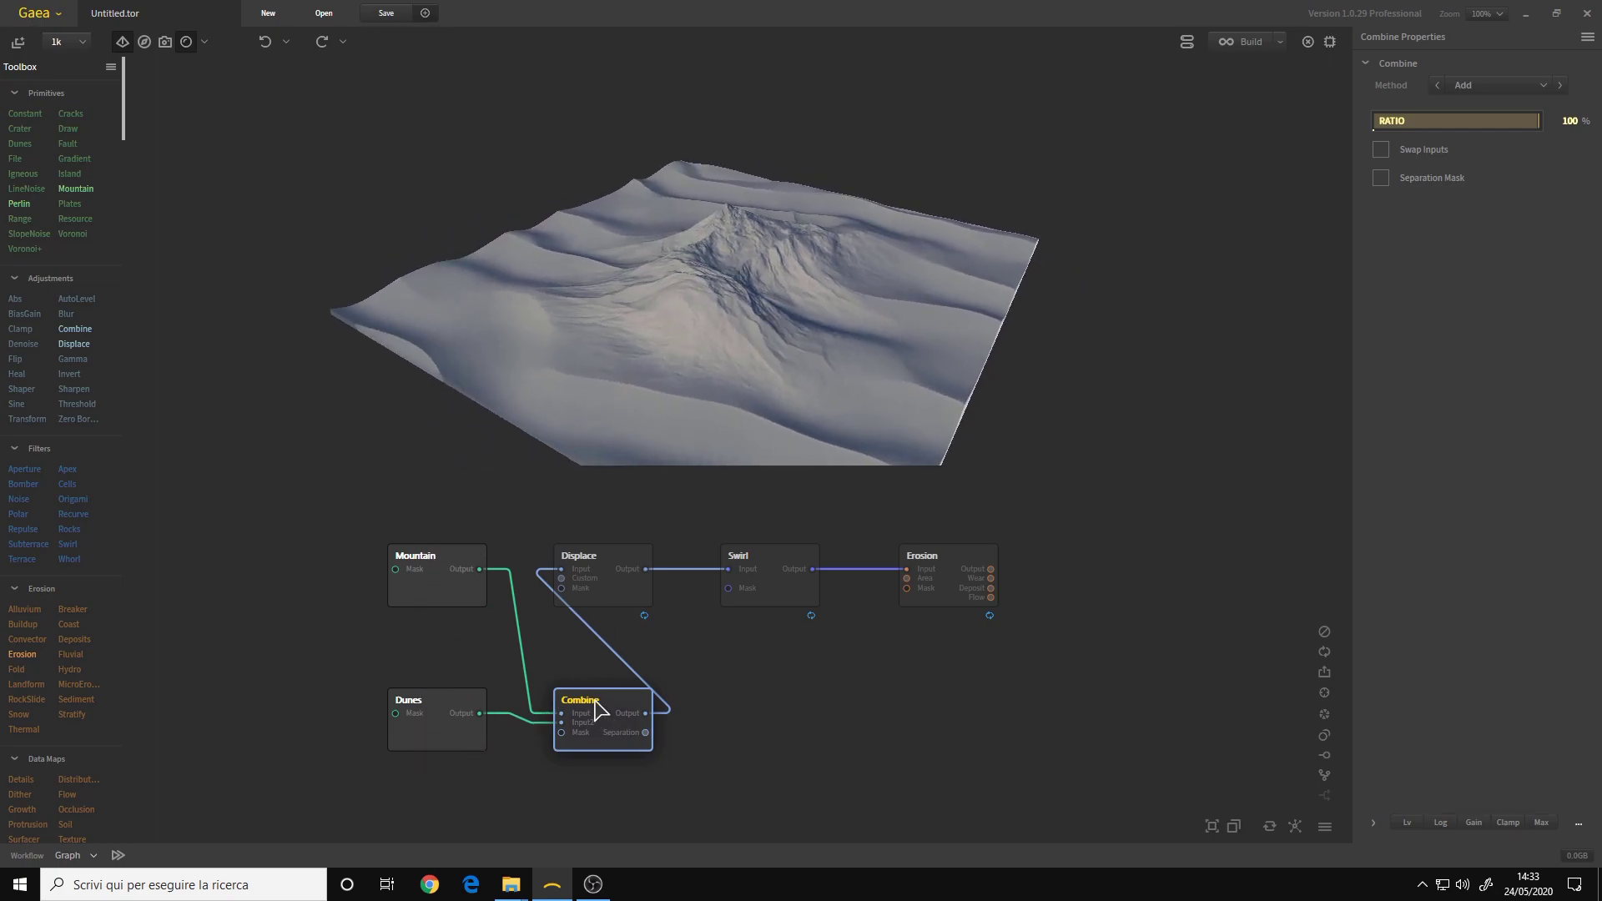
click(948, 588)
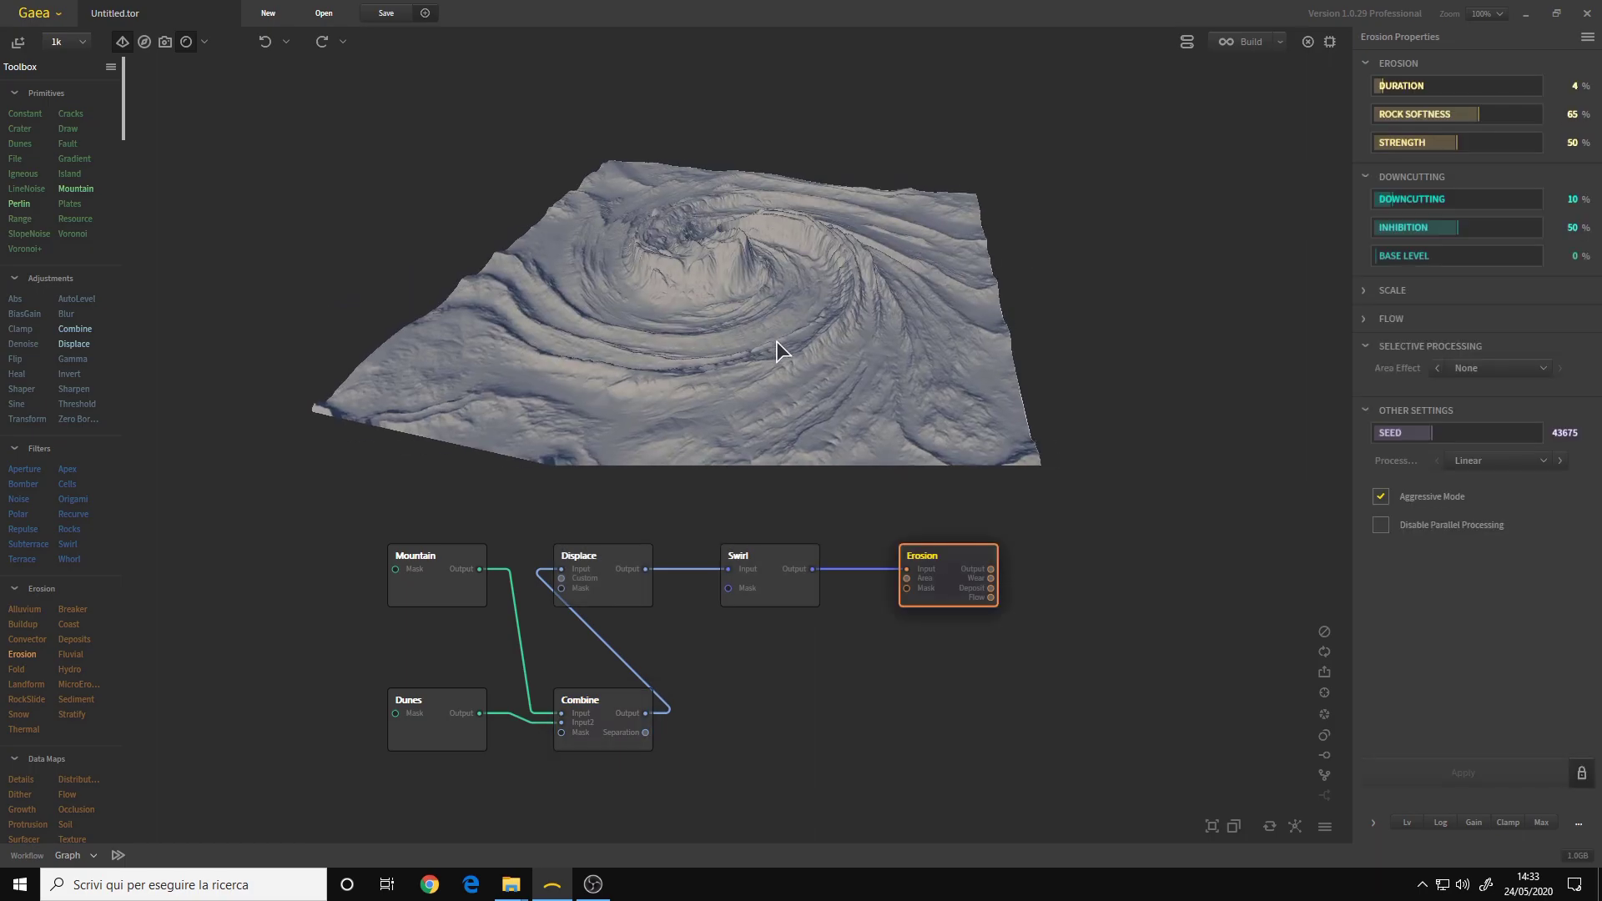
click(429, 595)
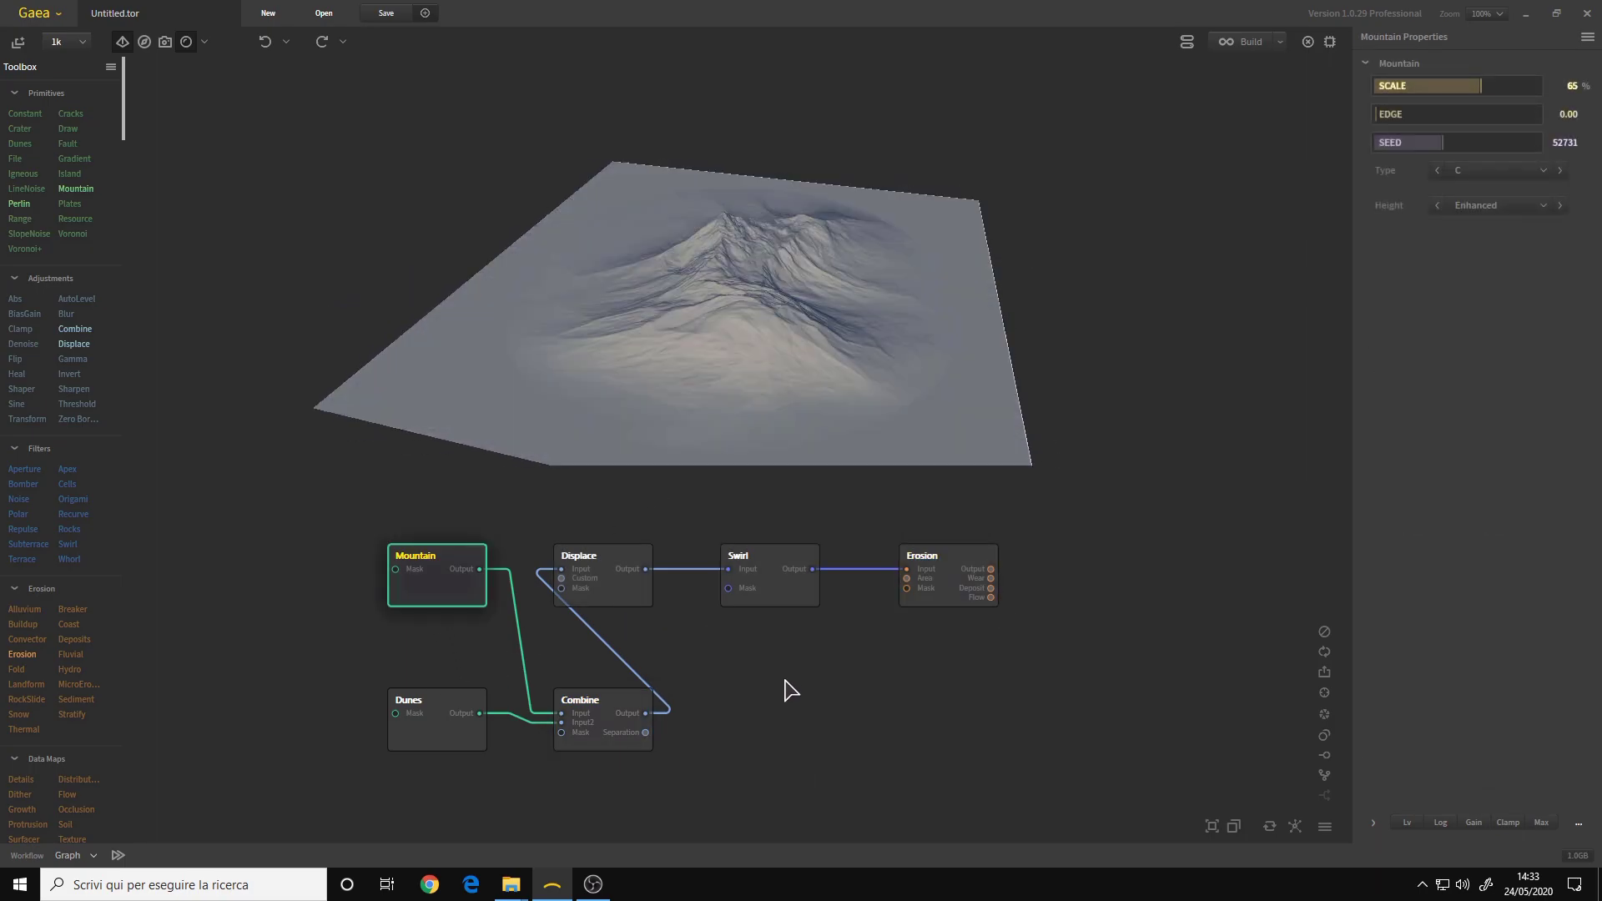
right_click(599, 269)
mouse_move(668, 338)
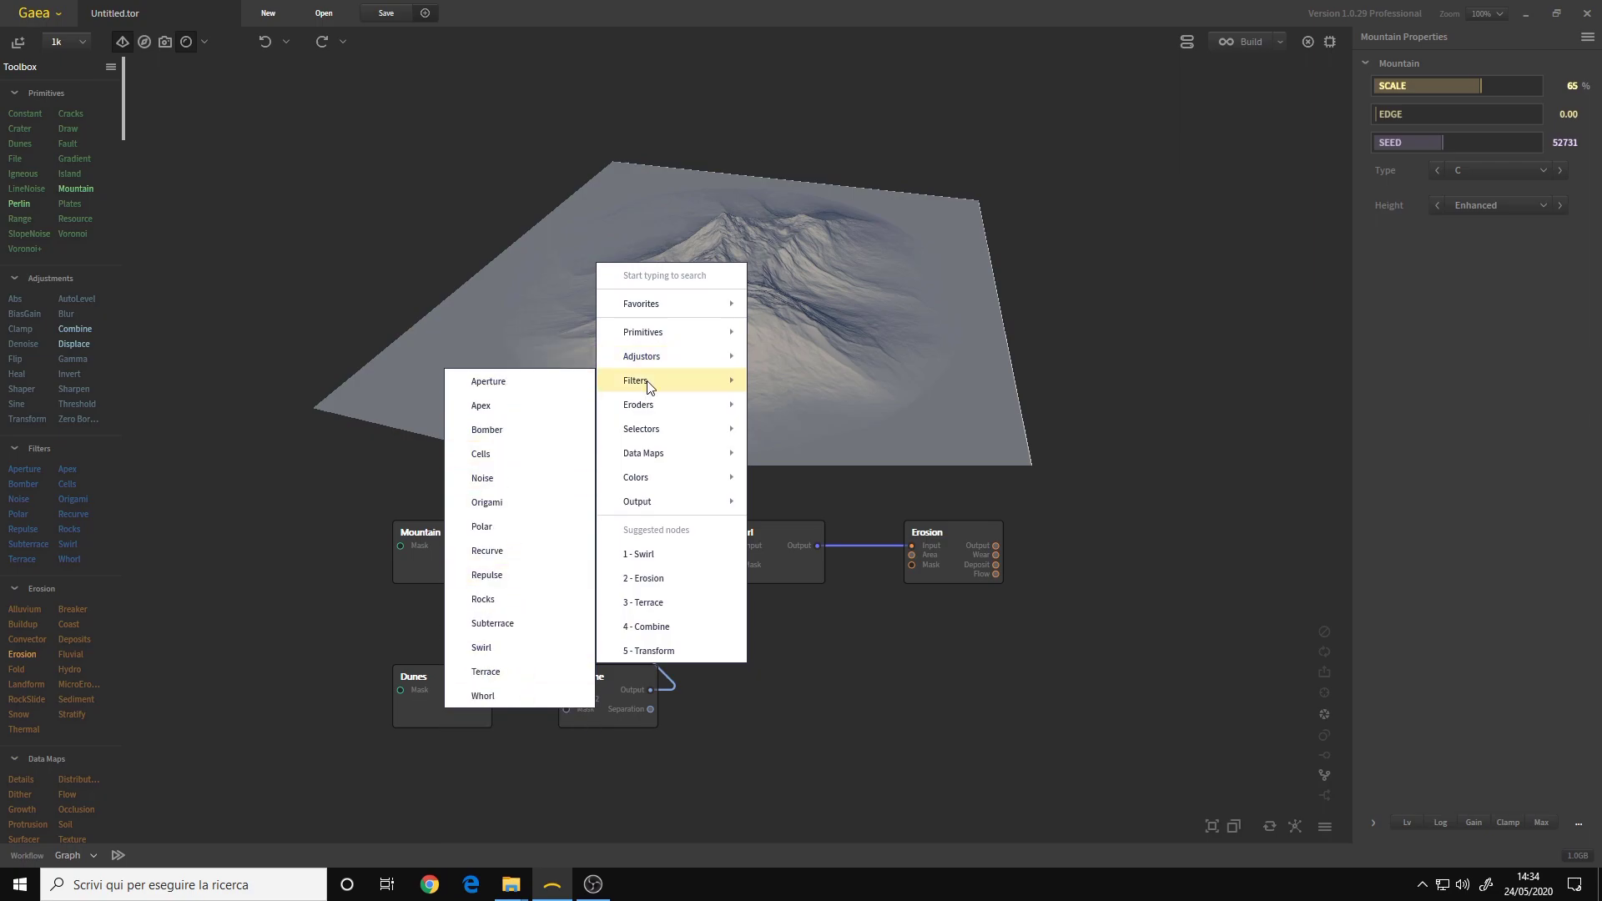
mouse_move(647, 414)
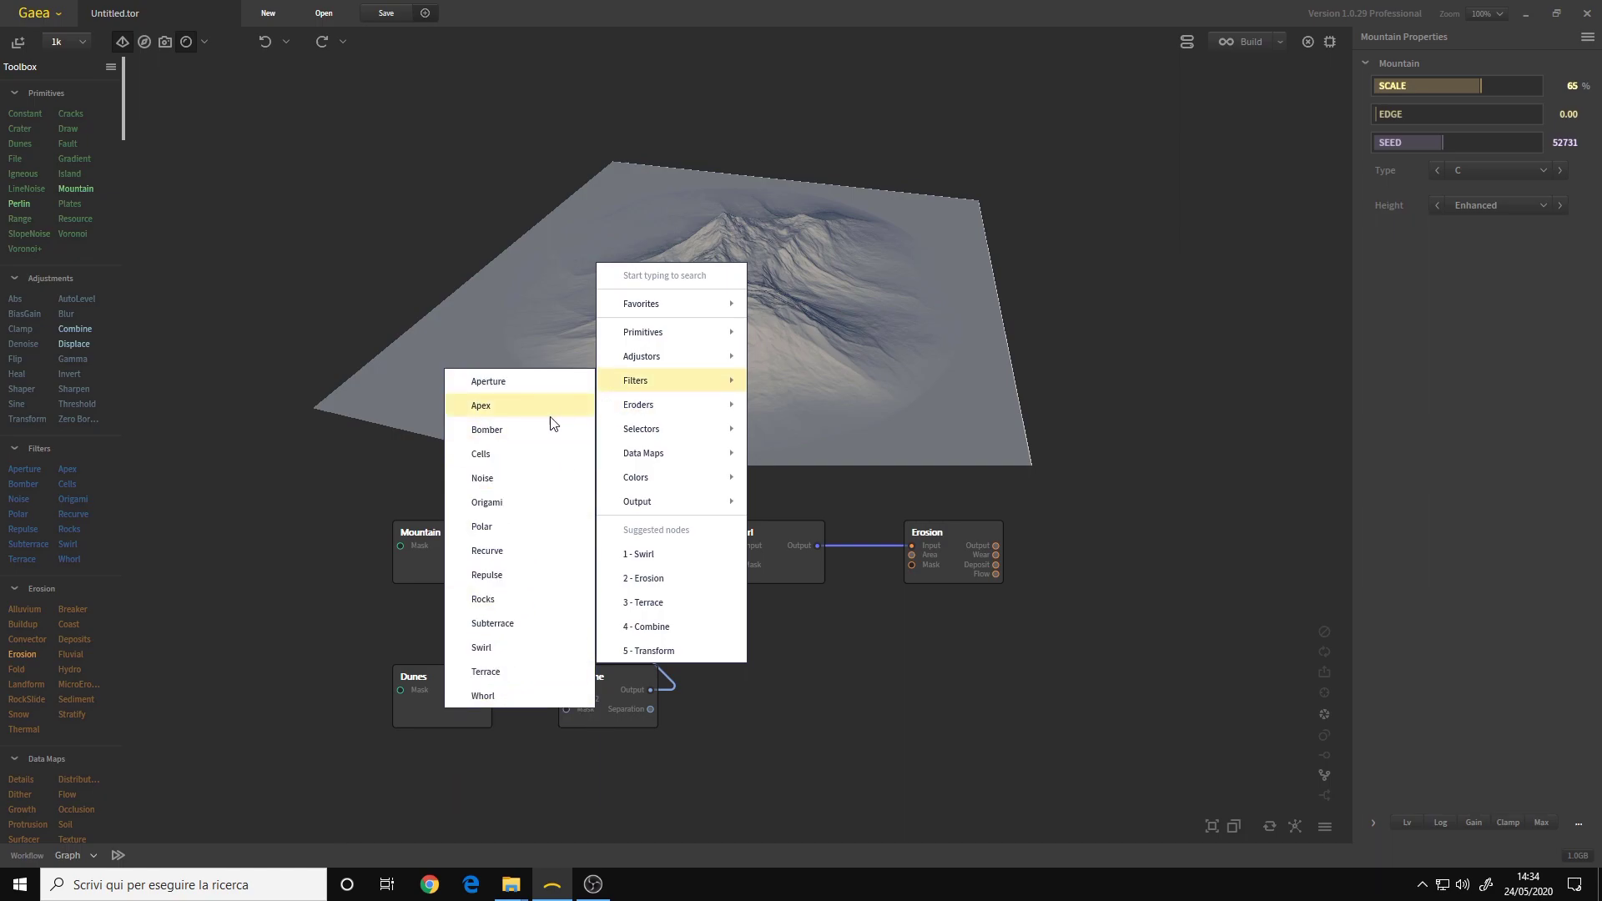
mouse_move(652, 482)
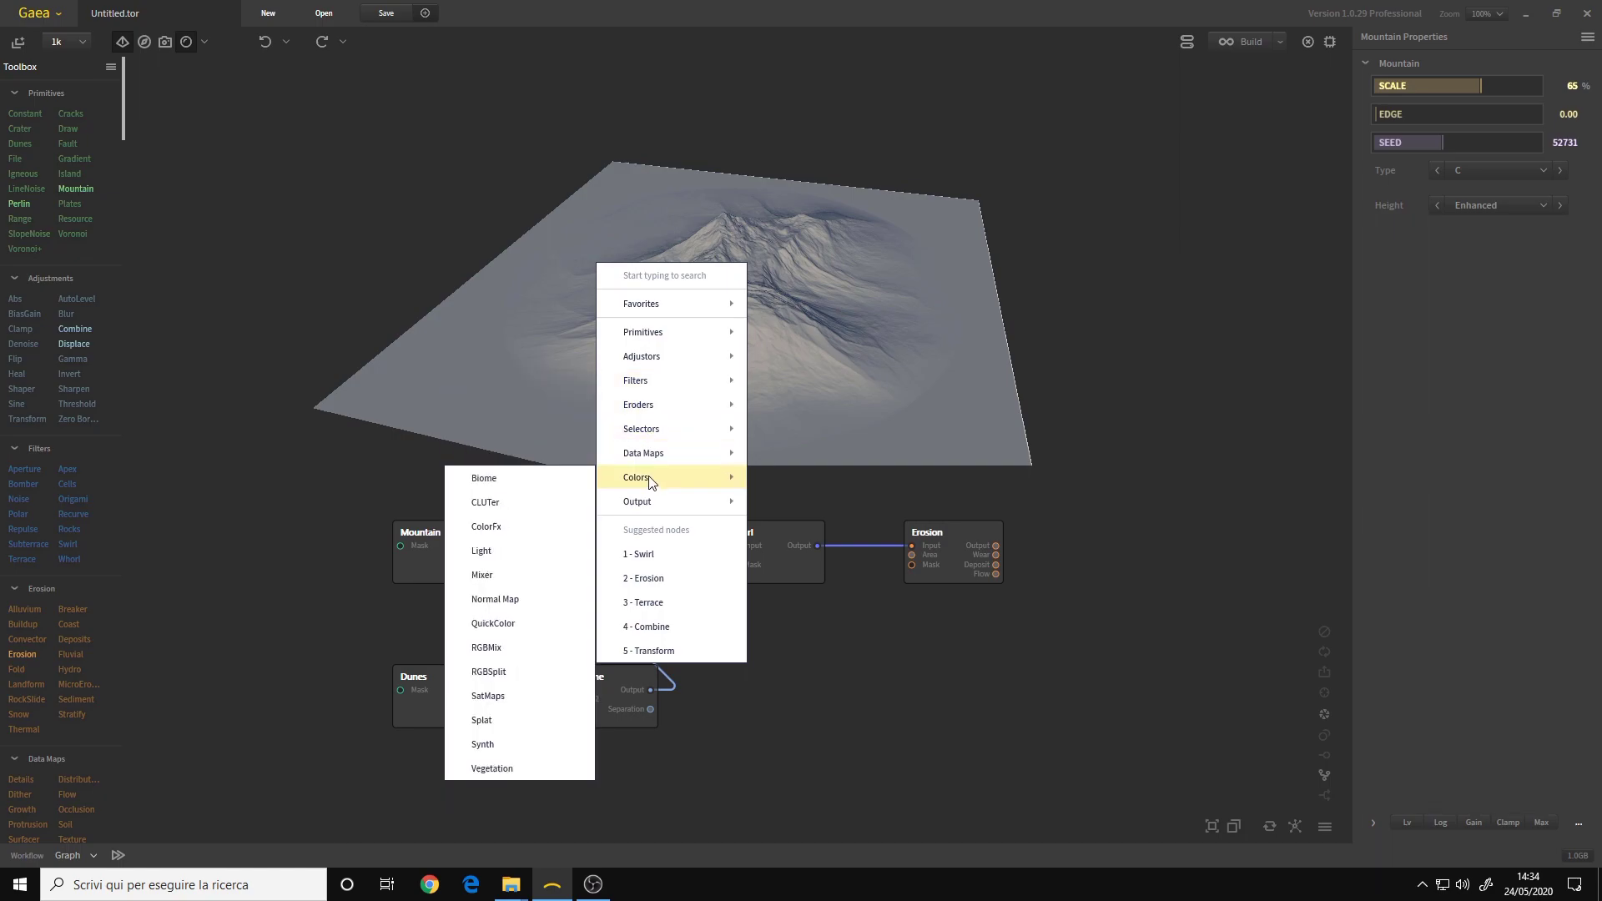
mouse_move(655, 455)
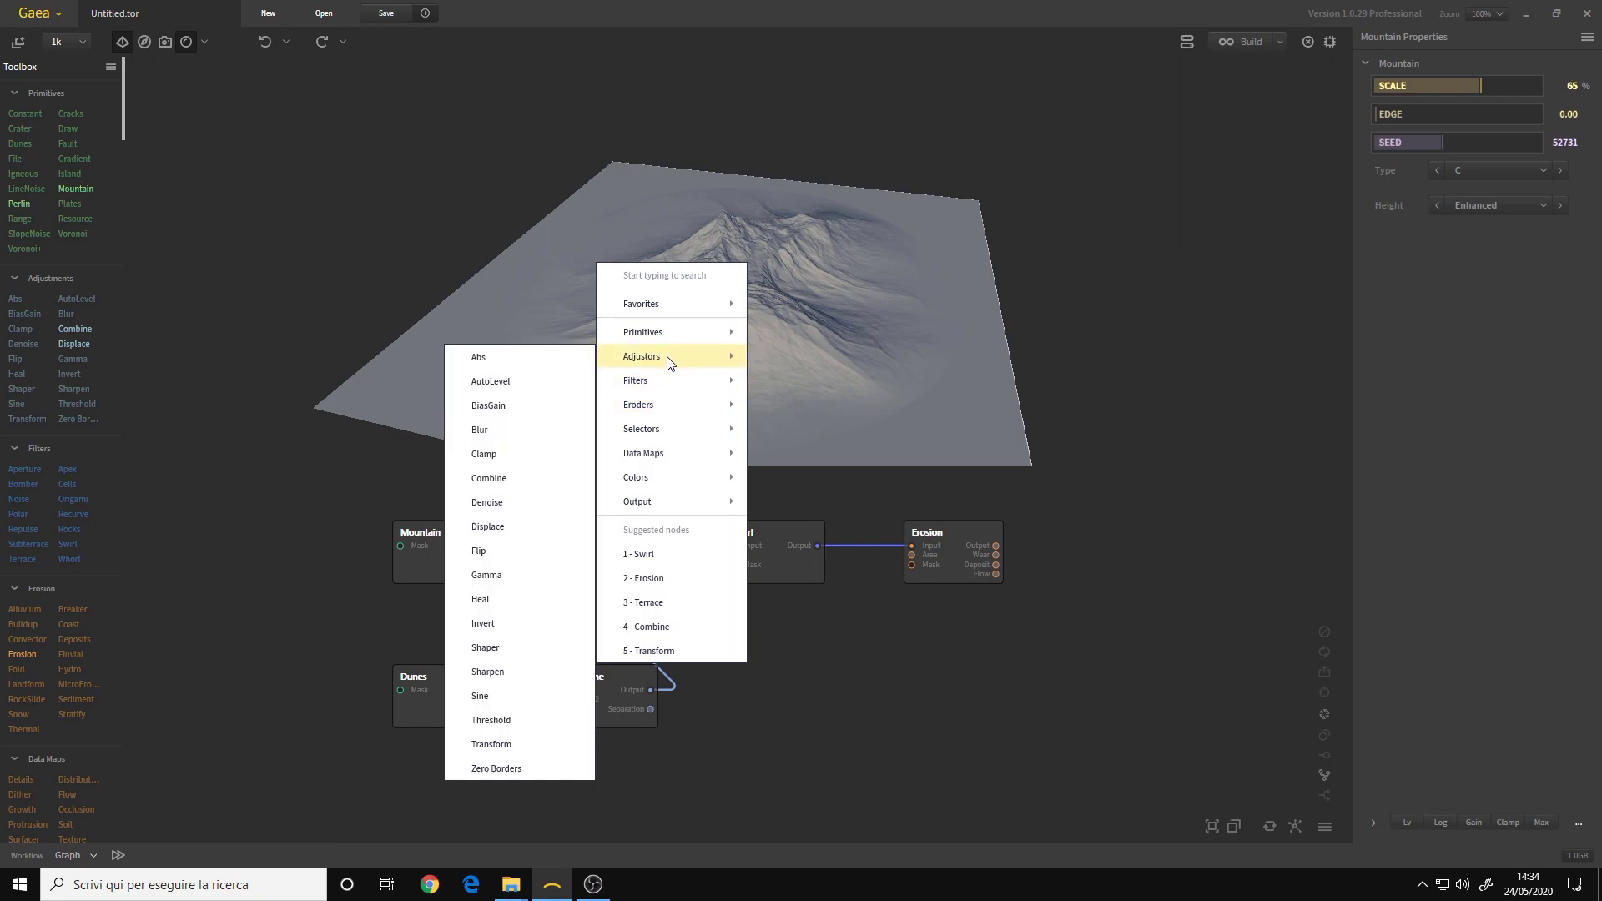
click(872, 655)
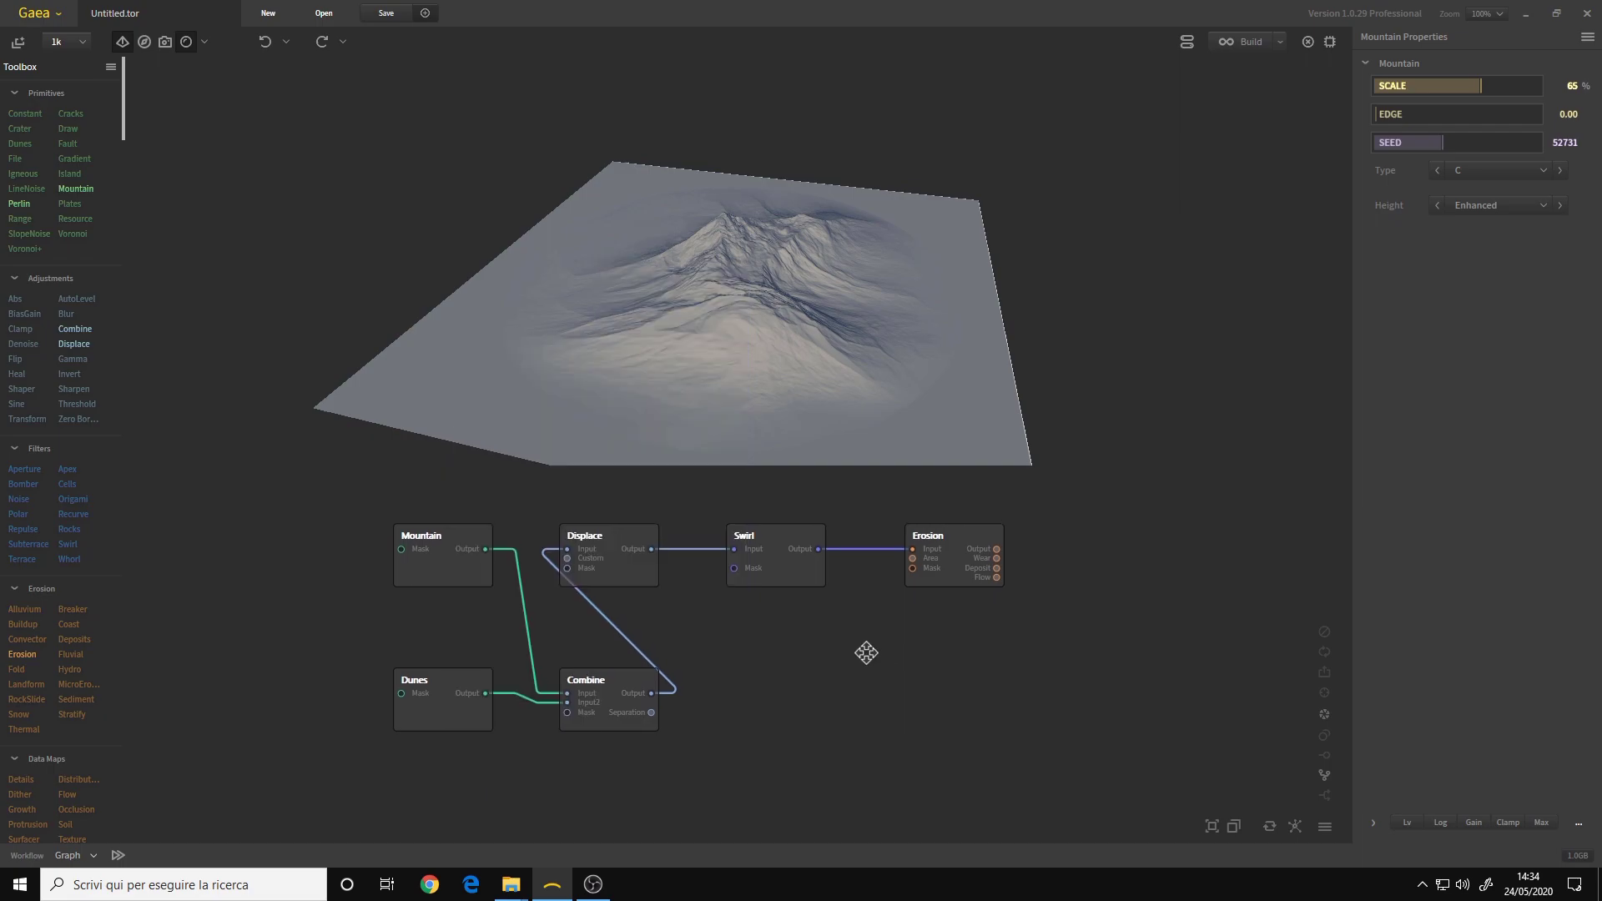
scroll(865, 667, down, 3)
scroll(865, 697, up, 3)
scroll(855, 690, down, 1)
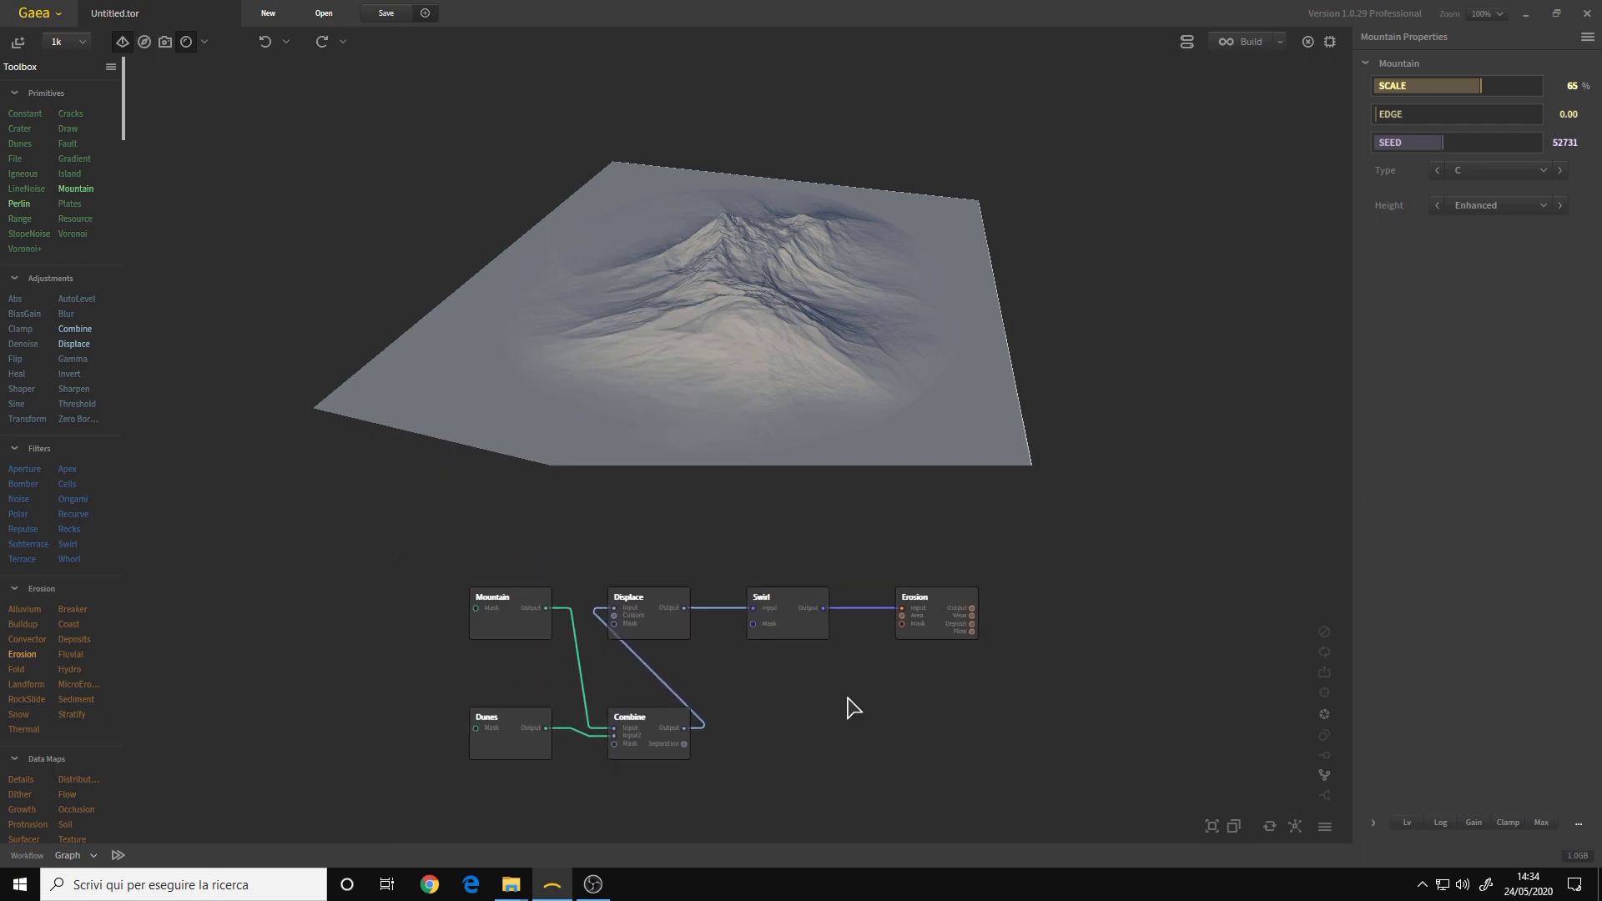
drag(829, 329, 647, 296)
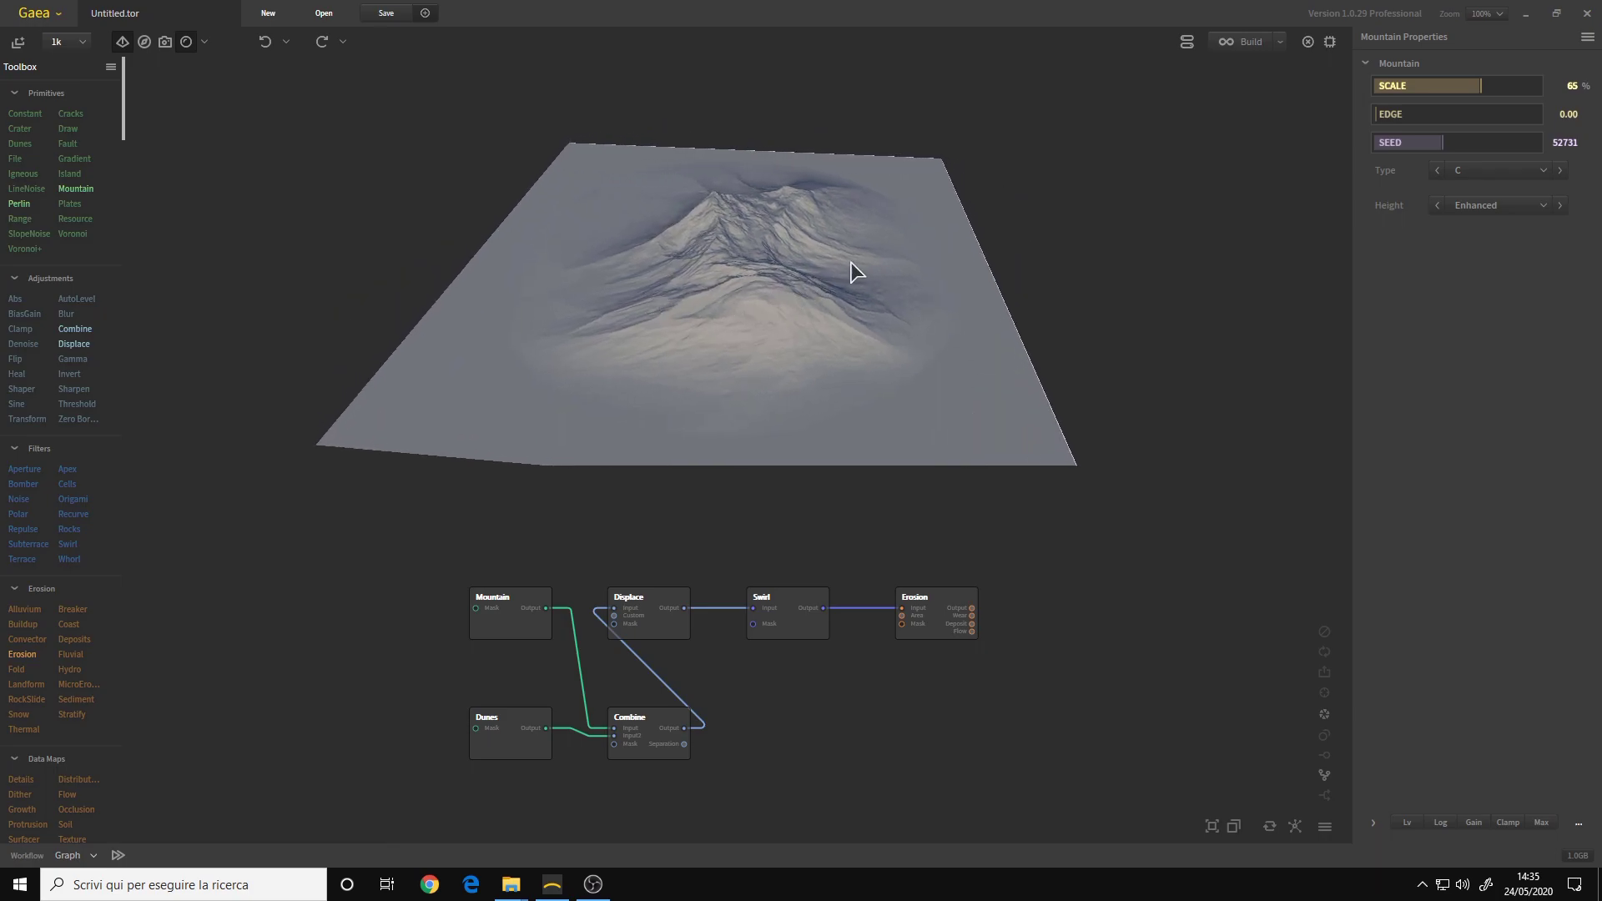